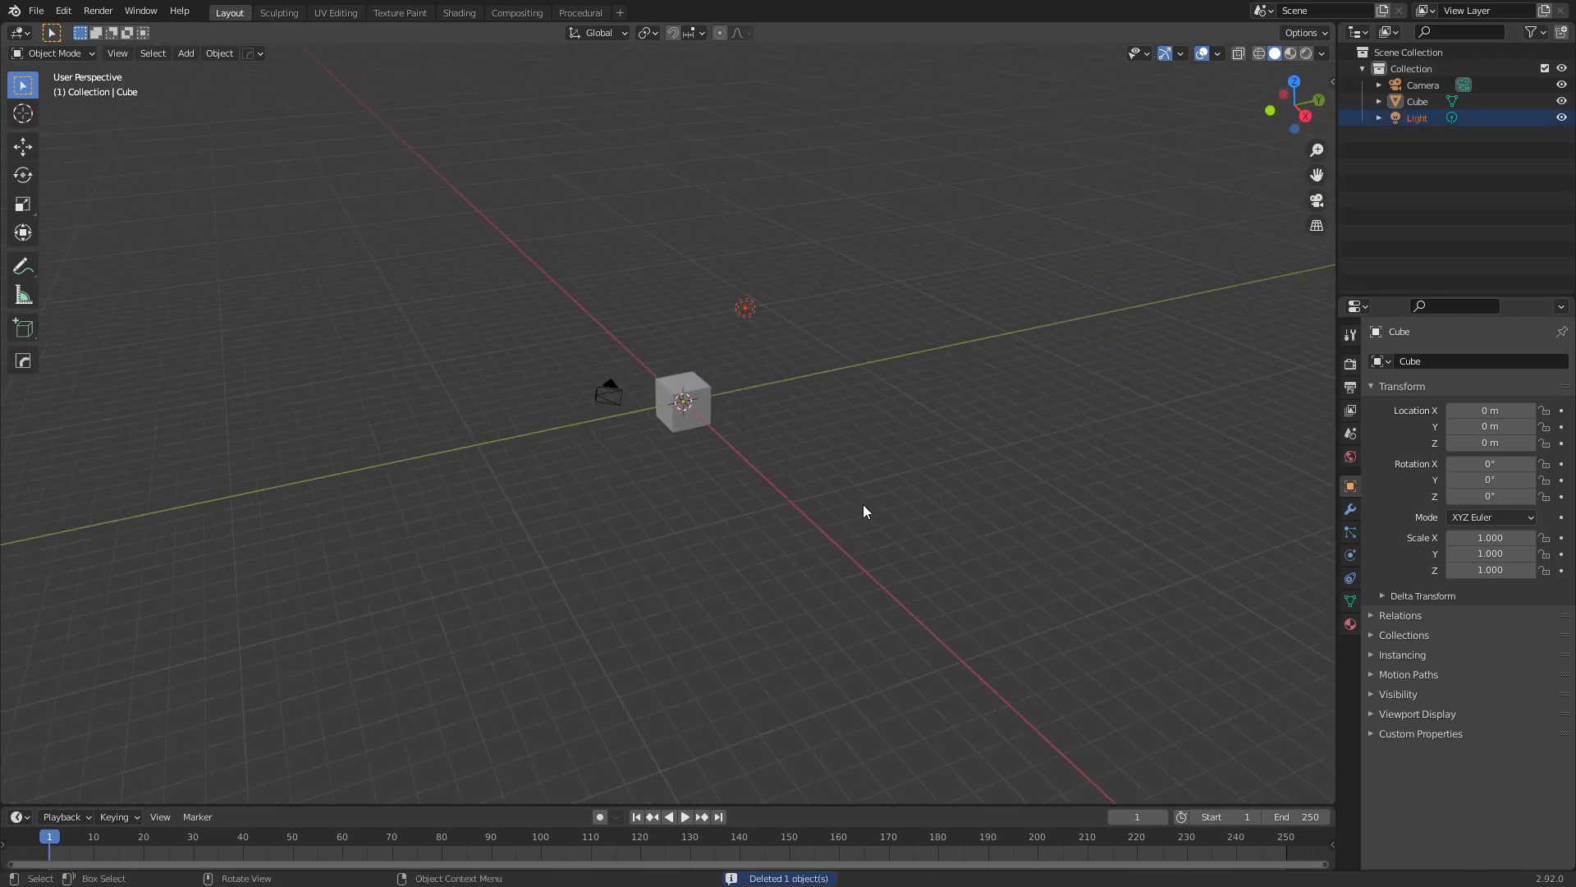
Delete the default cube from the scene
scroll(864, 500, "up", 1)
left_click(885, 496)
scroll(939, 410, "up", 5)
scroll(790, 526, "down", 2)
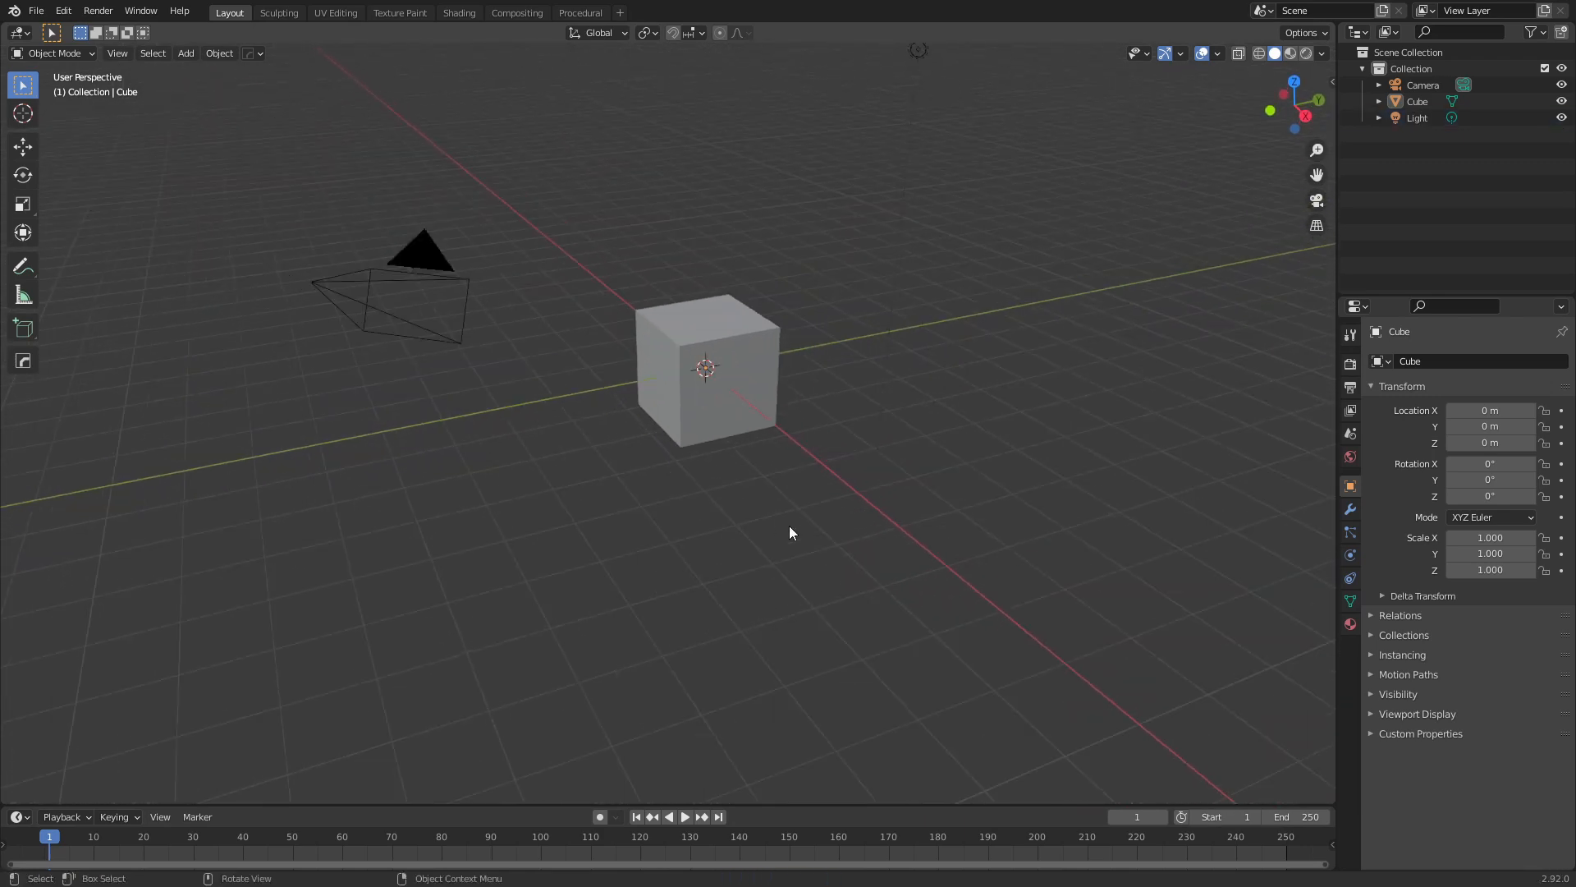
scroll(791, 523, "down", 2)
left_click(718, 384)
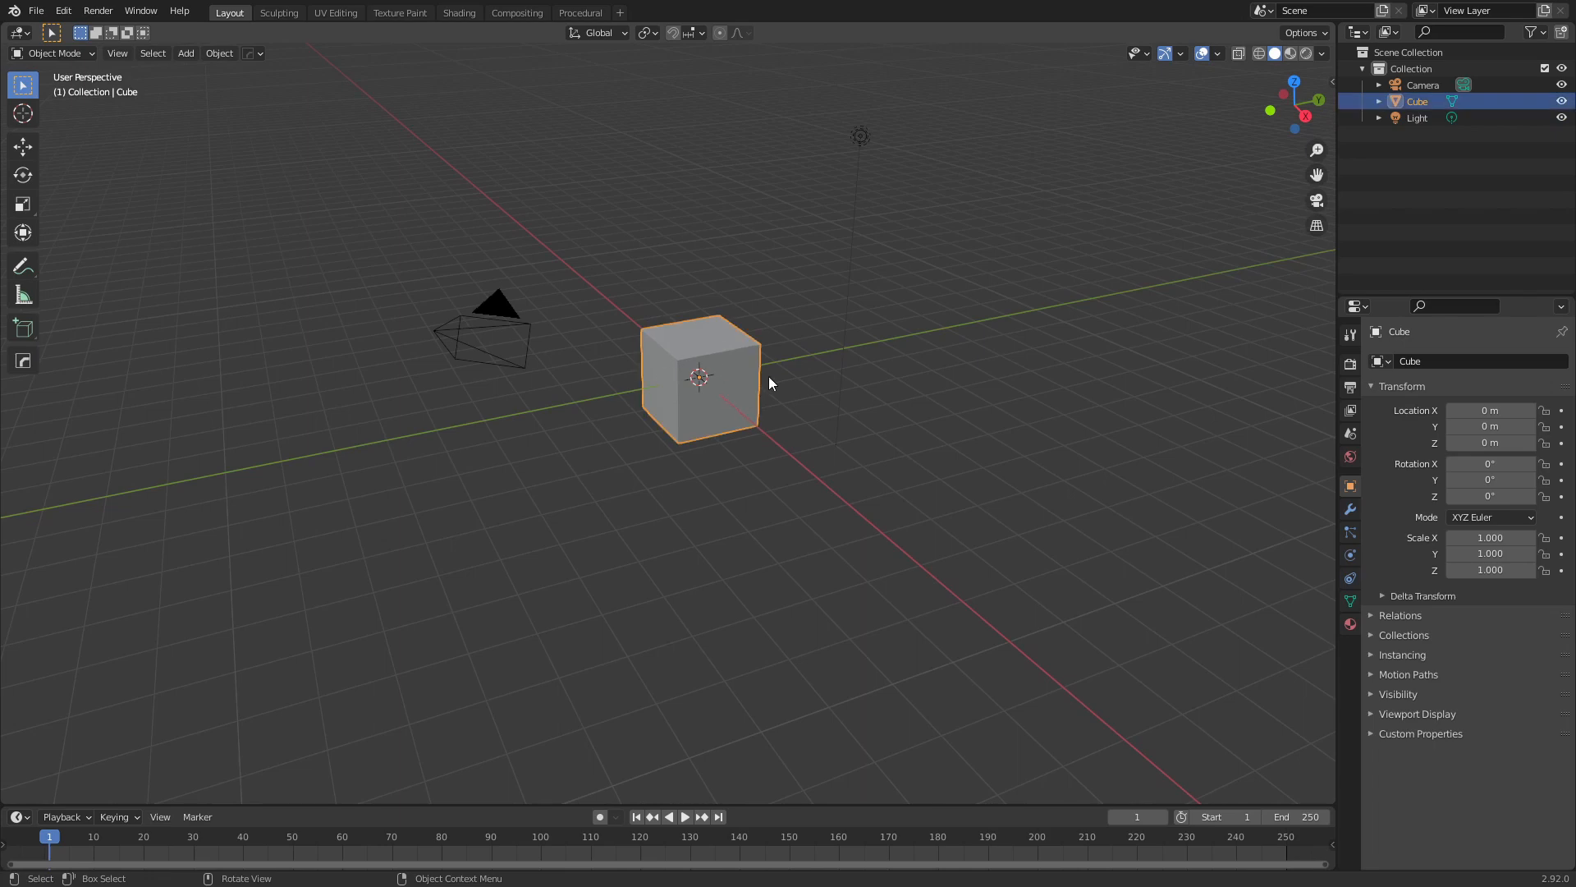
key("Delete")
Add a UV sphere at the world origin
key("shift+a")
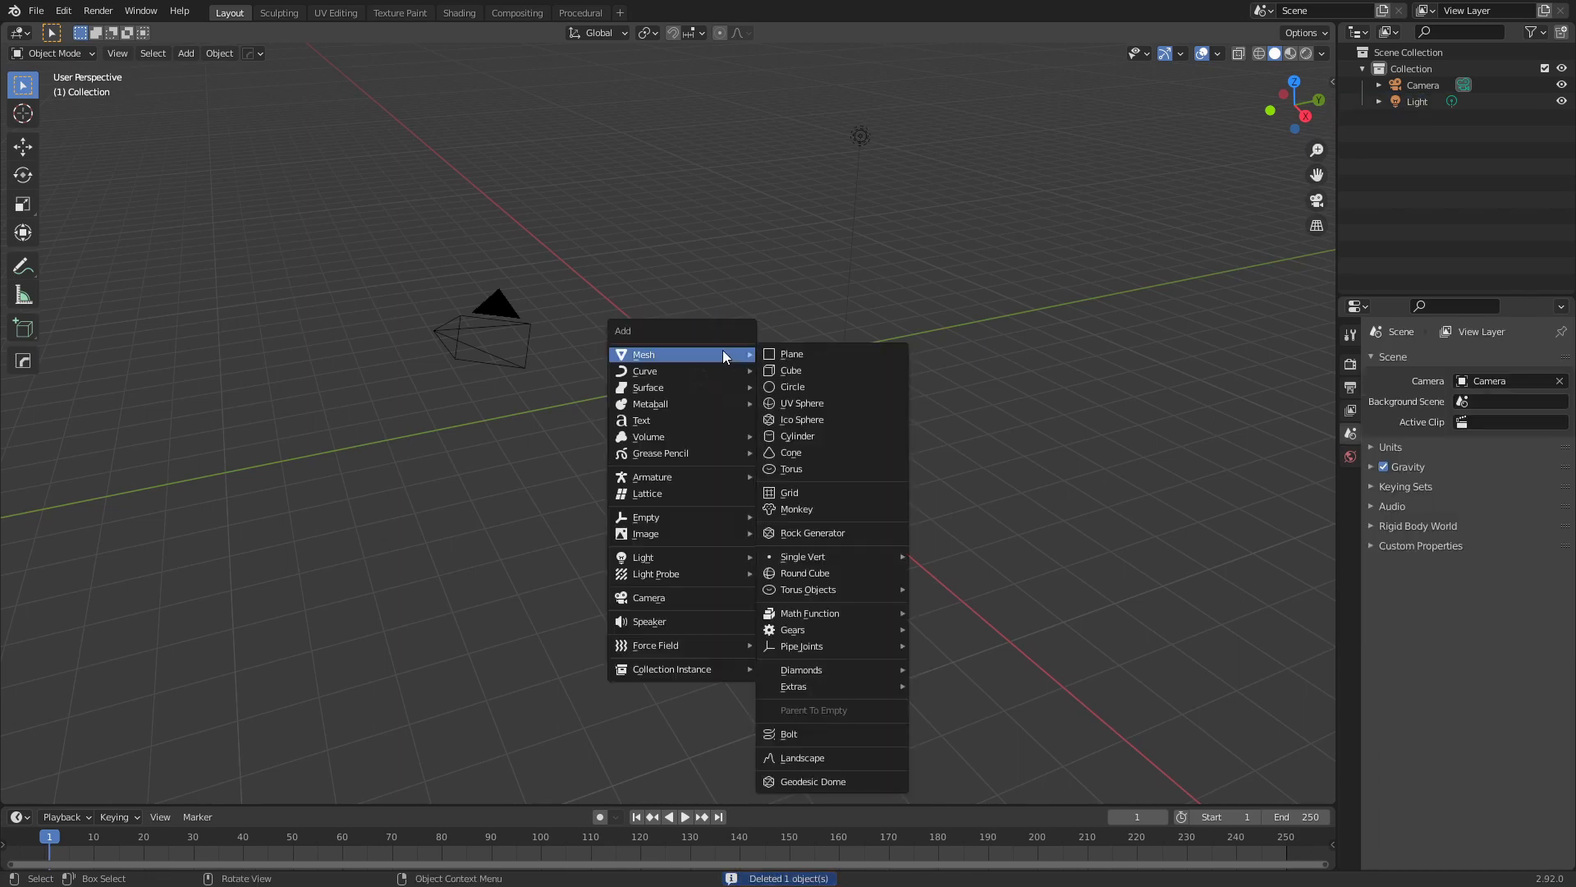
mouse_move(682, 357)
left_click(810, 407)
left_click(900, 426)
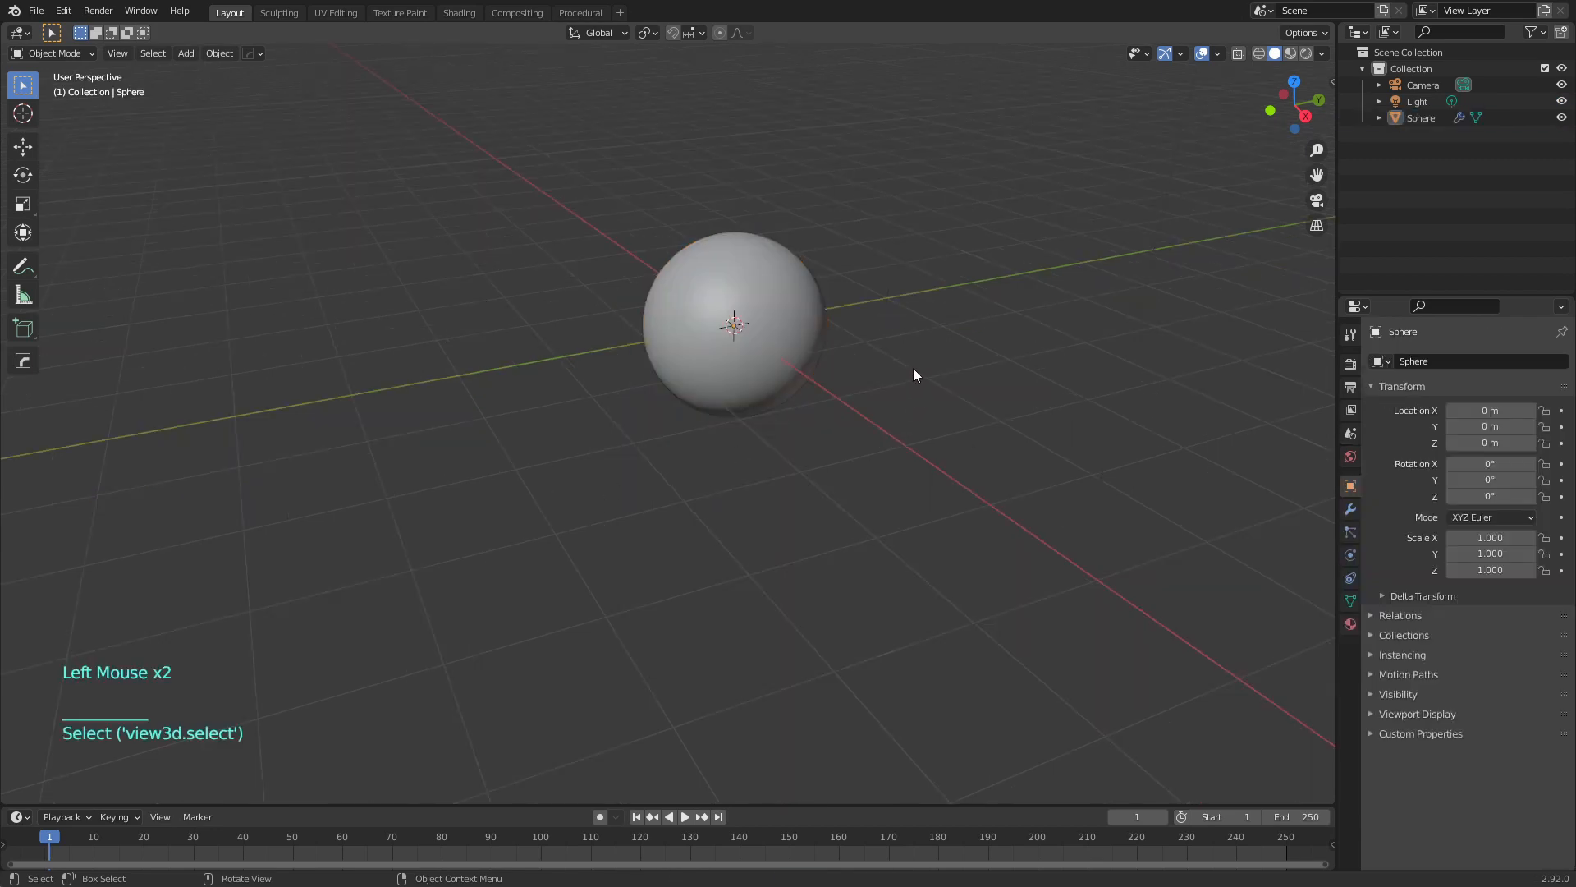
Add a mesh plane at the world origin, cutting through the middle of the sphere
middle_click_drag(913, 368, 915, 362)
key("shift+a")
mouse_move(915, 362)
left_click(987, 365)
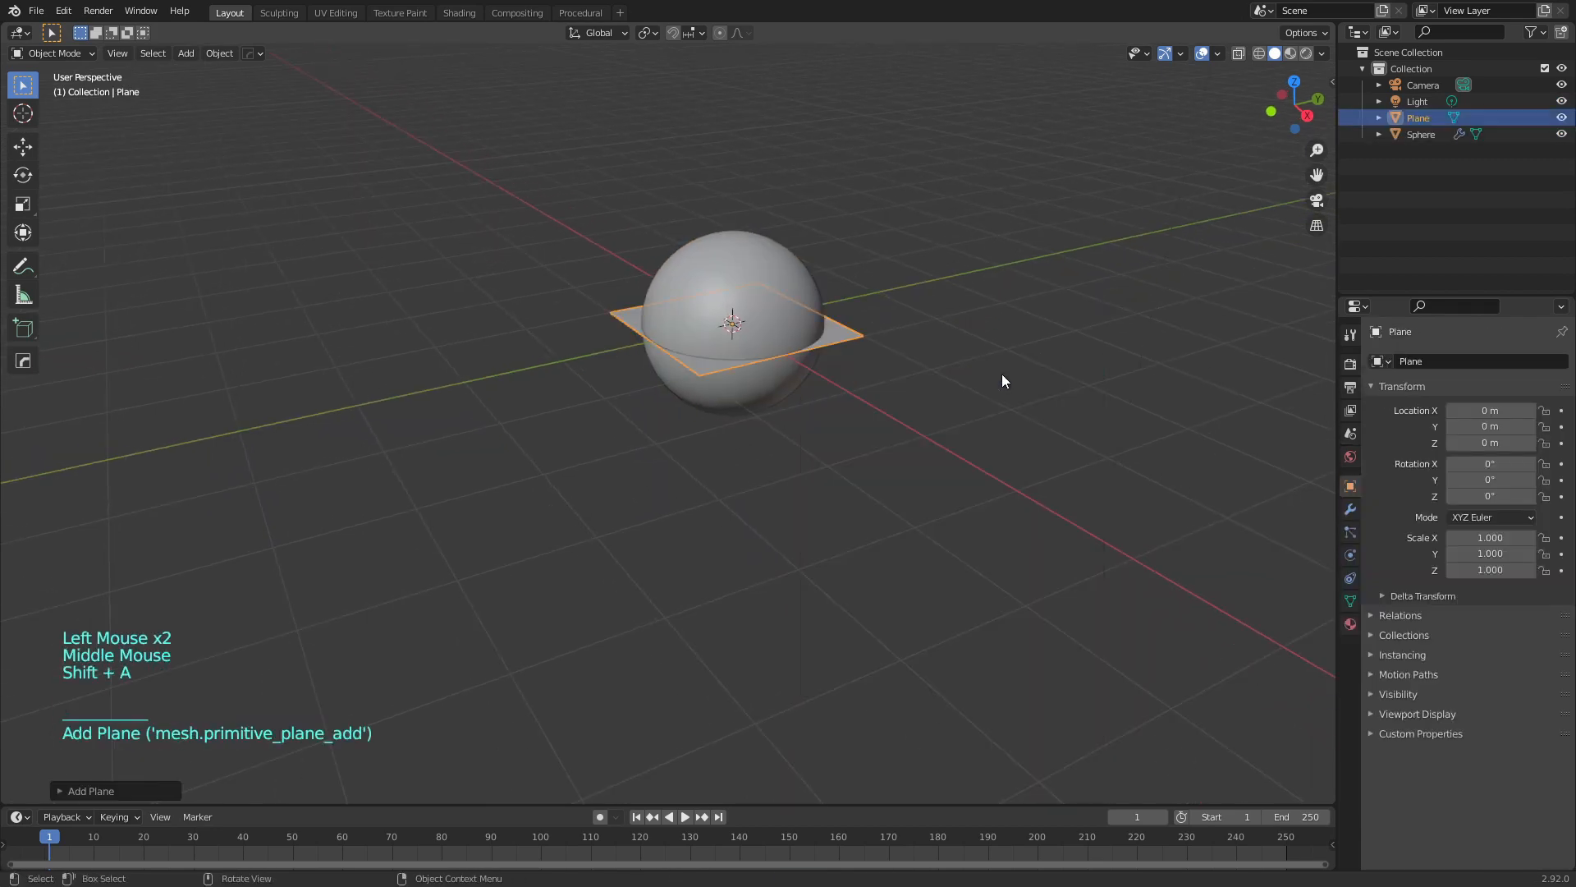
Add a Track To object constraint to the plane
scroll(1003, 375, "down", 6)
middle_click_drag(912, 415, 795, 456)
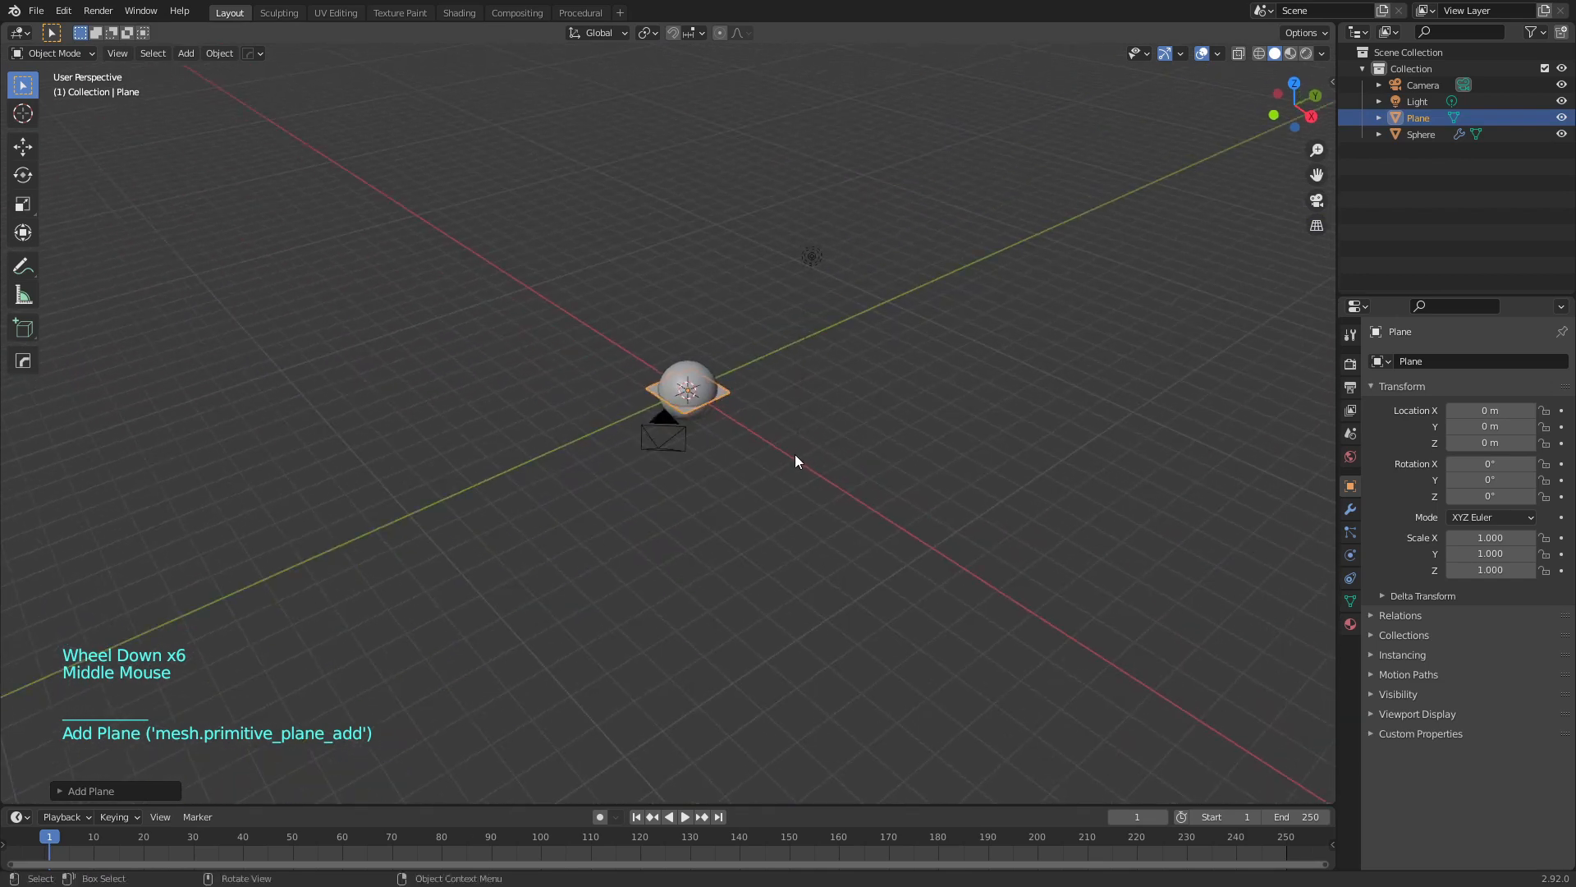
scroll(772, 468, "up", 4)
middle_click_drag(717, 395, 796, 473)
scroll(797, 473, "up", 1)
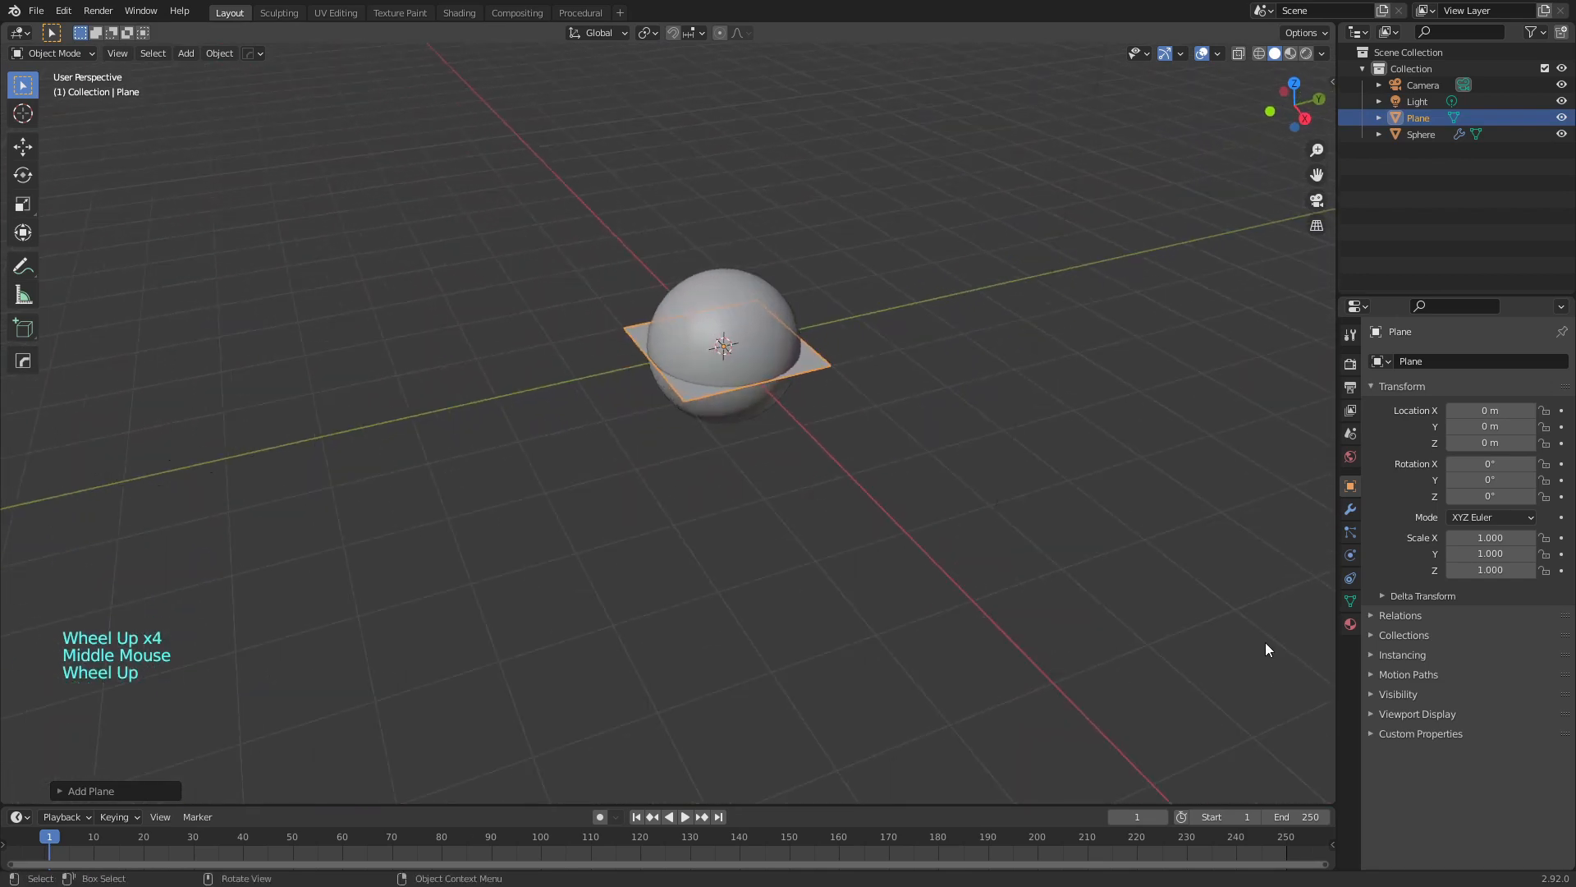
left_click(1352, 578)
scroll(780, 434, "down", 3)
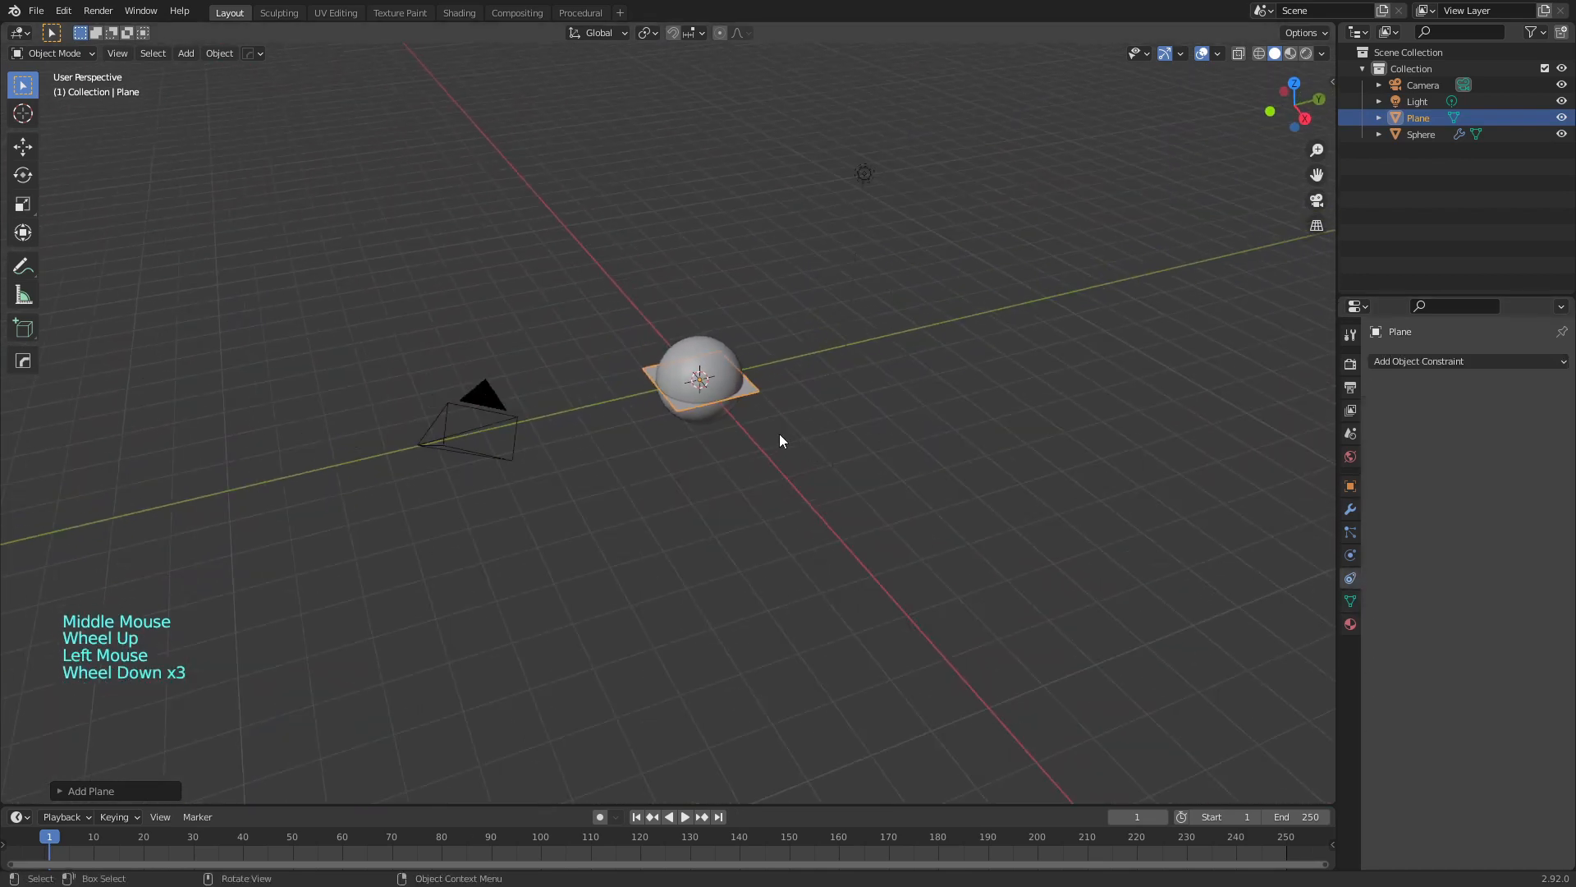
left_click(1424, 364)
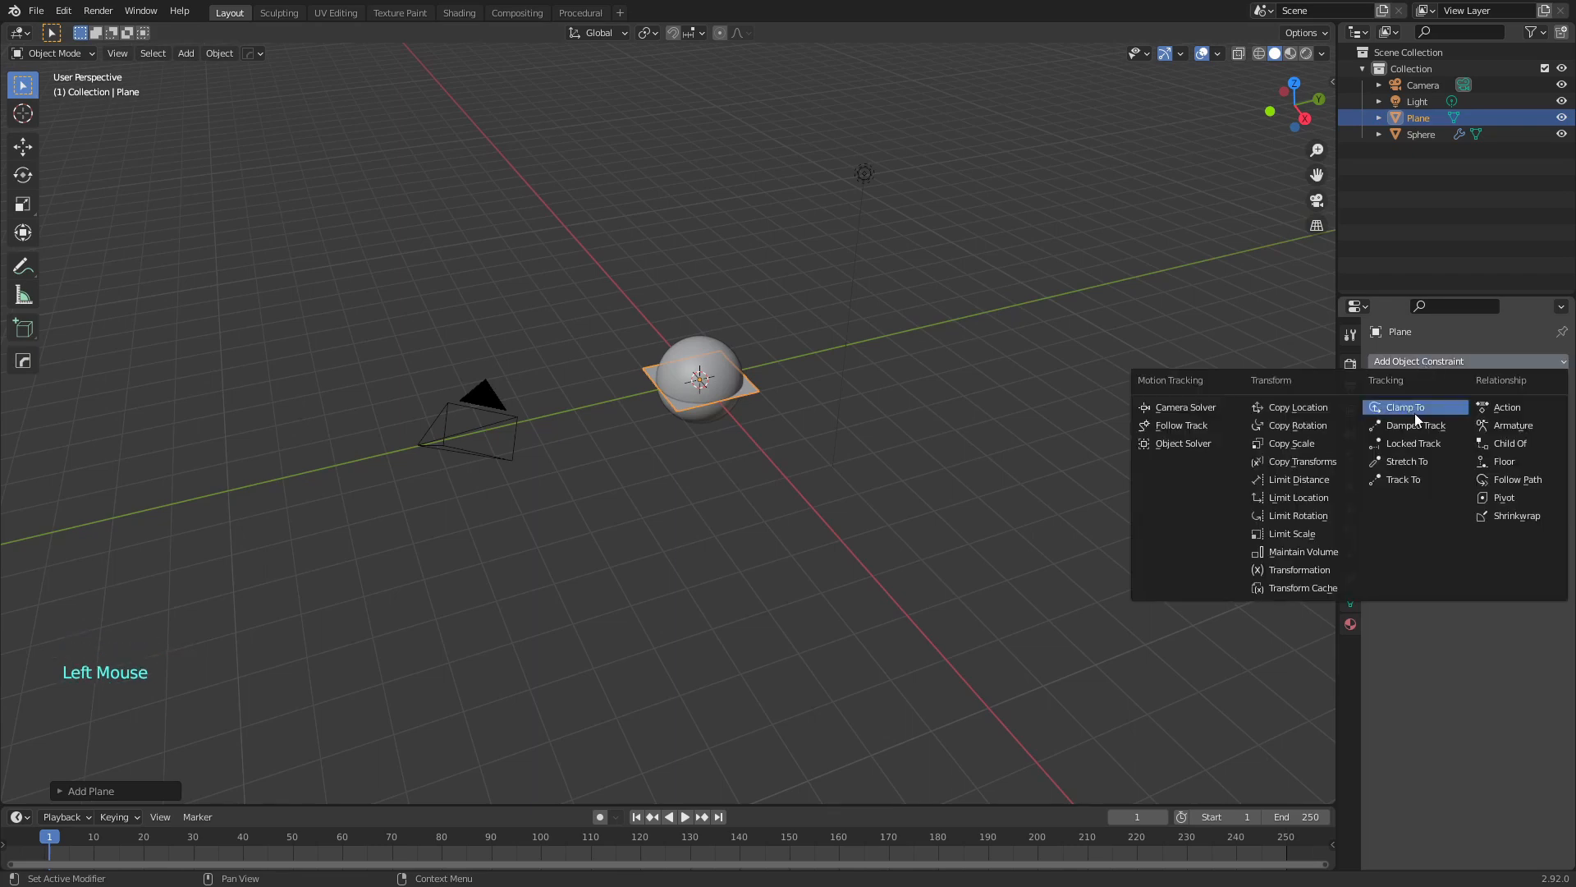
left_click(1407, 479)
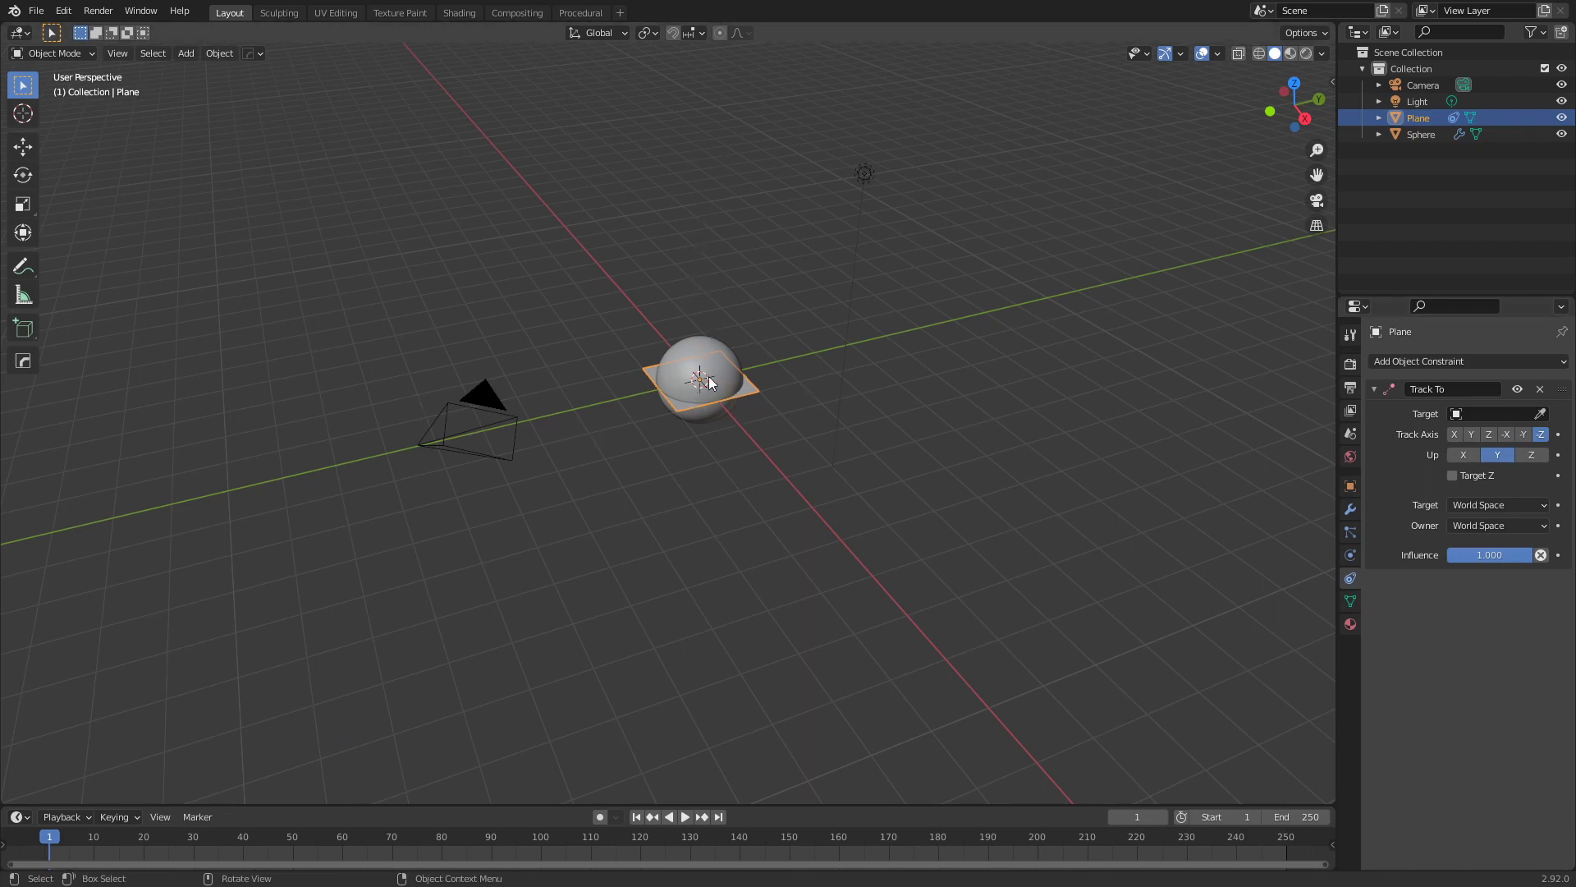
Set the Track To constraint's track axis to Z and its target to Camera
left_click(1489, 436)
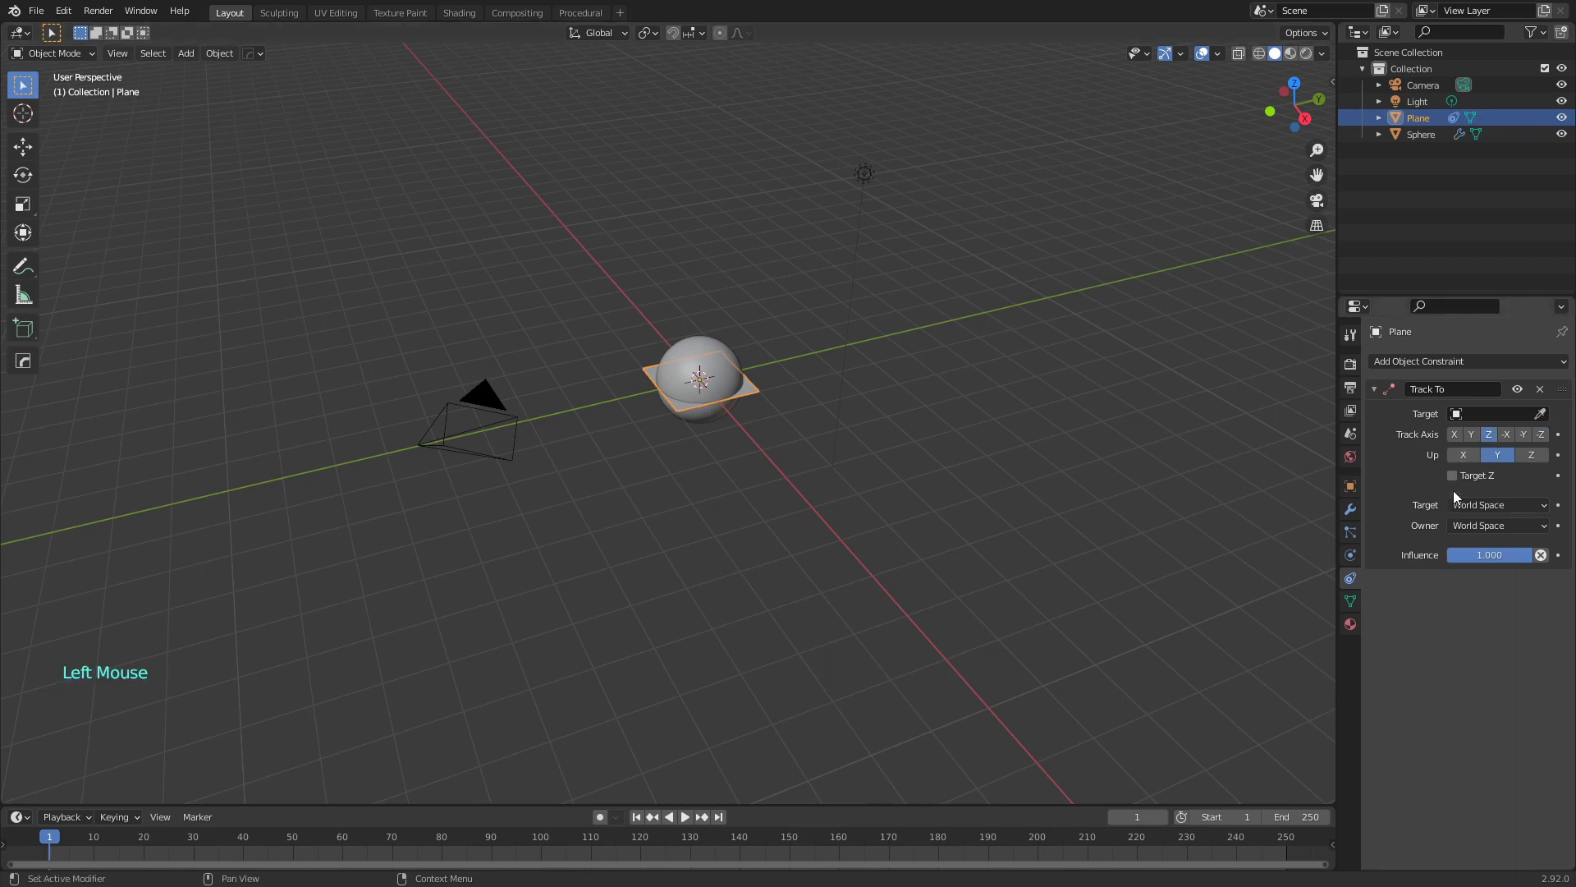
left_click(1493, 414)
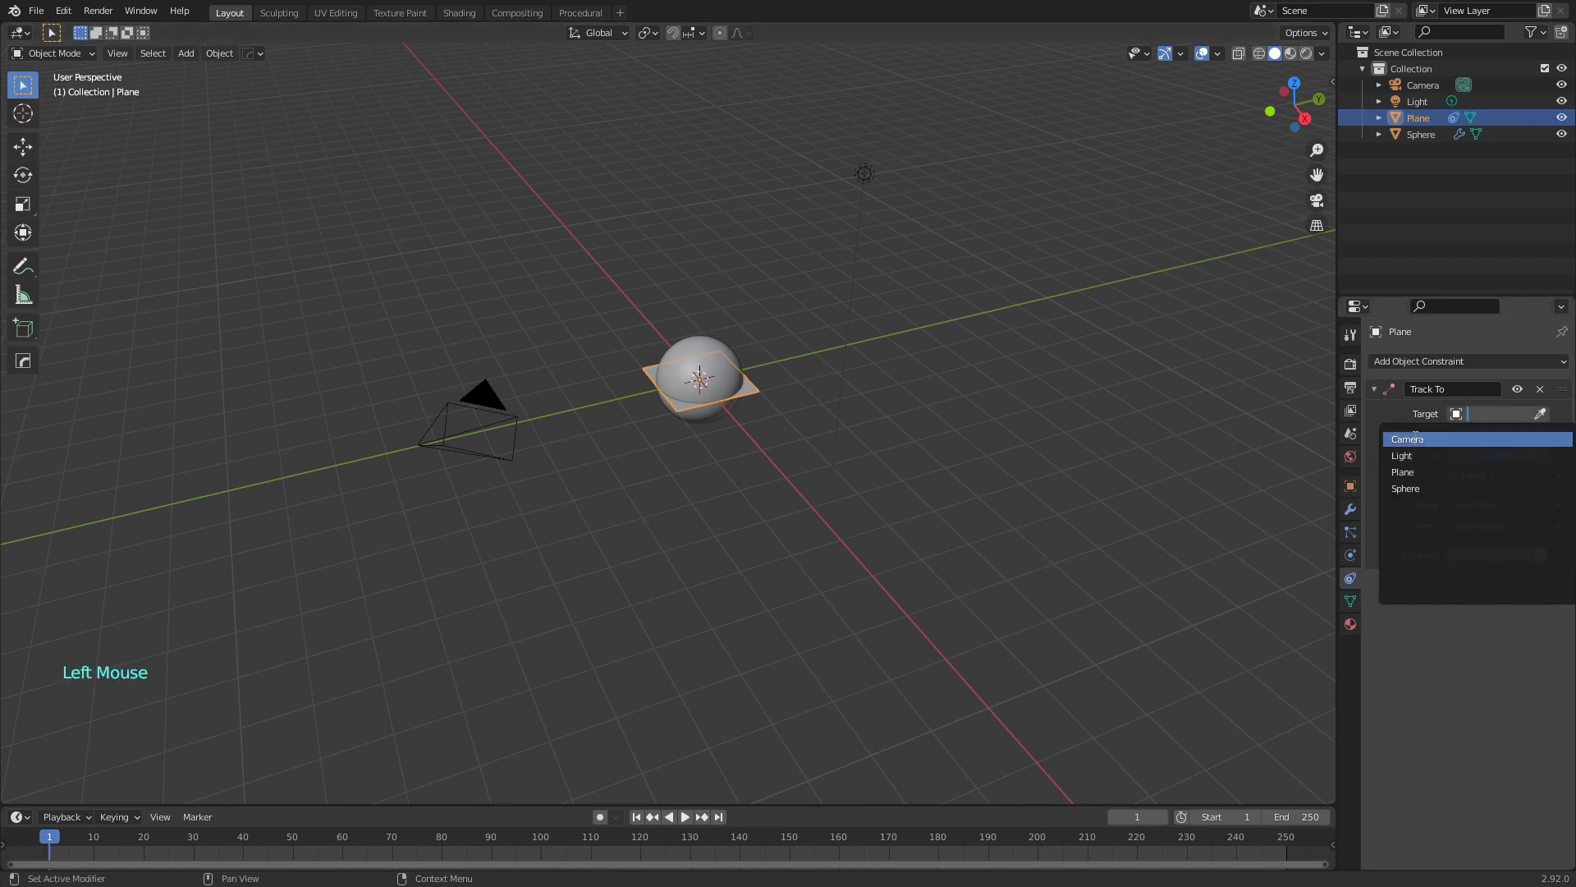
left_click(1411, 439)
Try -Z as the track axis of the plane's Track To constraint, and set it back to Z
scroll(914, 471, "up", 3)
middle_click_drag(915, 472, 747, 319)
scroll(760, 327, "down", 4)
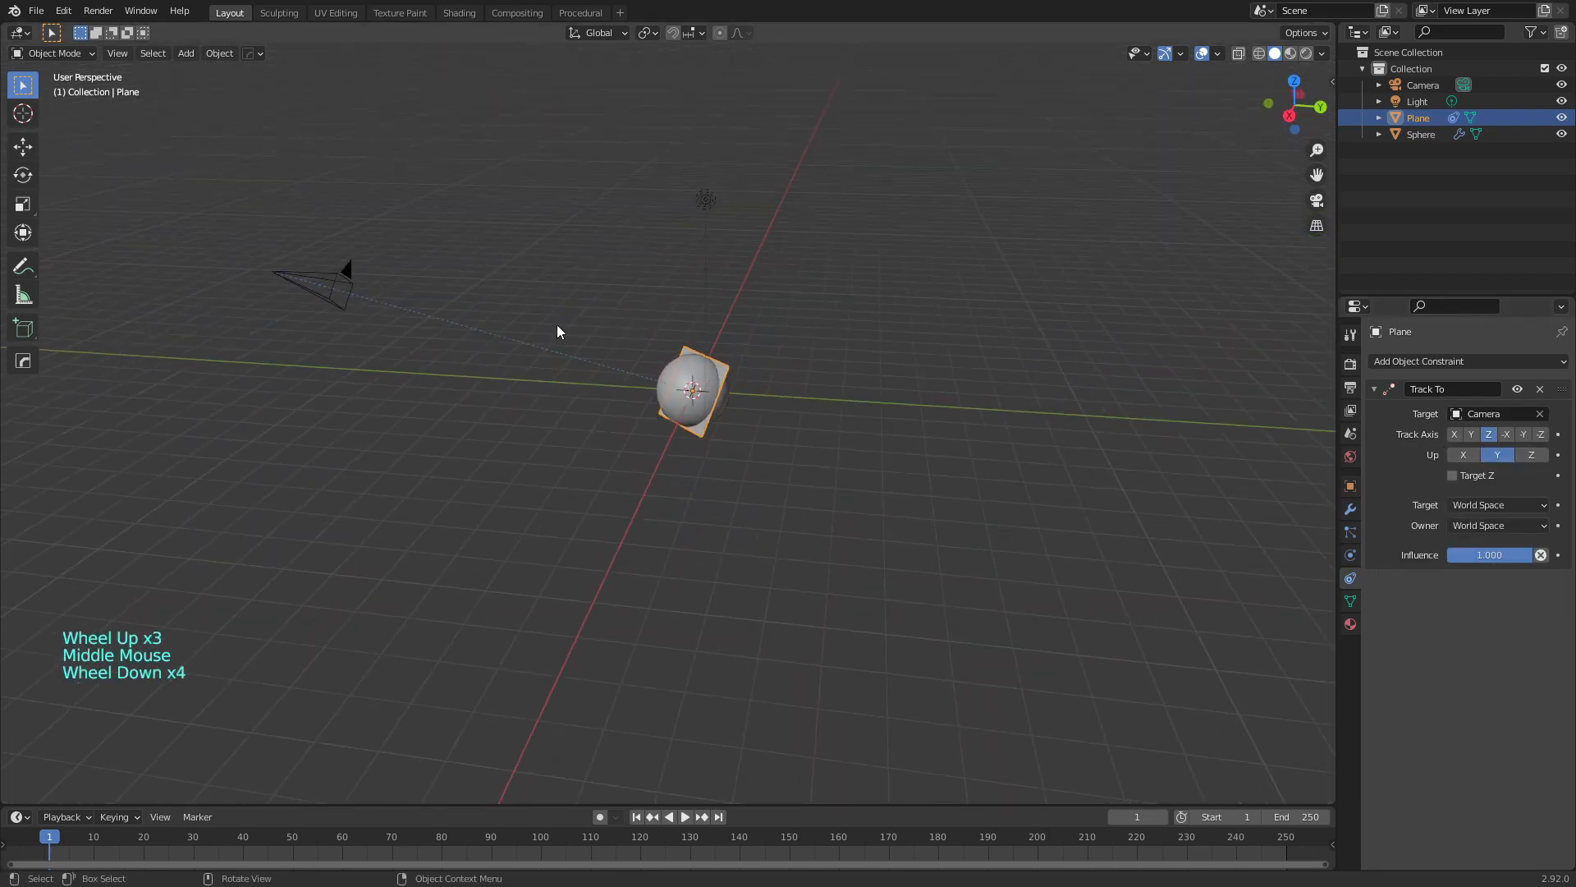
middle_click_drag(644, 440, 860, 491)
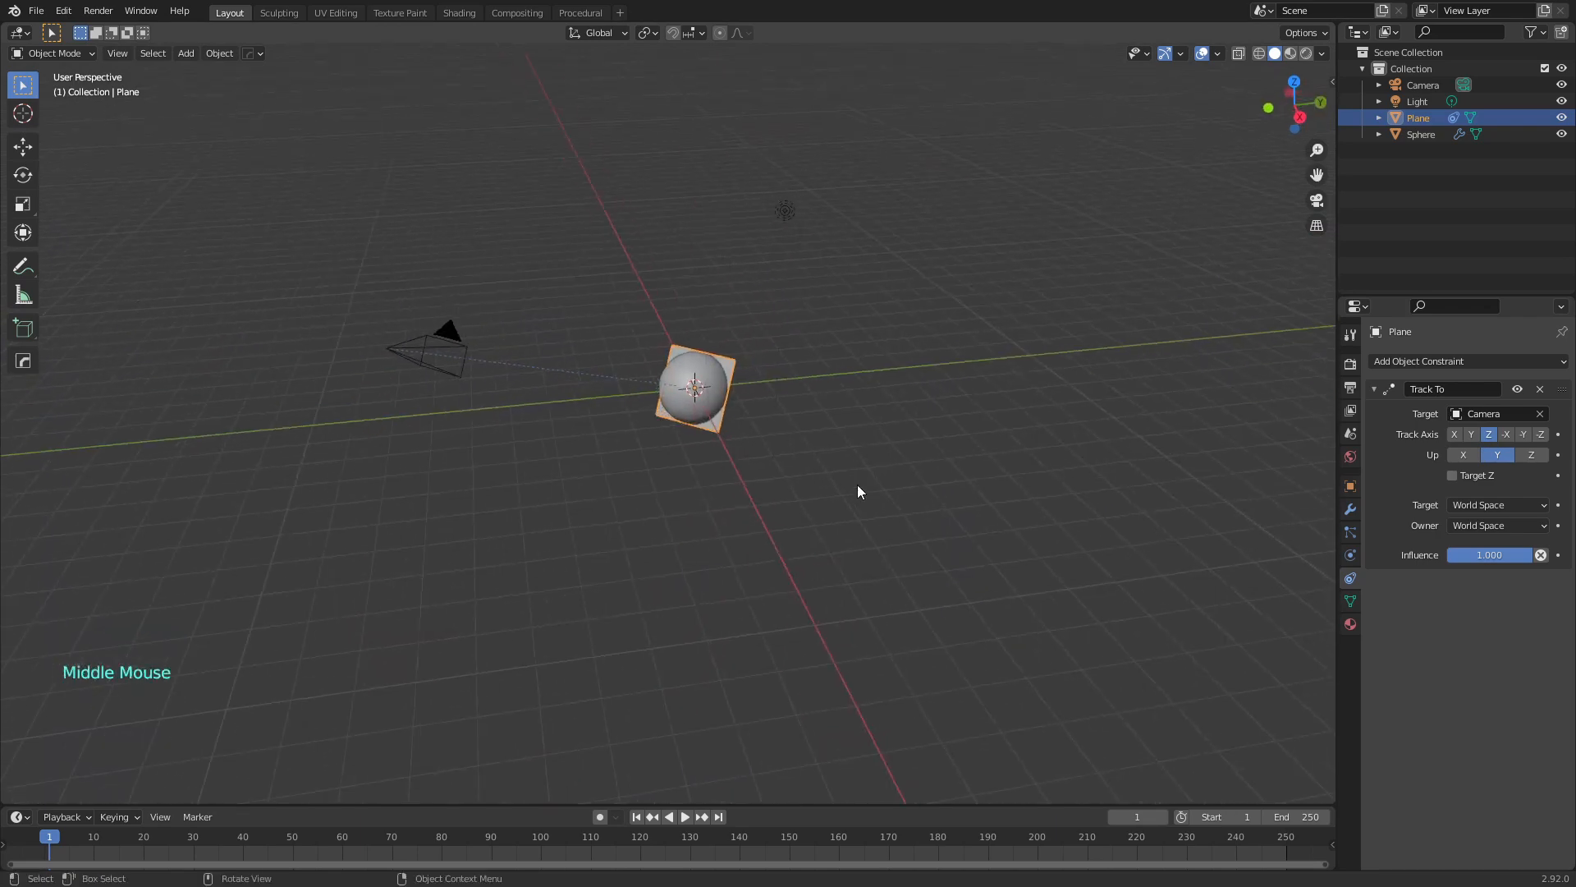
left_click(1544, 435)
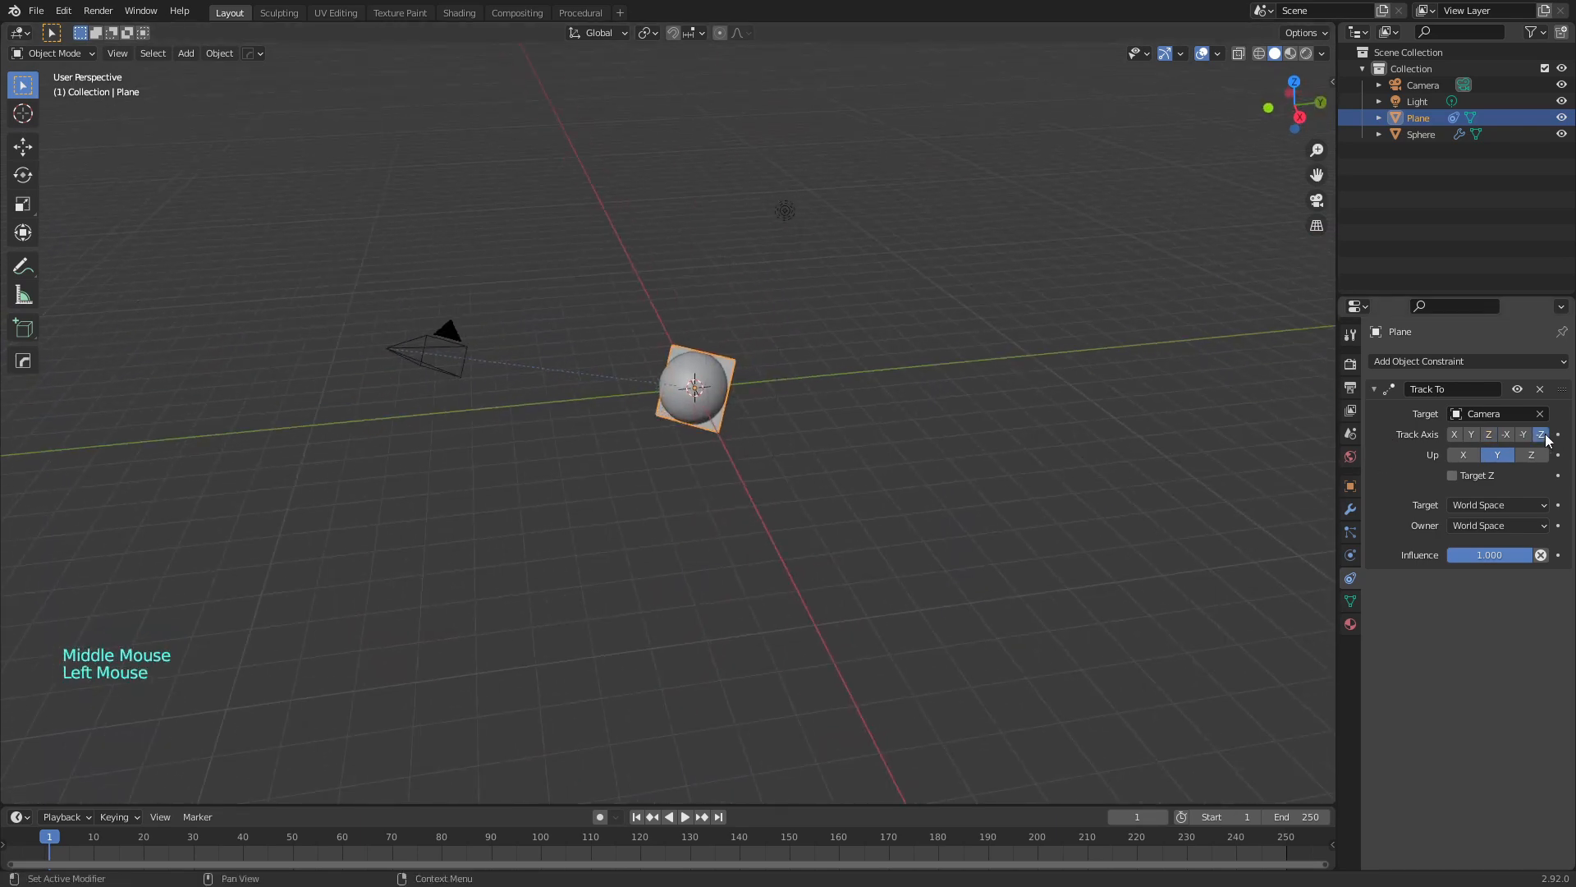
middle_click_drag(1207, 440, 944, 443)
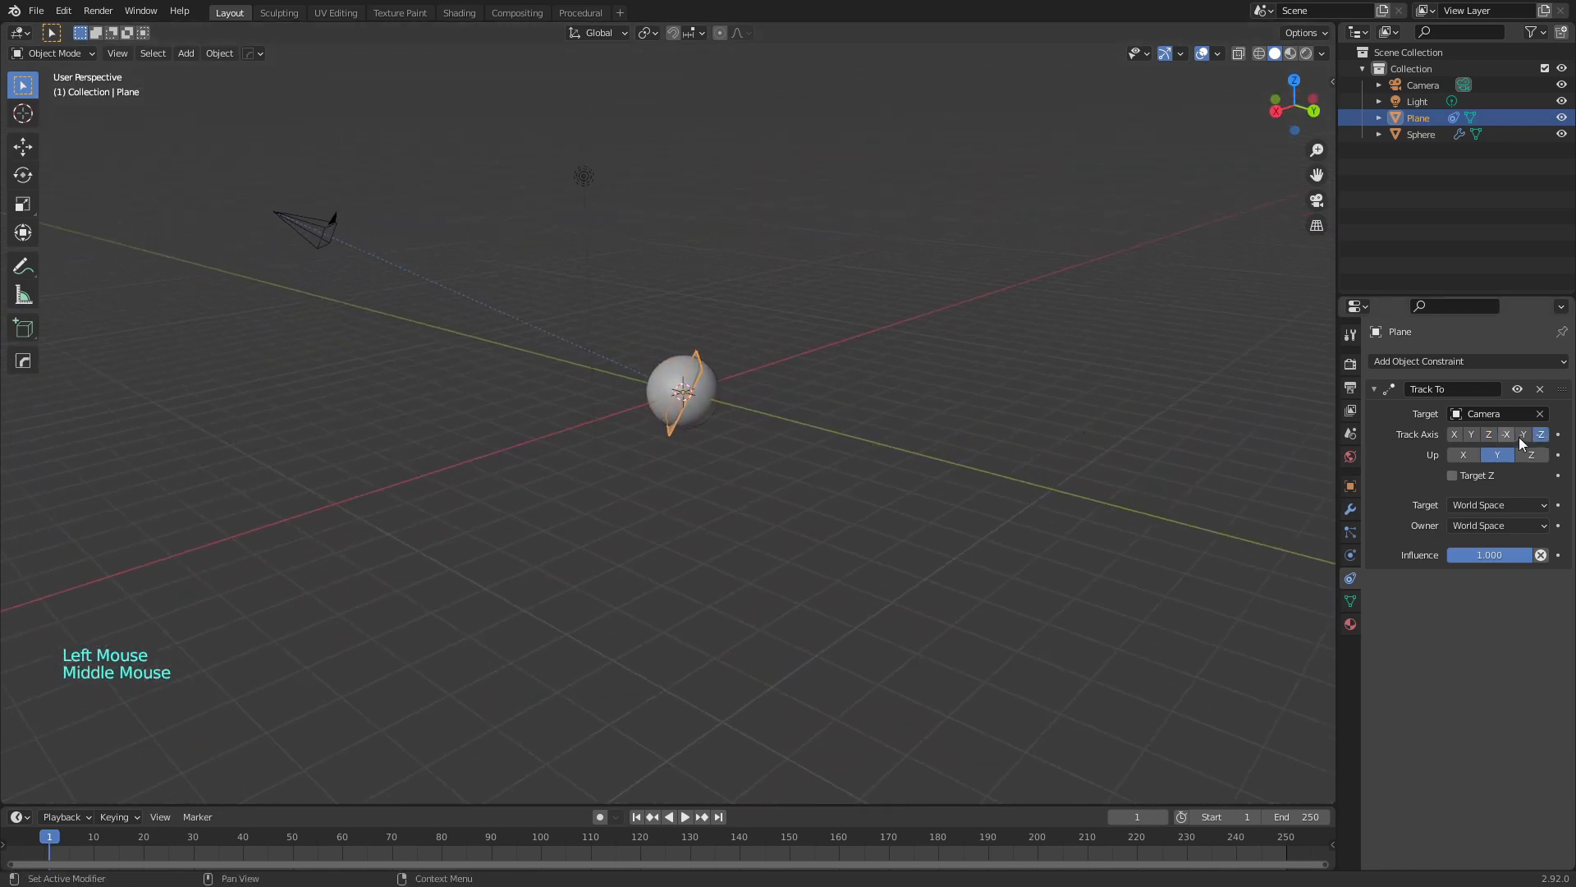
middle_click_drag(701, 429, 731, 410)
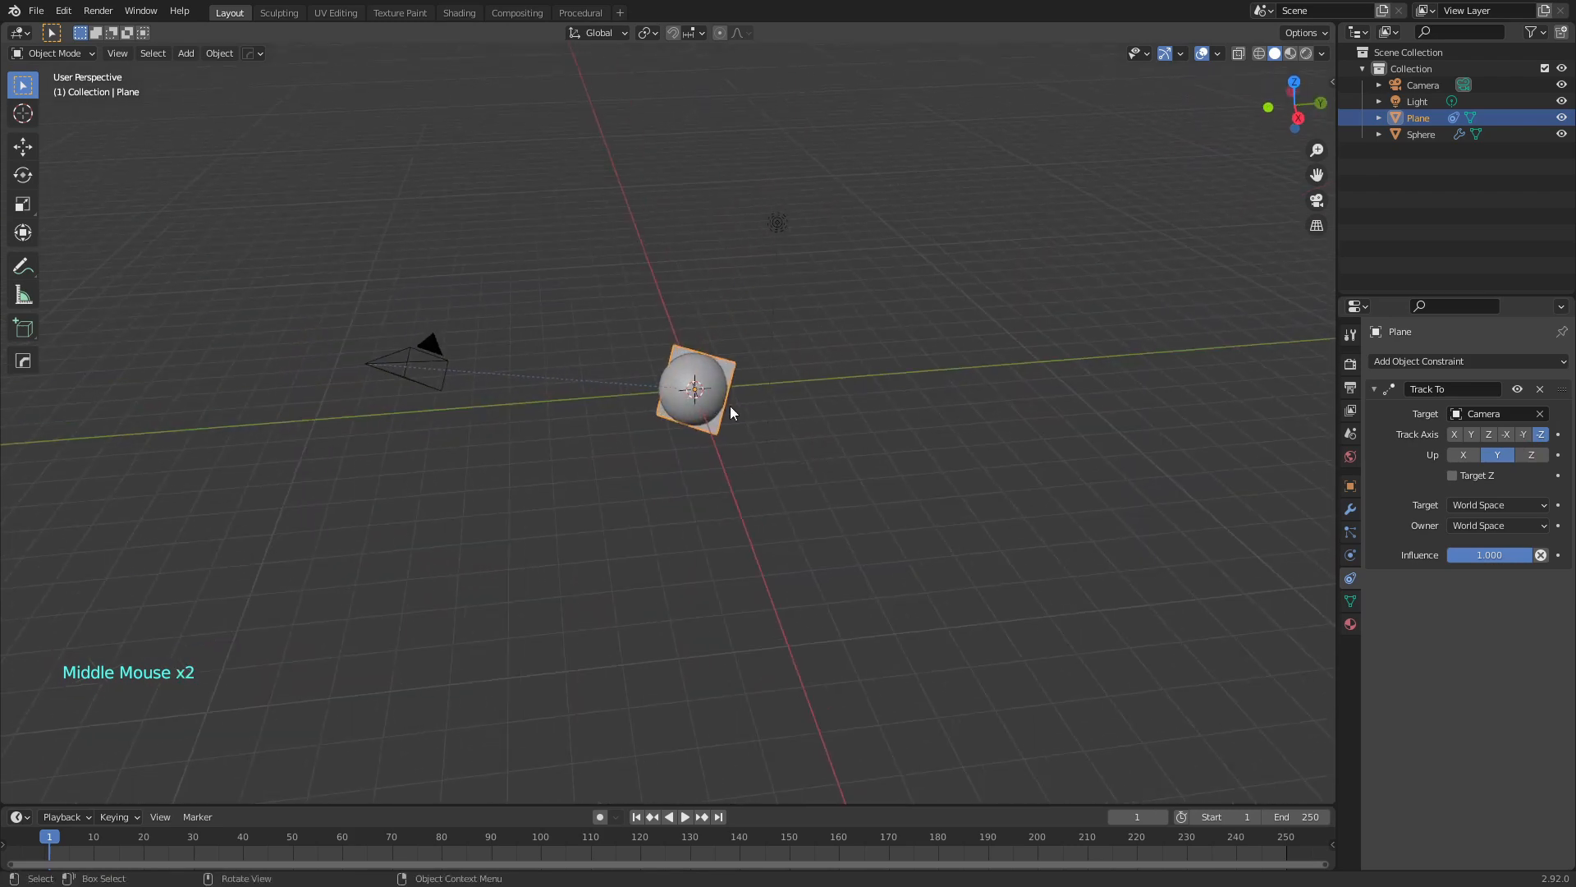
left_click(1490, 435)
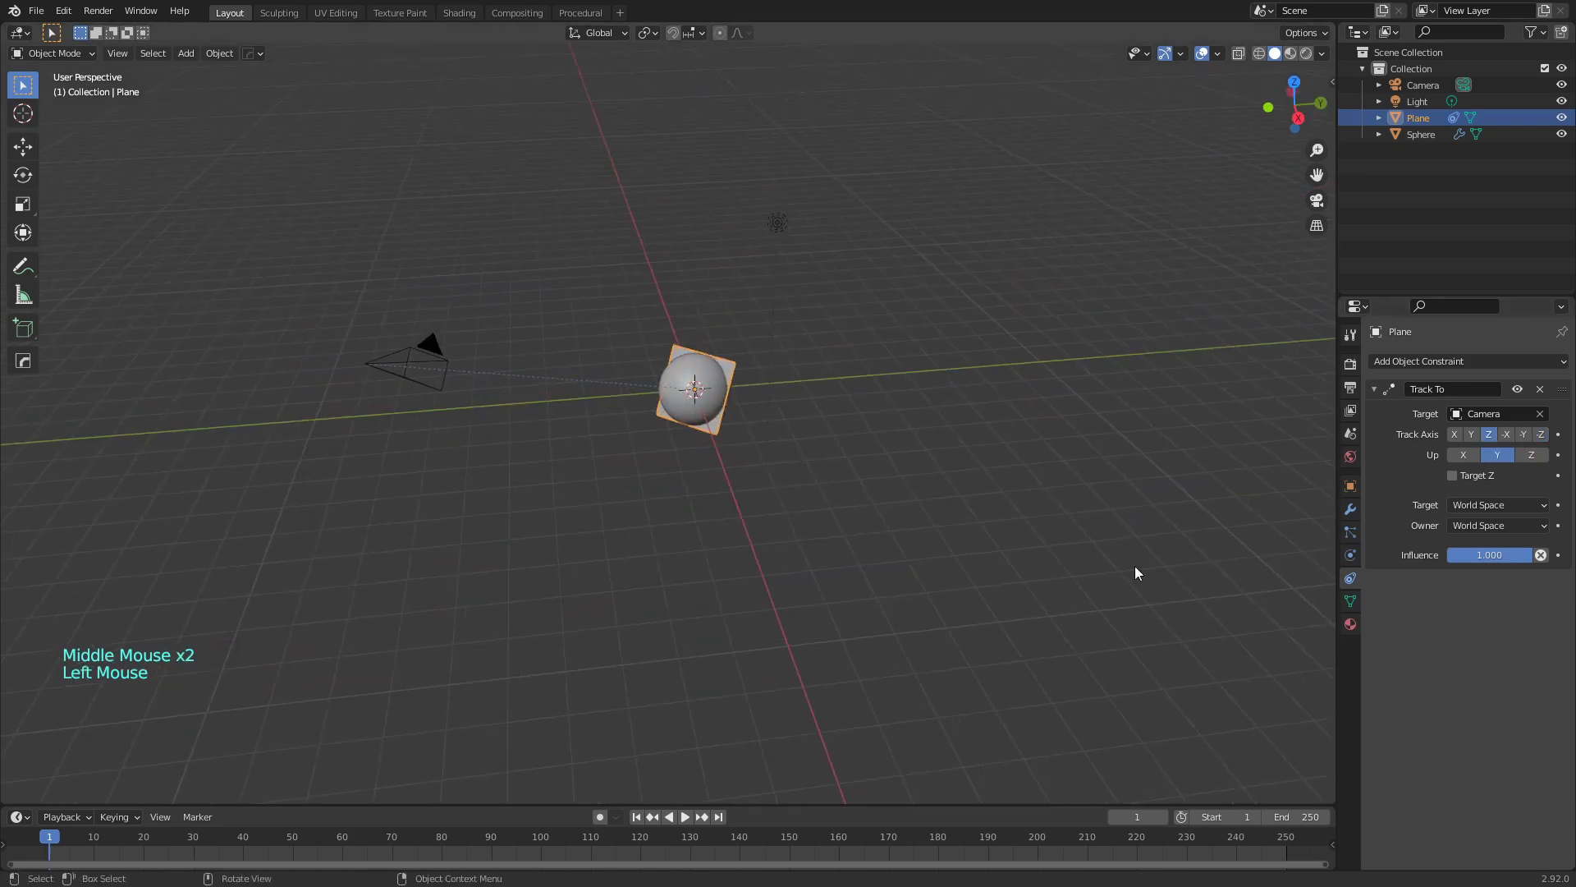
Scale the plane down uniformly to about 0.17 so it fits inside the sphere, and apply all its transforms
middle_click_drag(739, 513, 1067, 492)
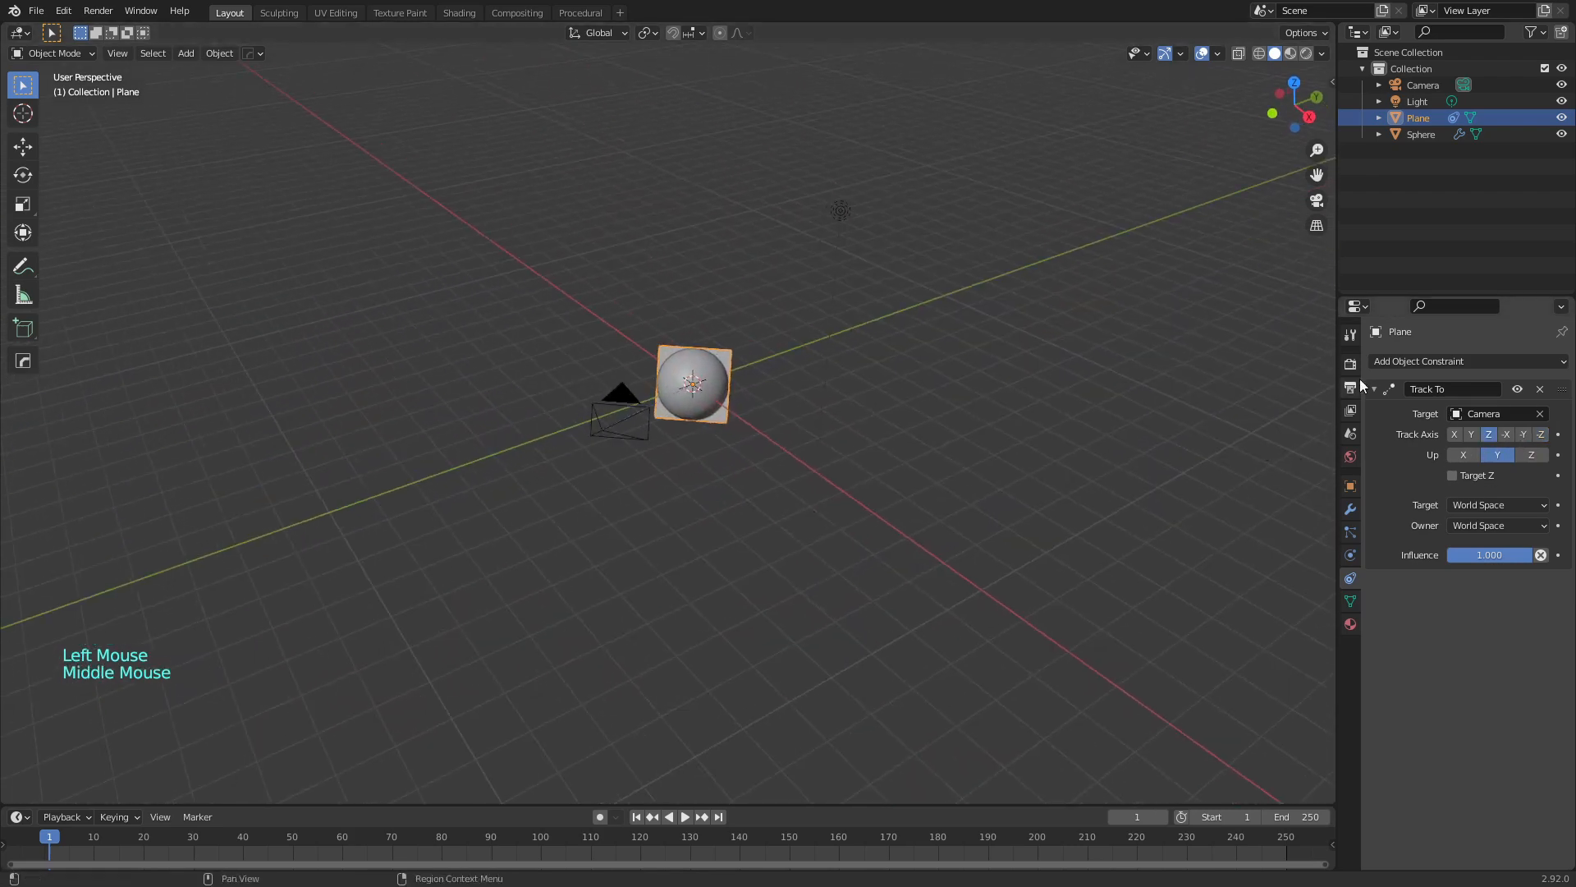
middle_click_drag(788, 460, 742, 412)
scroll(817, 462, "up", 3)
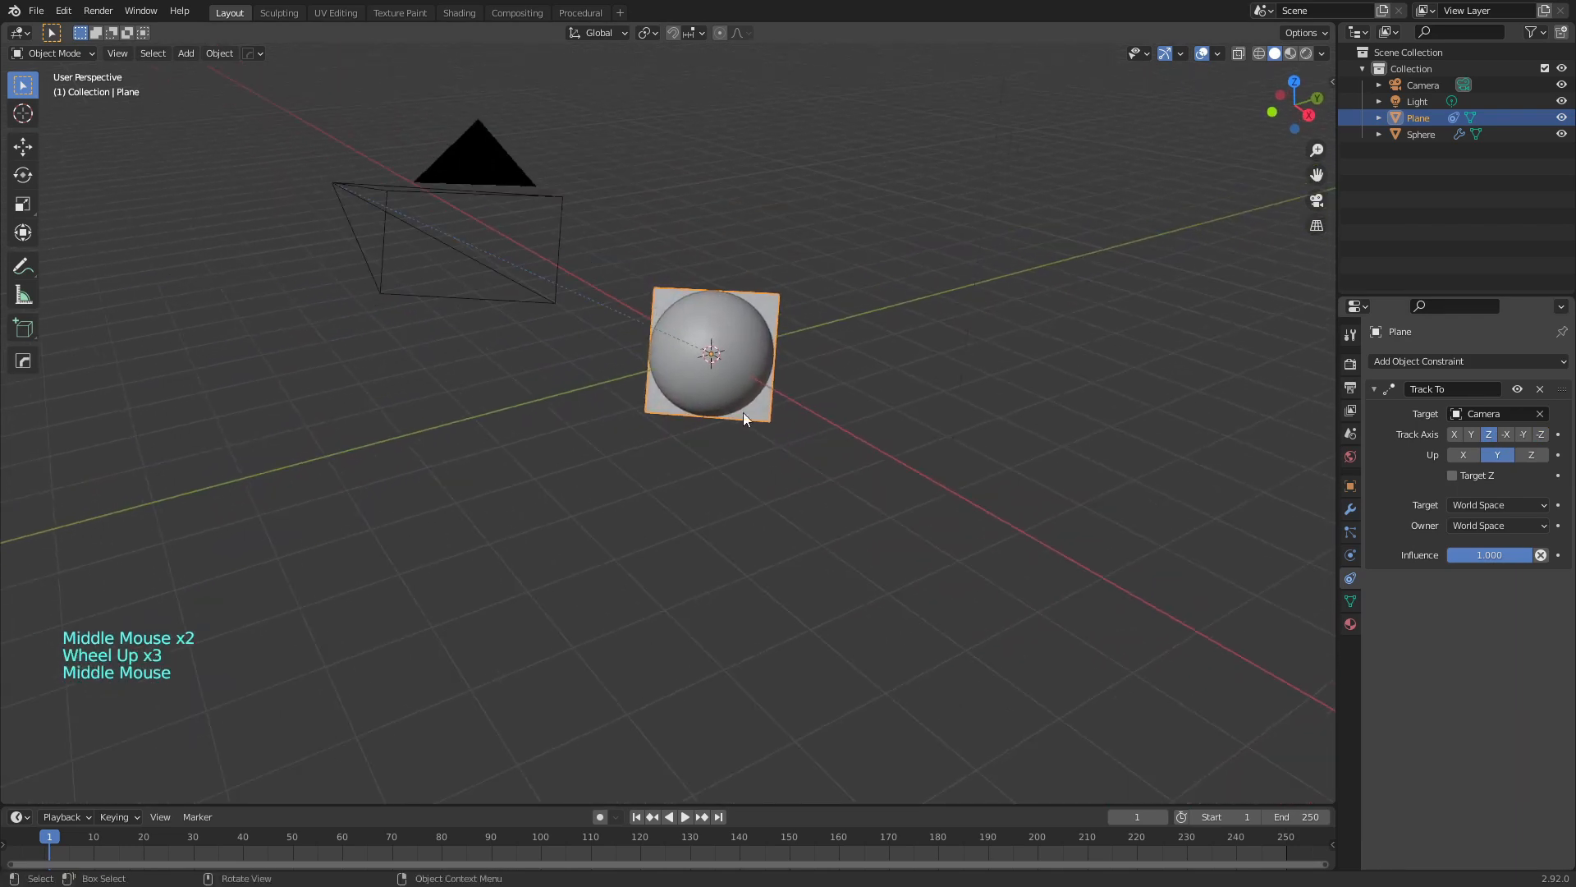
scroll(821, 245, "up", 4)
middle_click_drag(821, 245, 708, 355, "shift")
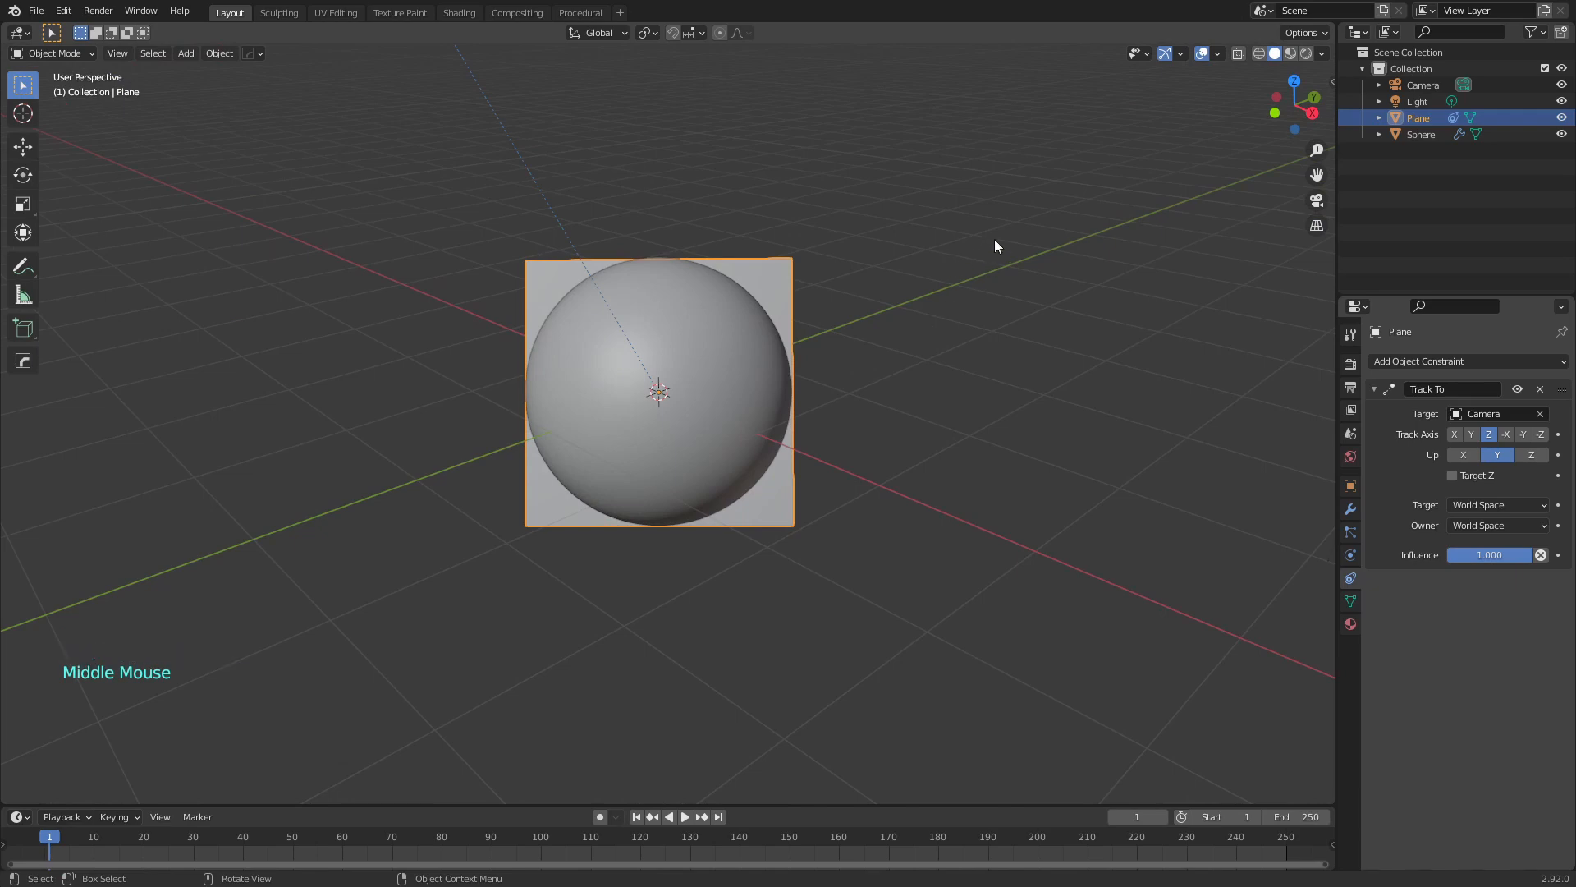
key("s")
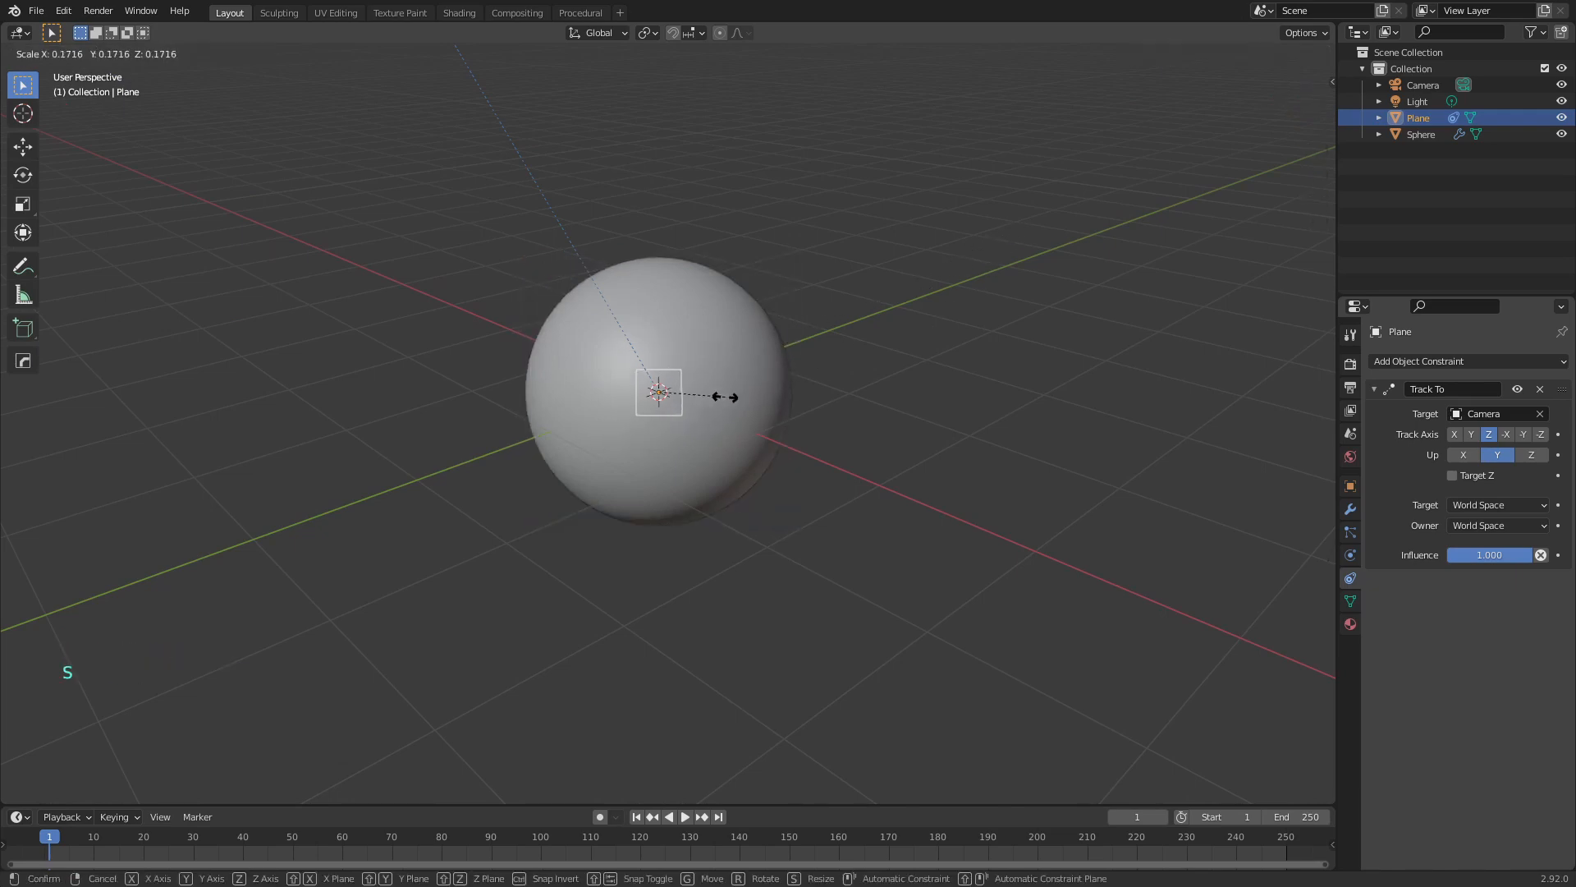
left_click(728, 399)
key("ctrl+a")
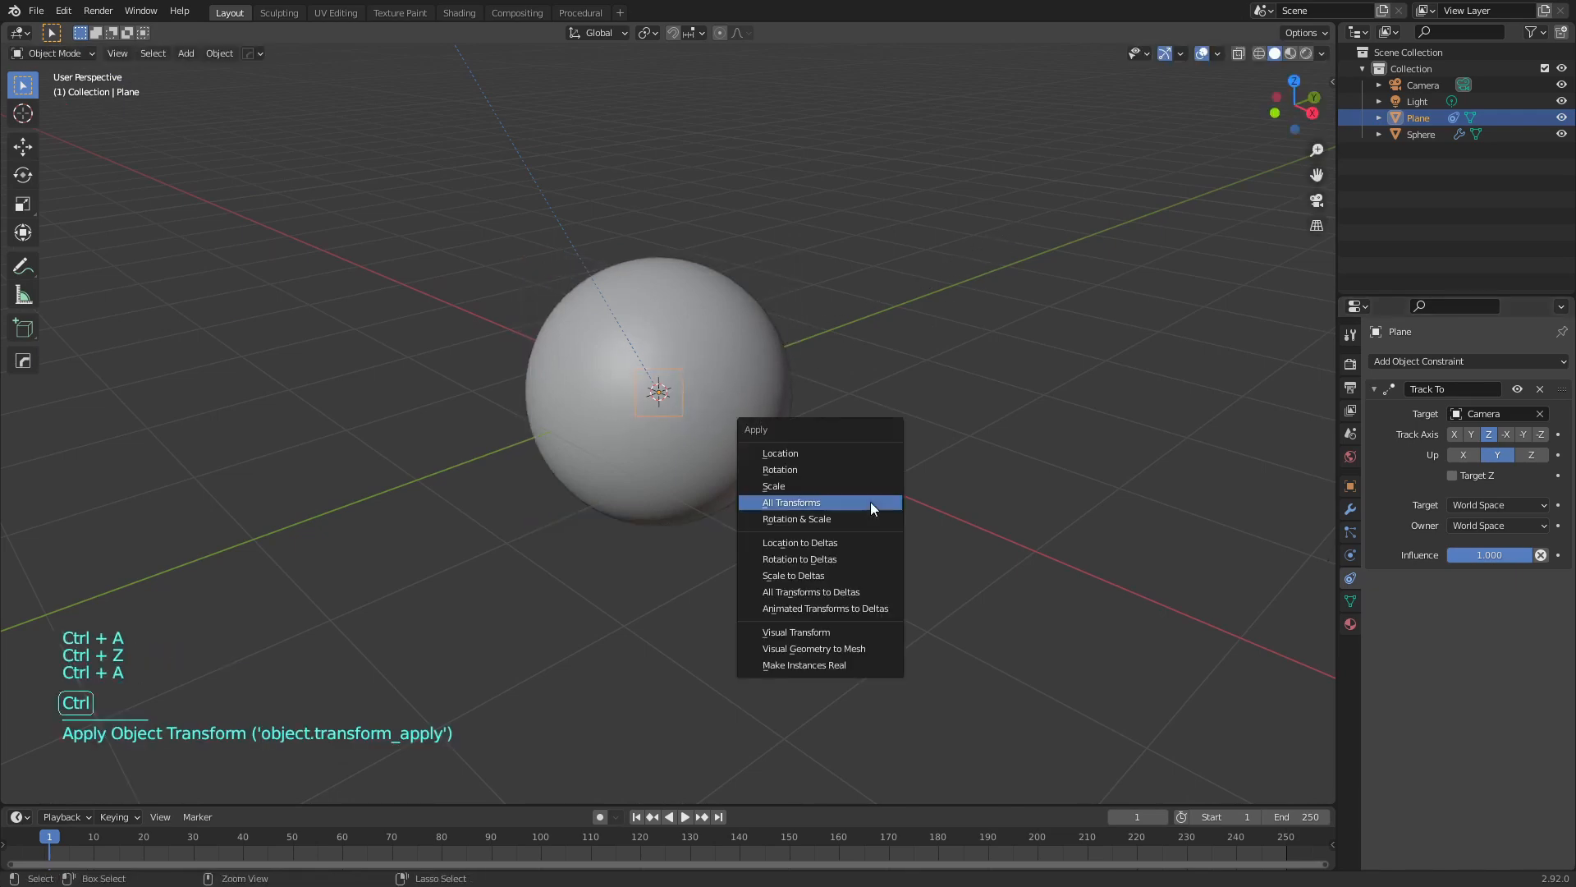
left_click(817, 498)
Try moving the sphere about 9.3 m away to expose the small plane, and undo the move
scroll(753, 448, "down", 3)
middle_click_drag(809, 493, 799, 447)
scroll(723, 467, "up", 3)
scroll(746, 422, "down", 1)
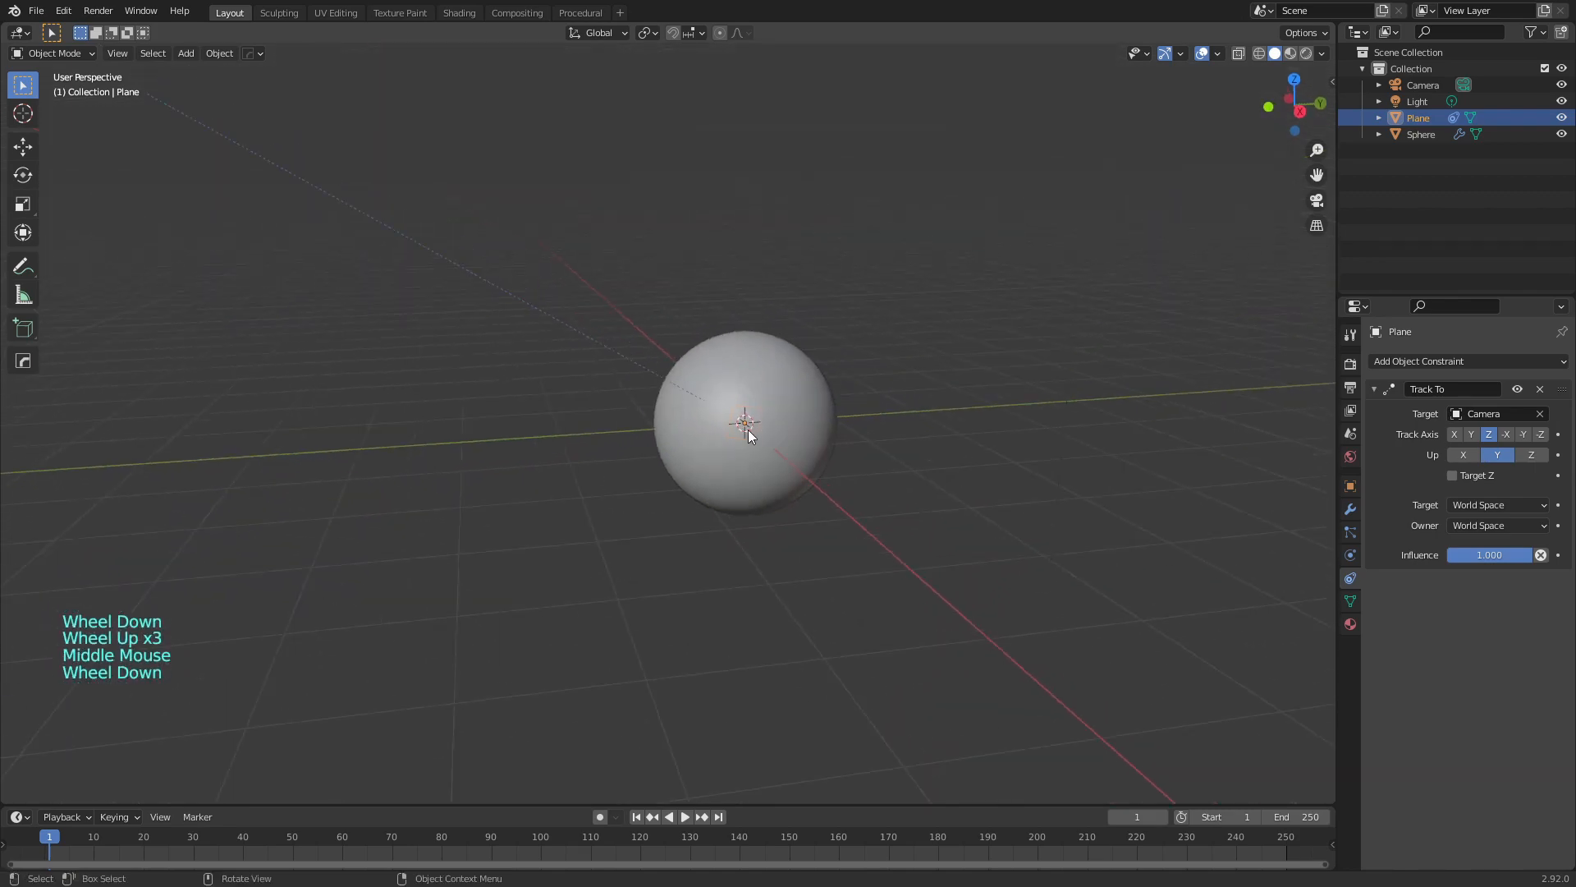
scroll(794, 380, "down", 4)
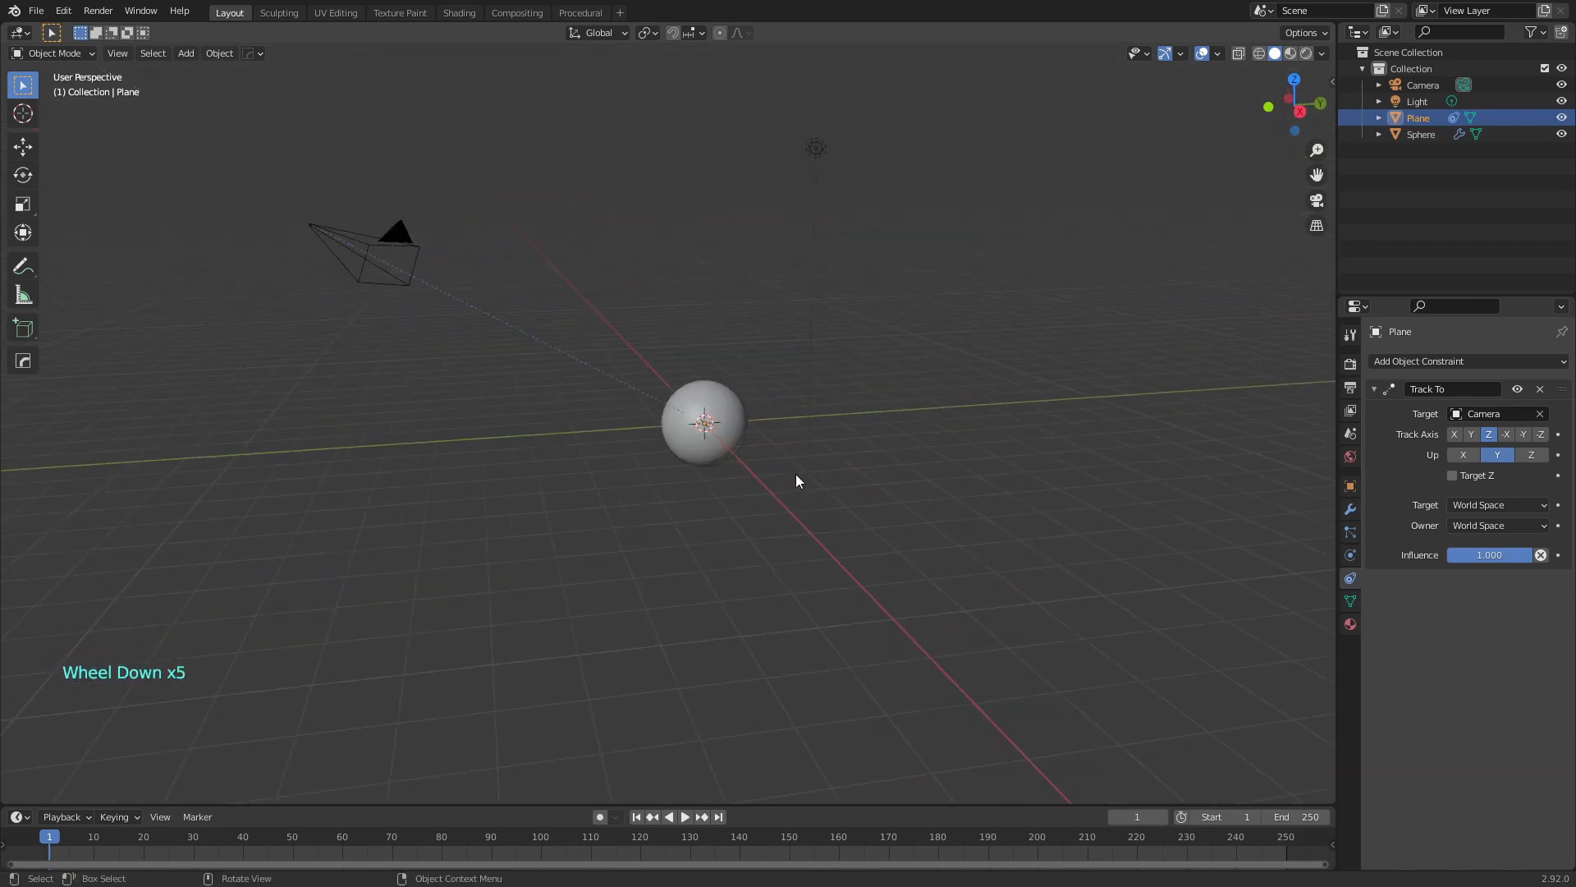
middle_click_drag(795, 475, 735, 480)
left_click(729, 464)
key("g")
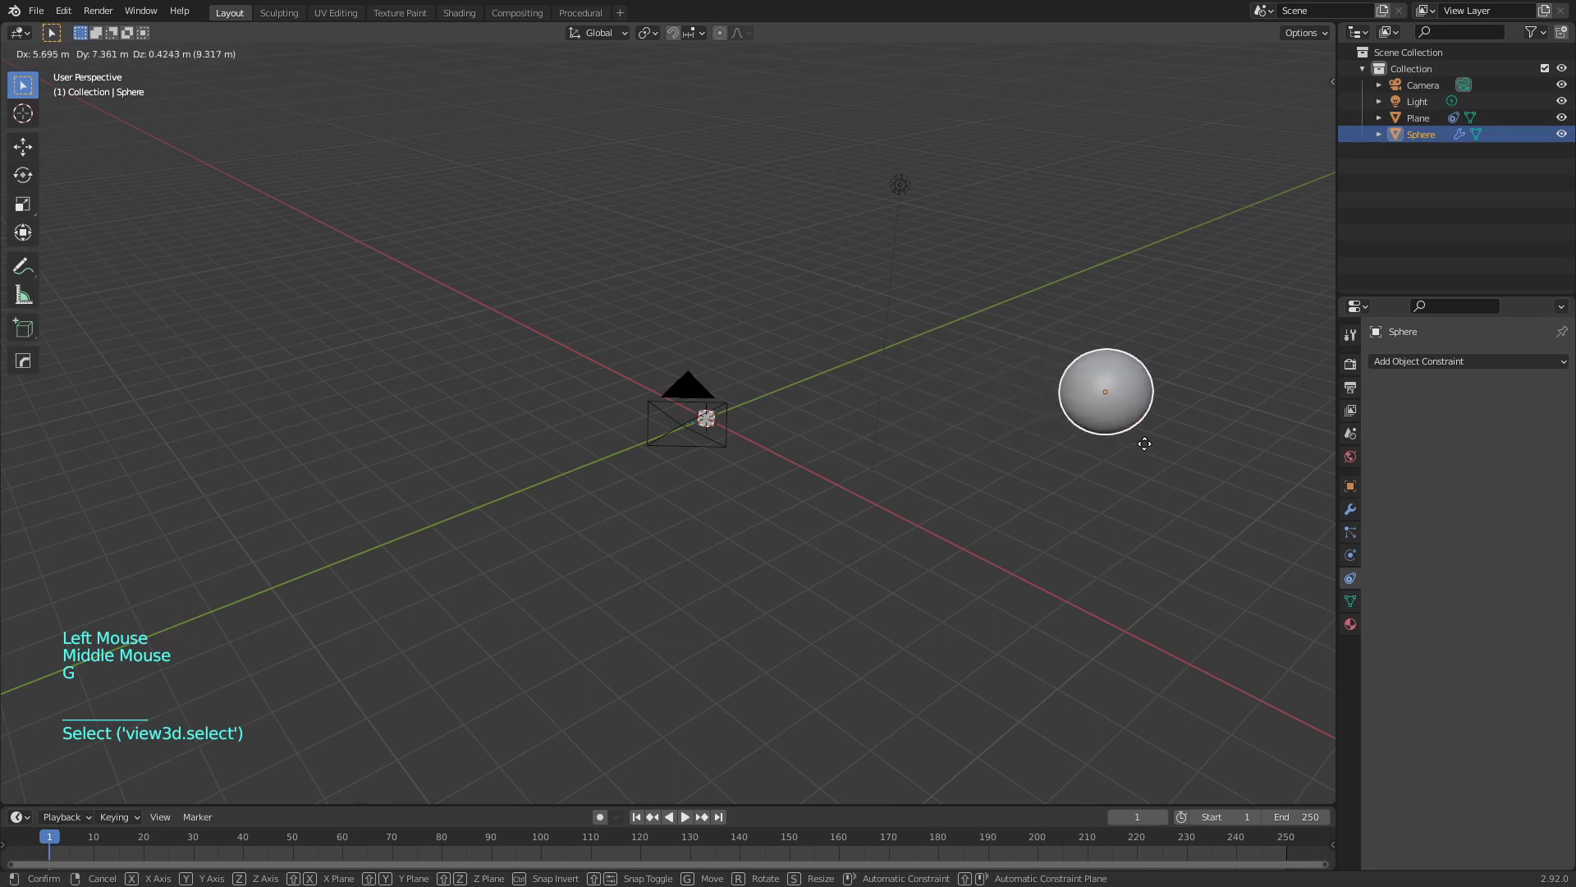
left_click(1146, 442)
middle_click_drag(1146, 442, 736, 463)
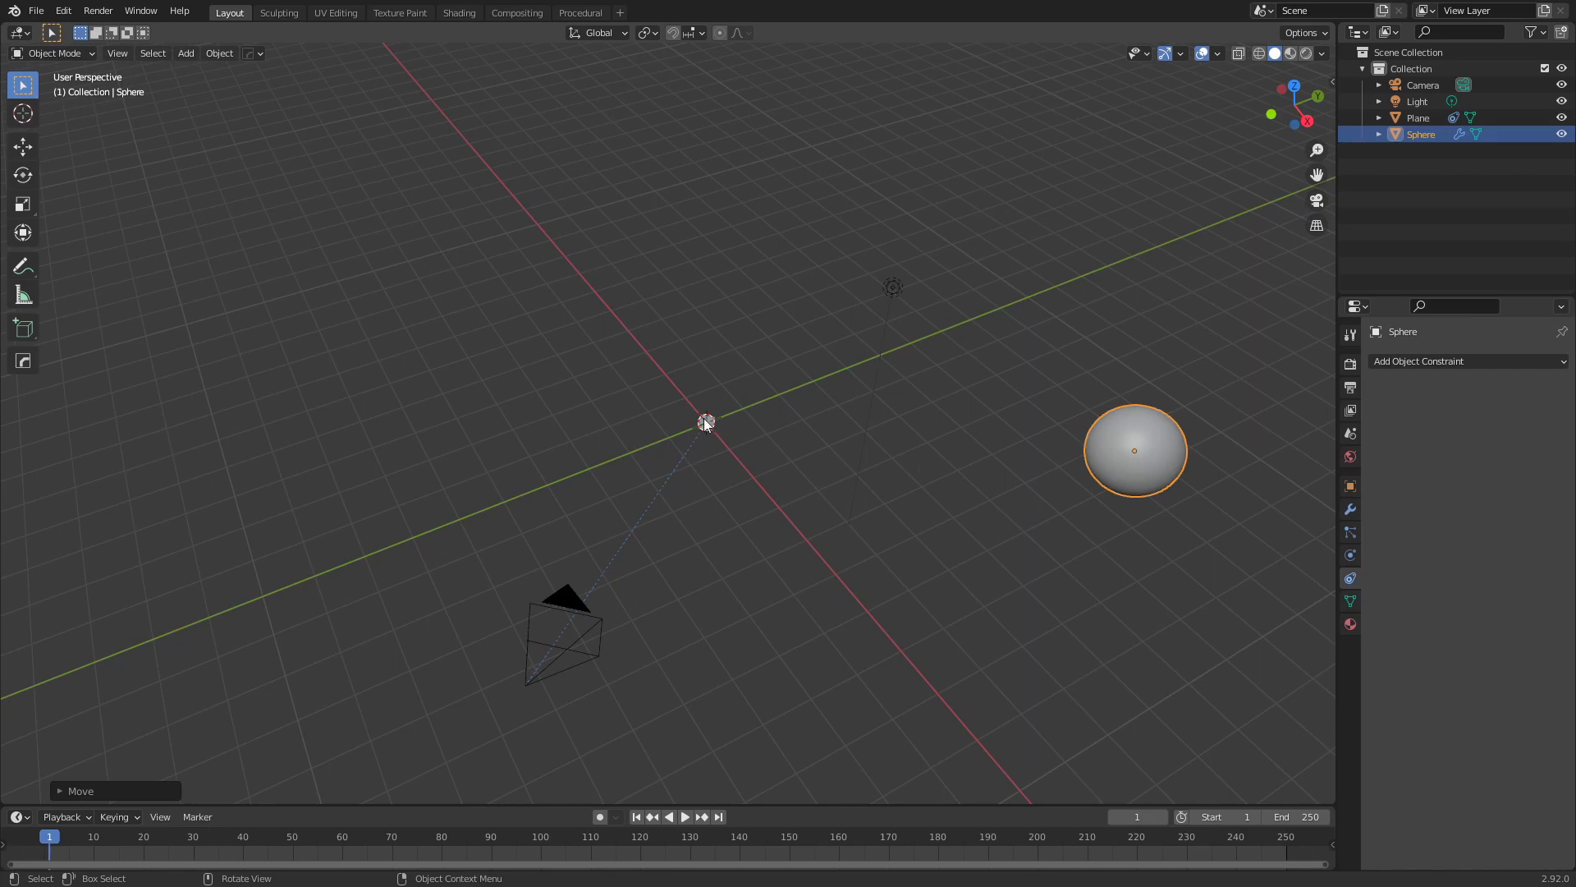
middle_click_drag(724, 540, 1115, 444)
middle_click_drag(600, 368, 780, 518)
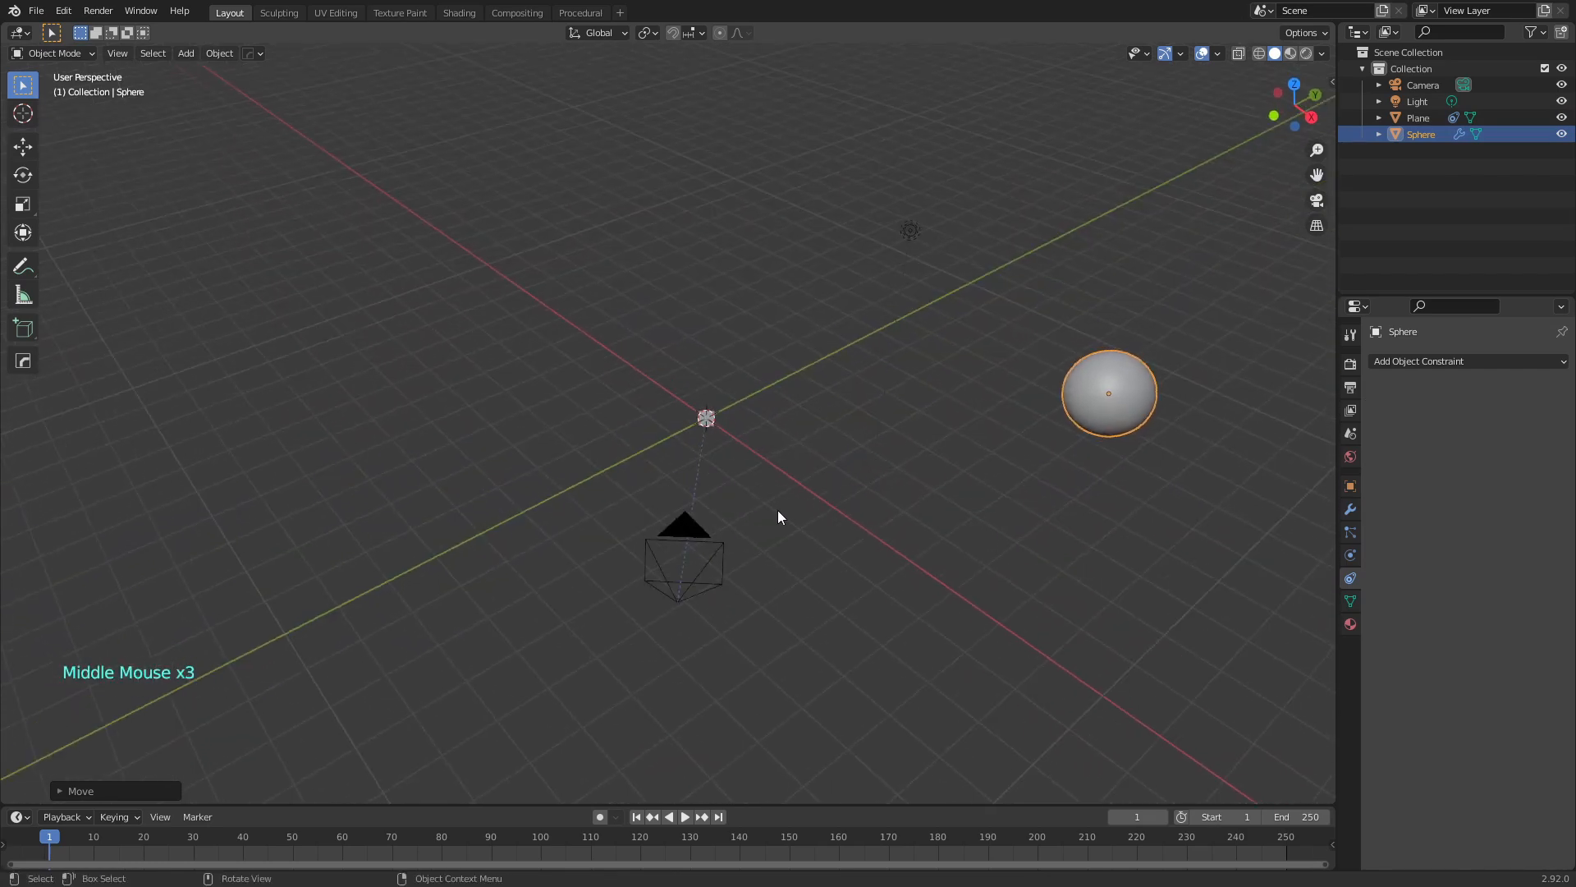
key("ctrl+z")
Parent the plane to the sphere using the Object parenting option
scroll(721, 431, "up", 4)
left_click(762, 411)
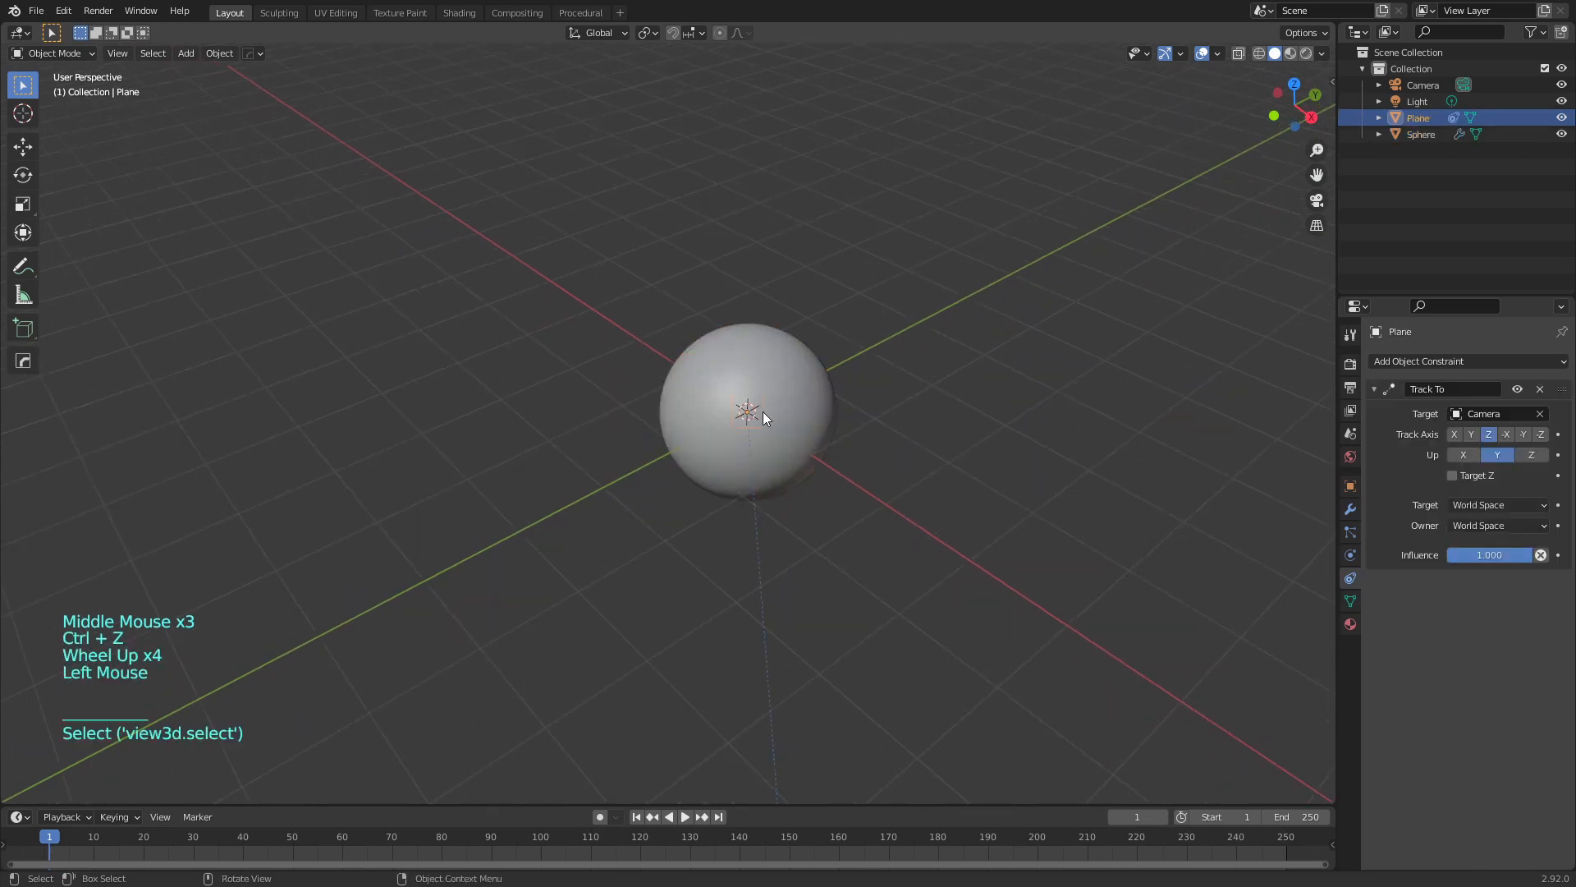
middle_click_drag(762, 411, 788, 432)
left_click(824, 471, "shift")
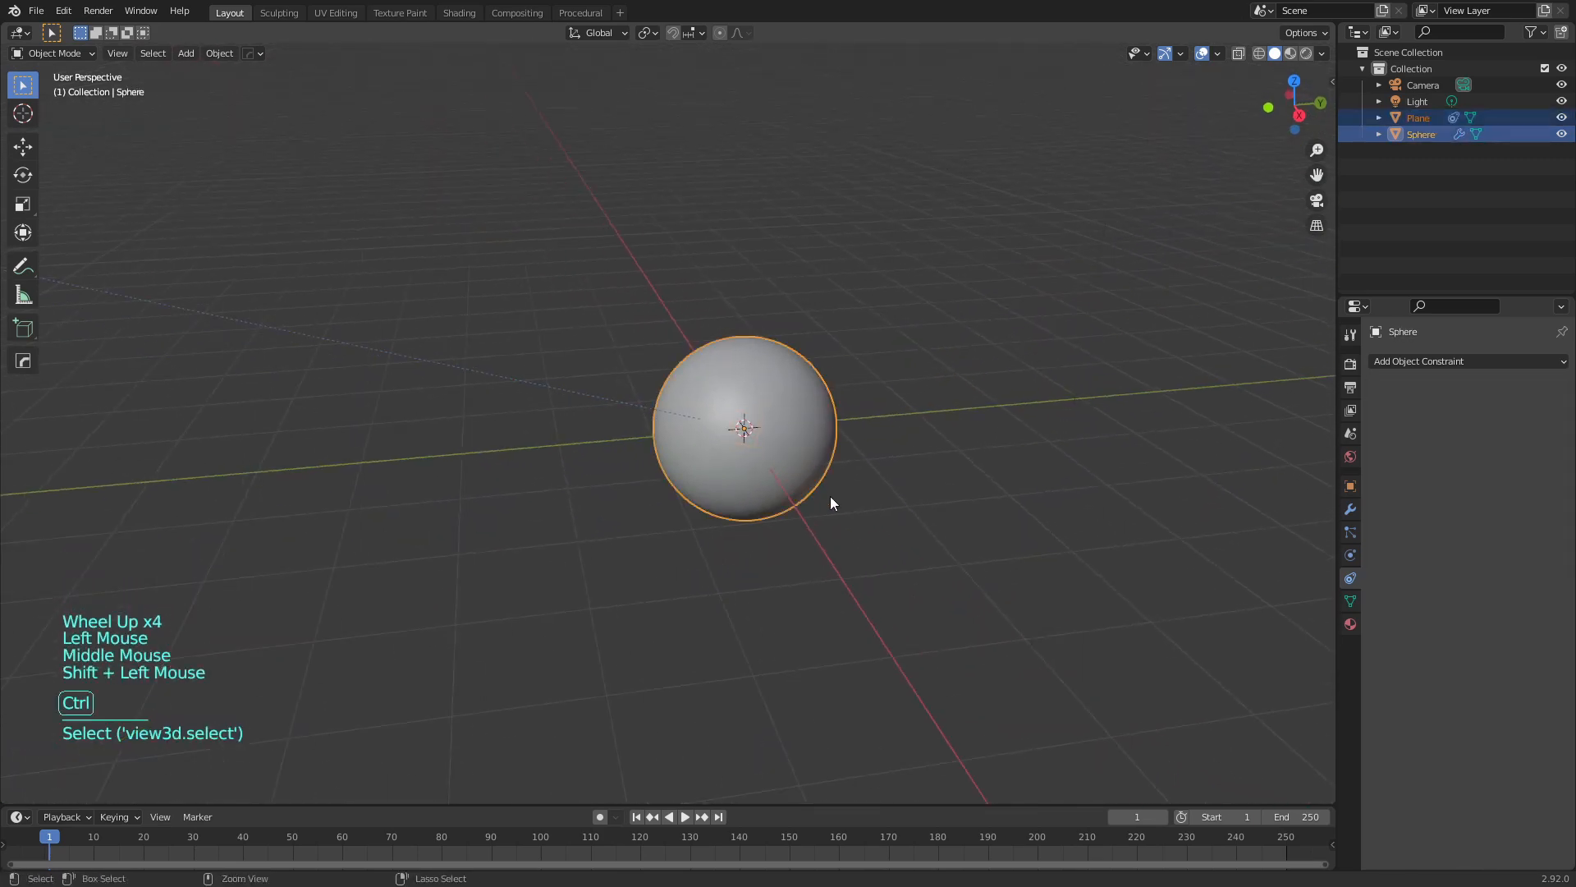
key("ctrl+p")
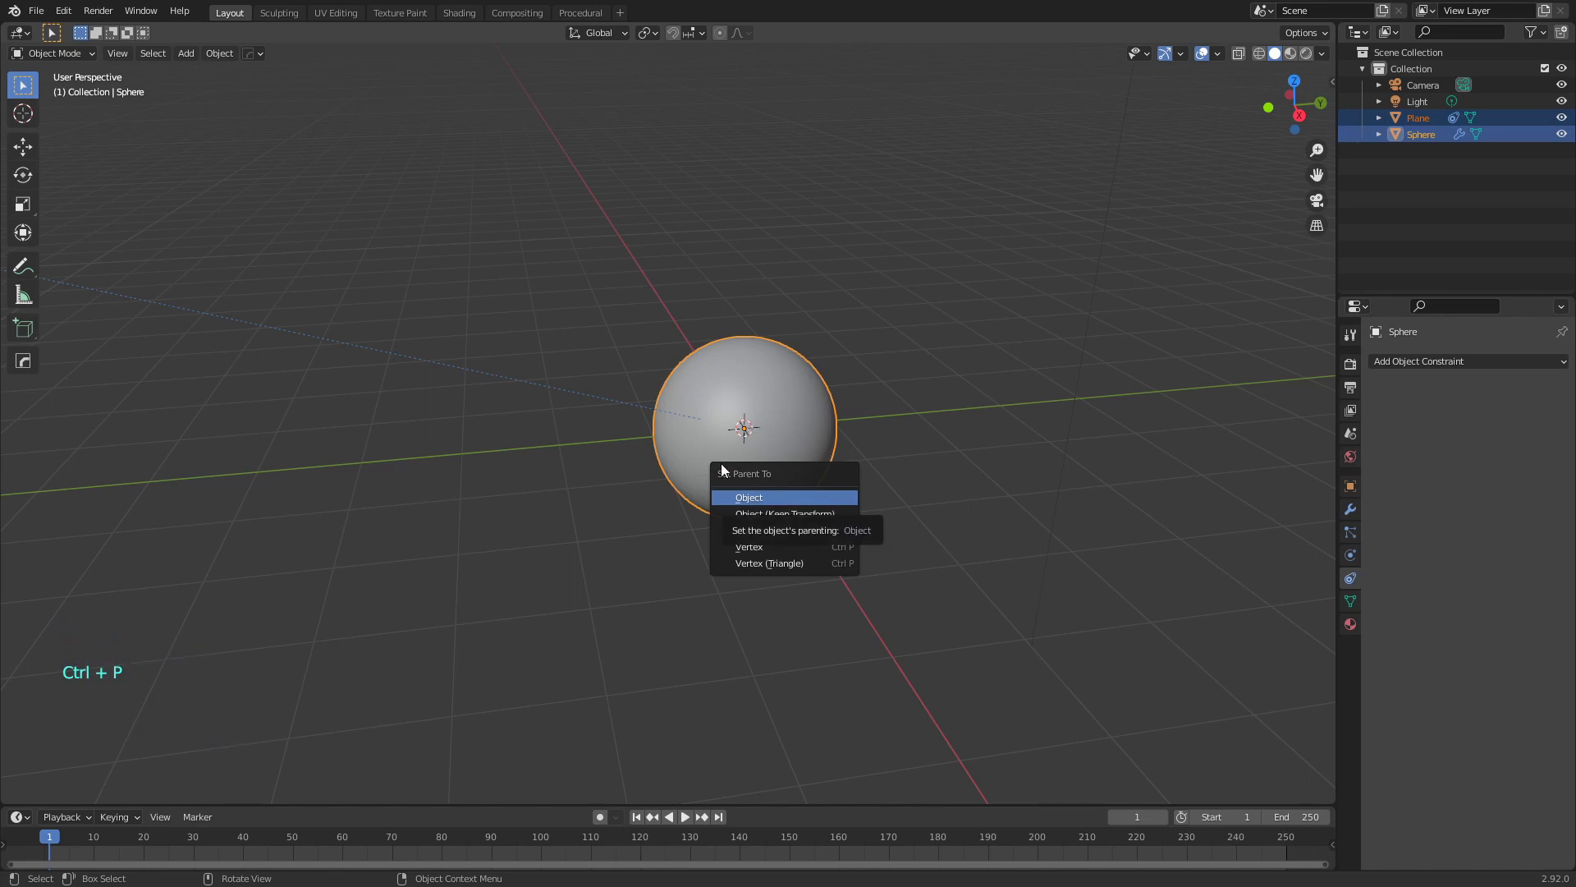
key("ctrl+p")
left_click(790, 421)
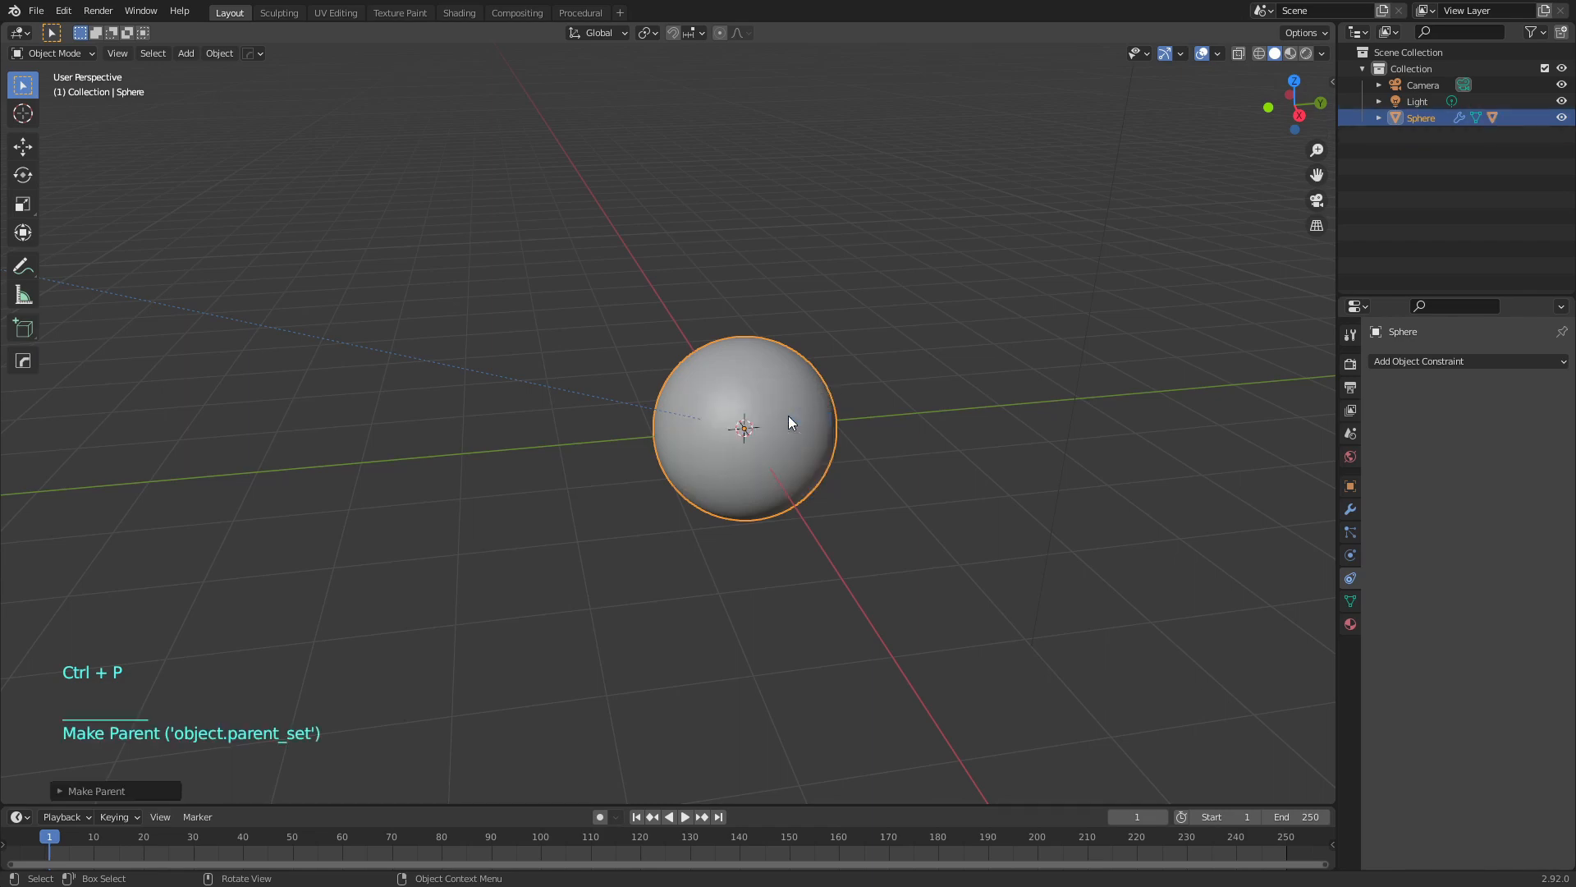
Try moving the sphere freely to check that the parented plane follows it
scroll(875, 462, "down", 5)
middle_click_drag(875, 462, 801, 446)
scroll(707, 455, "up", 4)
left_click(725, 462)
key("g")
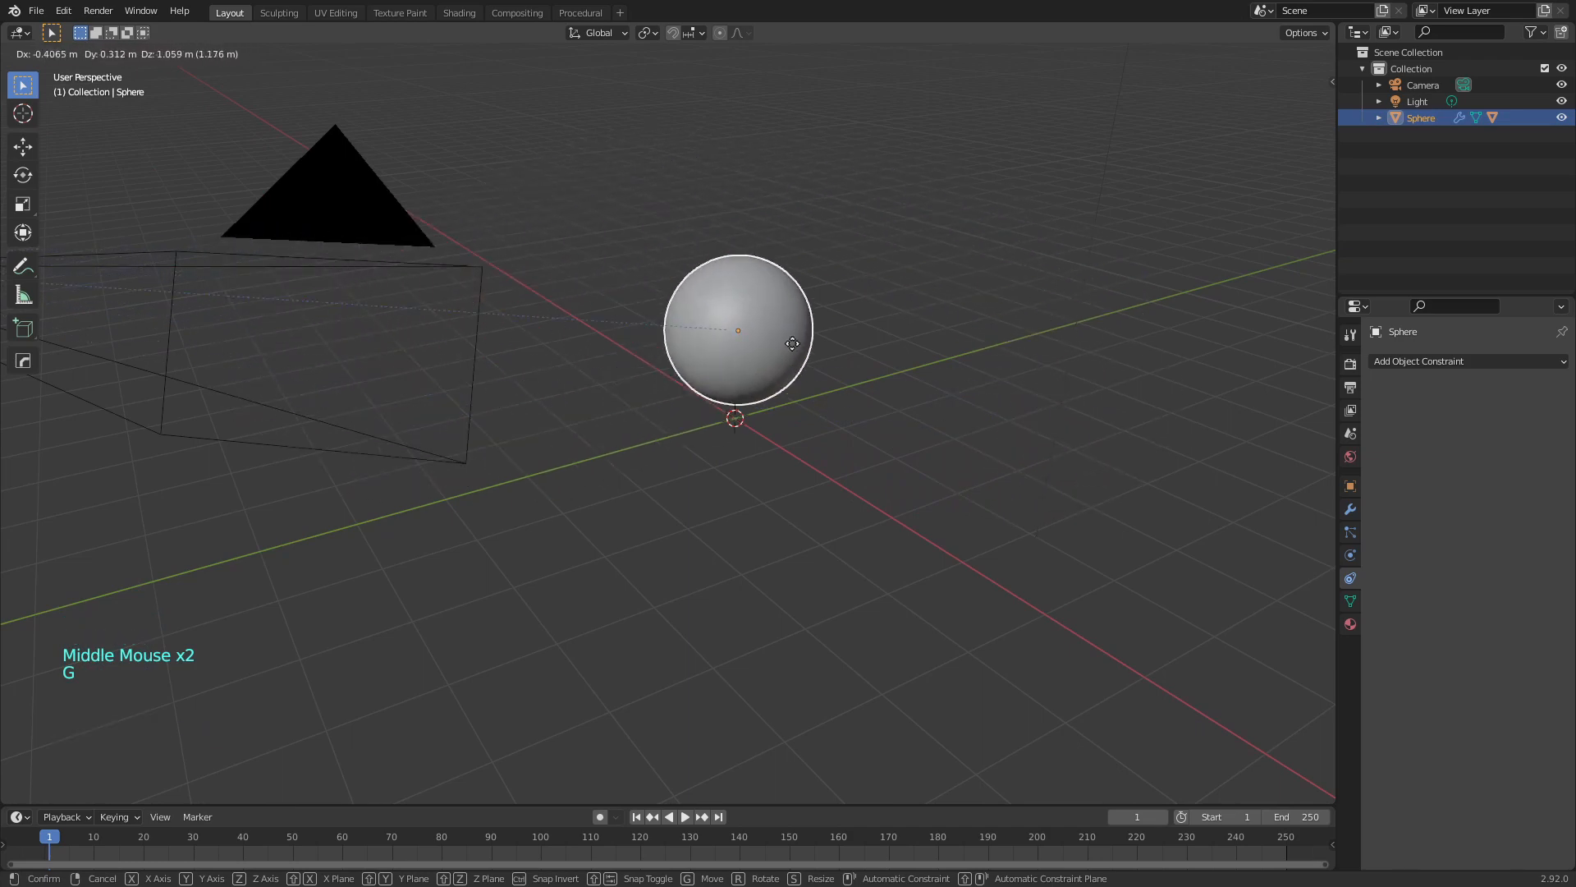
left_click(817, 386)
middle_click_drag(821, 387, 773, 464)
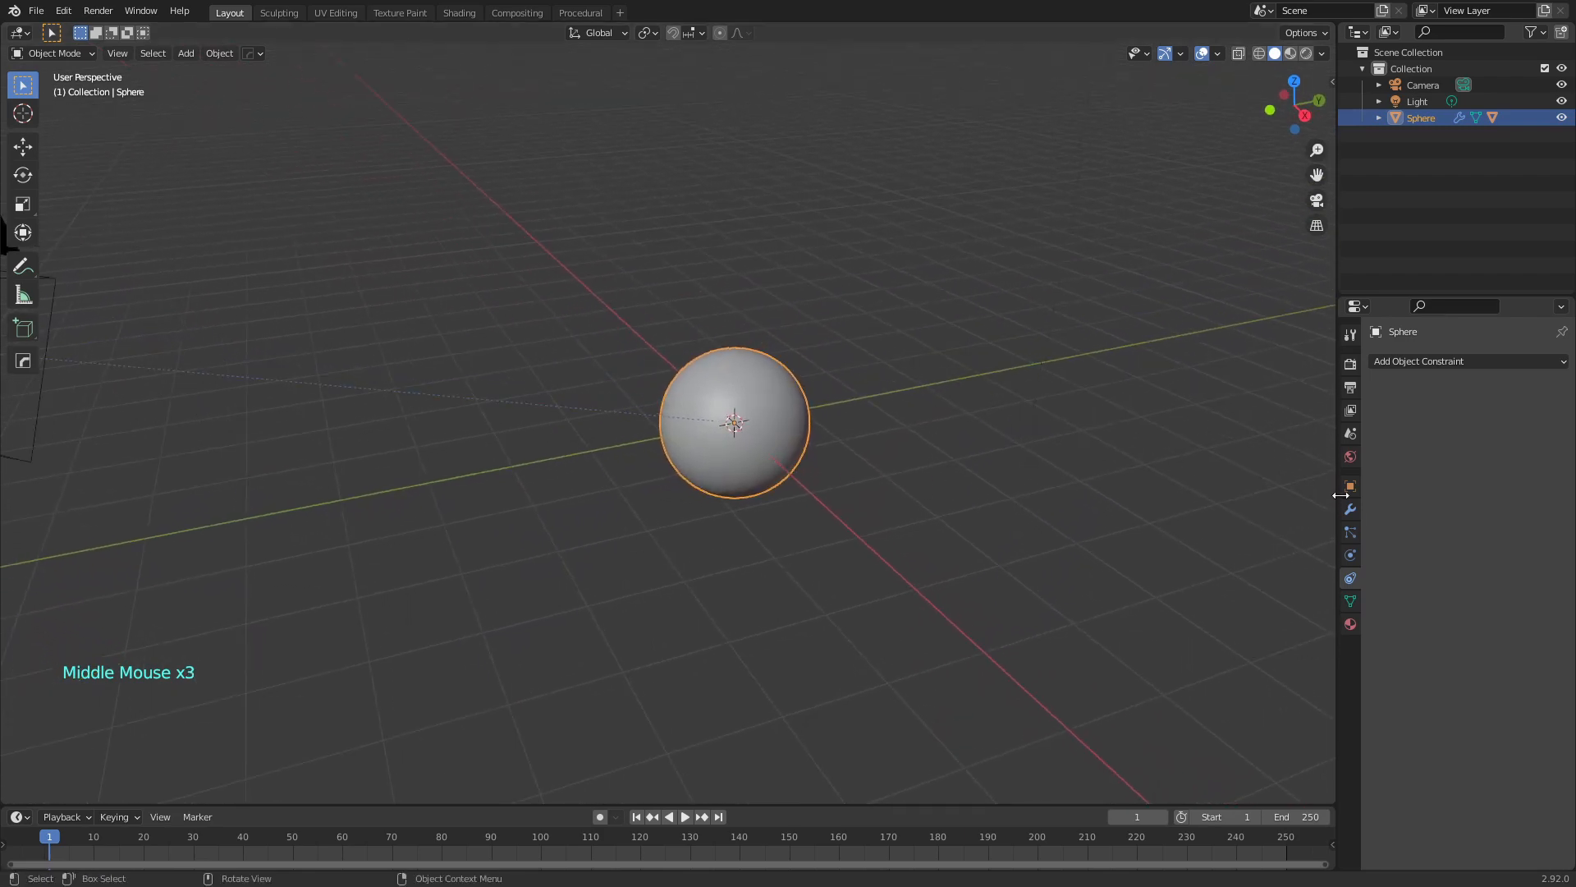
Add a new particle system to the sphere
left_click(1351, 532)
left_click(1562, 362)
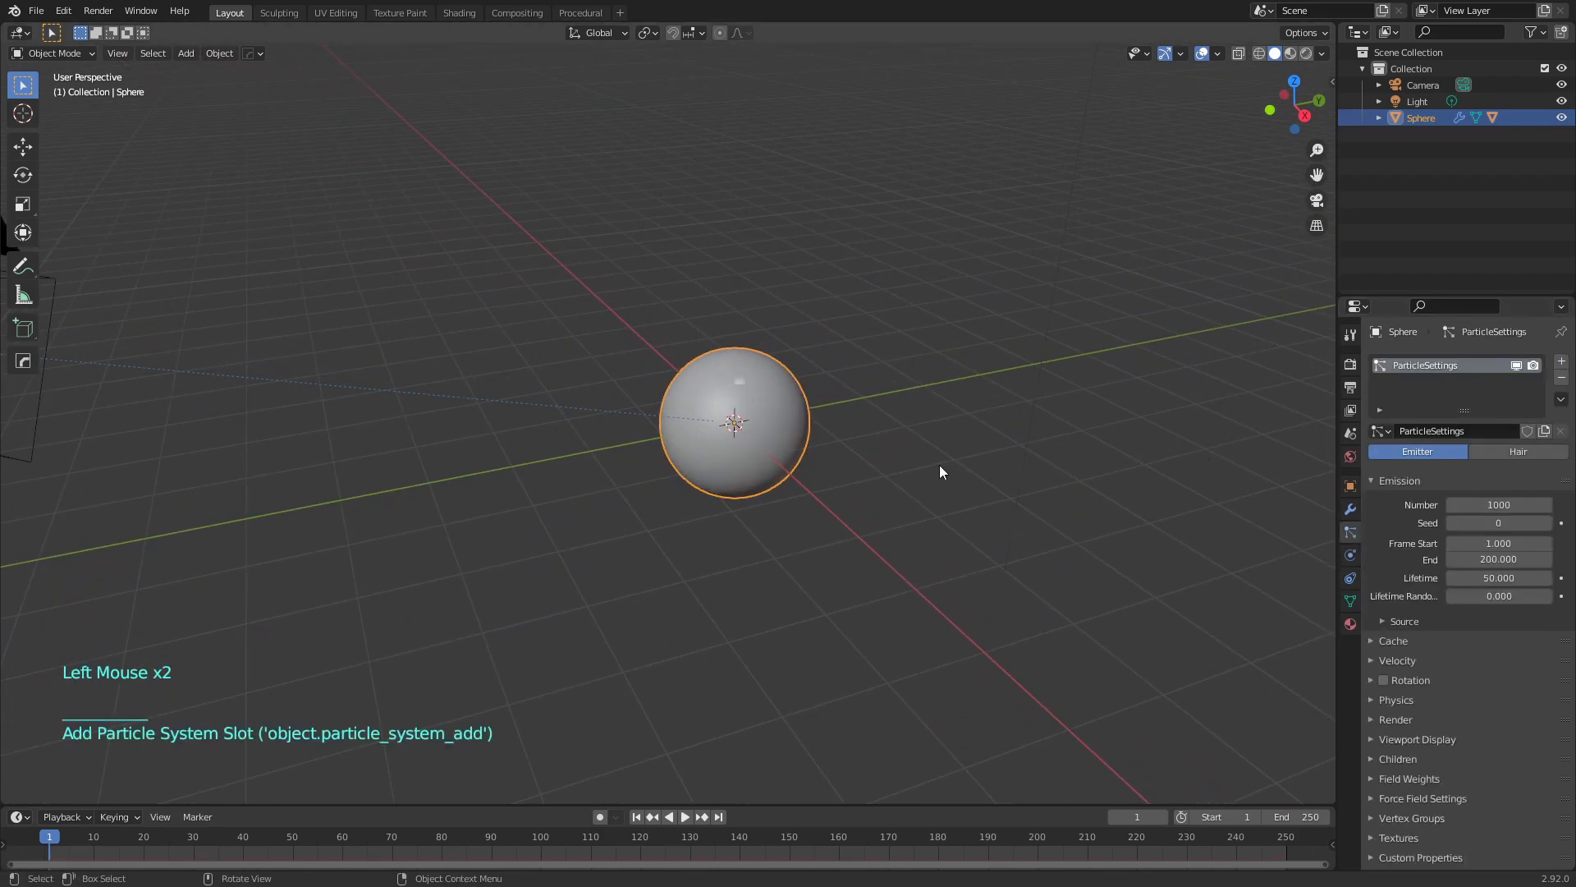
Set the number of particles emitted by the sphere to 200
scroll(944, 505, "up", 4)
middle_click_drag(983, 511, 798, 353, "shift")
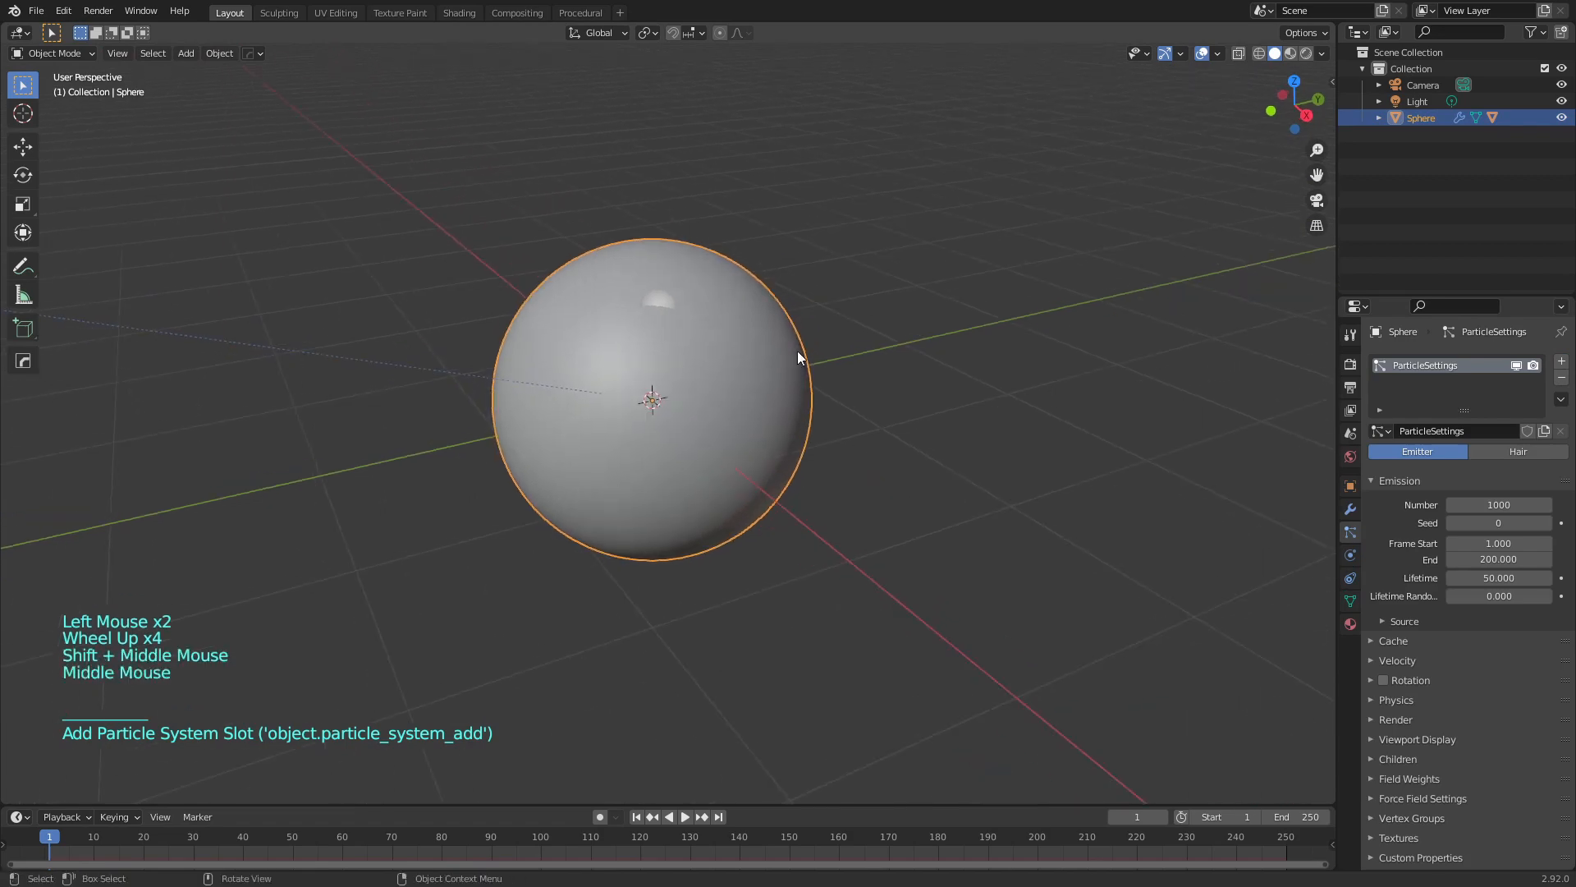
middle_click_drag(926, 491, 776, 412)
scroll(840, 364, "down", 3)
scroll(776, 413, "down", 1)
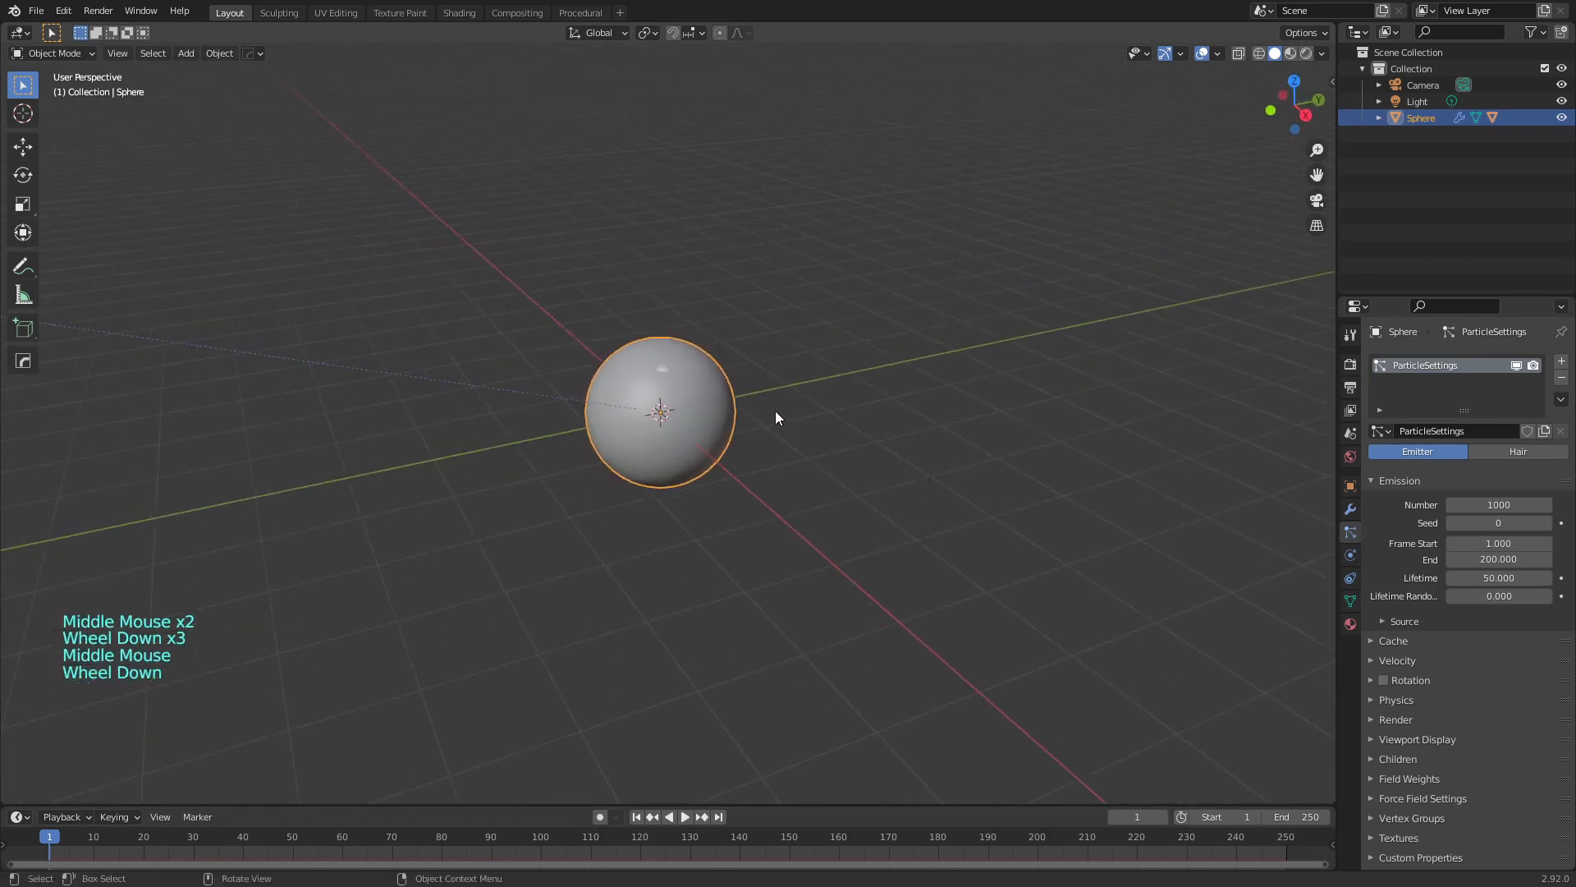
left_click(1482, 505)
type("200")
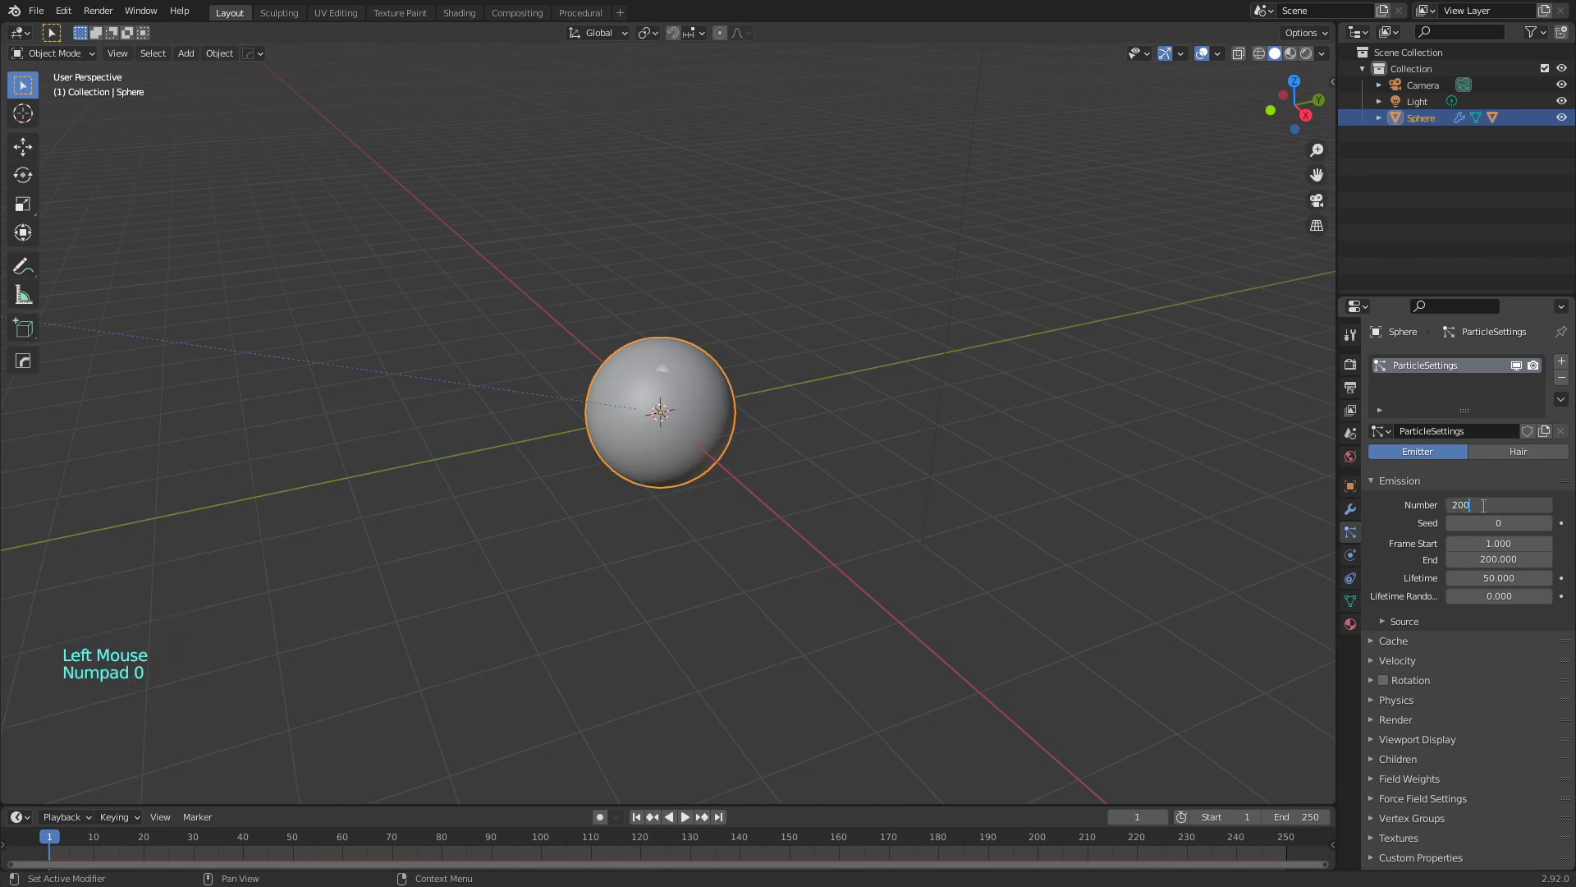
key("Return")
Set the particle system's render type to Object instead of Halo
scroll(1377, 559, "down", 11)
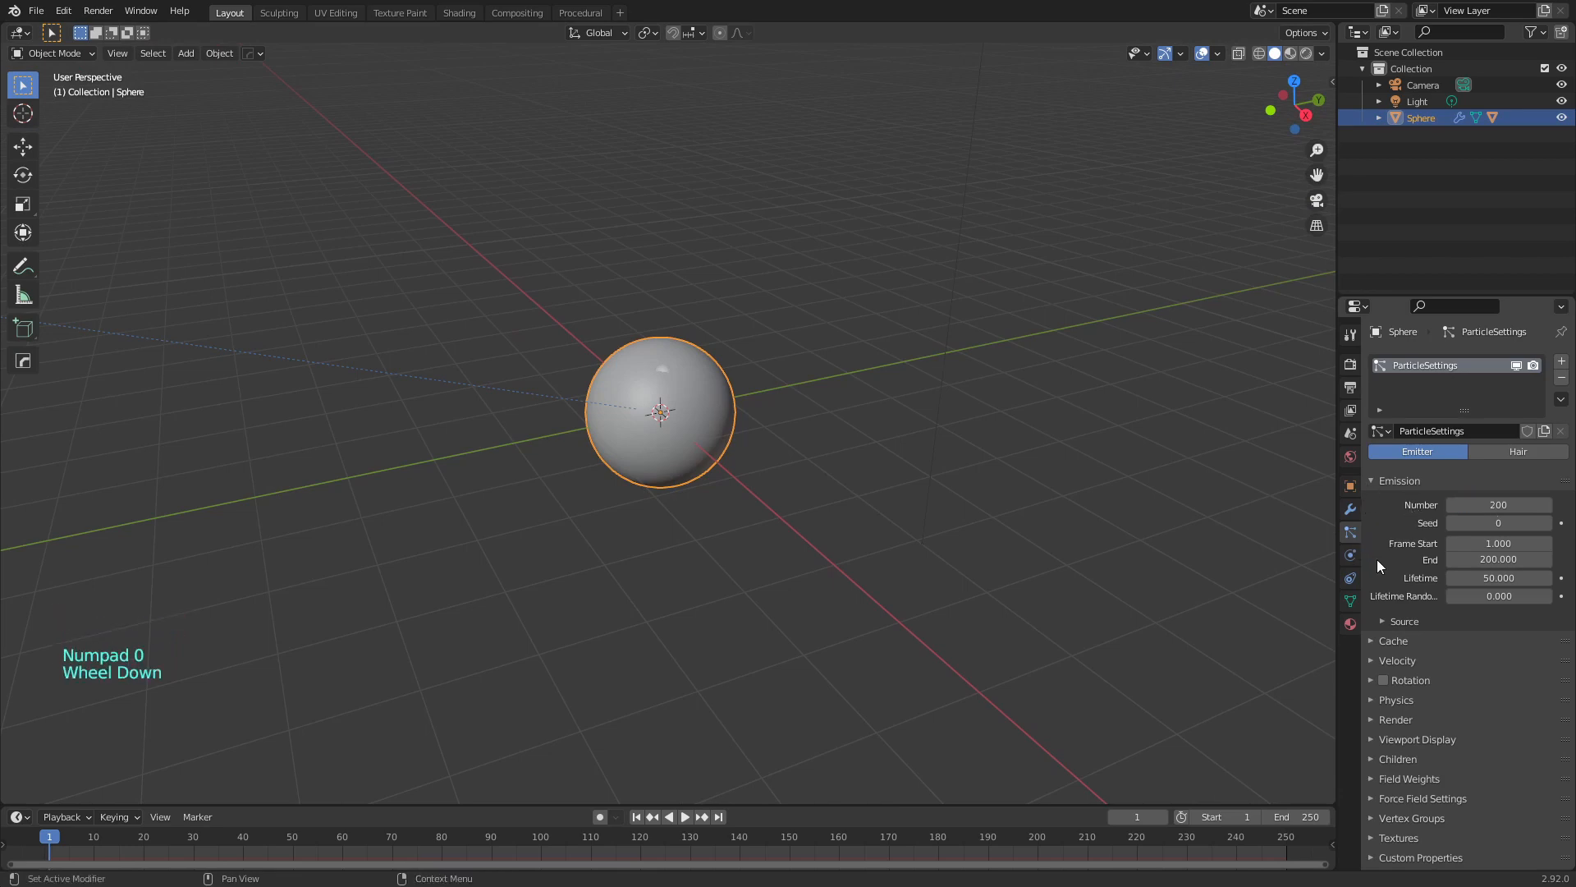
left_click(1374, 721)
scroll(1378, 720, "down", 6)
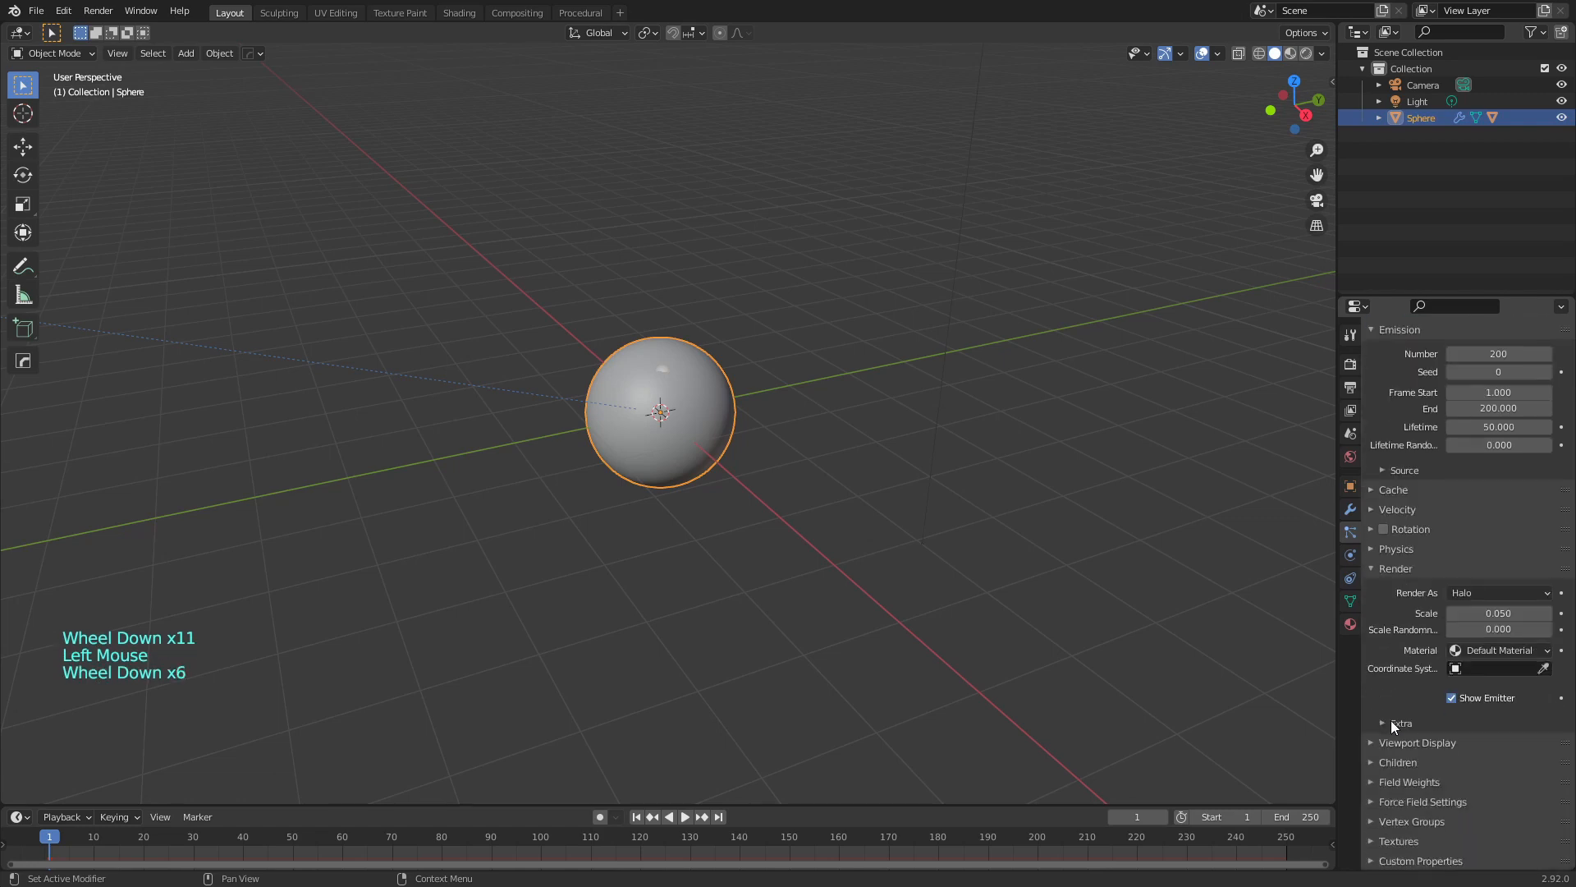
scroll(1437, 657, "down", 3)
left_click(1475, 594)
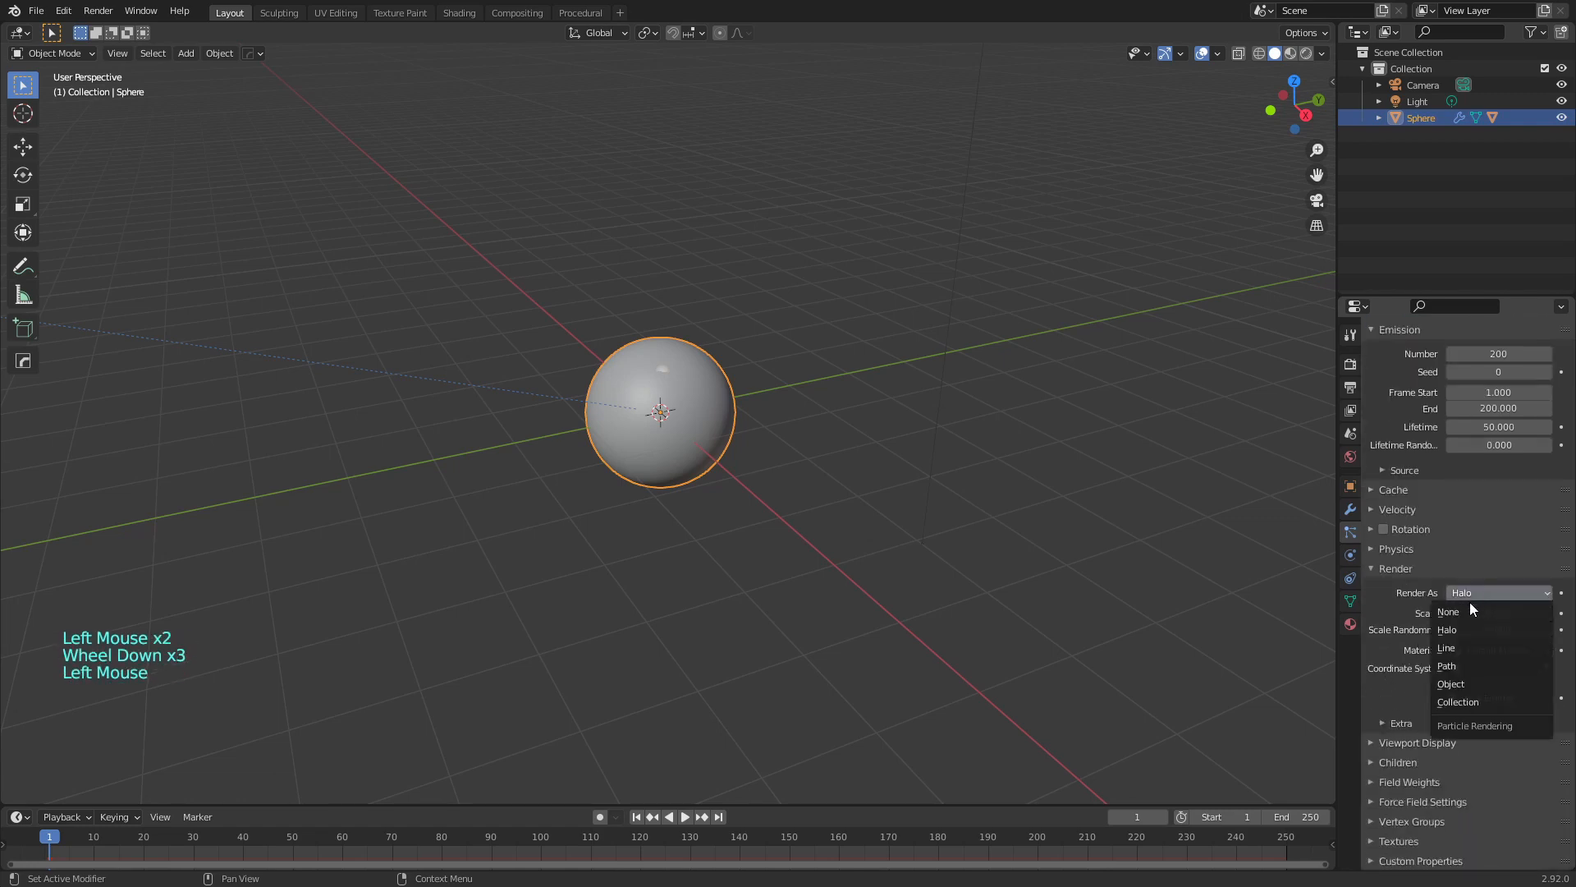
left_click(1471, 670)
Set the render scale of the instanced particles to 1
scroll(1428, 680, "down", 3)
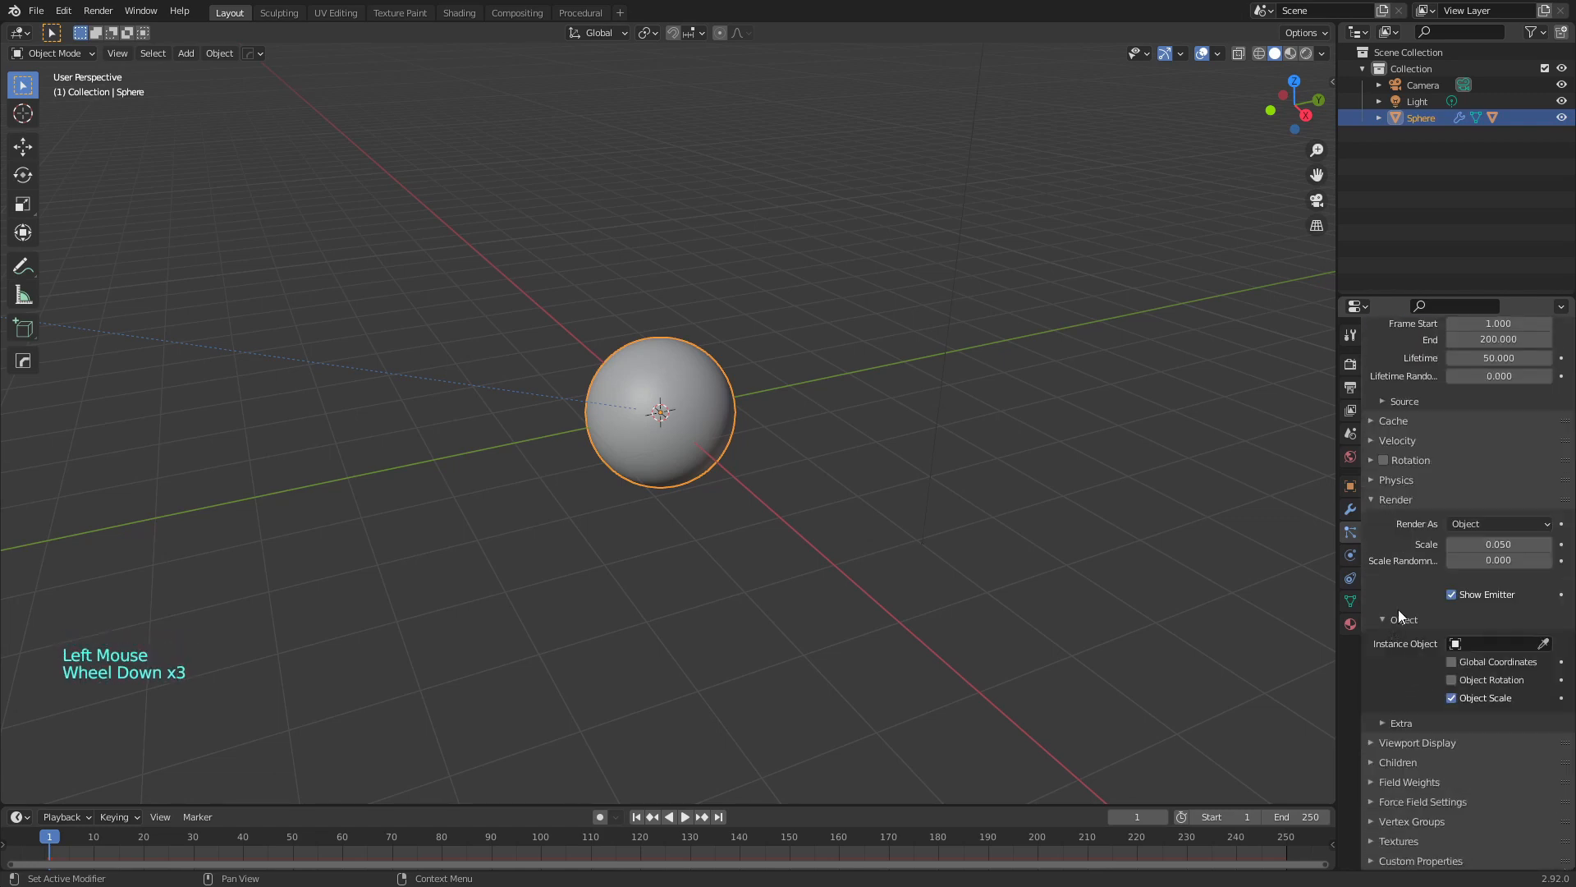
left_click(1499, 544)
type("1")
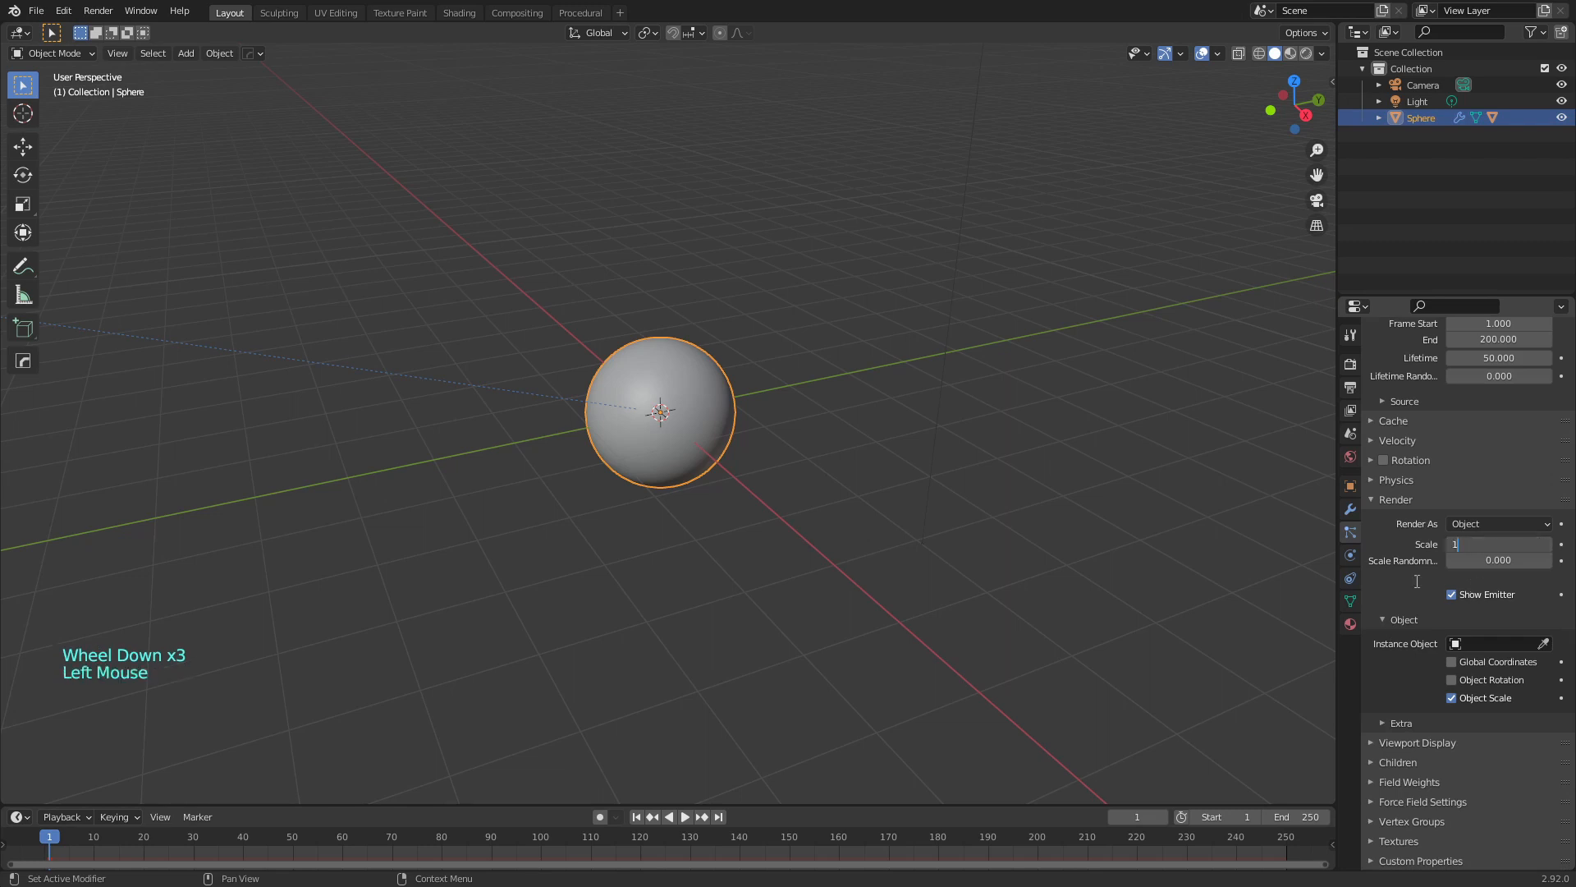
key("Return")
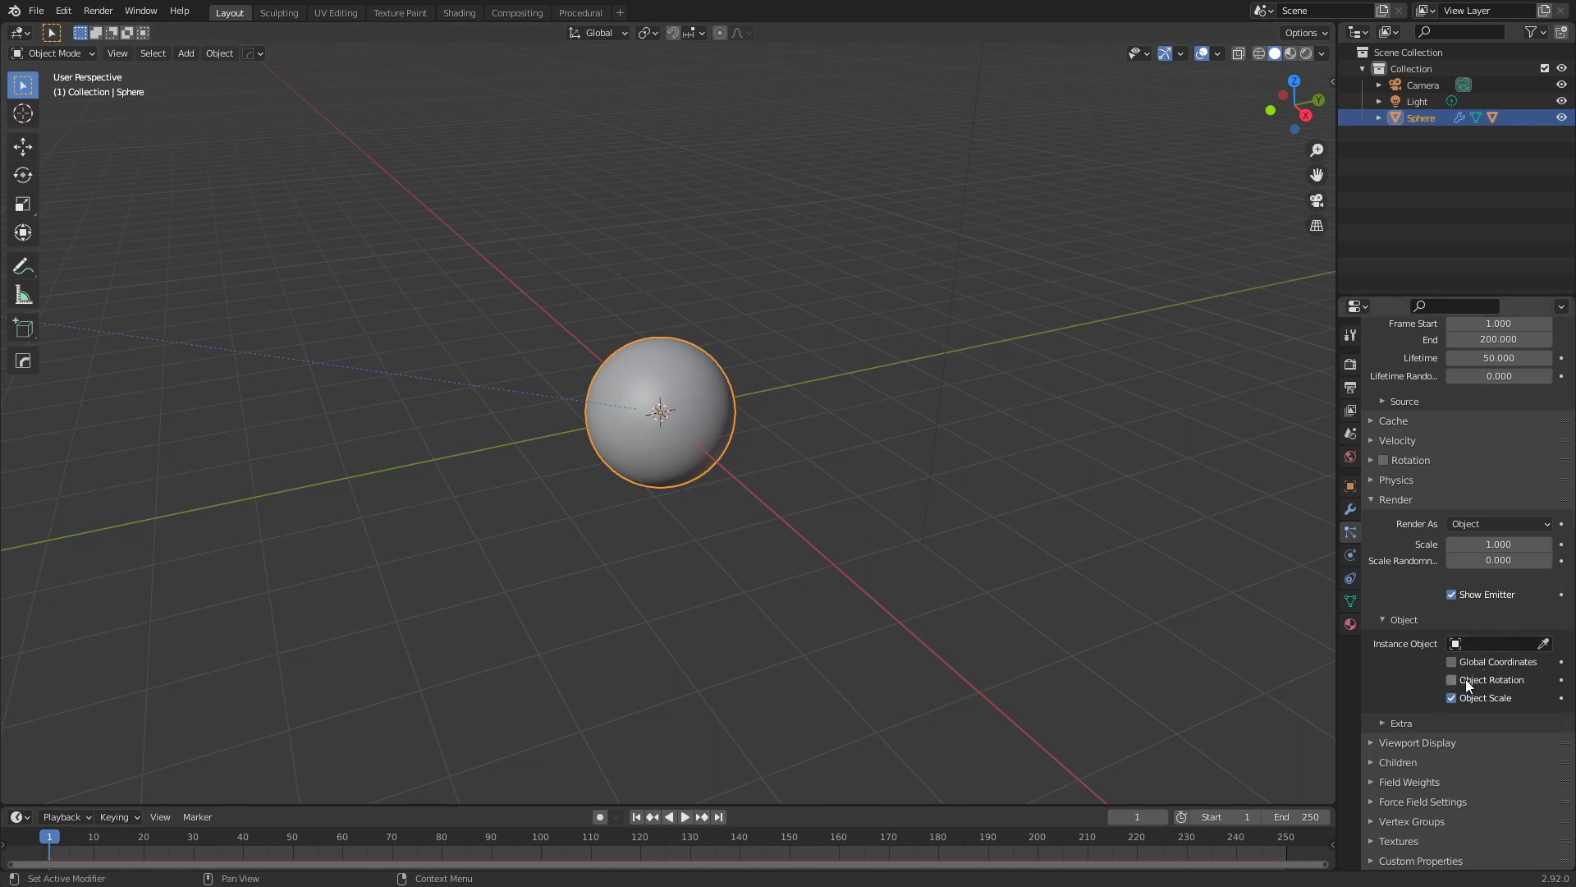
Use the Plane as the particles' instance object and briefly play the animation to preview it
left_click(1470, 643)
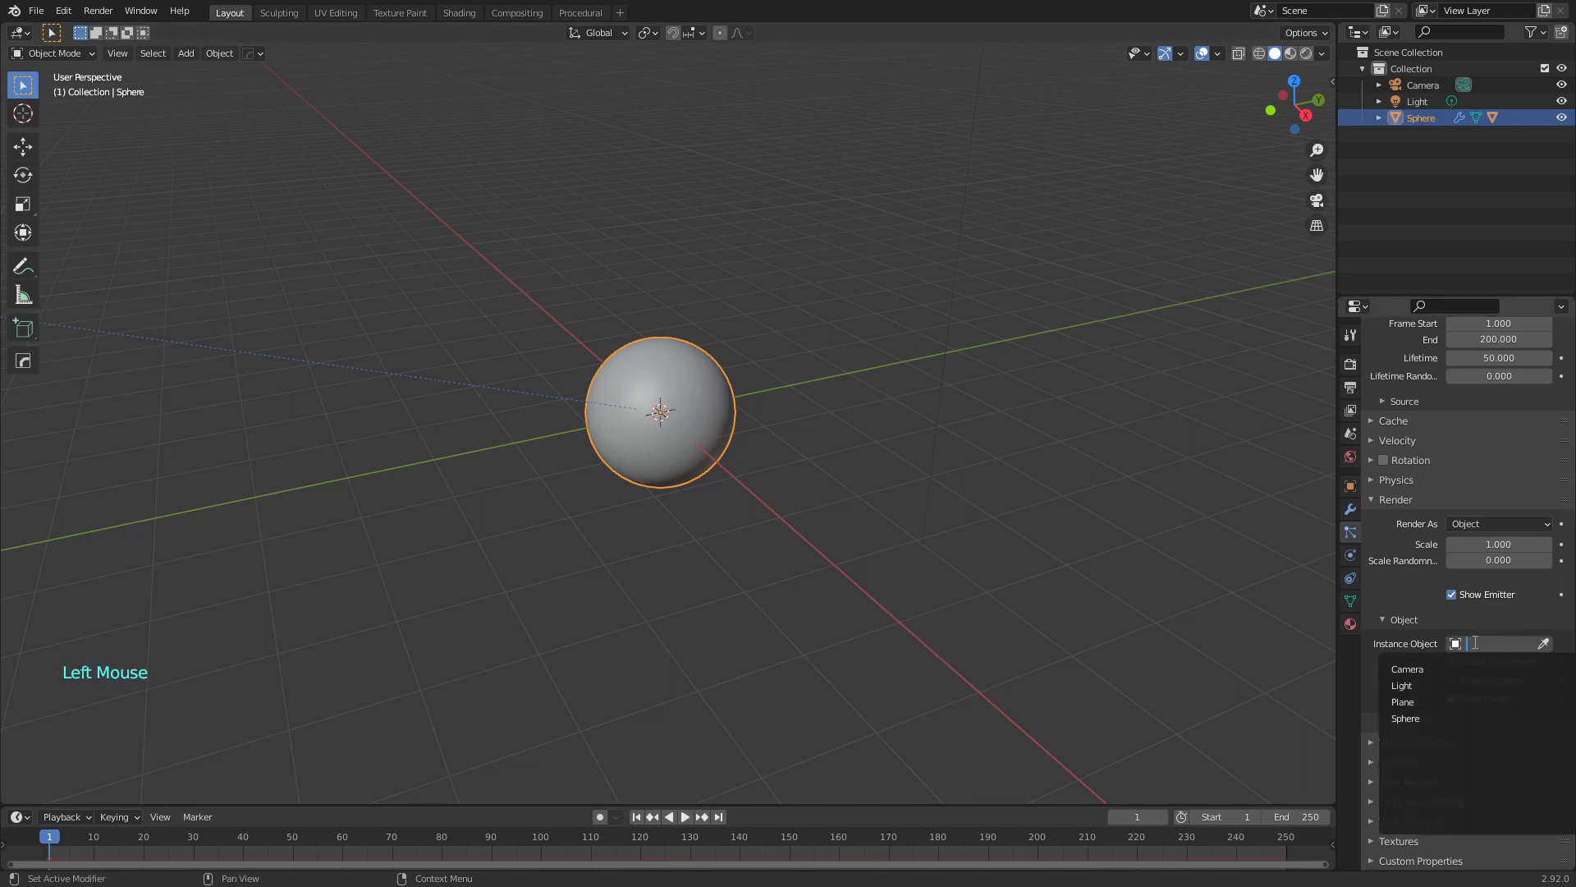
left_click(1433, 702)
key("space")
key("space")
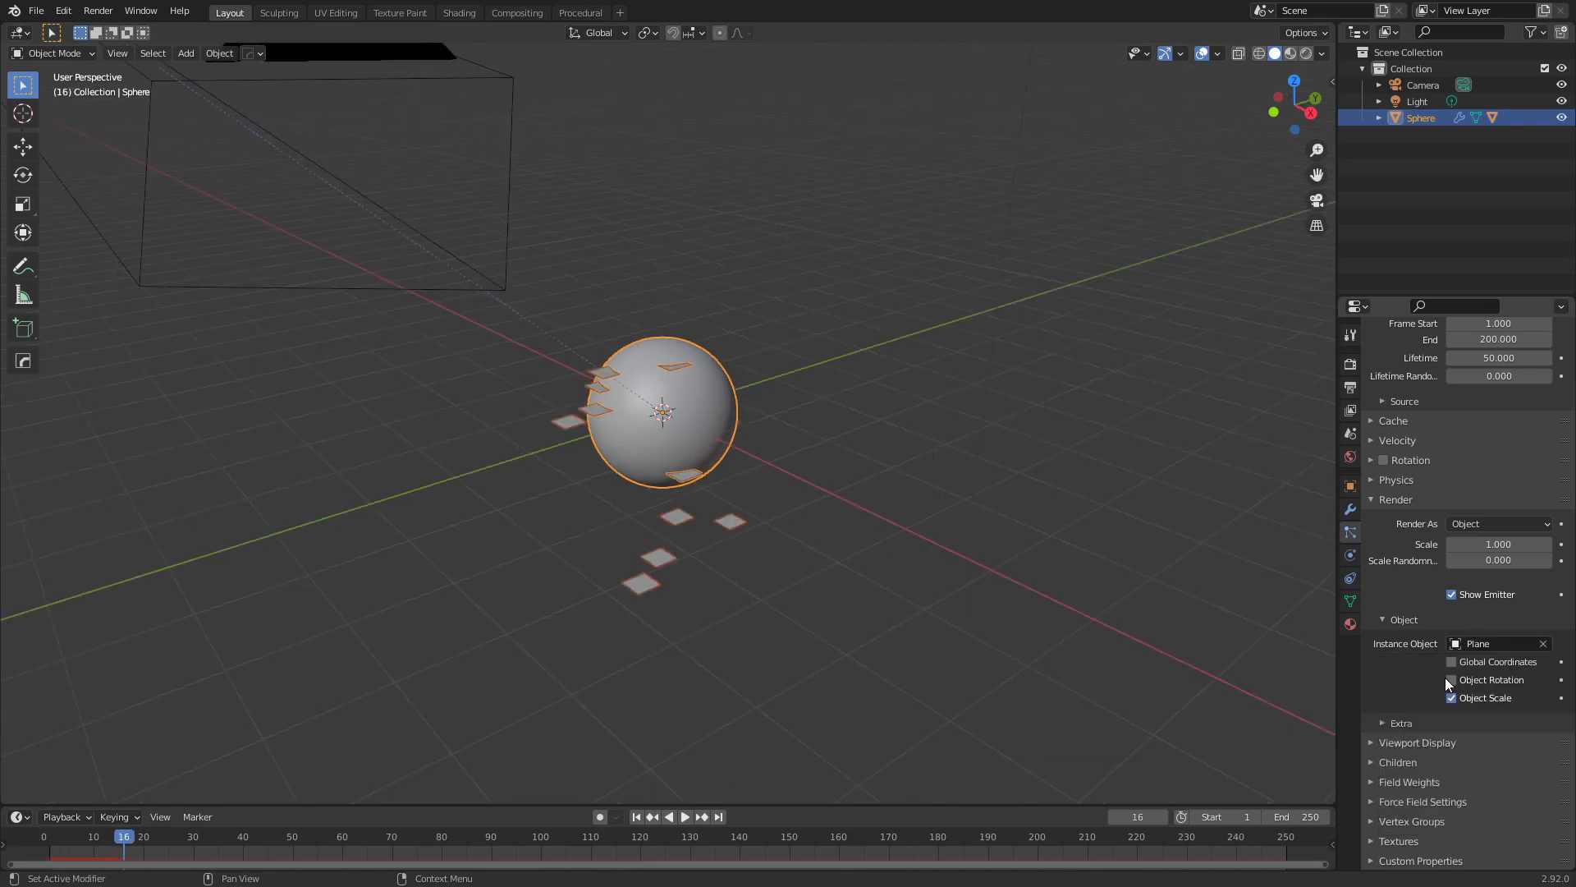
Enable Object Rotation for the particle instances and check their orientation through the camera
left_click(1452, 680)
middle_click_drag(1149, 652, 741, 515)
middle_click_drag(832, 494, 895, 407)
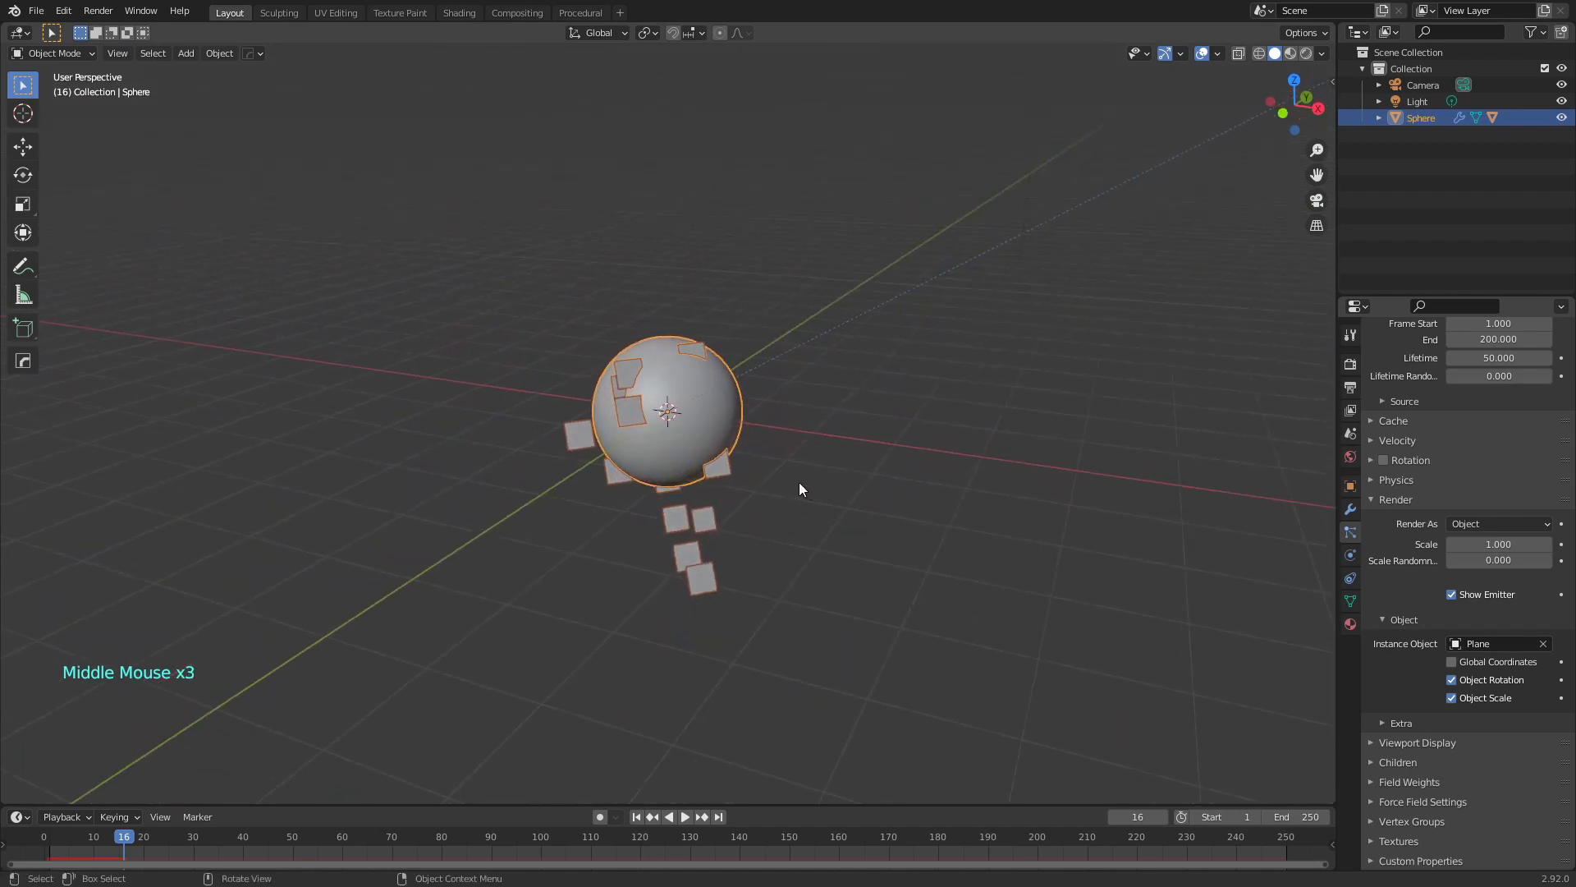
middle_click_drag(800, 489, 756, 495)
scroll(669, 441, "down", 5)
key("KP_0")
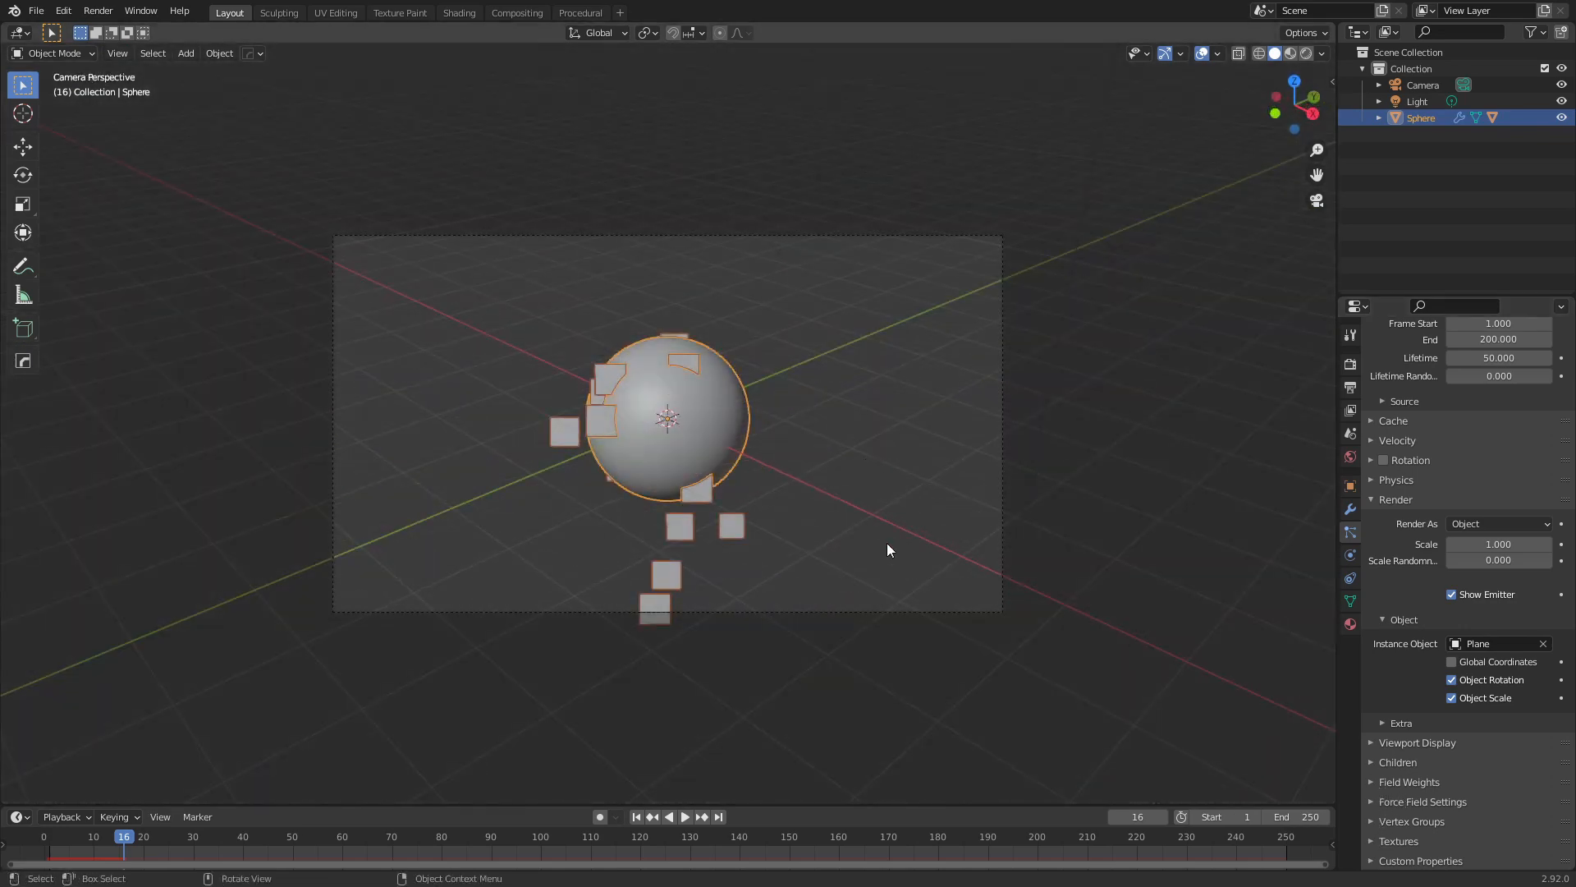
Set the gravity field weight of the particle system to 0
left_click(1371, 780)
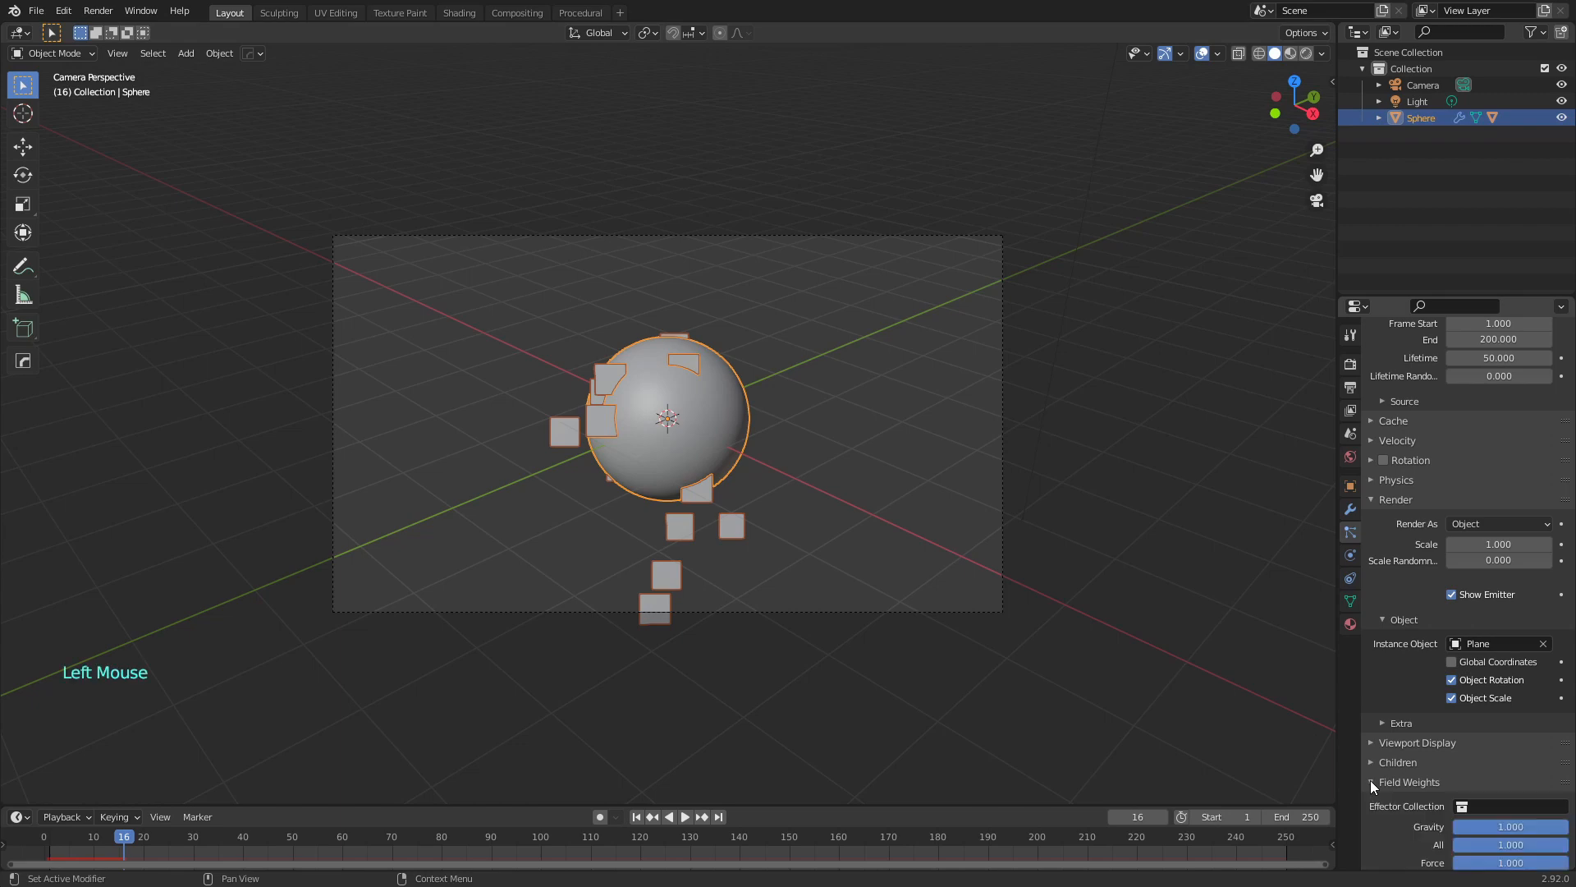
scroll(1388, 788, "down", 7)
left_click_drag(1500, 595, 1437, 588)
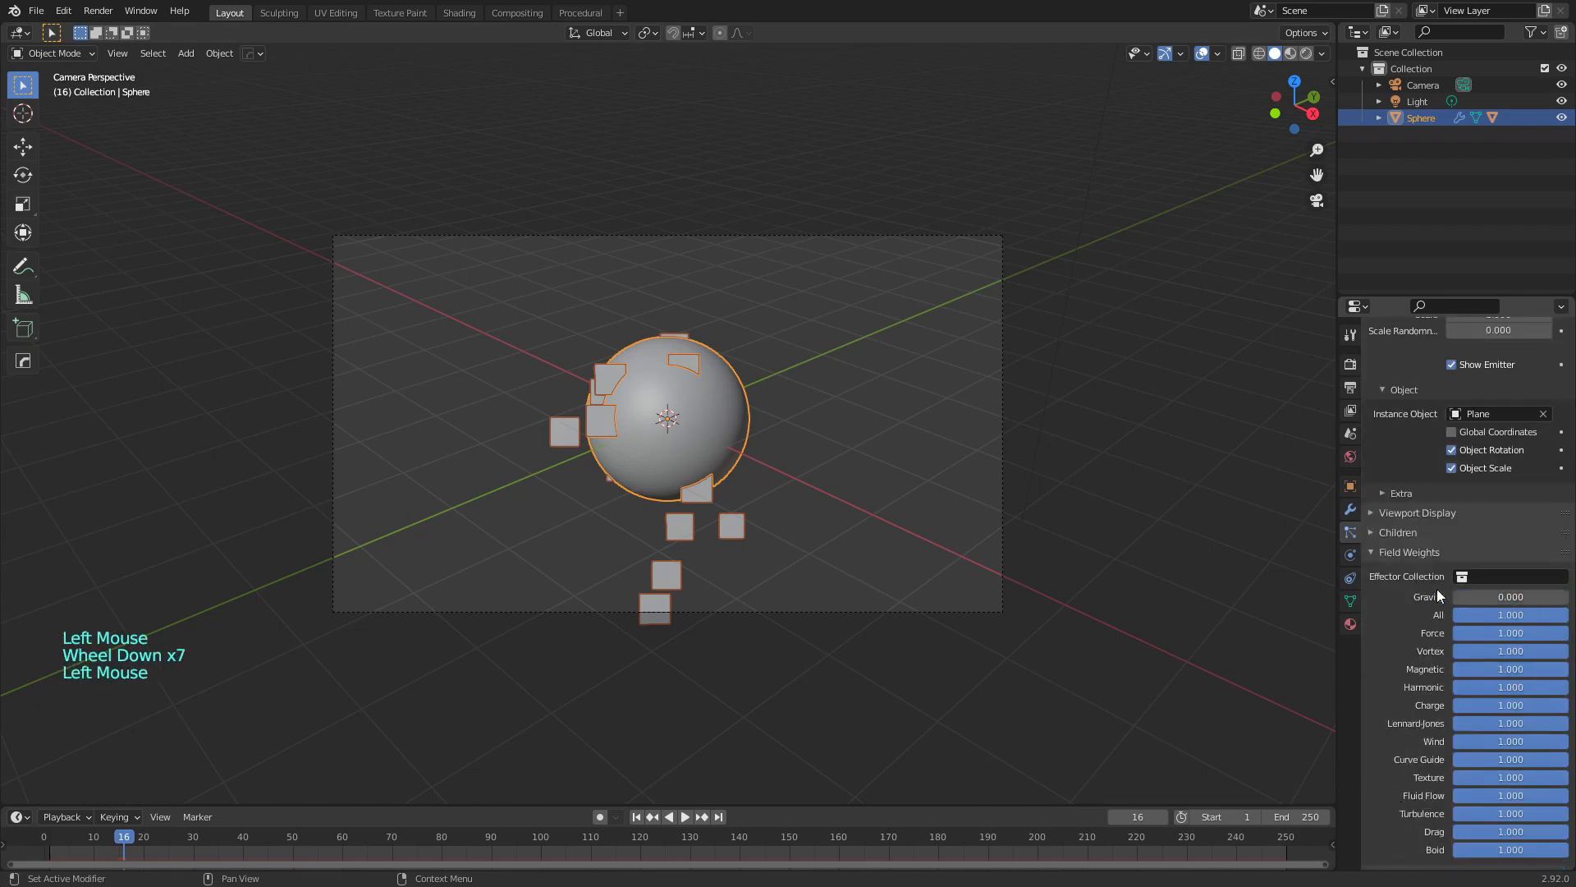
left_click(1371, 553)
Play the particle animation from frame 1 to examine how the planes move without gravity
key("space")
key("space")
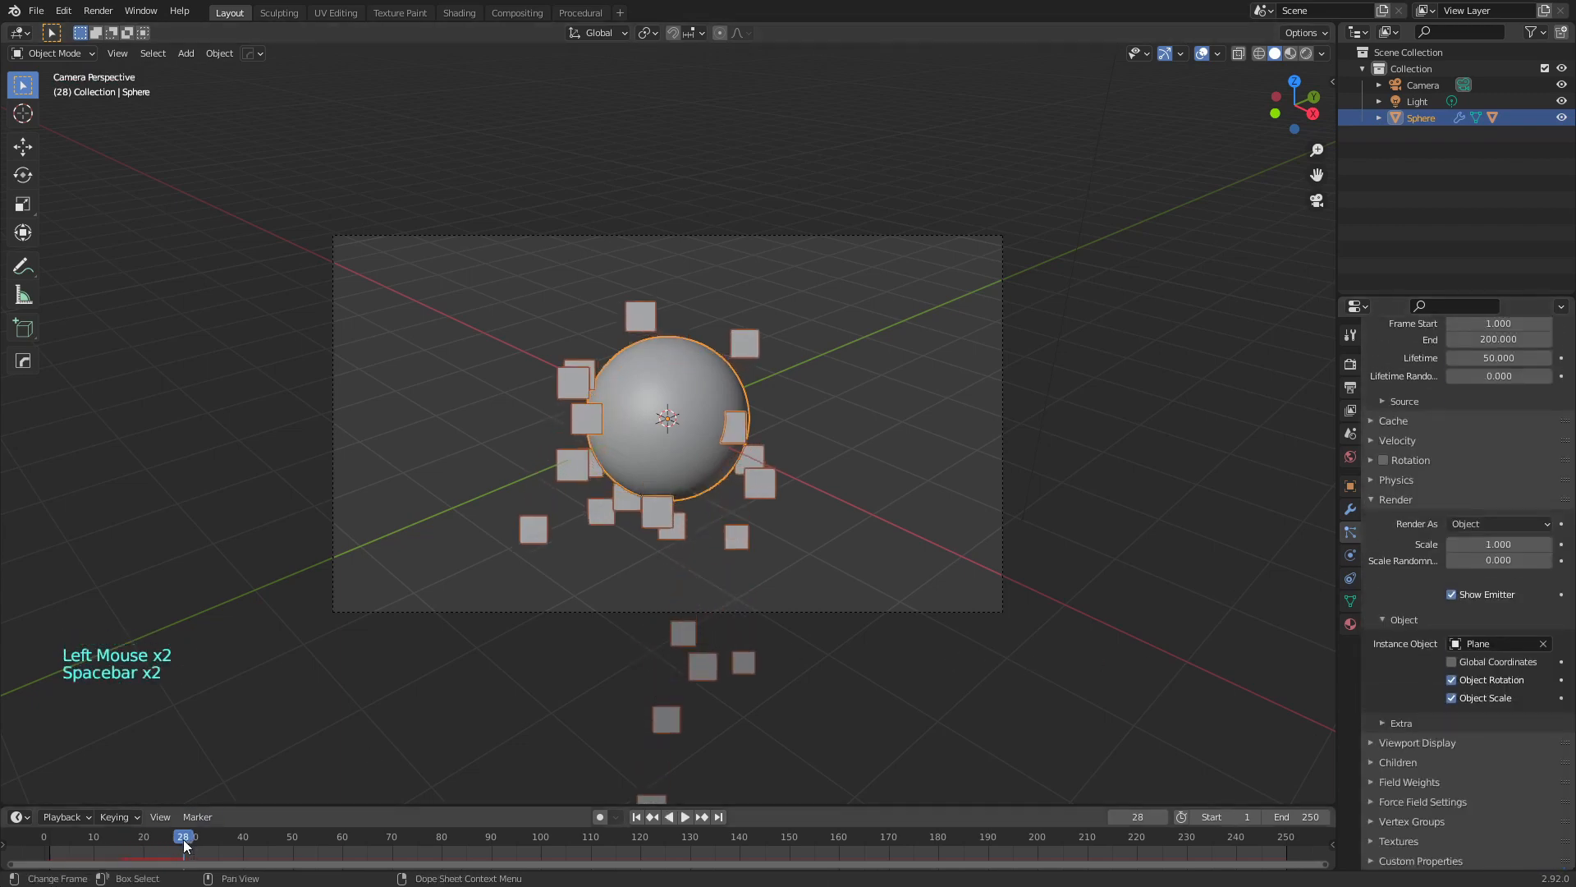
left_click(44, 837)
key("space")
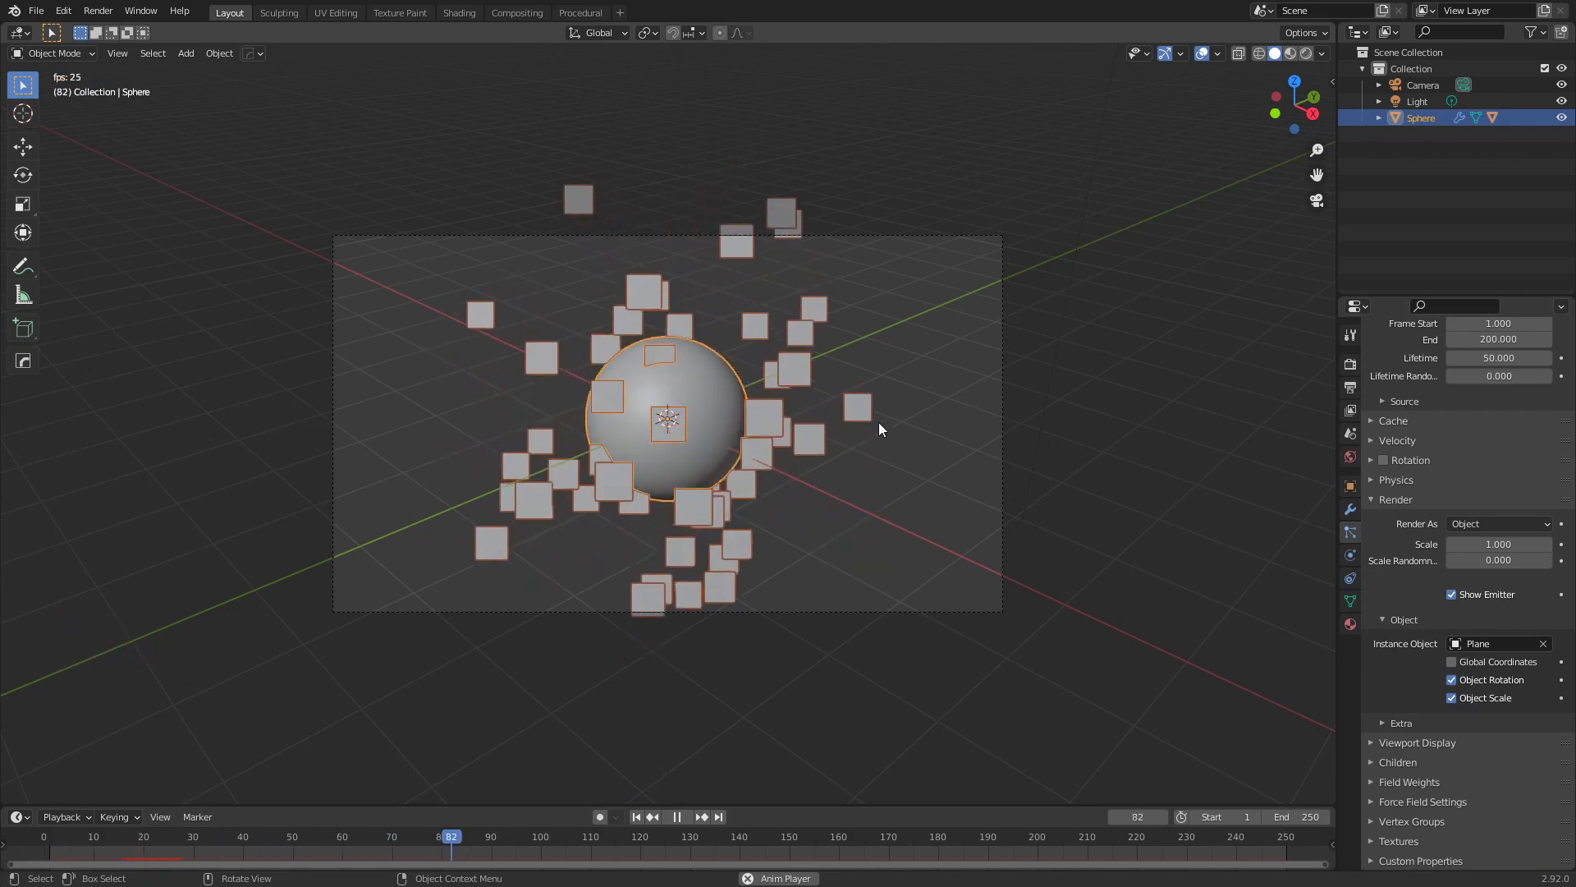
key("space")
scroll(1458, 466, "up", 9)
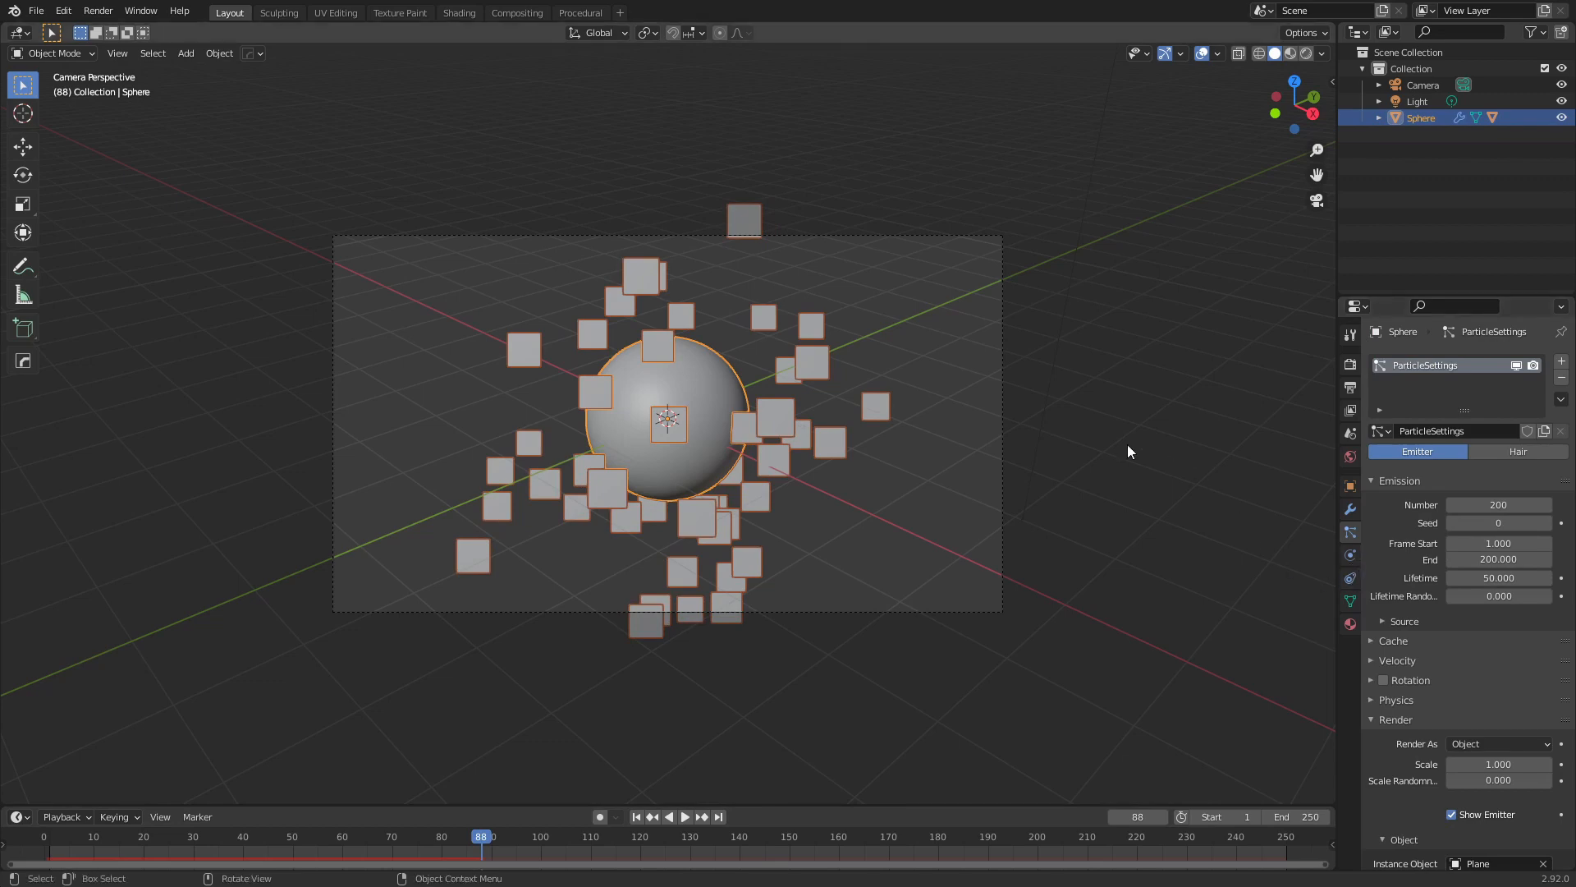
In the Shading workspace, create a new material for the Plane and name it Sprite
left_click(458, 13)
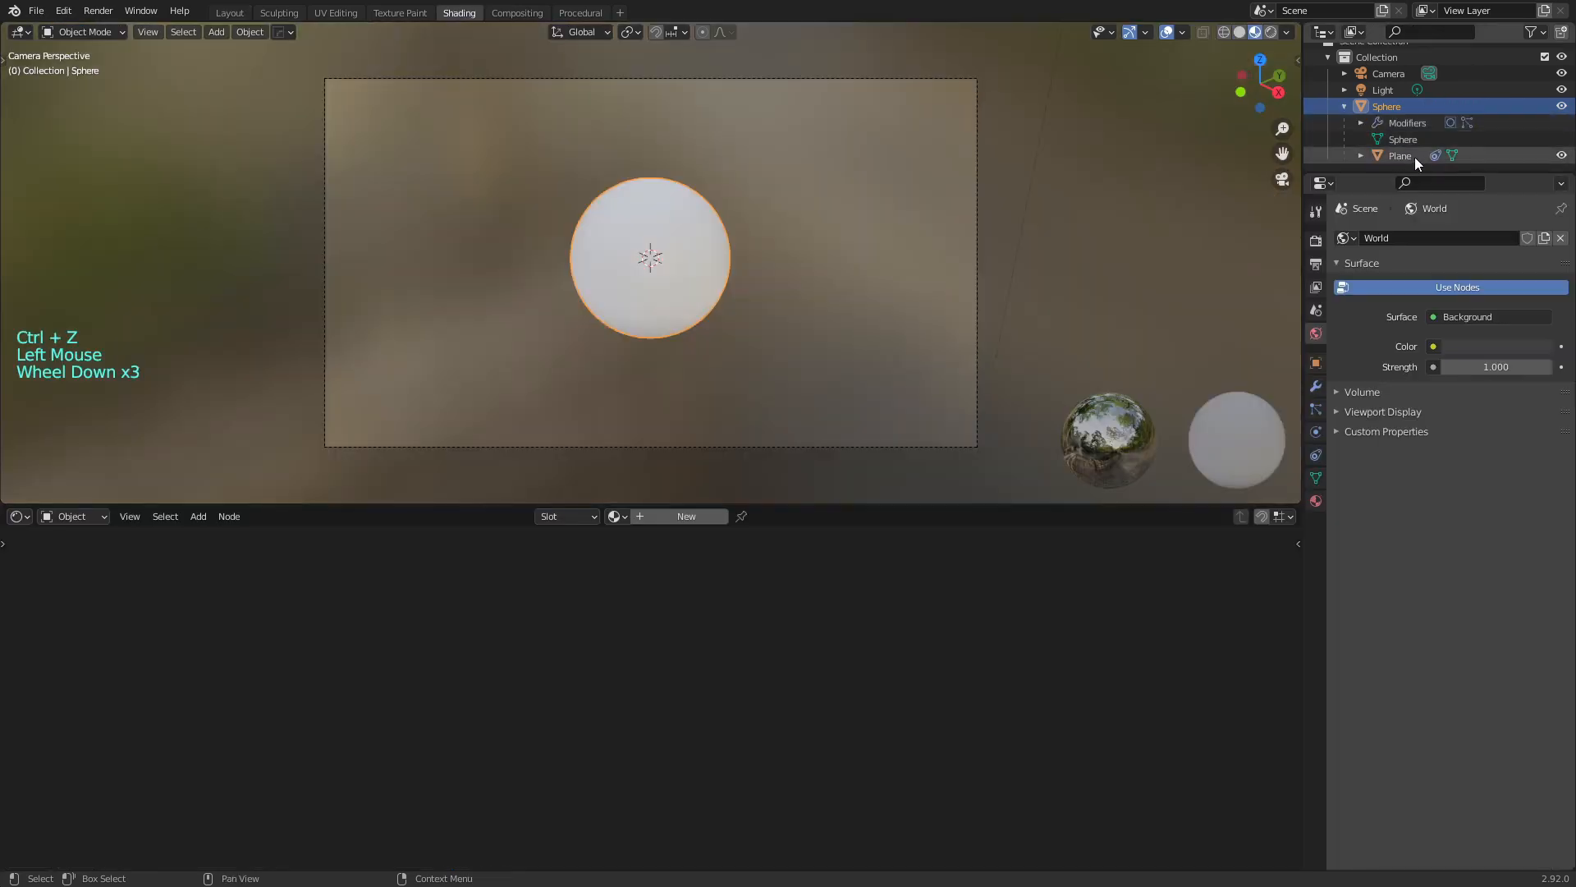
left_click(1399, 156)
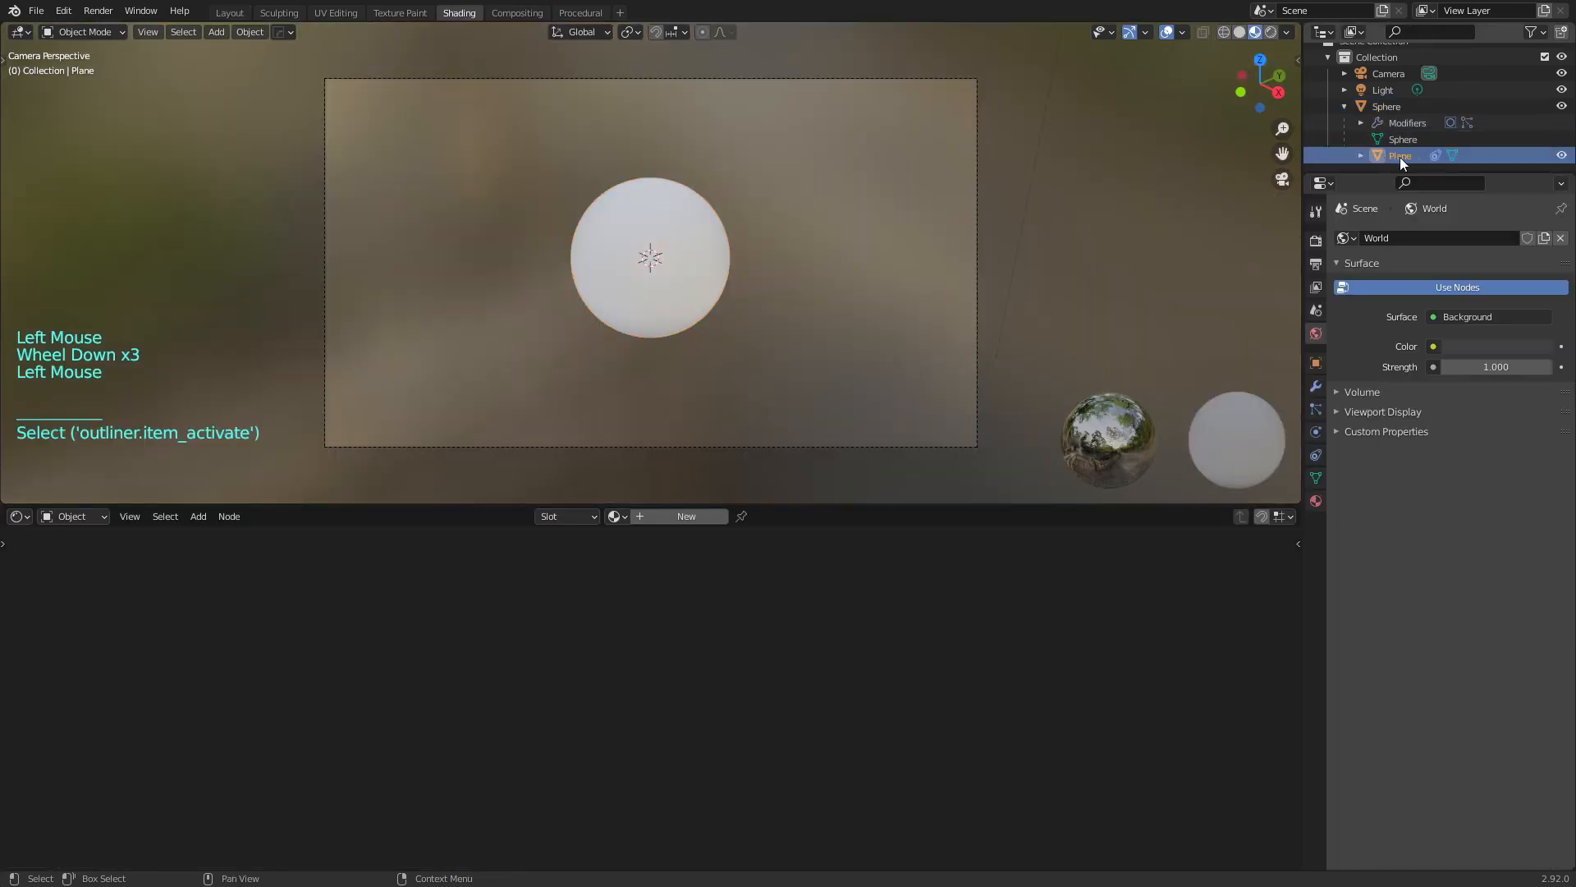
left_click(677, 516)
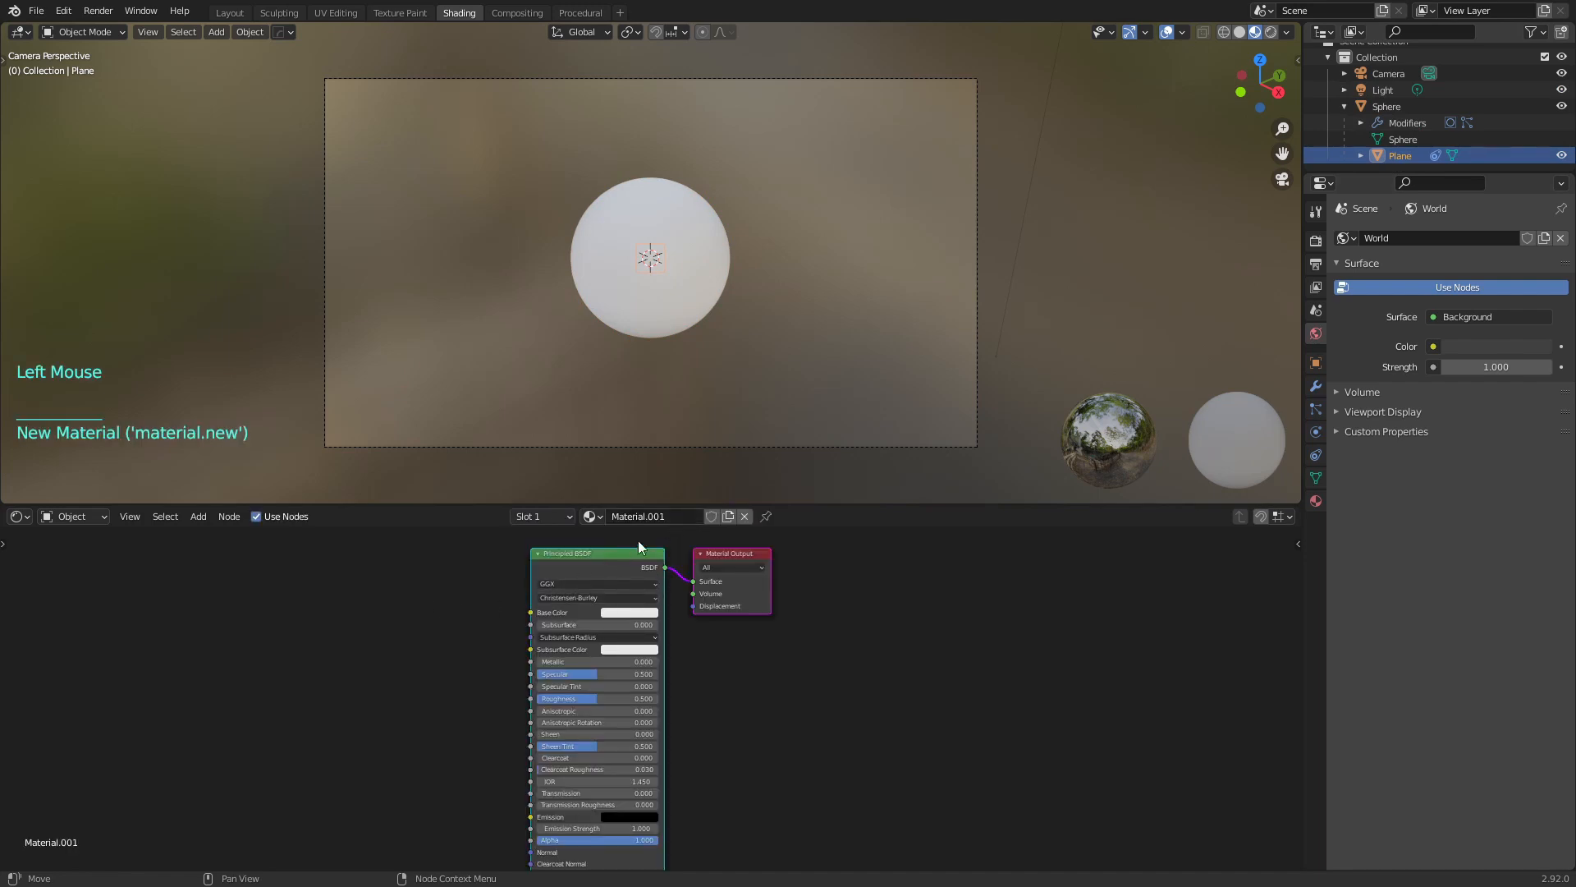
double_click(645, 516)
key("ctrl+a")
type("Sprite")
key("Return")
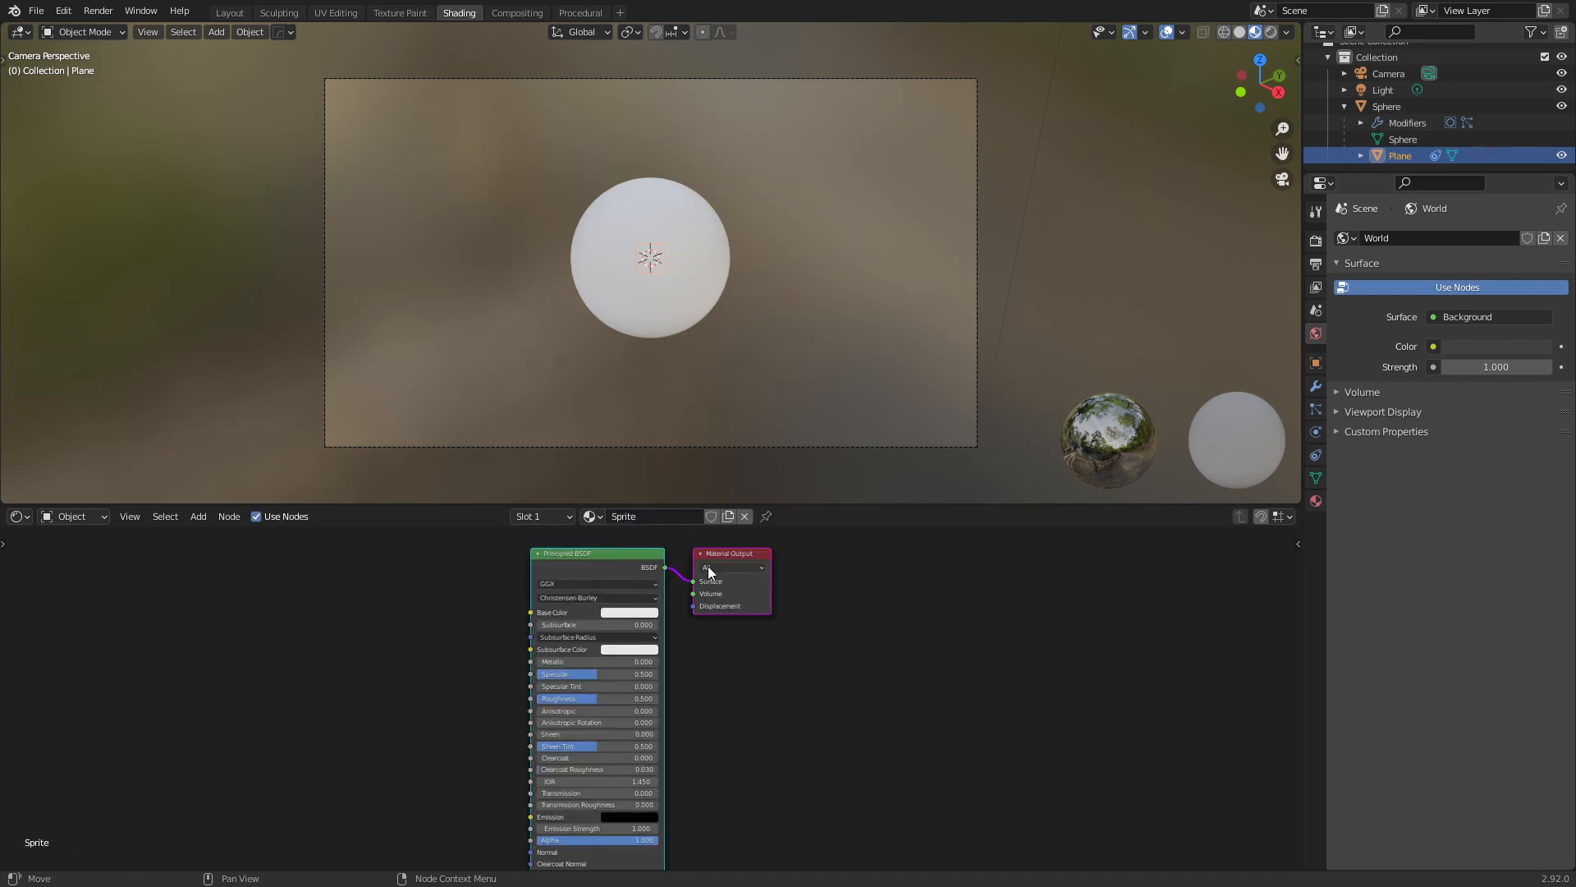
Move the Material Output node aside and delete the Principled BSDF node from the Sprite material
left_click_drag(715, 553, 781, 554)
double_click(609, 577)
key("Delete")
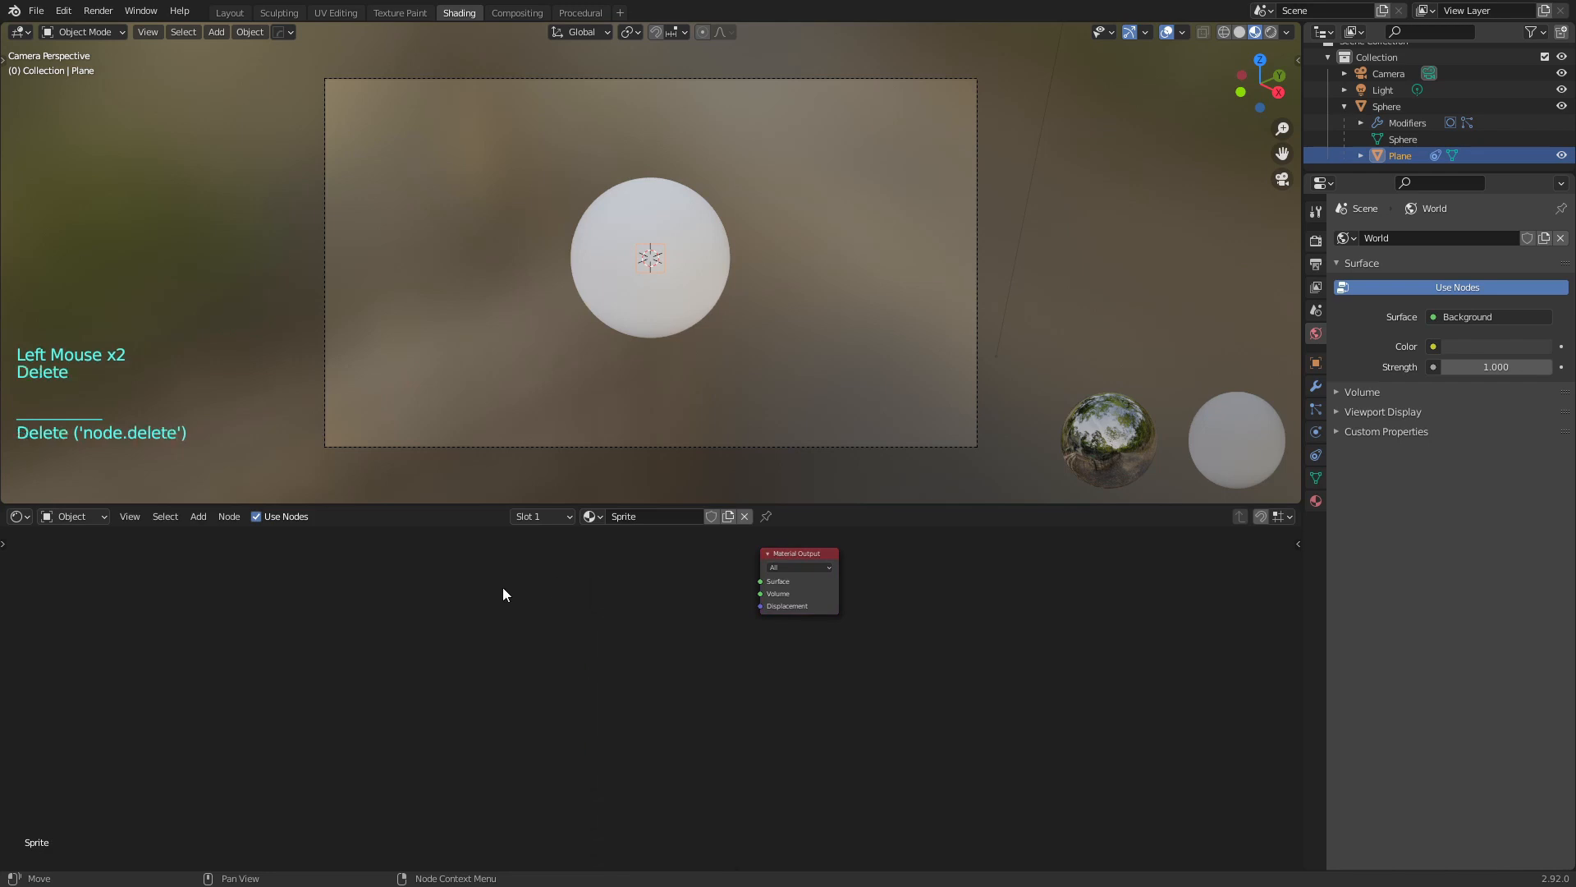
Add a Particle Info node to the left of the Material Output node
middle_click_drag(532, 620, 532, 665, "shift")
key("shift")
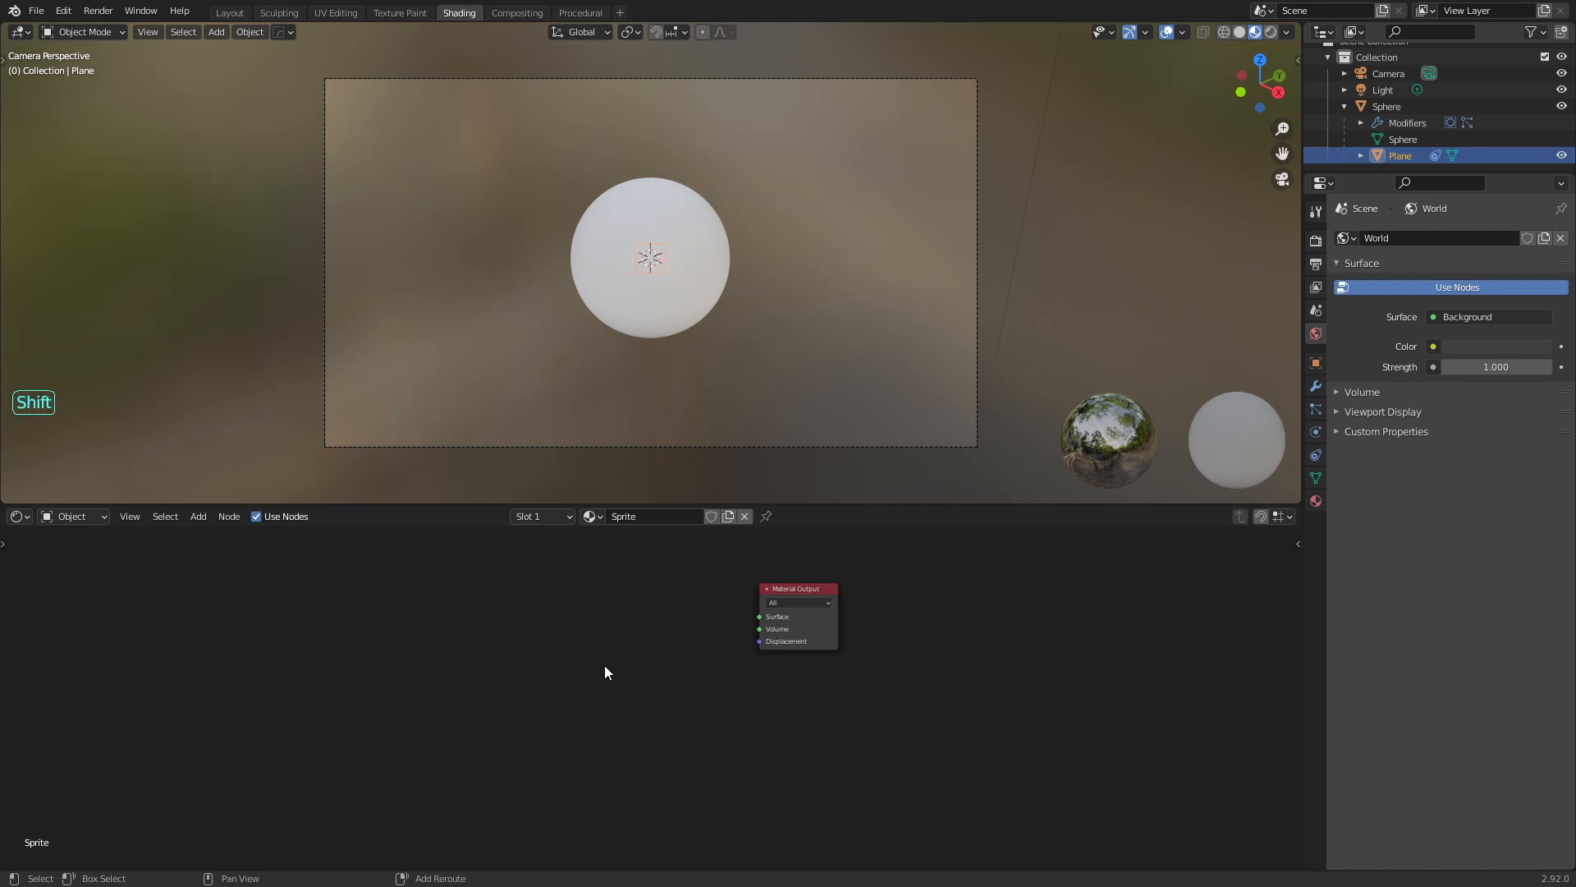
key("shift+a")
left_click(464, 627)
type("part")
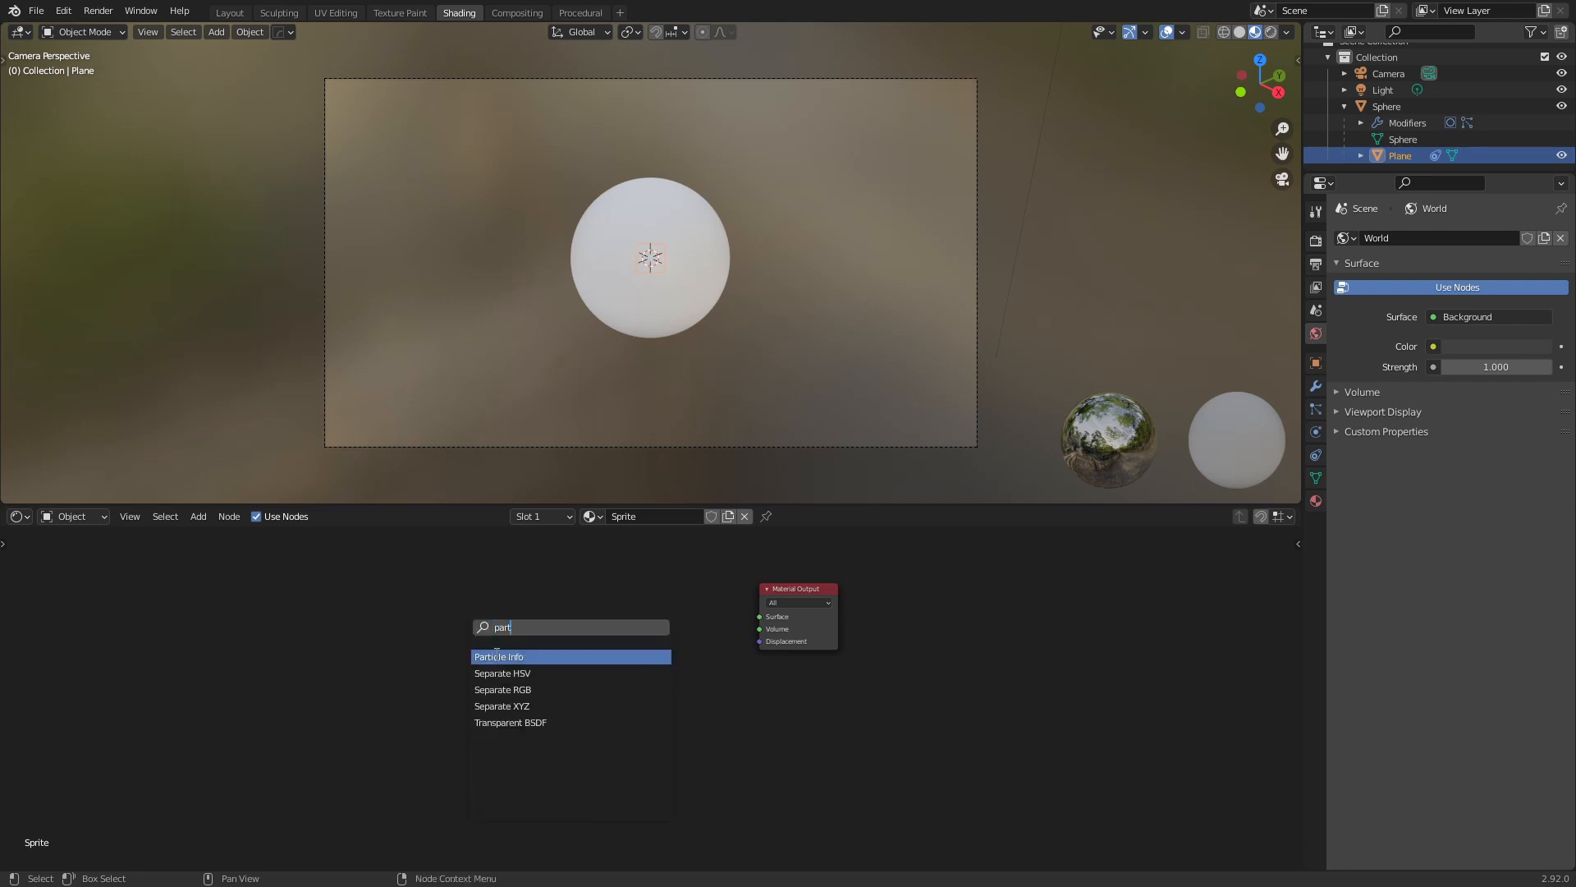
left_click(492, 654)
left_click(345, 637)
middle_click_drag(477, 665, 511, 661)
scroll(468, 654, "up", 3)
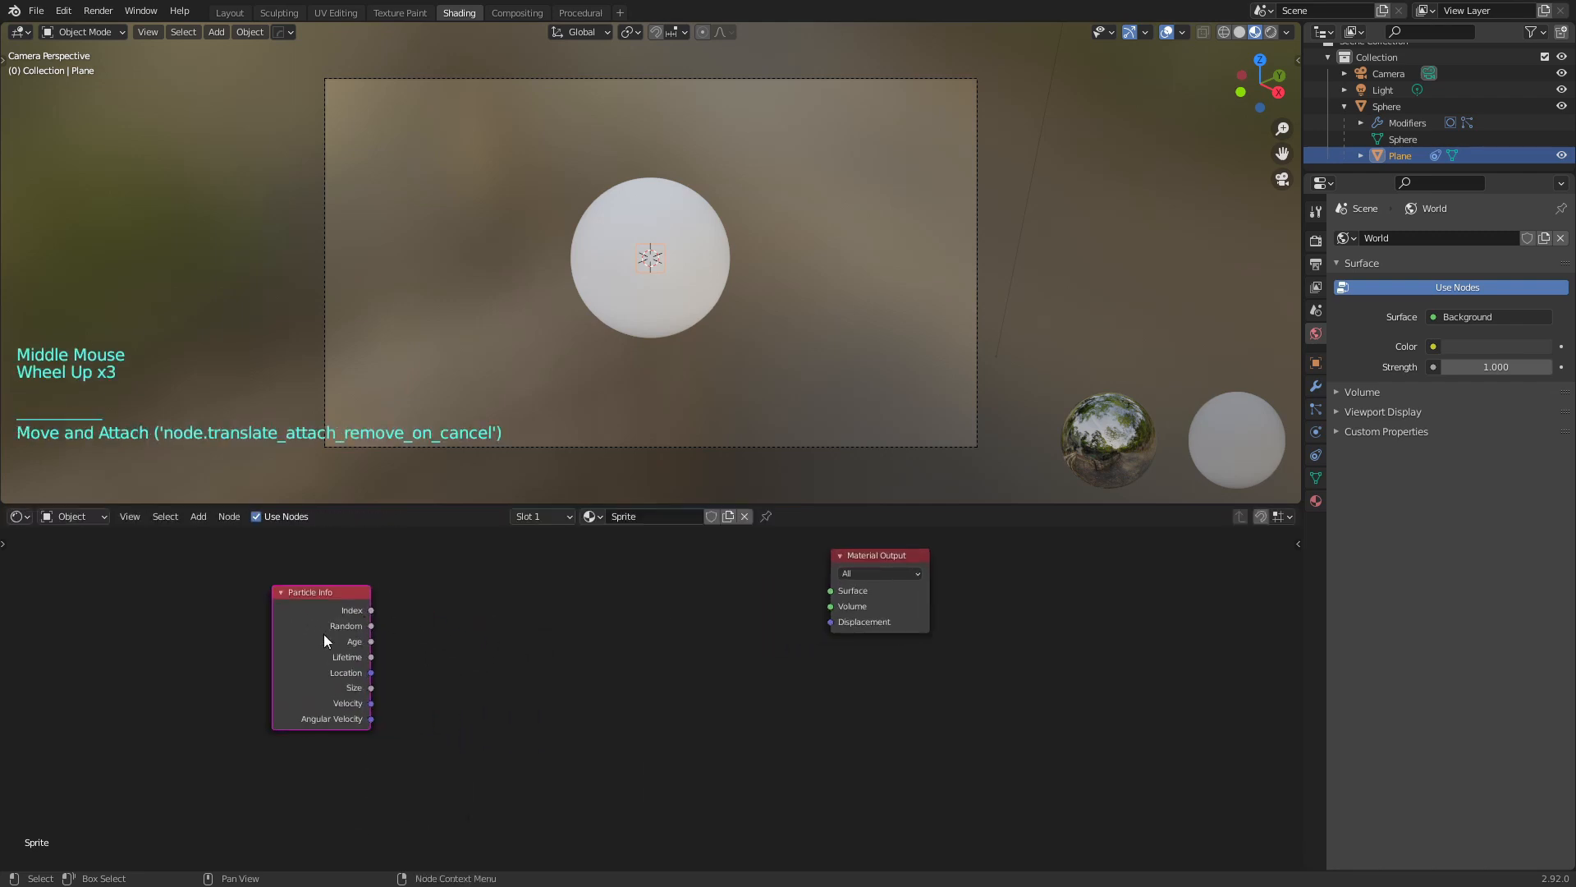
Preview the Particle Info node's Age output on the planes and play the animation
left_click(325, 637, "ctrl+shift")
left_click(325, 637, "ctrl+shift")
left_click(325, 637, "ctrl+shift")
left_click(325, 637, "ctrl+shift")
left_click(325, 637, "ctrl+shift")
key("space")
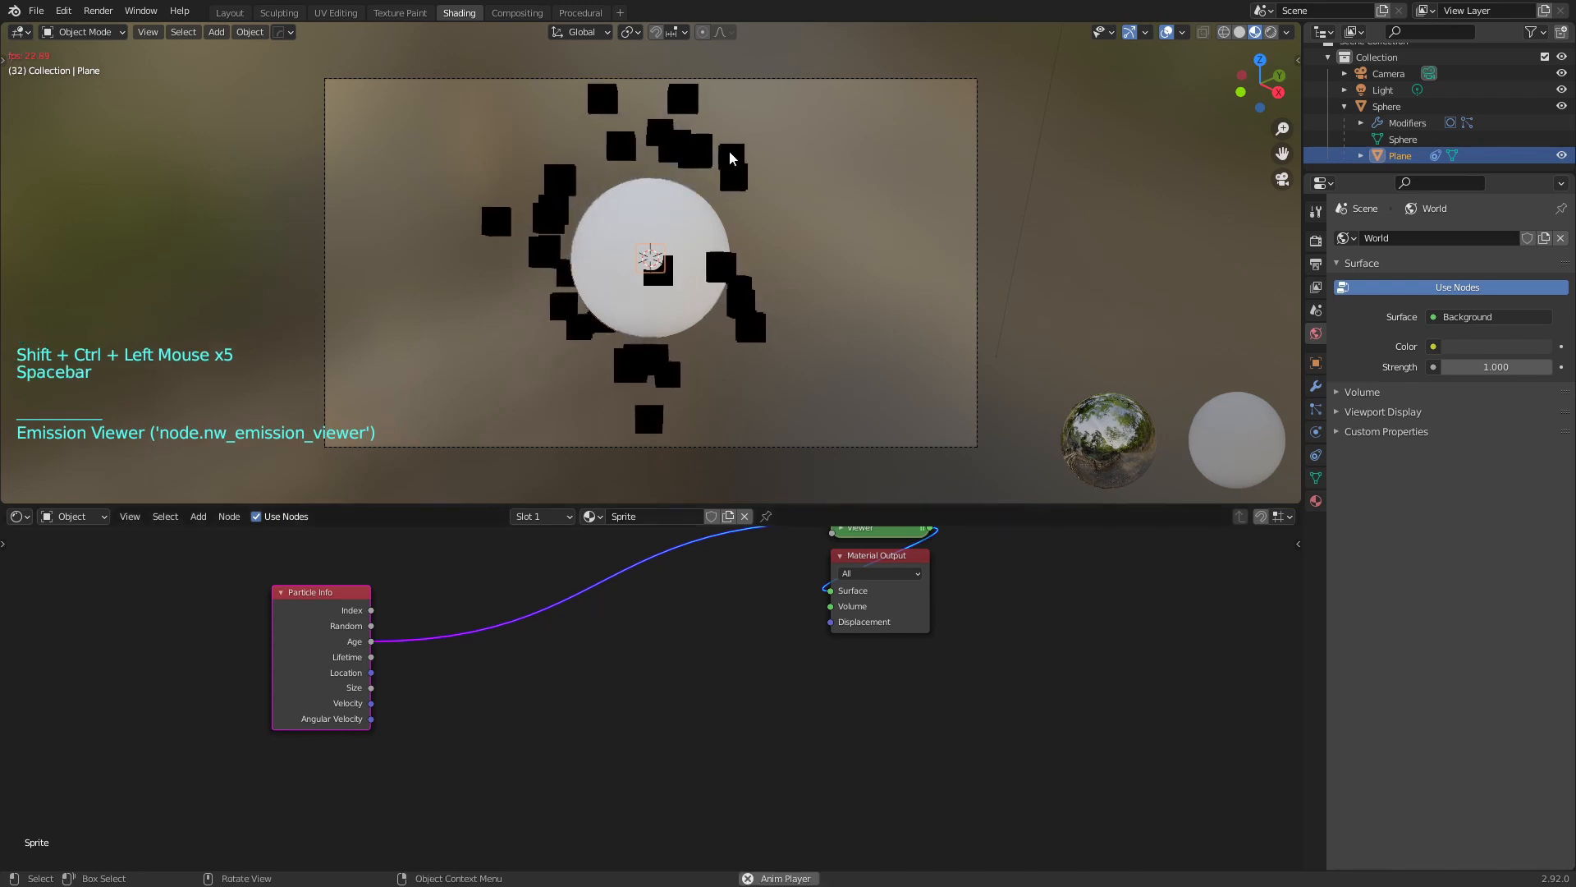
Switch the viewport to rendered shading, stop playback and set the render engine to Cycles
left_click(1273, 33)
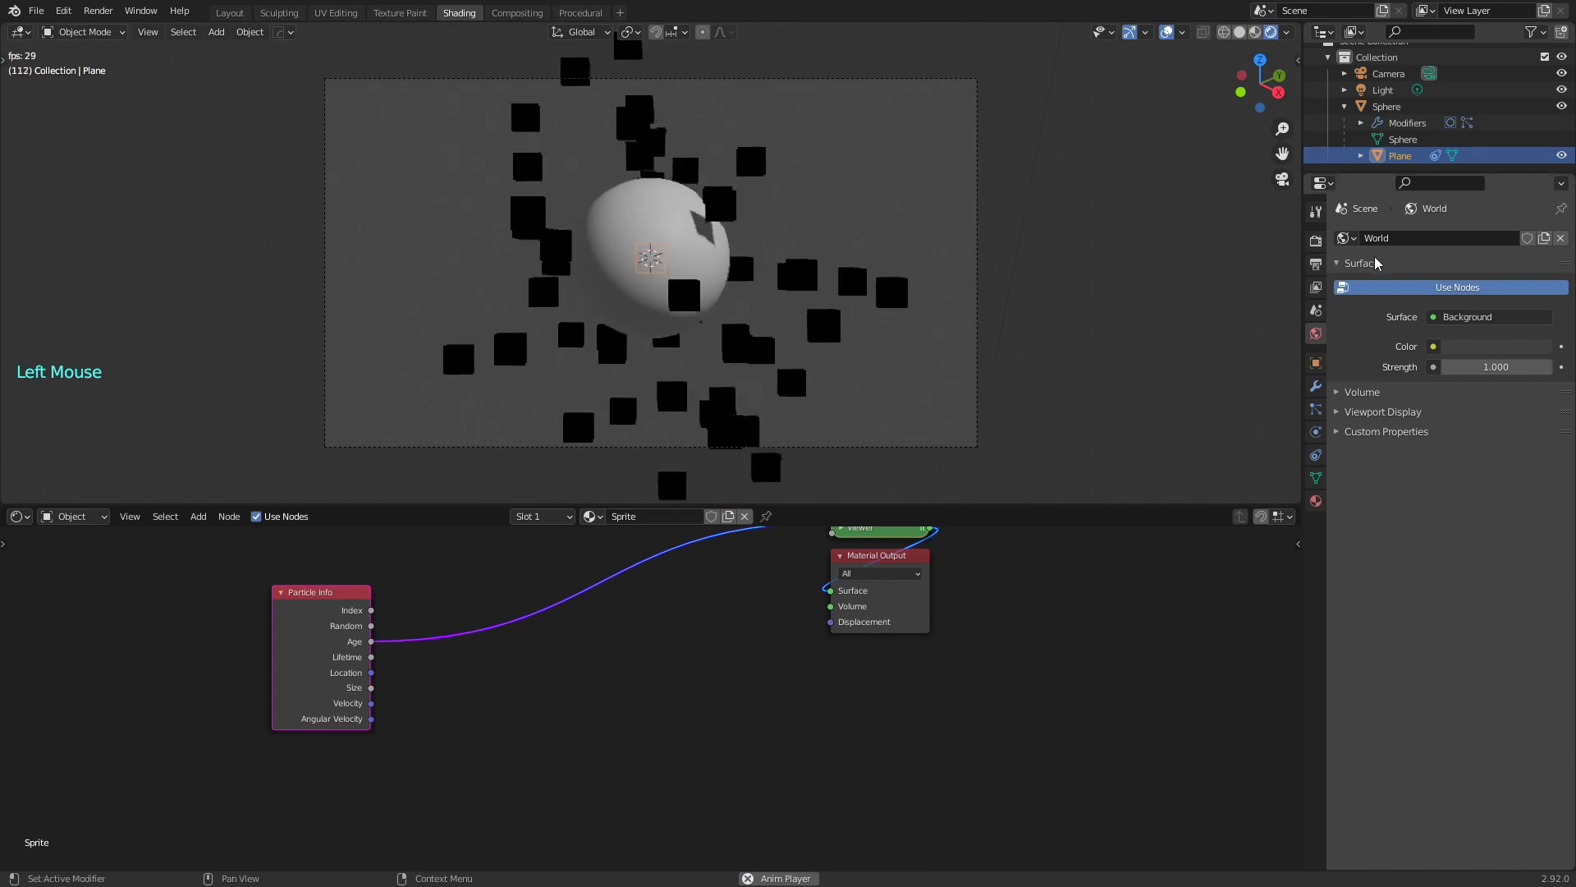
left_click(1316, 240)
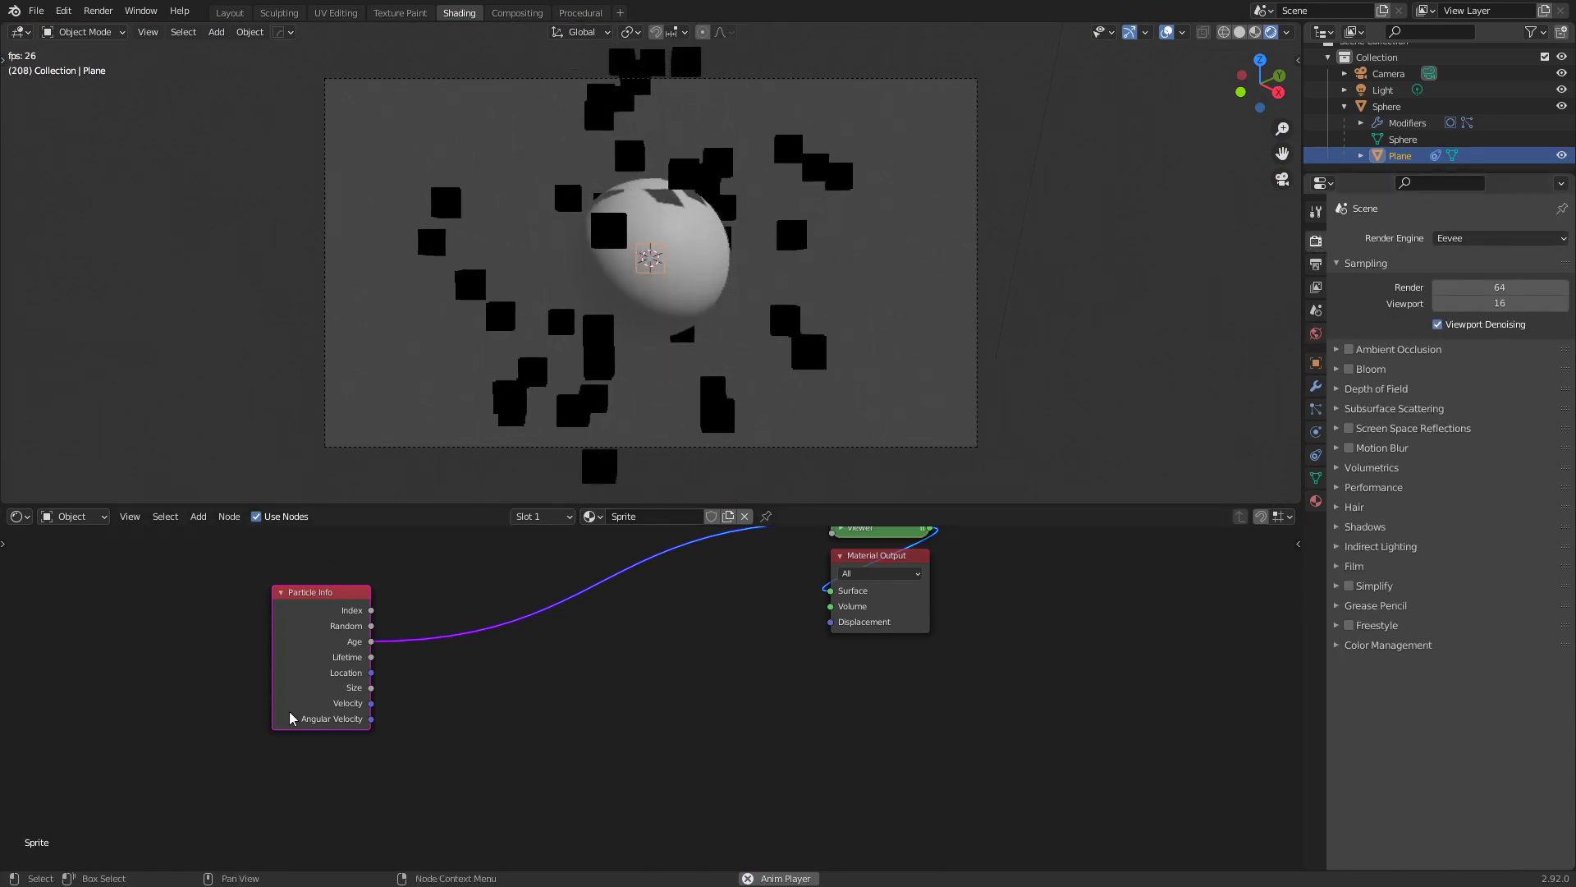
key("Escape")
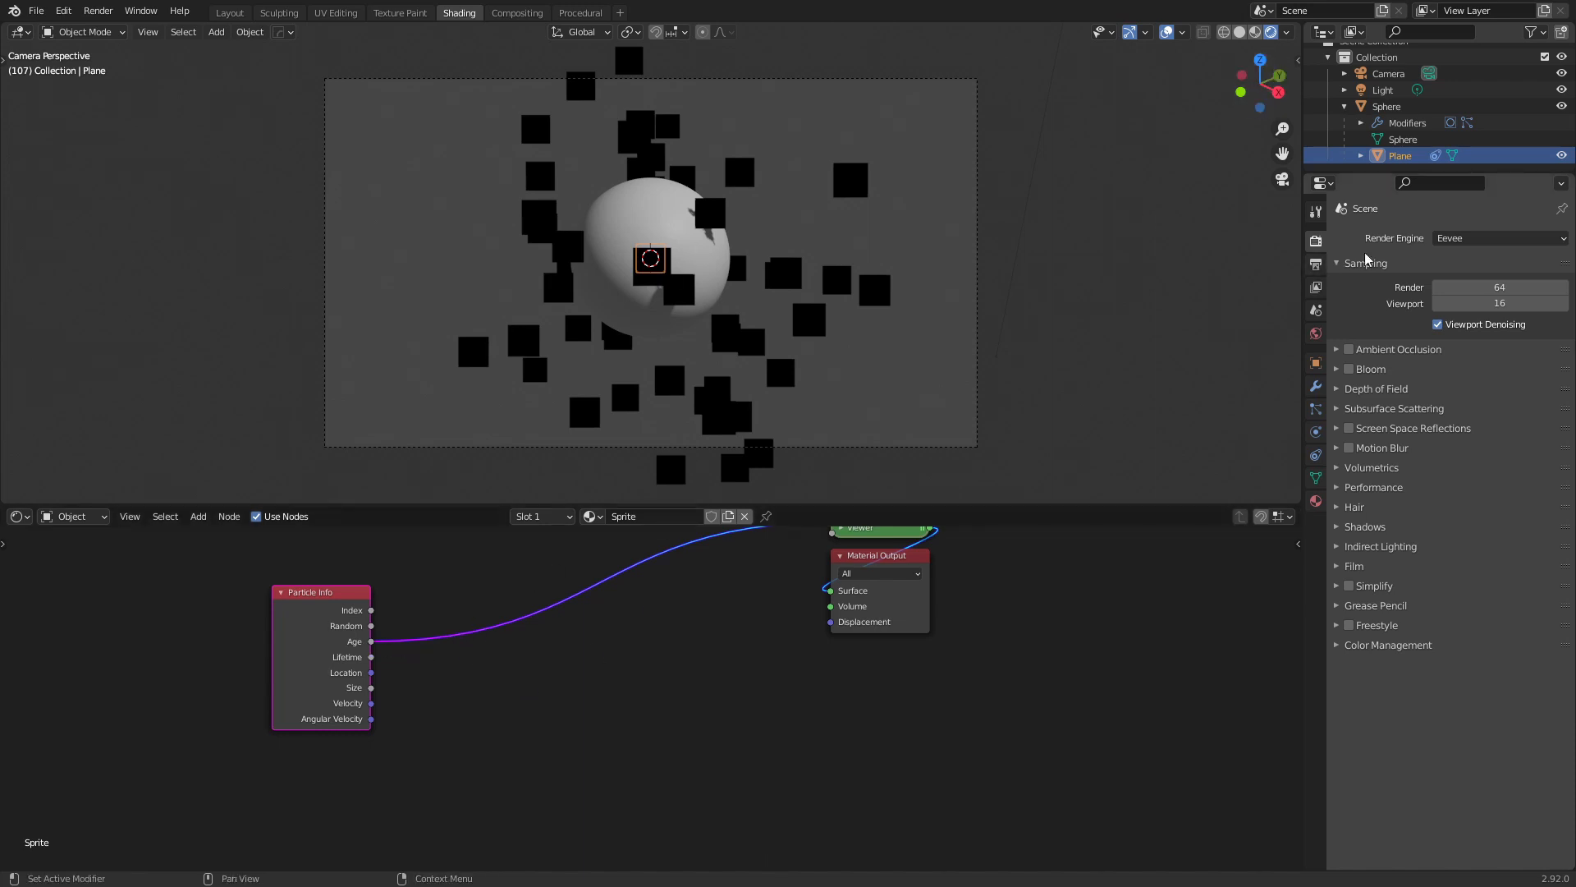
left_click(1466, 240)
left_click(1450, 293)
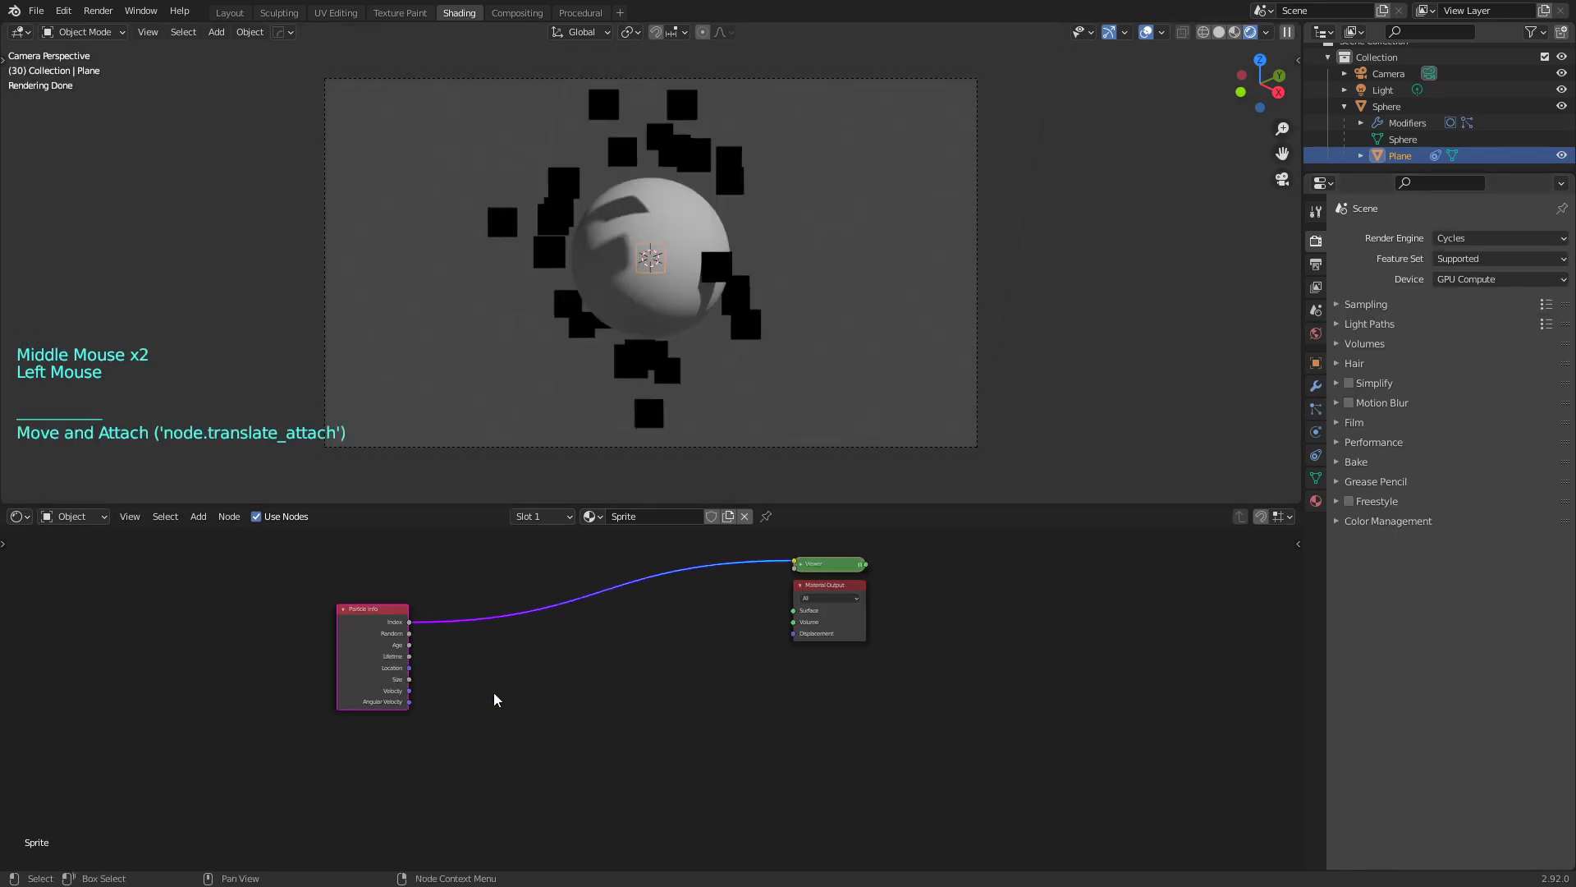
Add a Math node set to Add beside Particle Info, and shift the Particle Info node farther left
middle_click_drag(494, 700, 563, 692)
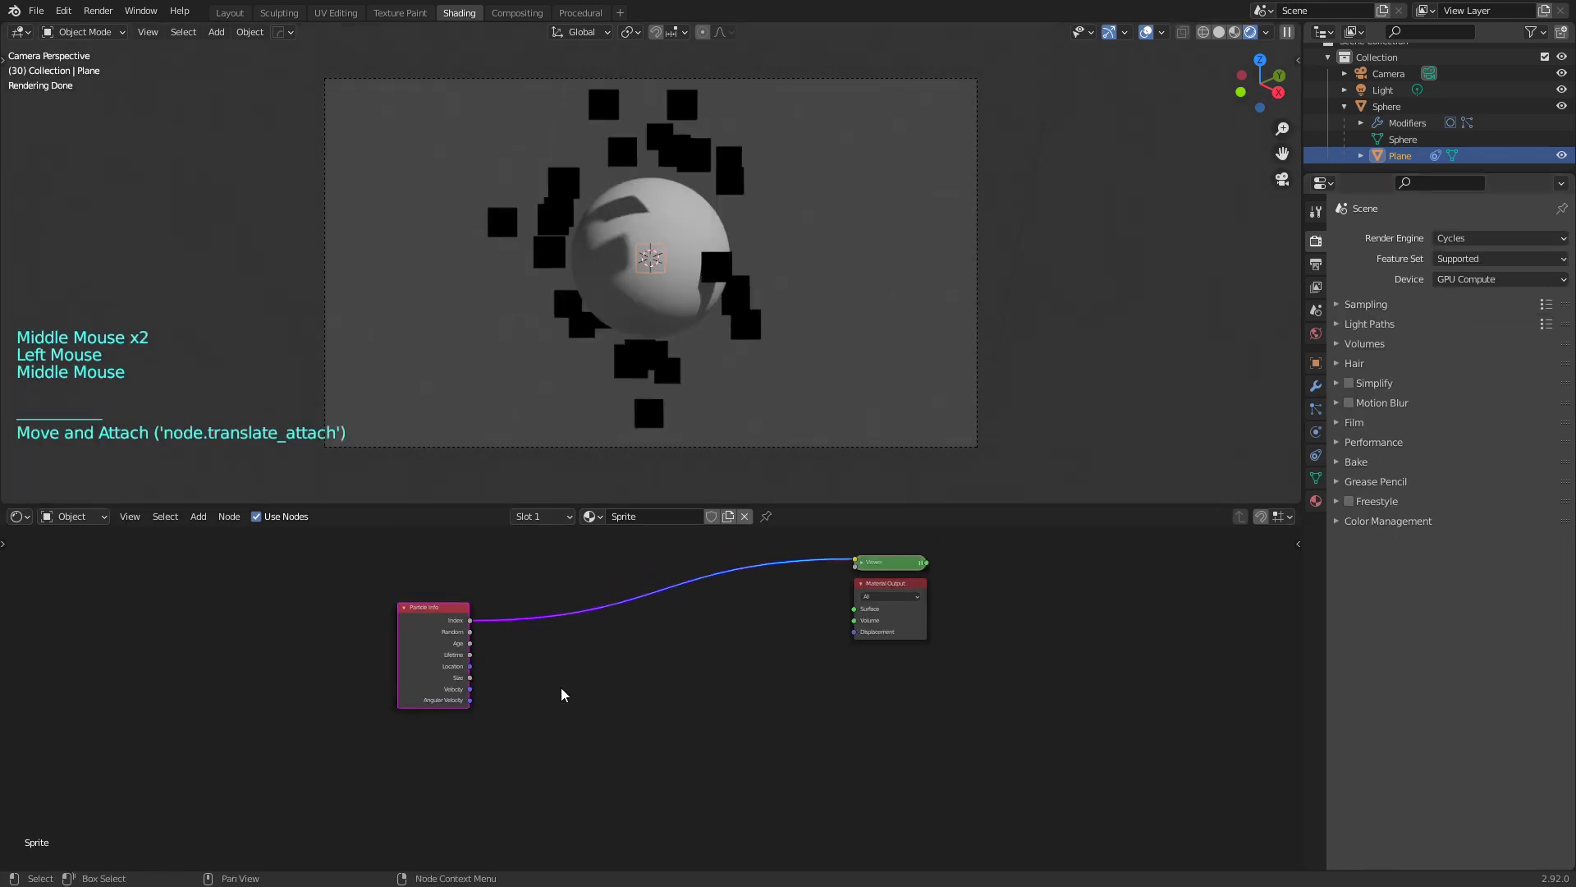
scroll(564, 692, "up", 4)
key("shift+a")
left_click(530, 624)
type("add")
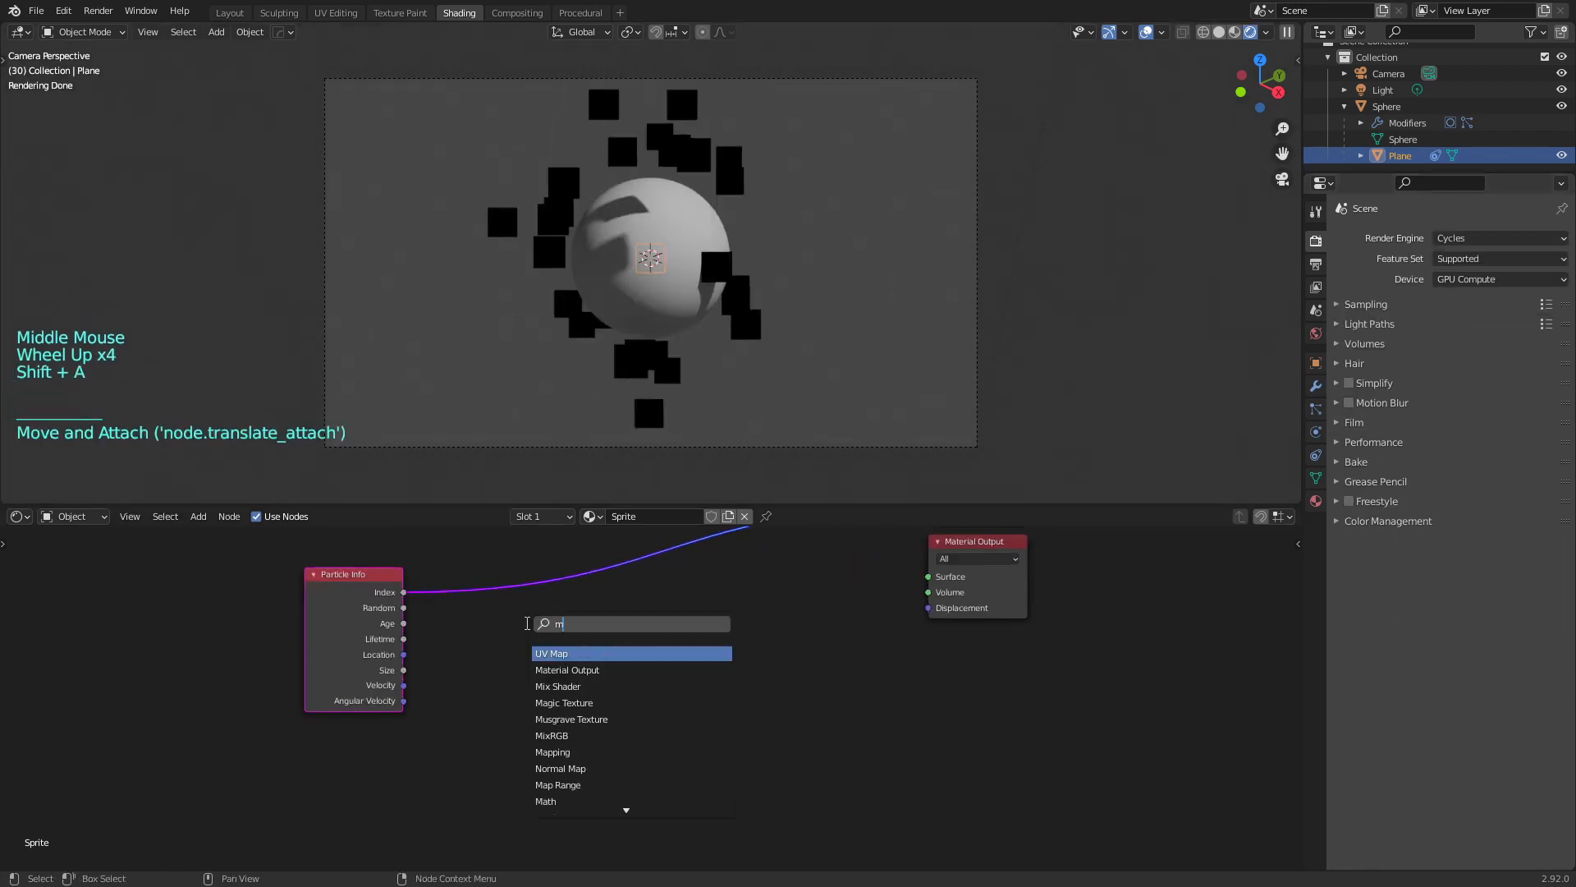
key("Return")
left_click(528, 643)
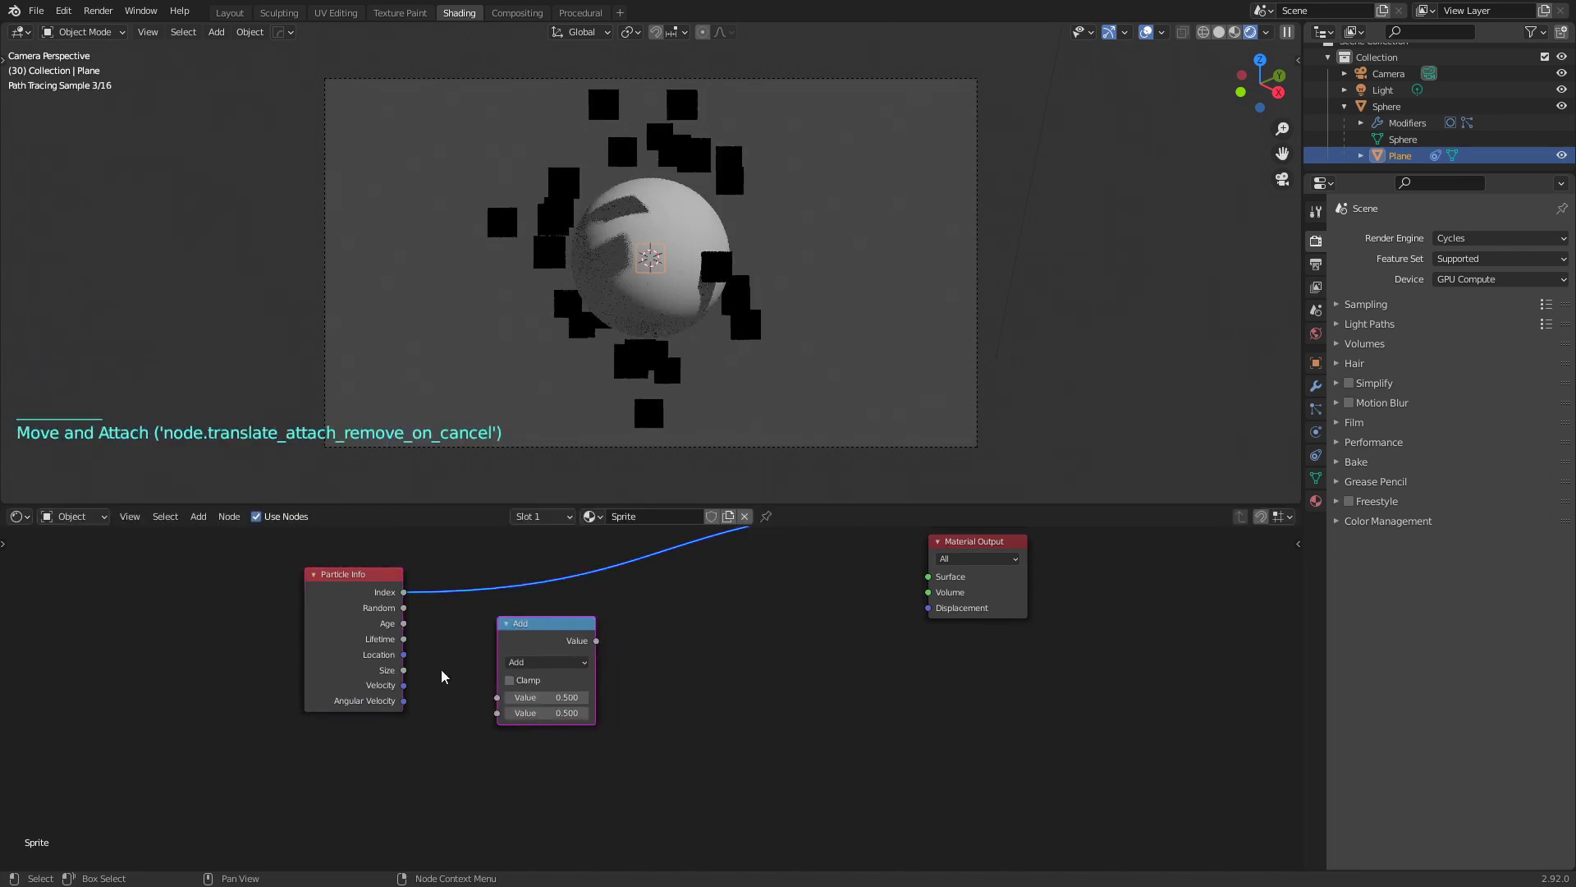
left_click_drag(398, 656, 371, 675)
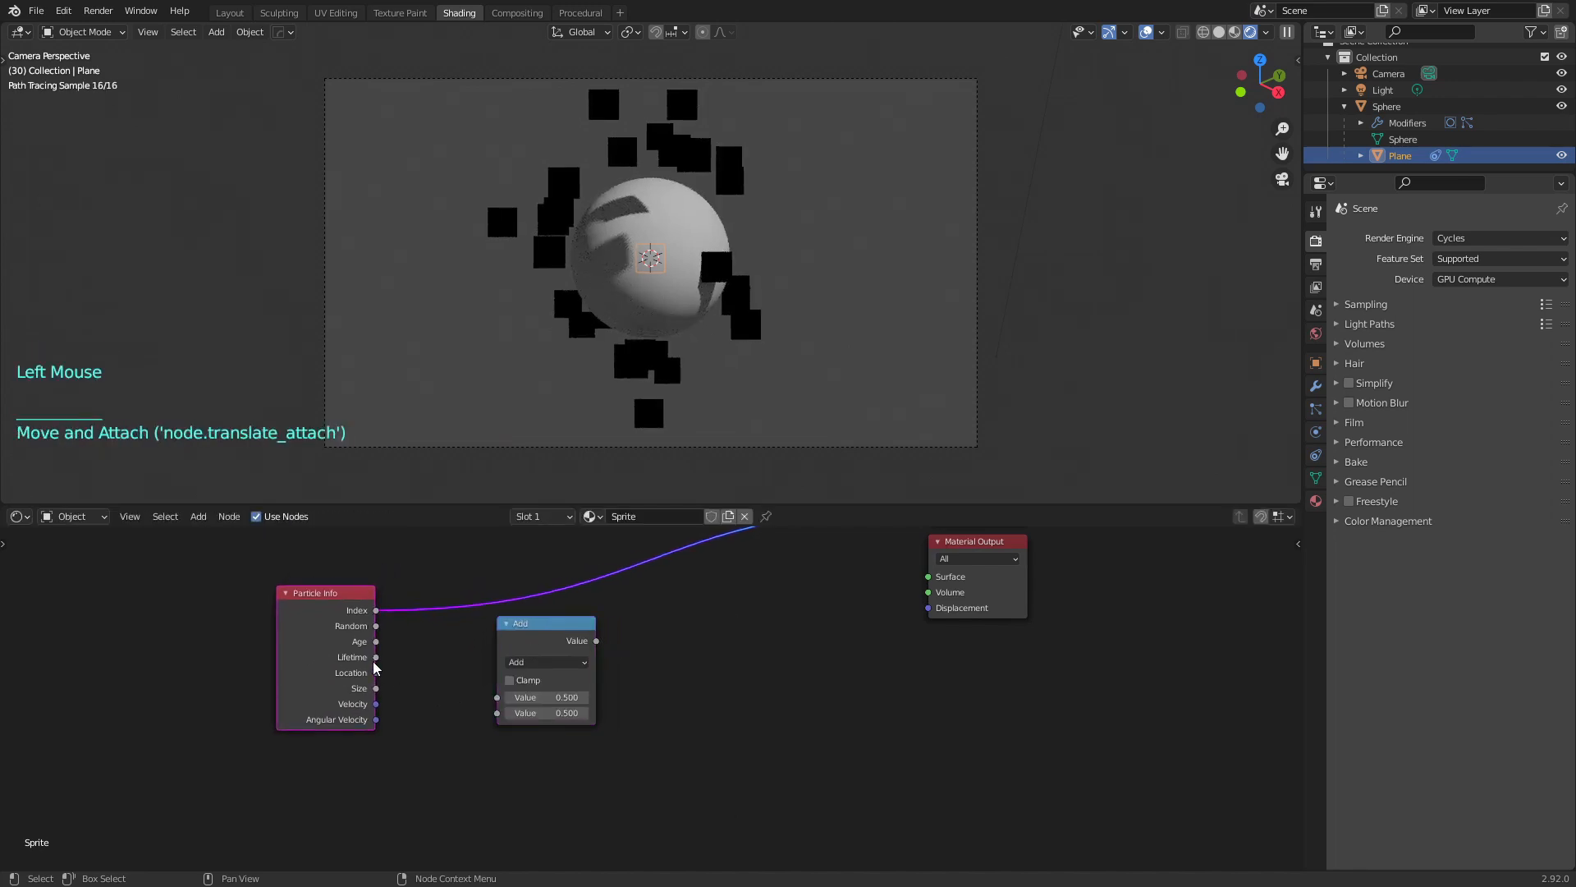
Connect the Particle Info node's Lifetime output to the second value input of the Math node
left_click(376, 659)
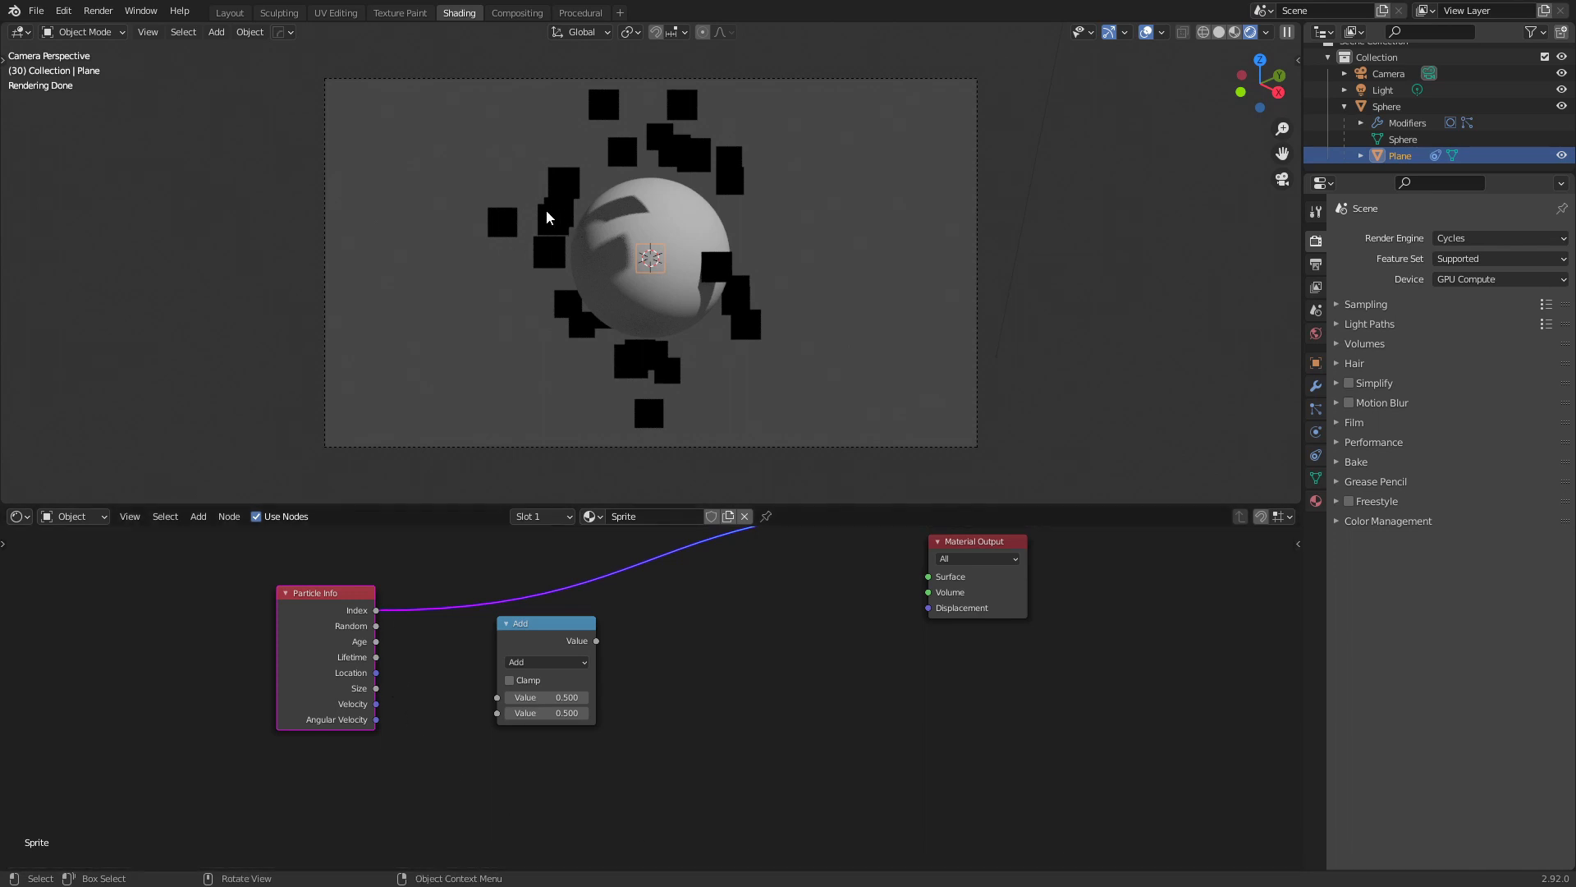
scroll(418, 703, "up", 2)
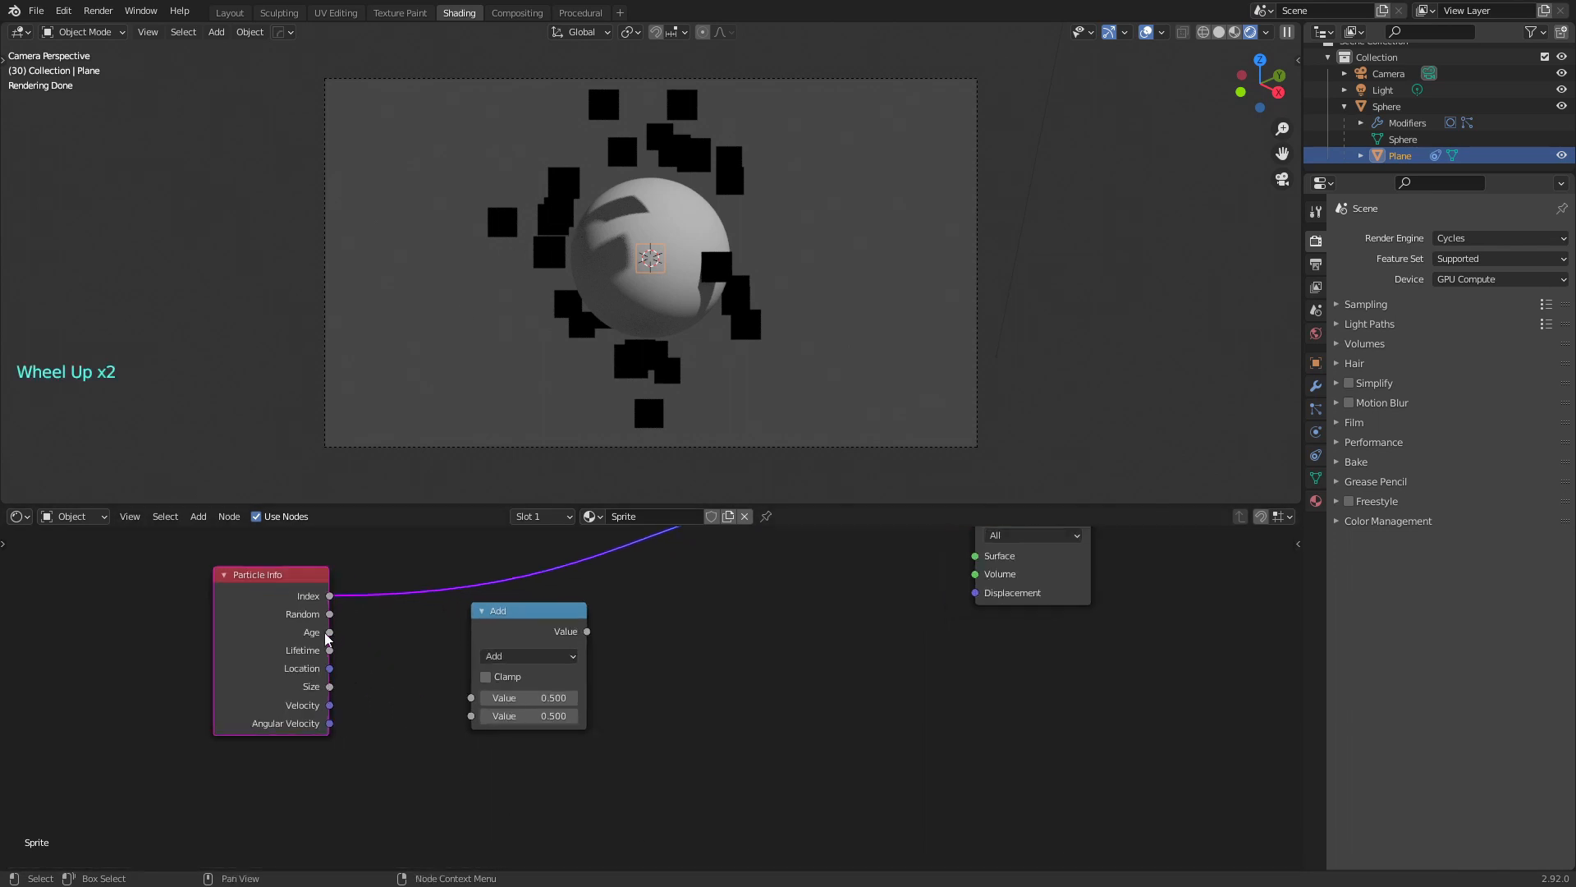
left_click_drag(330, 650, 399, 692)
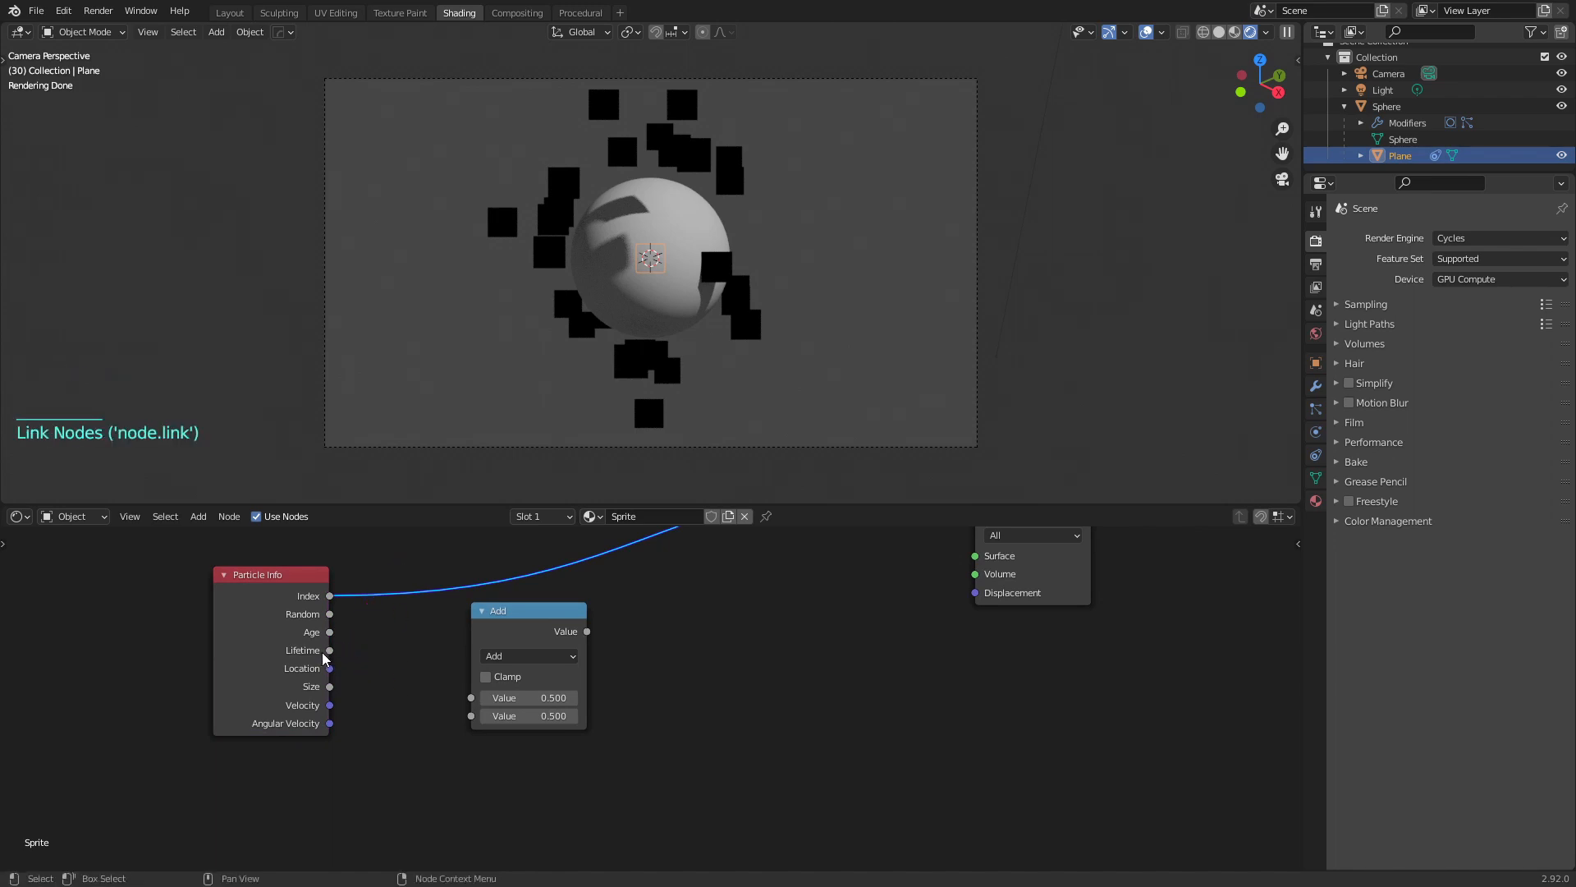
left_click_drag(328, 651, 470, 716)
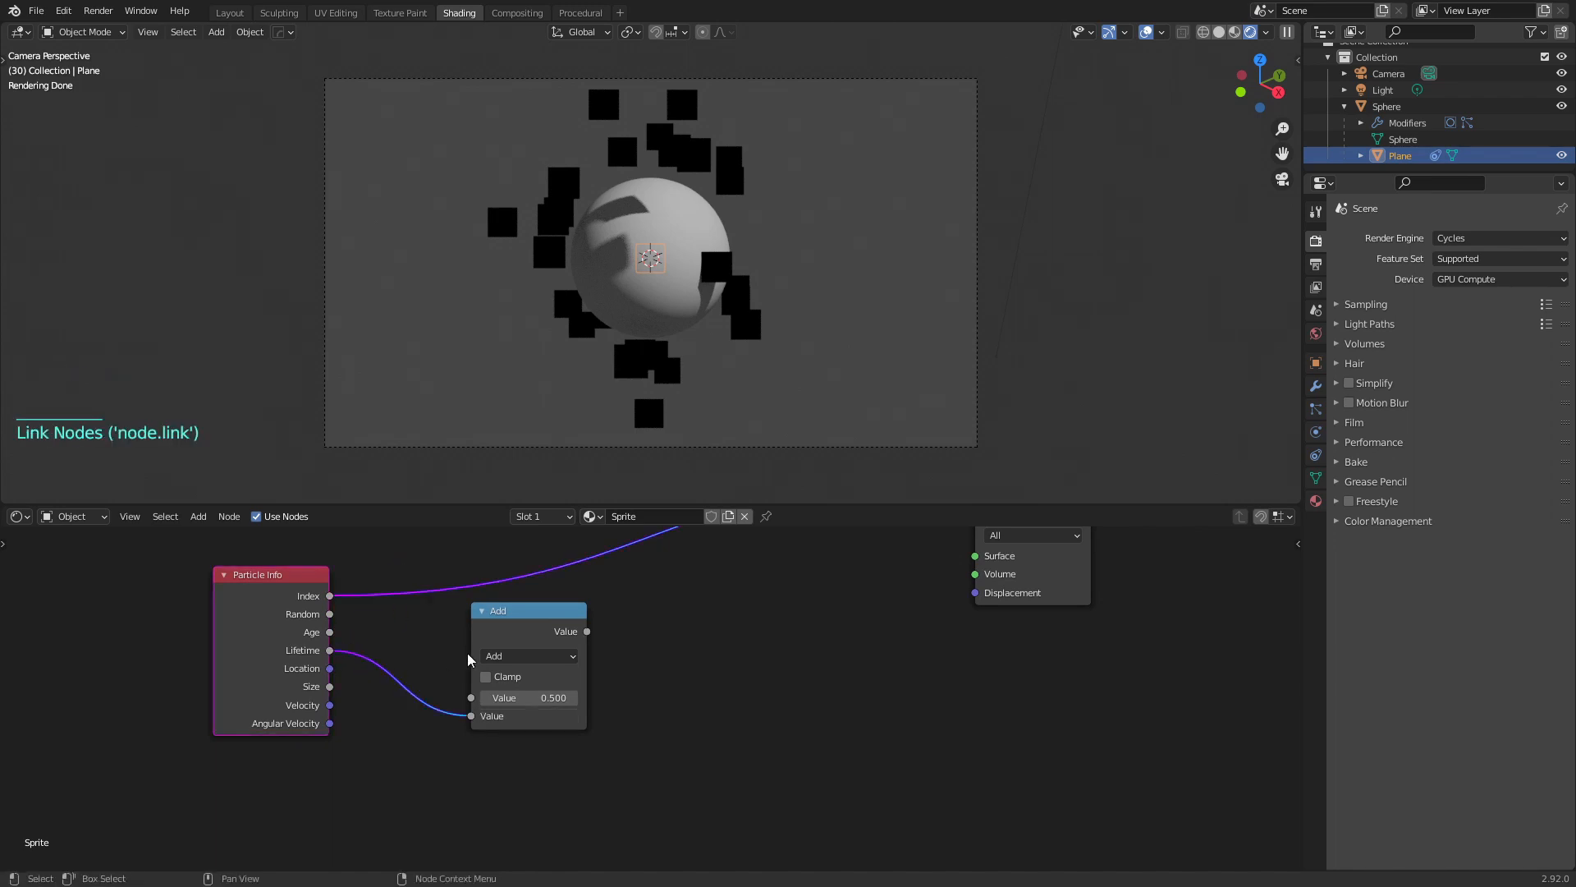
Set the Math node to Divide and connect Particle Info's Age output to its first value input
left_click(529, 656)
left_click(515, 481)
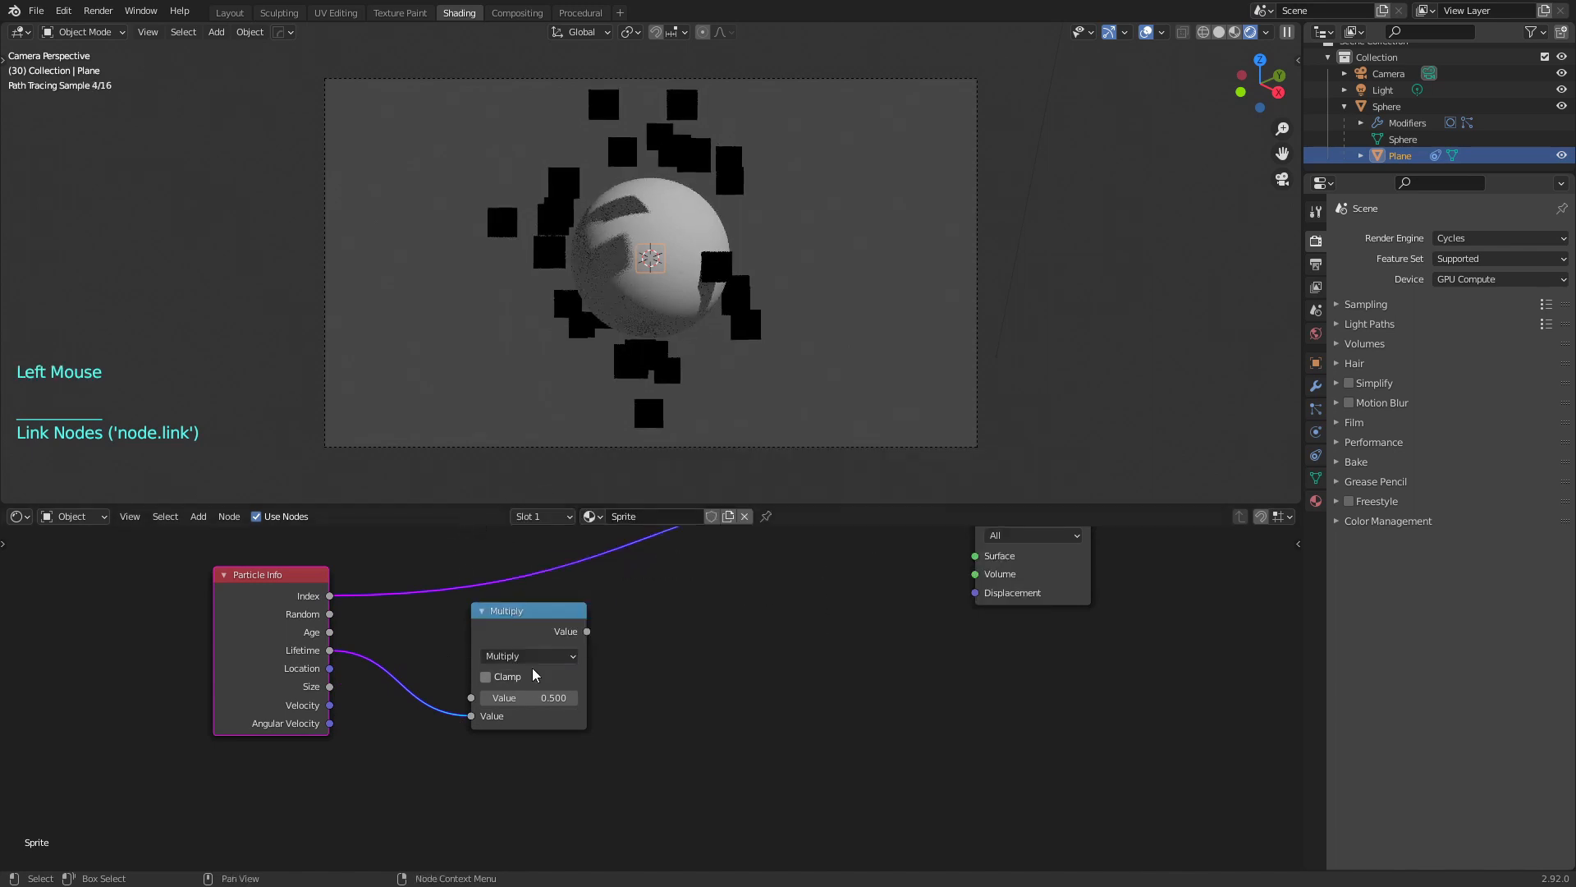
left_click(529, 656)
left_click(503, 485)
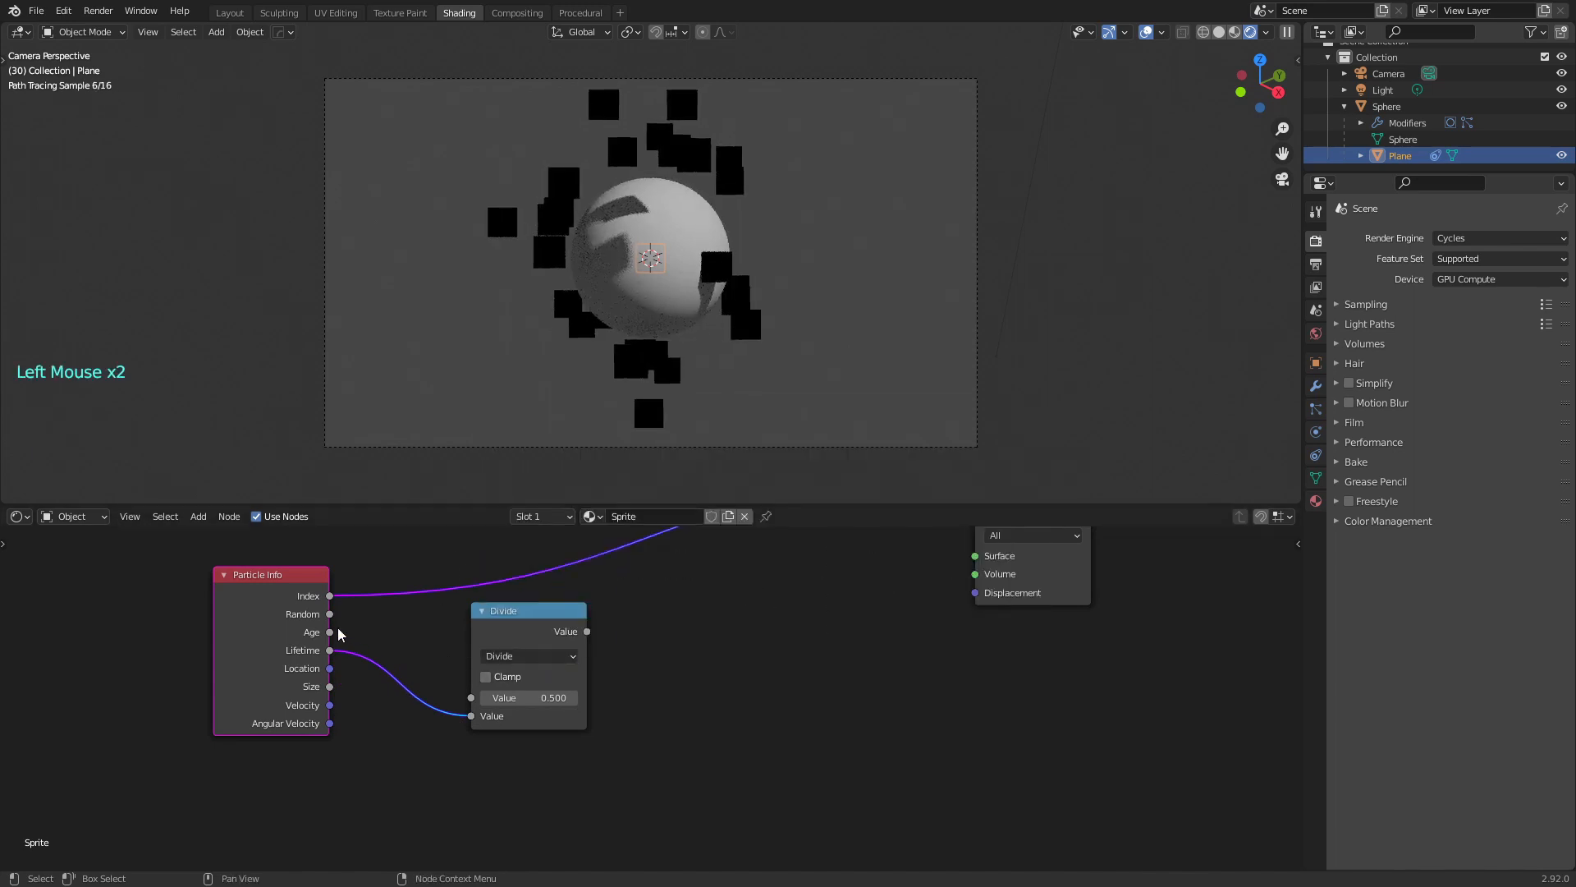
left_click_drag(330, 632, 473, 699)
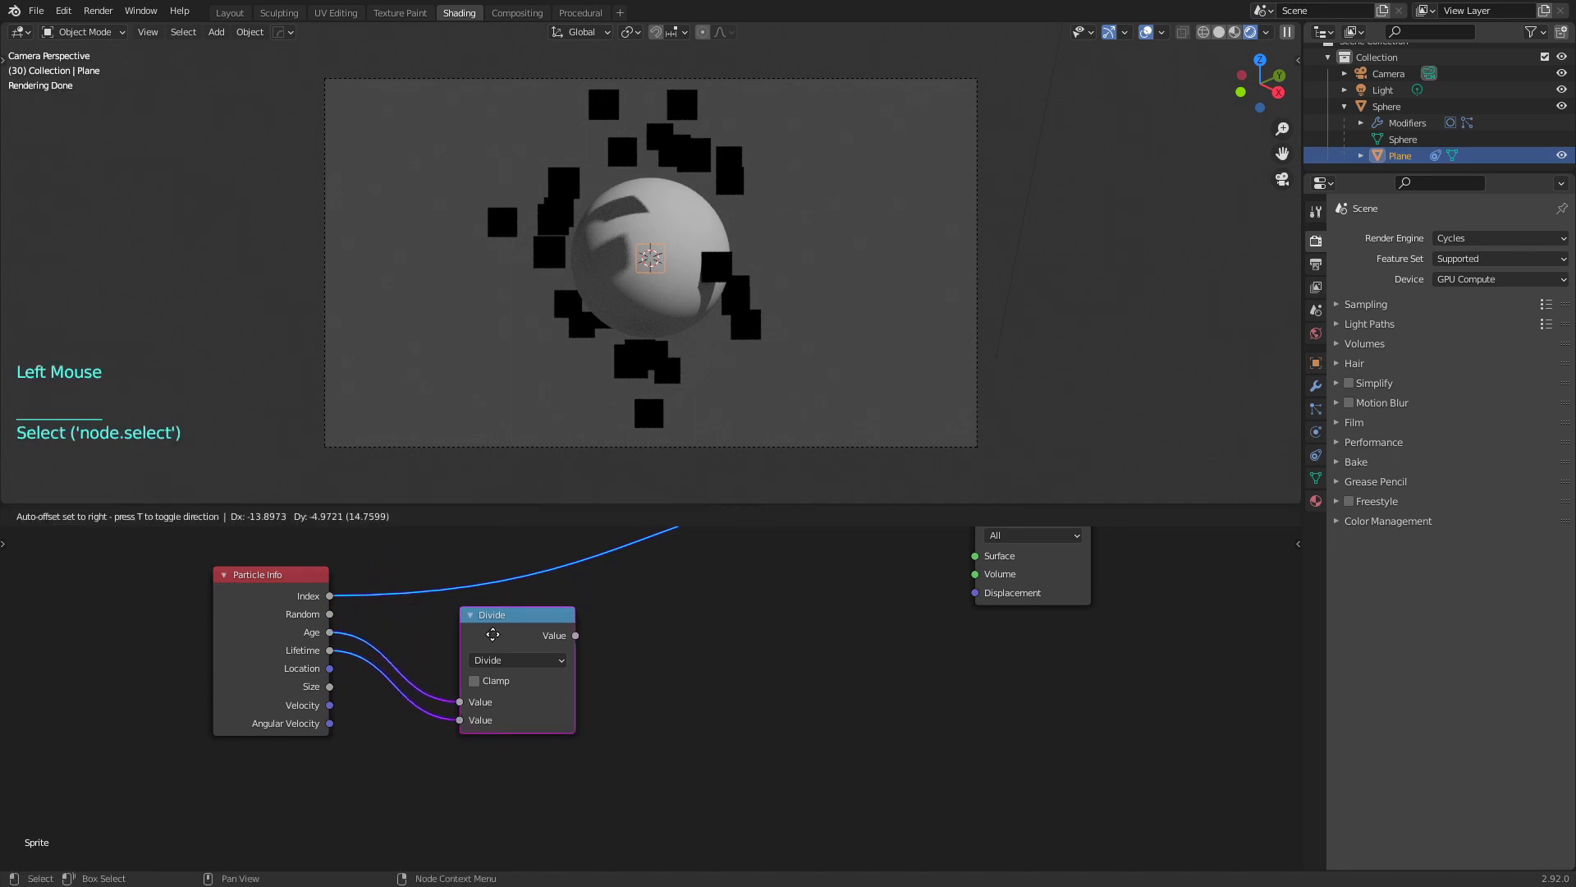
Move the Divide node closer to Particle Info and preview its output on the planes during animation playback
left_click_drag(508, 637, 483, 651)
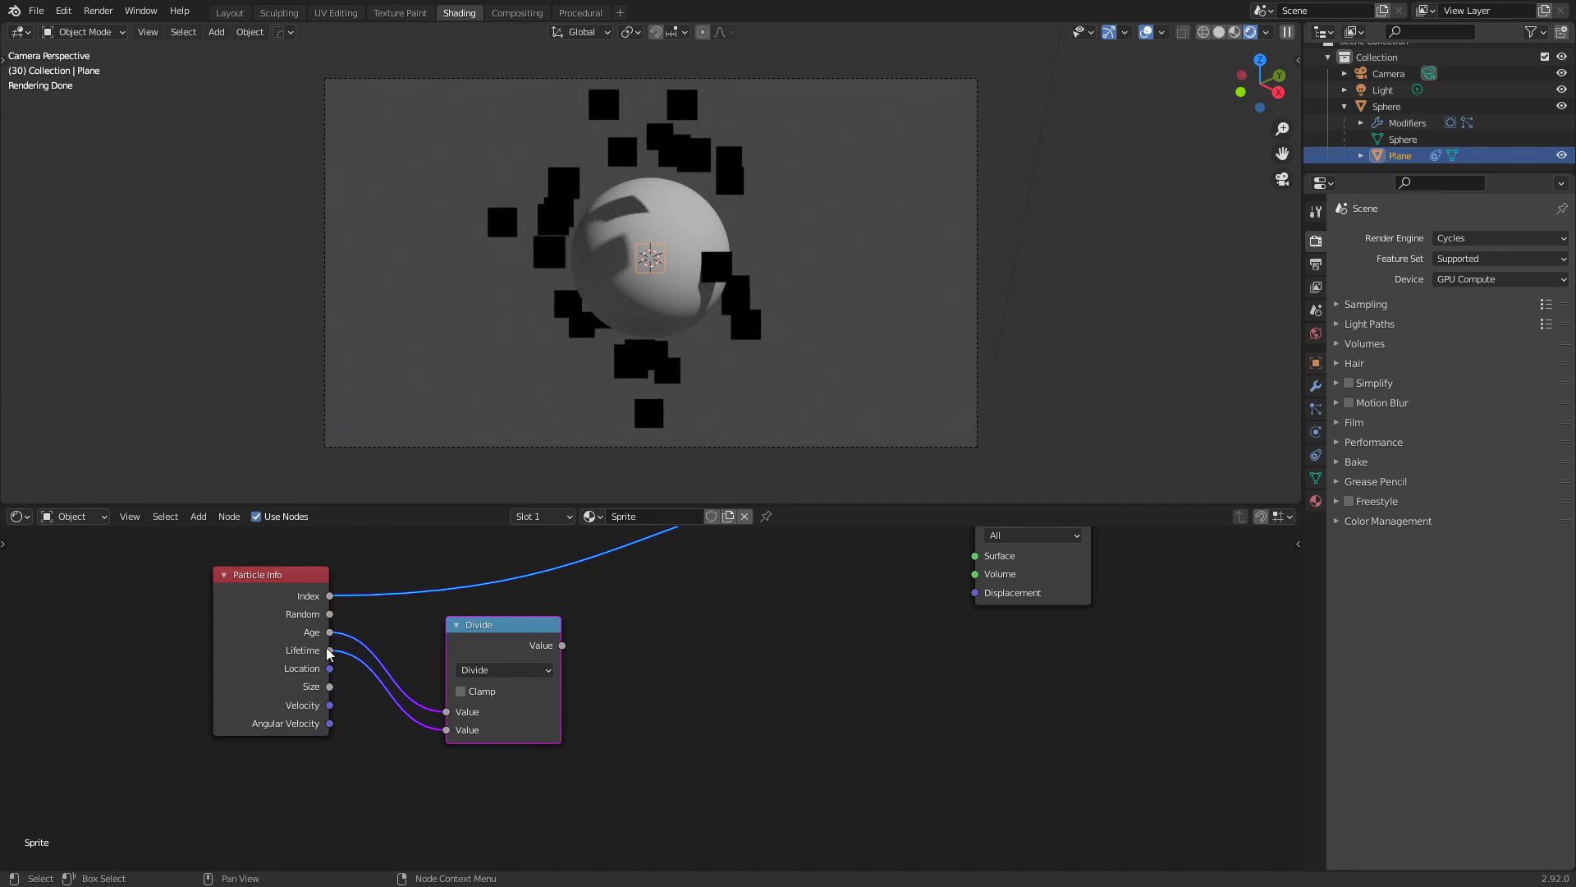
left_click_drag(512, 649, 490, 641)
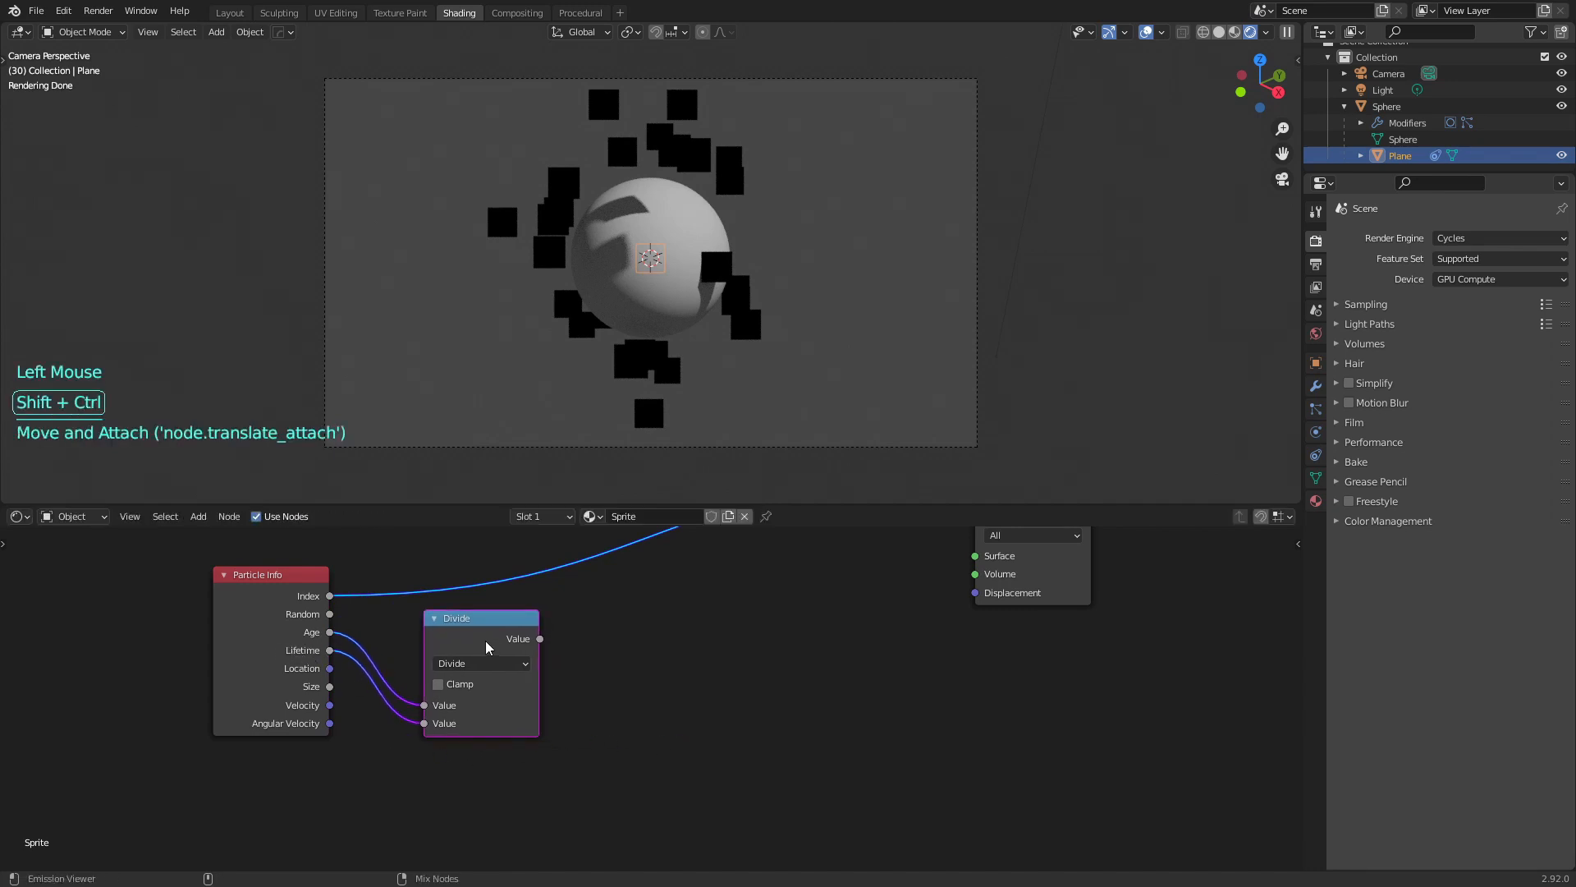
left_click(482, 638, "ctrl+shift")
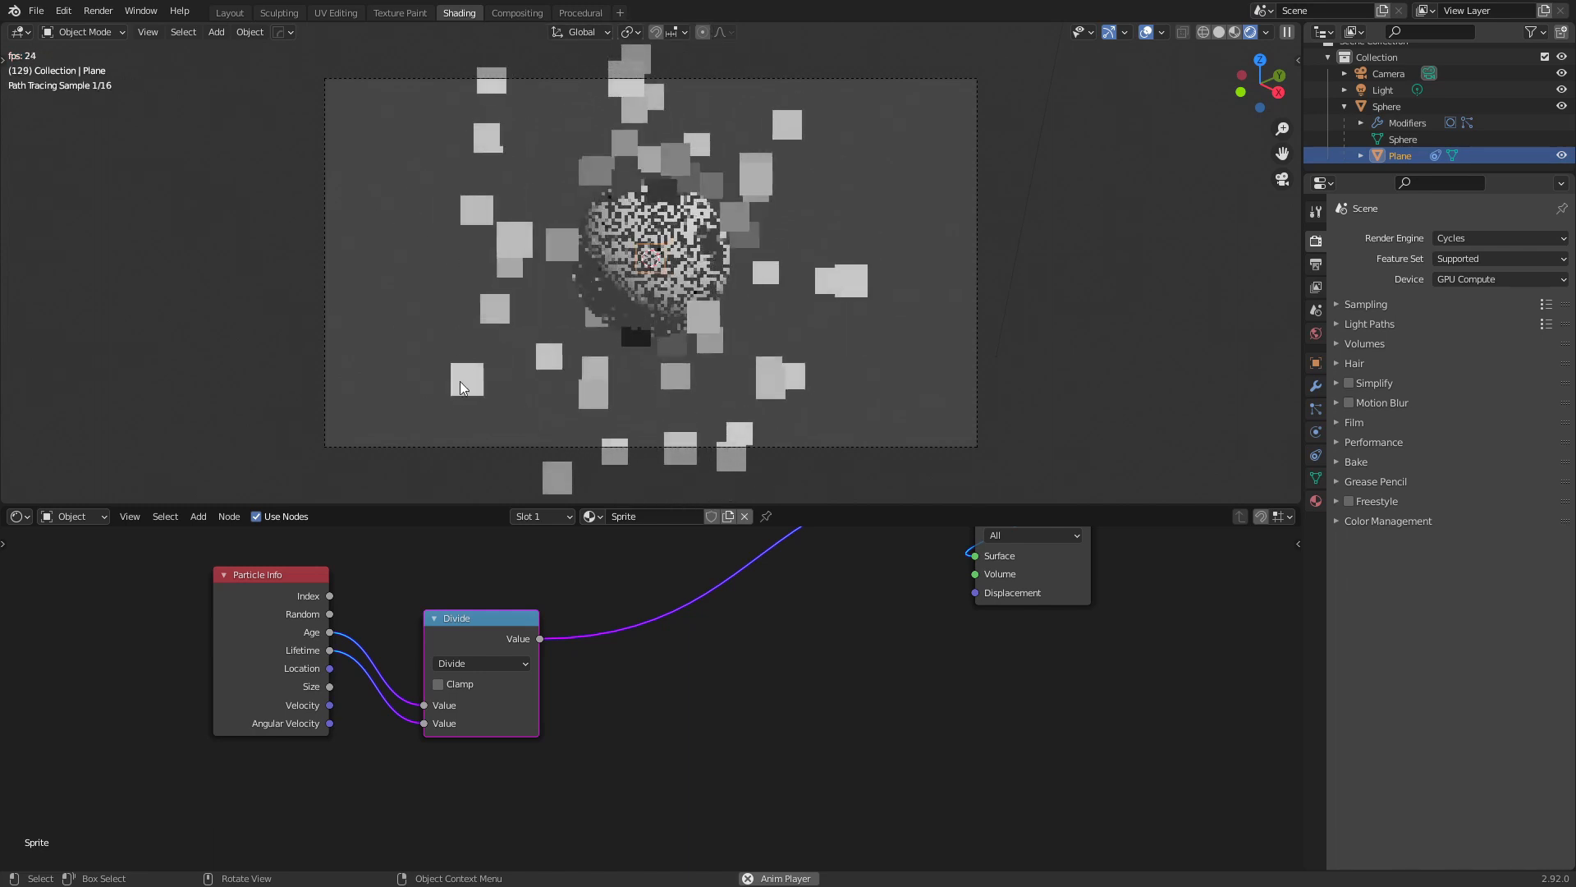
key("space")
Enclose the Particle Info and Divide nodes together in a frame
left_click_drag(438, 605, 383, 608)
scroll(238, 641, "down", 1)
scroll(256, 660, "down", 4)
middle_click_drag(458, 657, 598, 714)
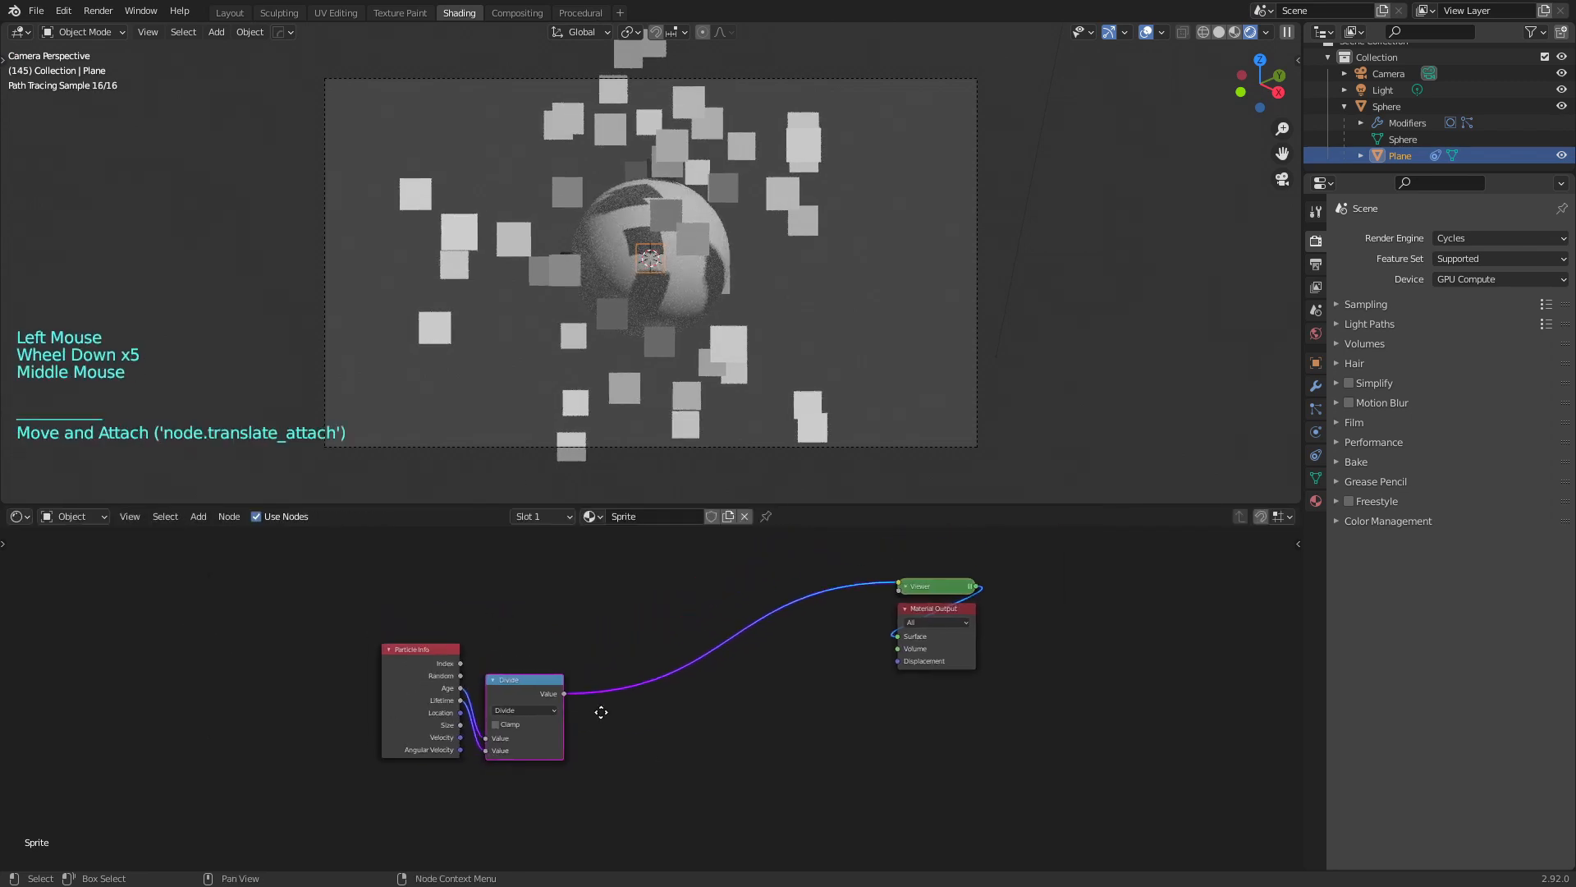
middle_click_drag(644, 770, 636, 726)
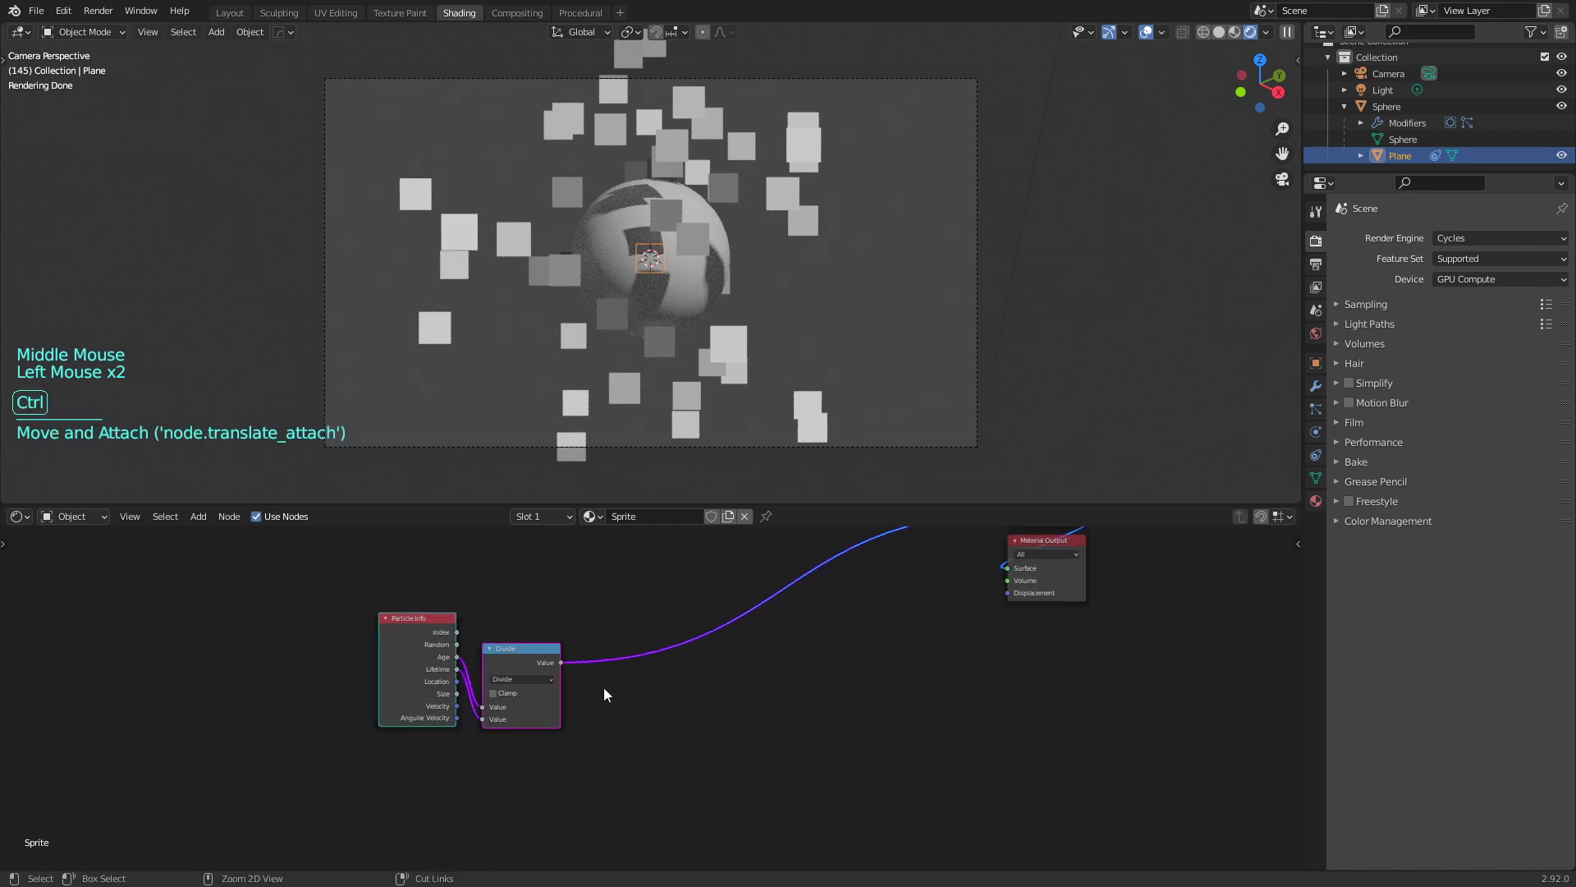
key("ctrl+j")
Label the frame around the Particle Info and Divide nodes Timeline
left_click(510, 613)
right_click(509, 612)
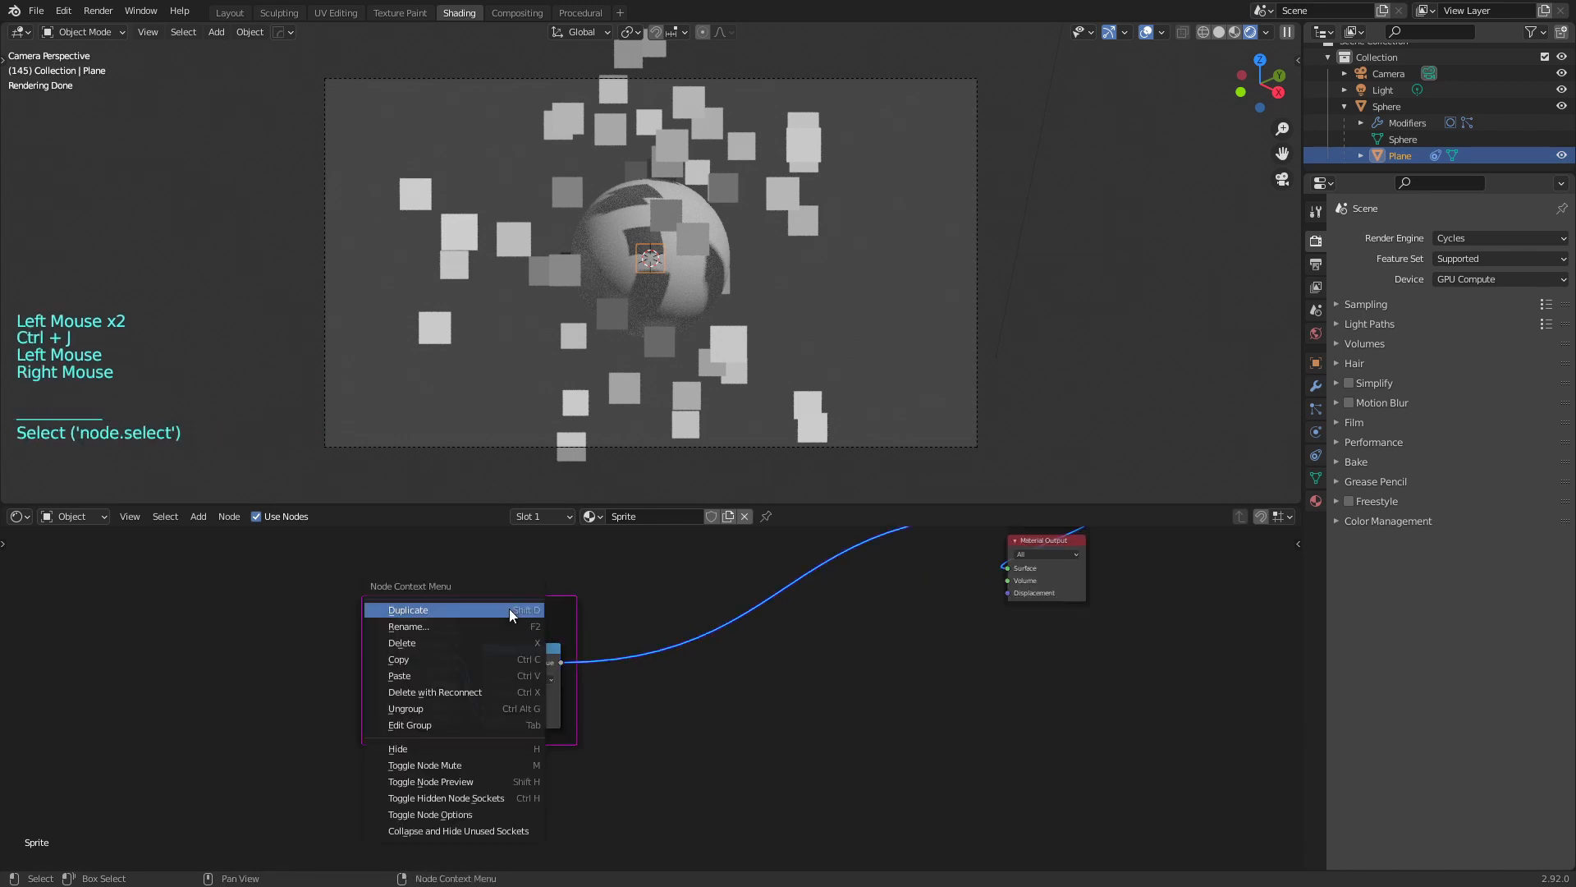
left_click(426, 625)
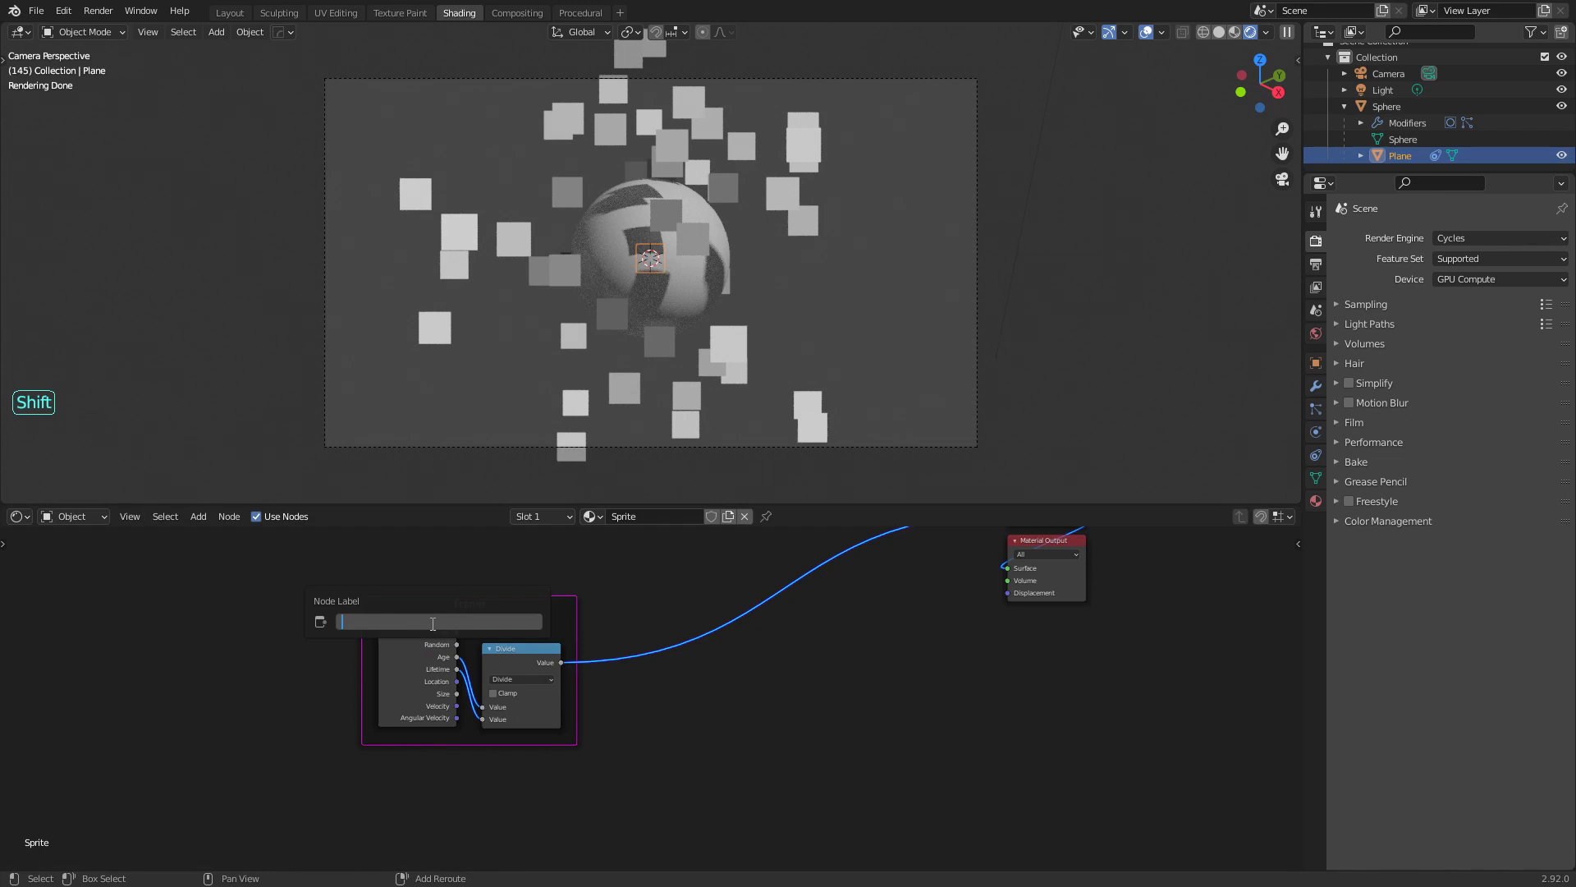
type("Timeline")
key("Return")
key("Home")
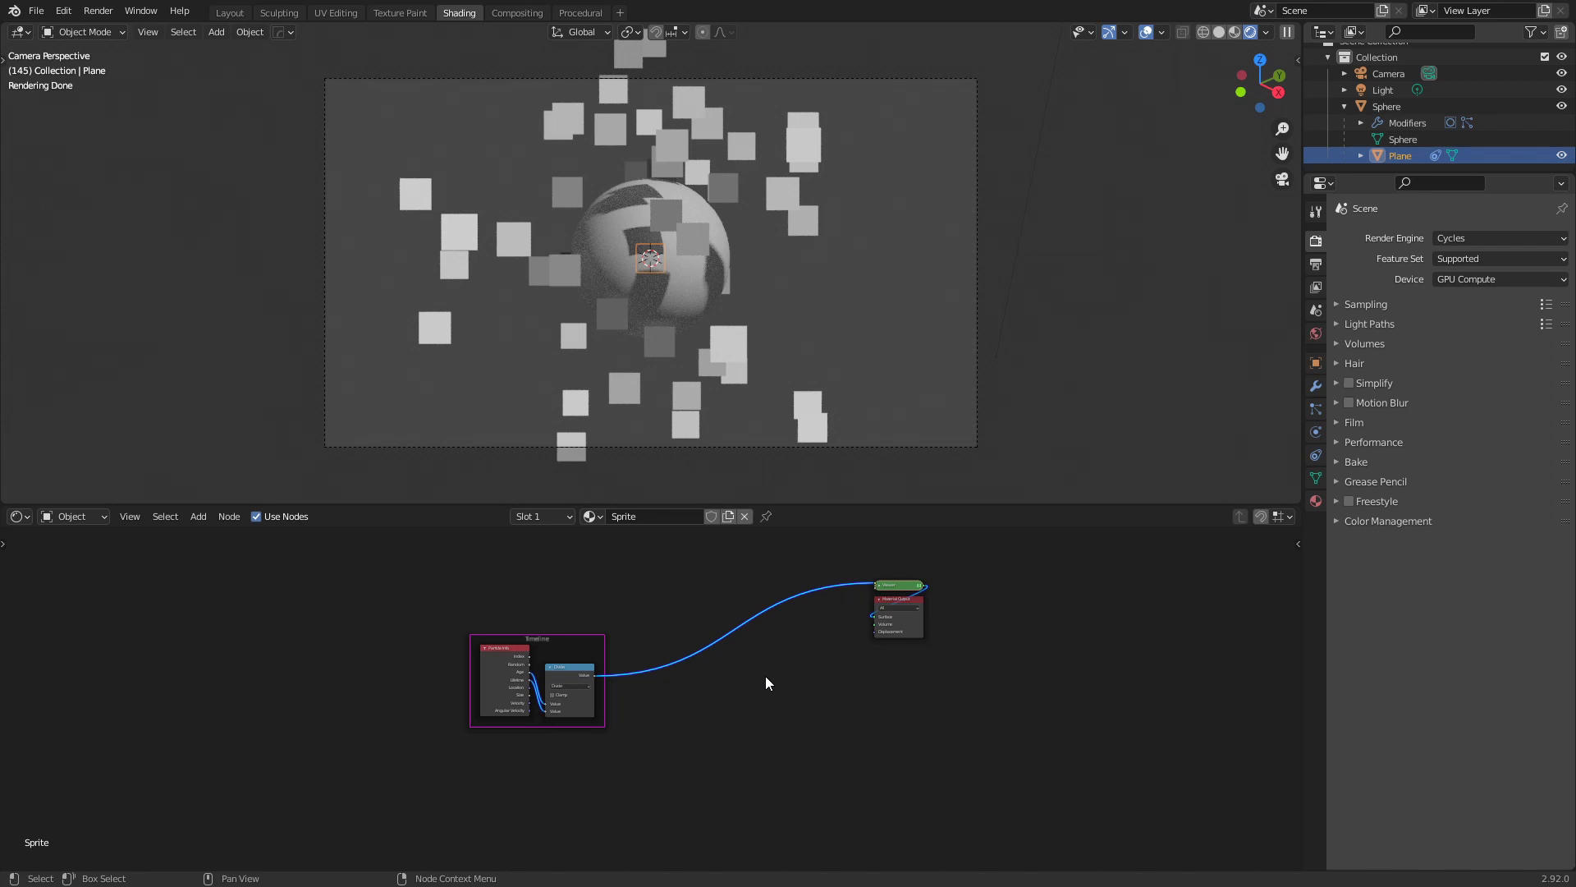
Move the Timeline frame to the left and the Viewer and Material Output nodes to the right
scroll(711, 704, "up", 3)
scroll(711, 699, "up", 1)
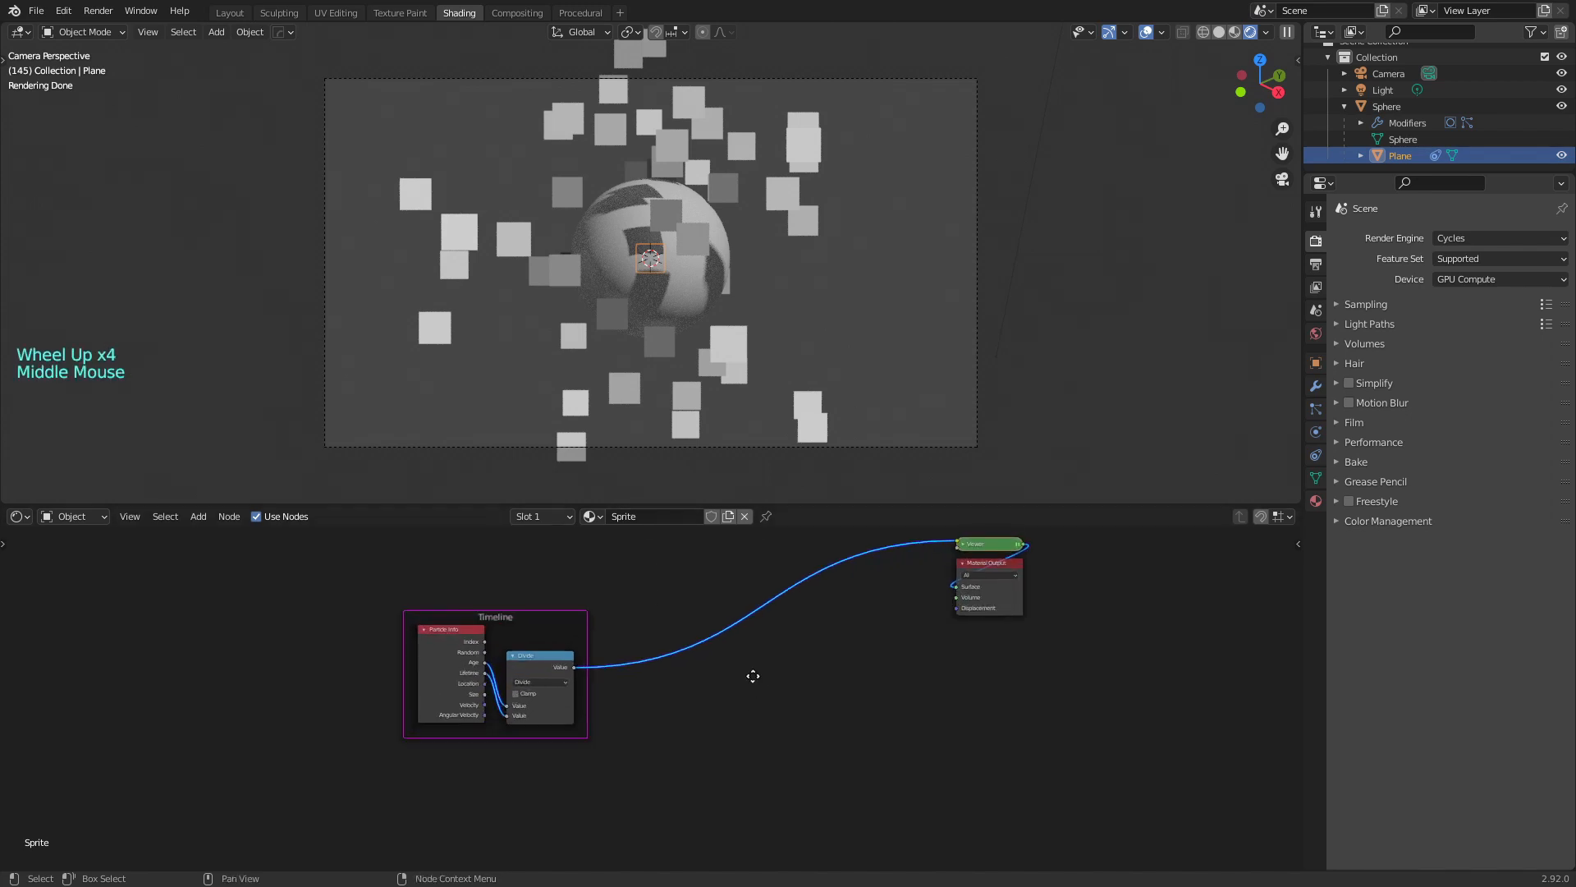
middle_click_drag(750, 676, 723, 709)
left_click_drag(538, 657, 473, 641)
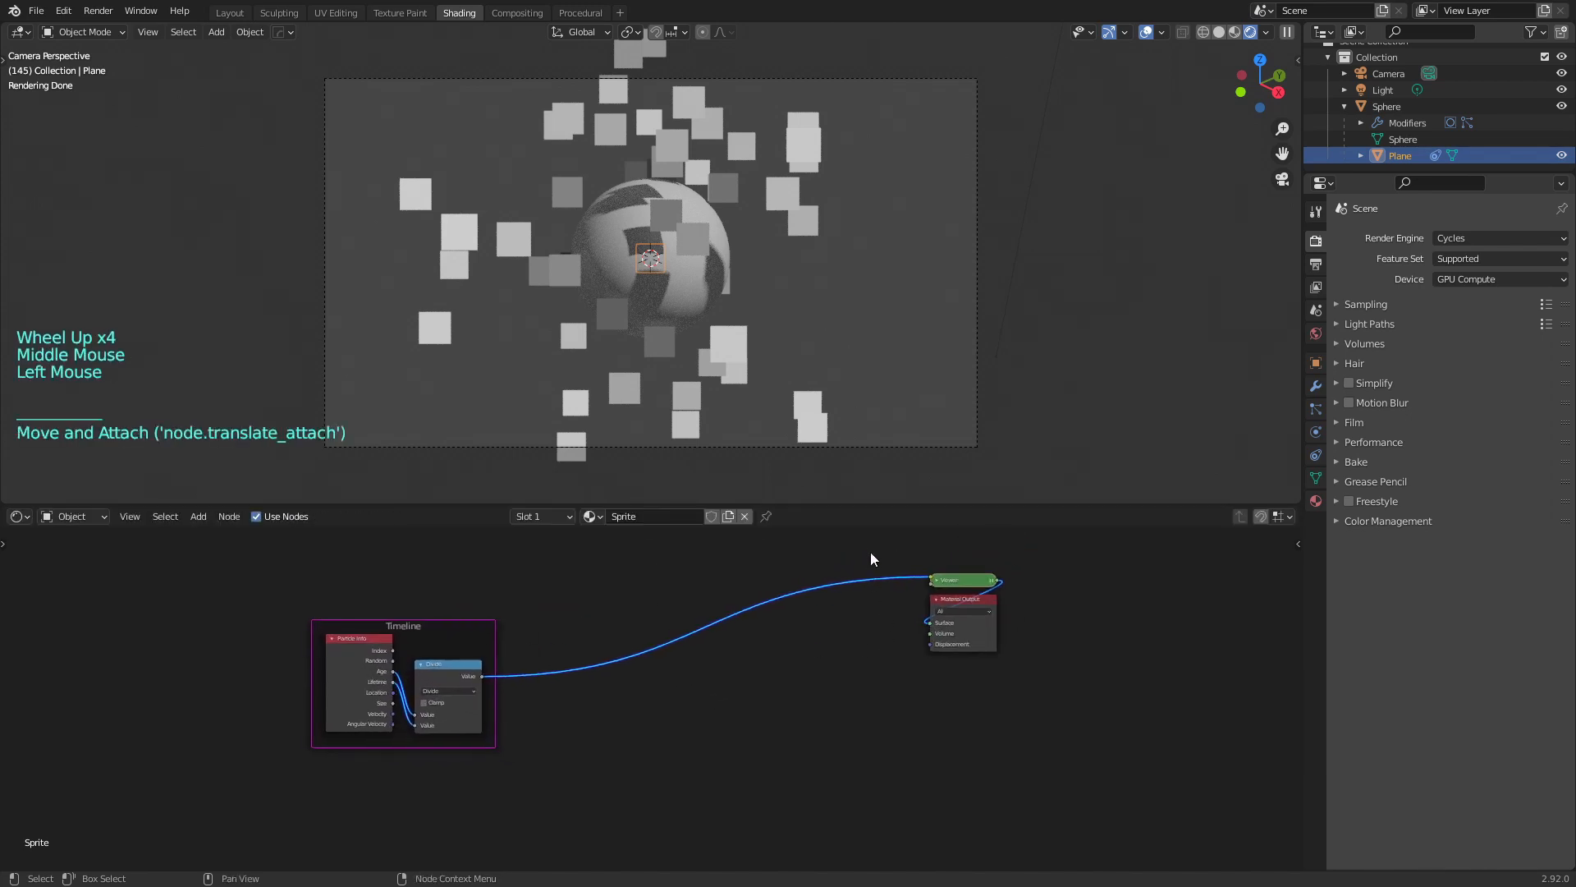
left_click_drag(871, 556, 1019, 618)
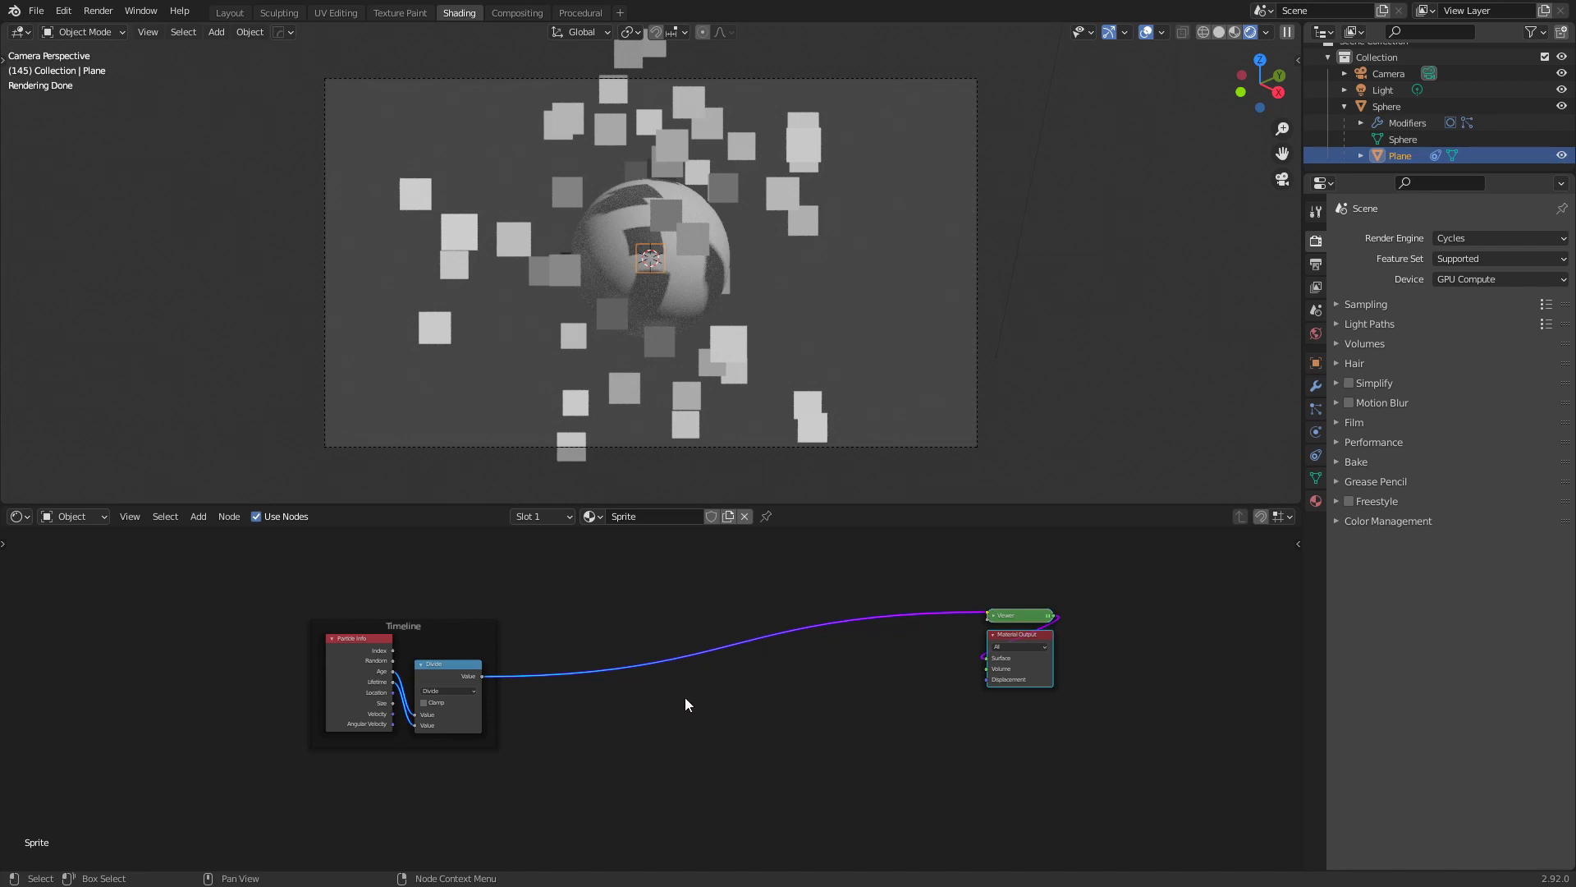
mouse_move(468, 661)
left_mouse_down()
mouse_move(436, 633)
mouse_move(446, 647)
left_mouse_up()
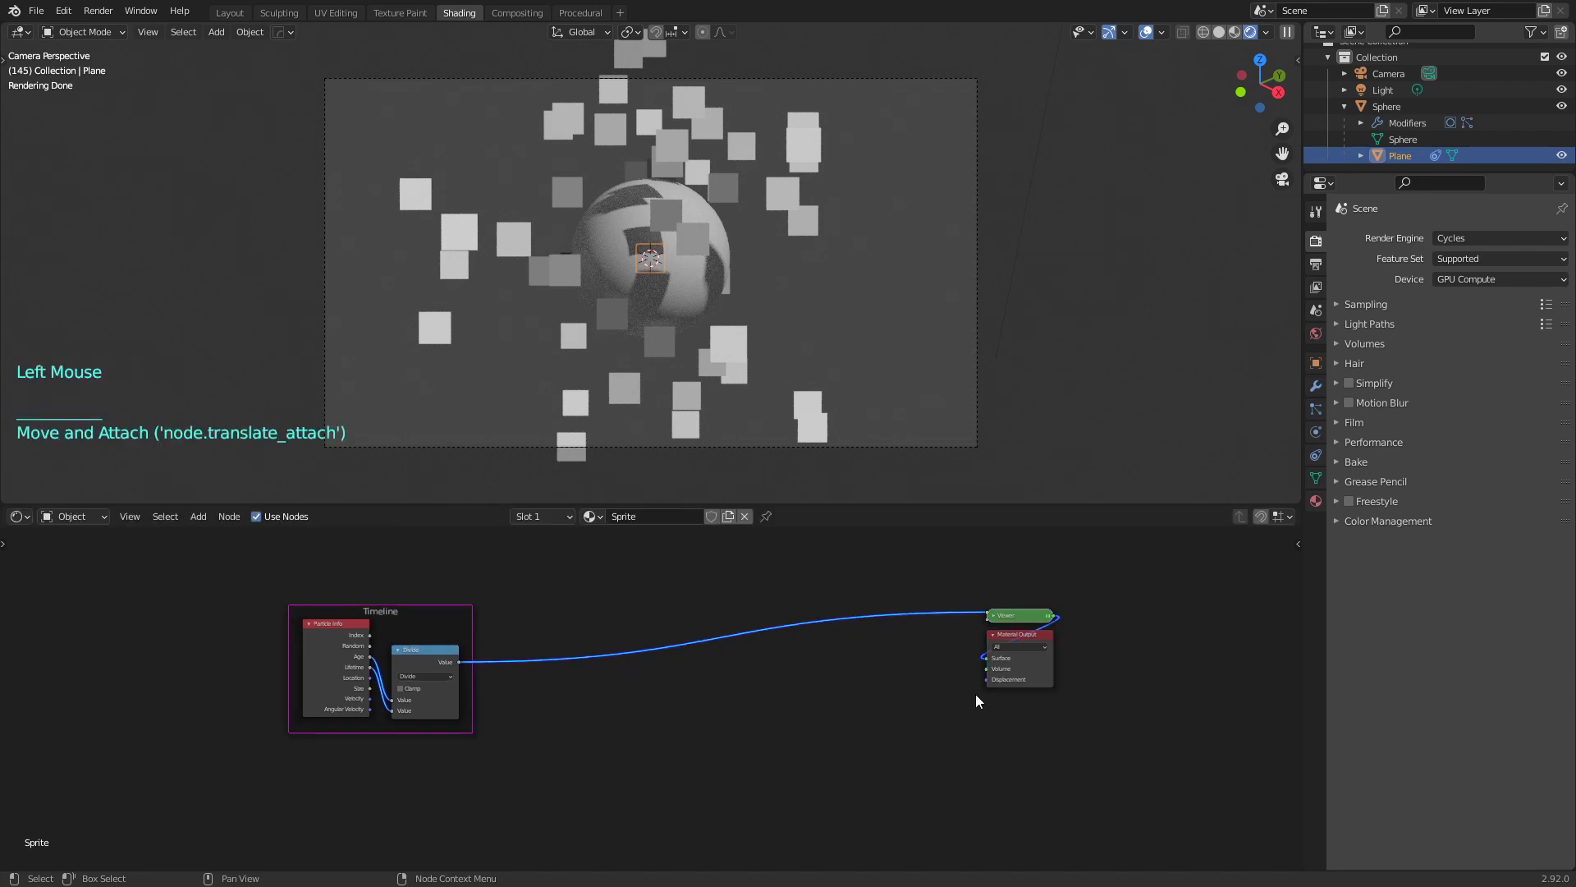
Widen the gap between the Timeline frame and the Viewer and Material Output nodes a little more
left_click_drag(955, 582, 1096, 775)
left_click_drag(1019, 625, 1052, 637)
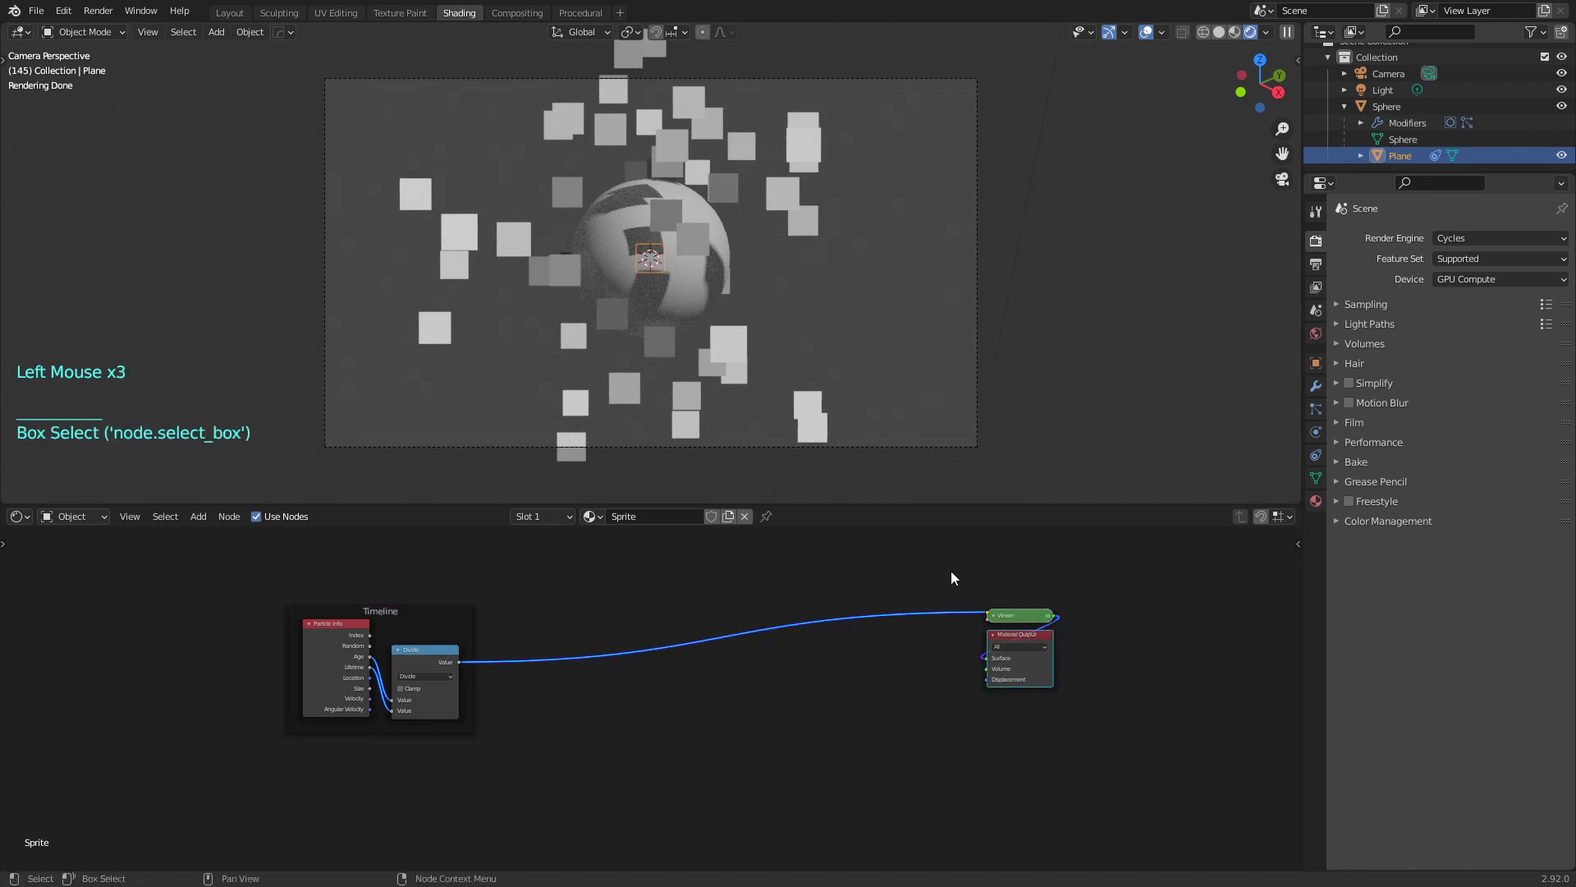
left_click_drag(951, 573, 1078, 733)
left_click_drag(1021, 618, 1052, 632)
left_click_drag(457, 630, 419, 638)
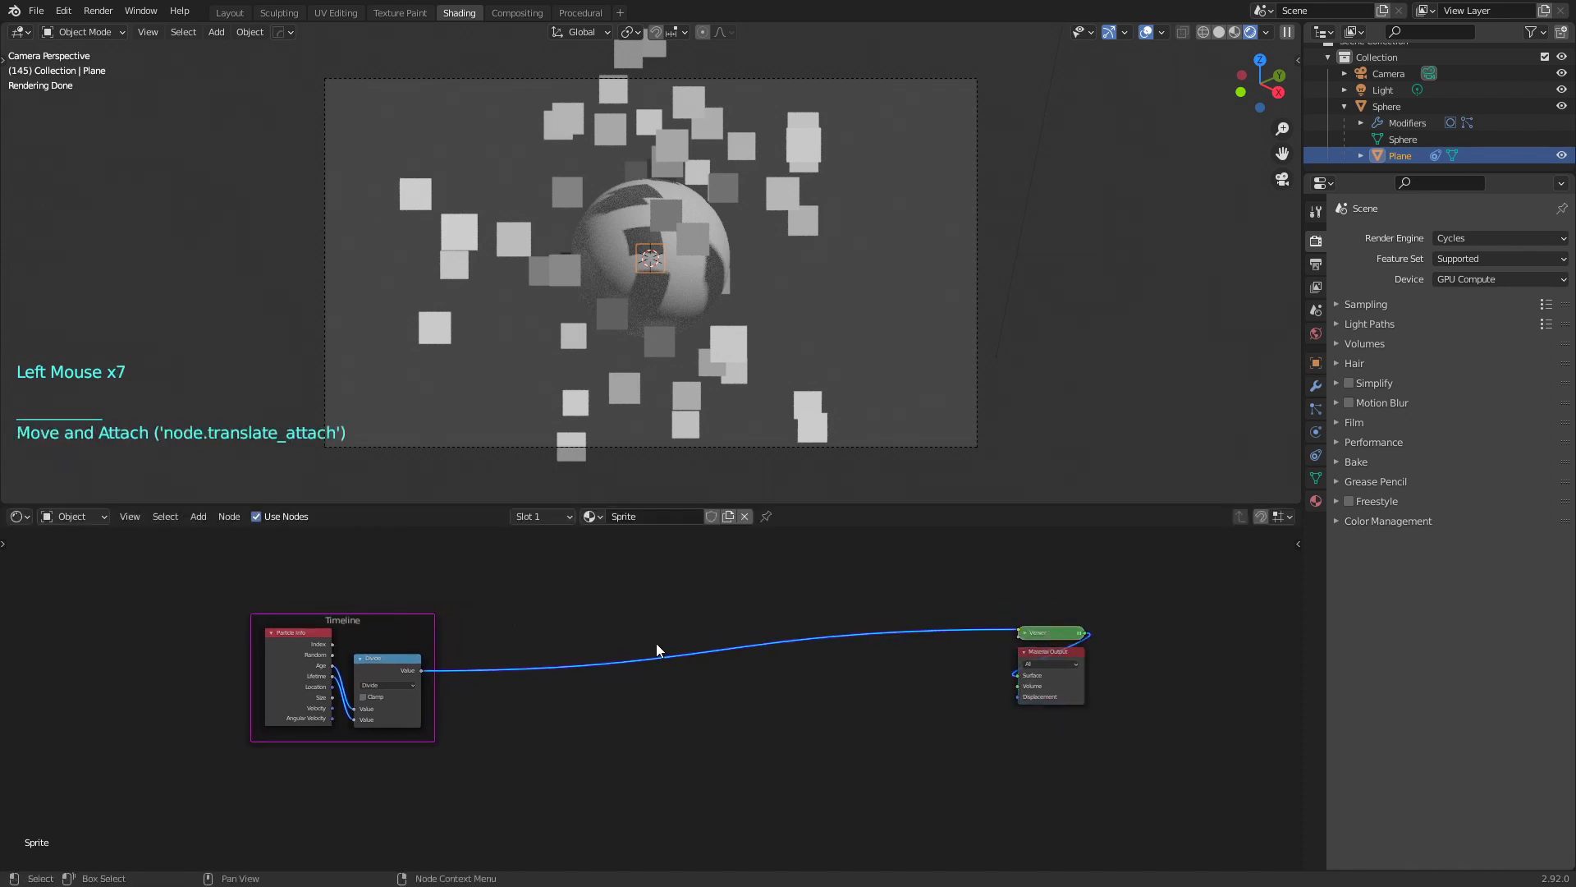
Enlarge the node editor's height and shift the Timeline frame slightly down and to the left
left_click_drag(873, 505, 872, 480)
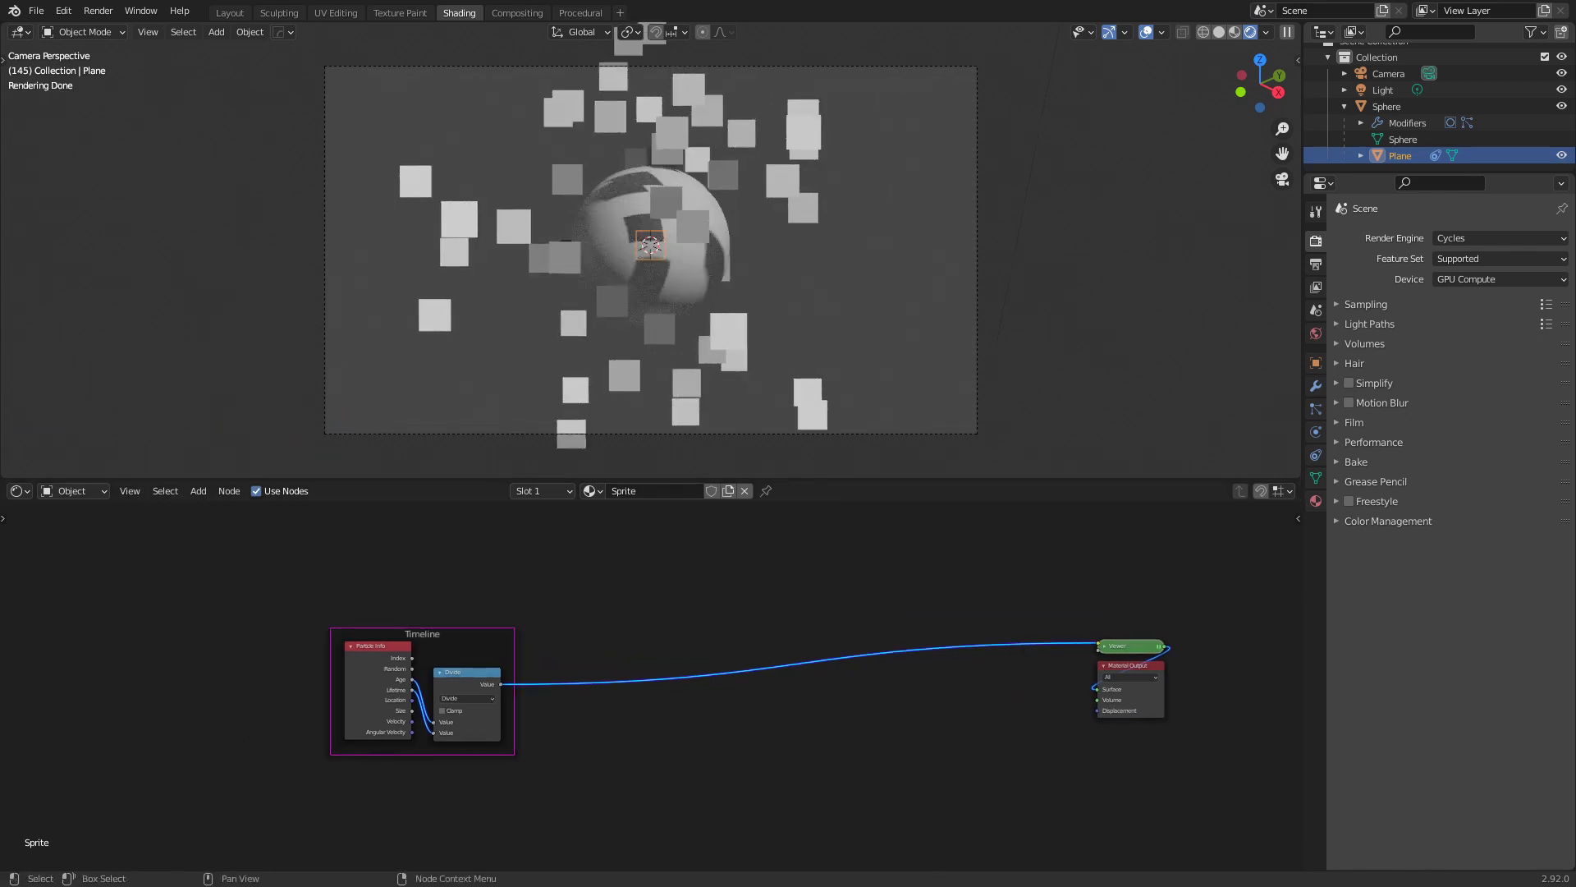
middle_click_drag(678, 688, 771, 727)
left_click_drag(592, 681, 546, 728)
Add a Value node above the Timeline frame and label it X
middle_click_drag(586, 638, 616, 679)
key("shift+a")
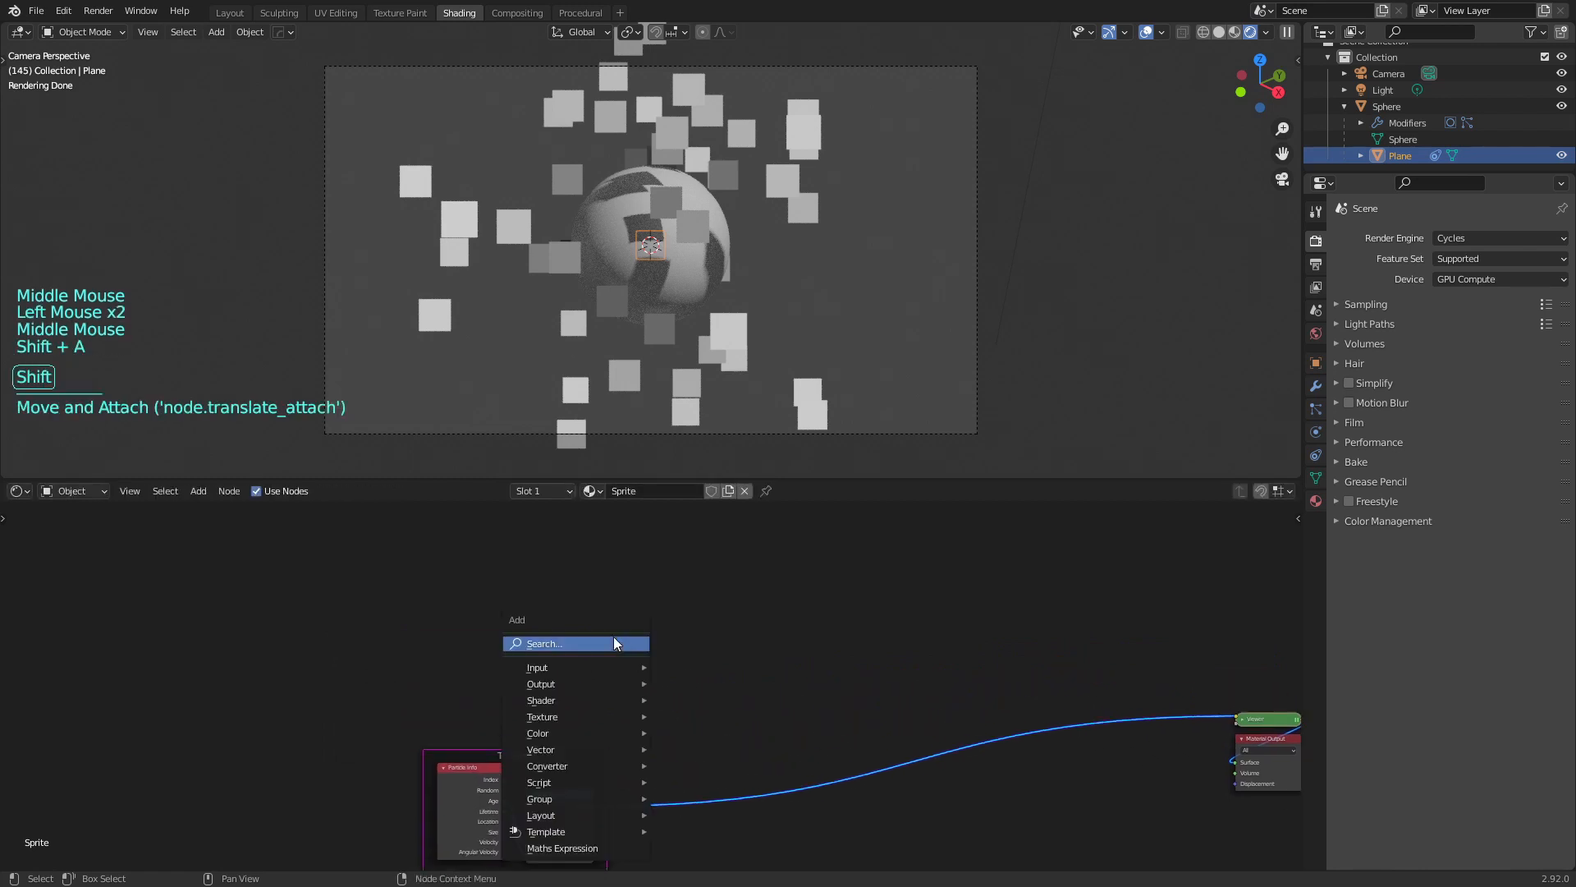
left_click(613, 637)
type("value")
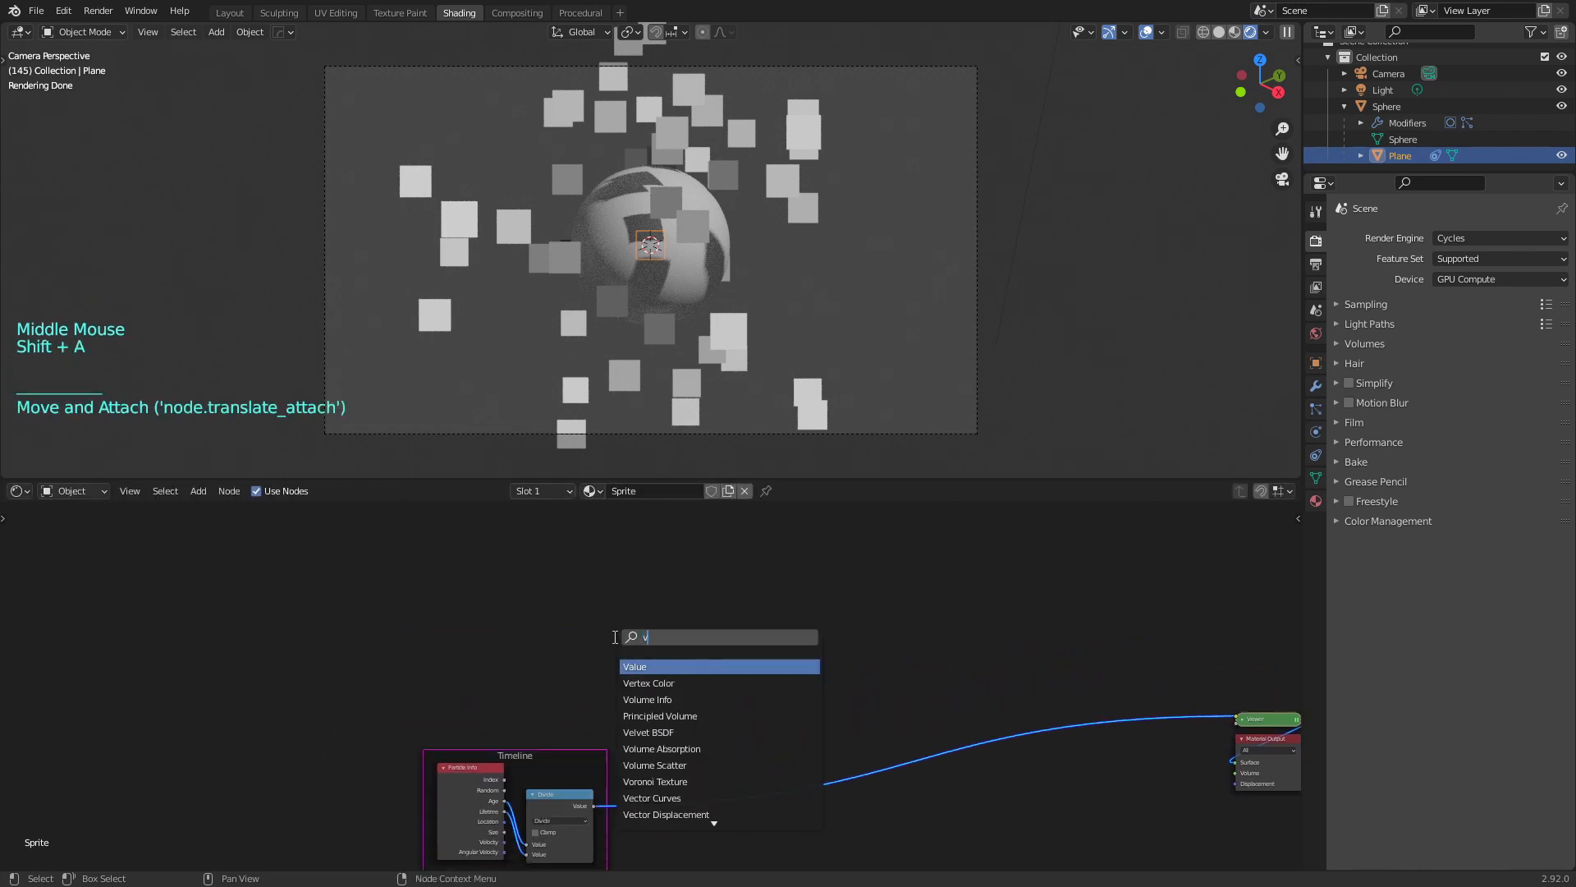
left_click(645, 667)
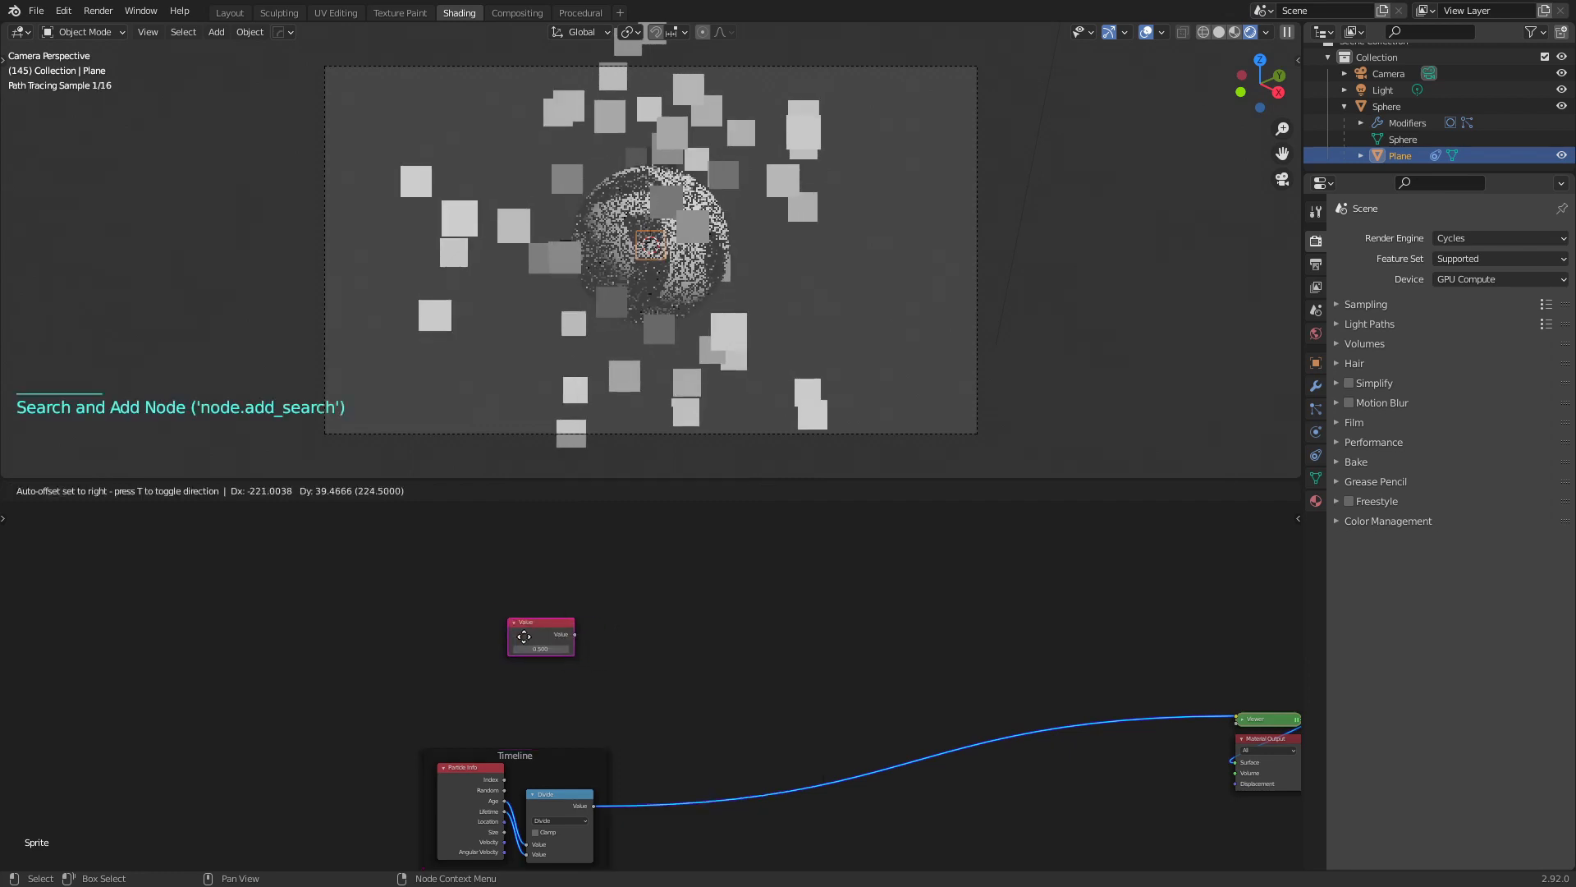
left_click(515, 614)
right_click(515, 614)
left_click(514, 616)
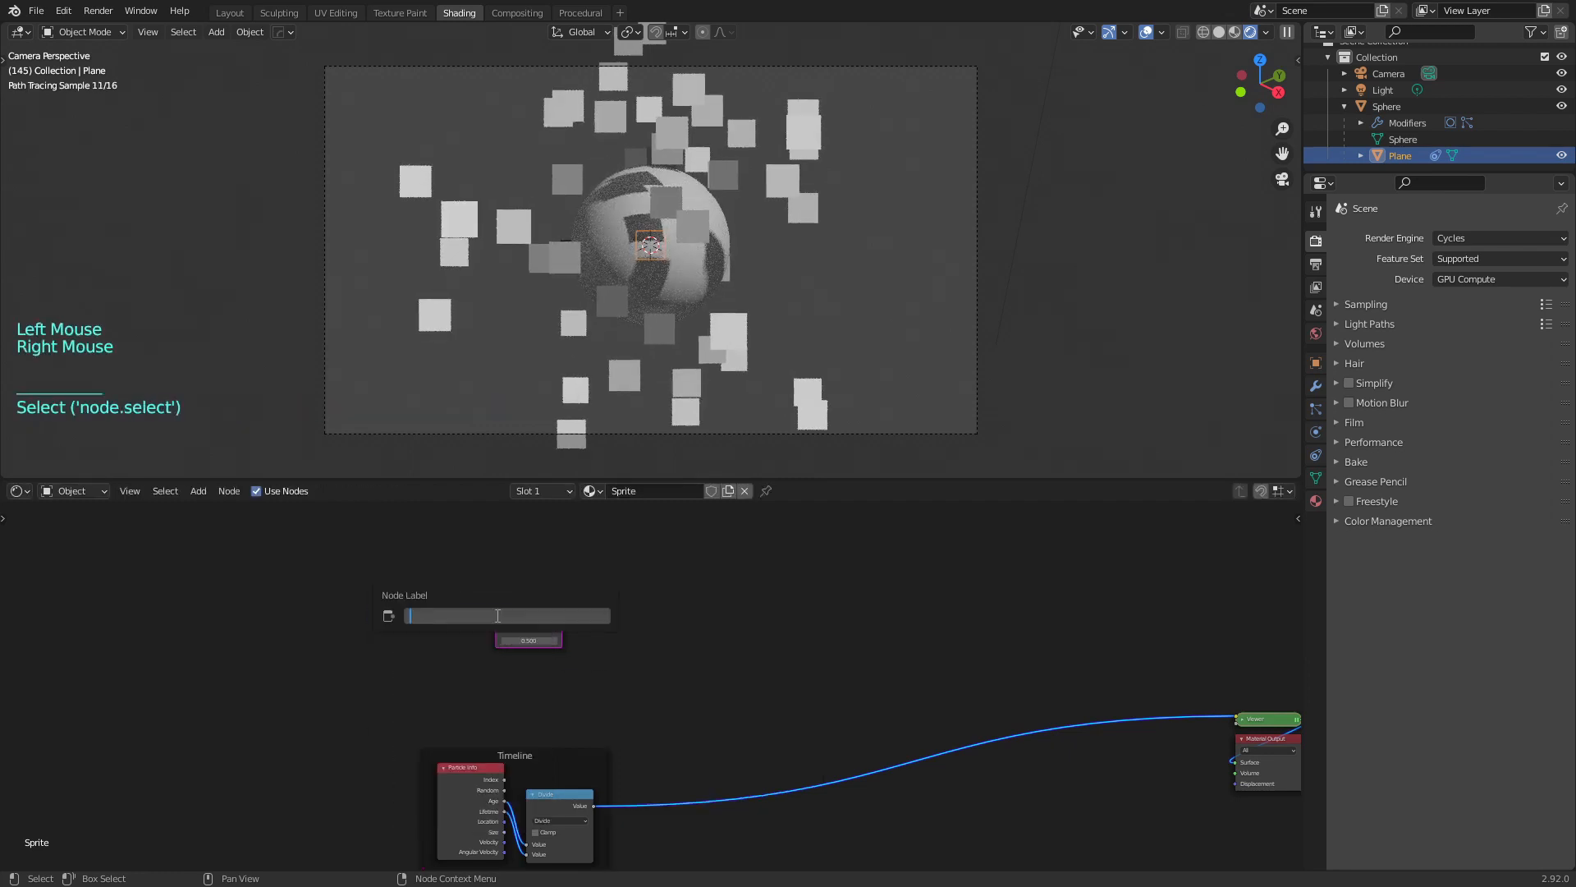
type("X")
key("Return")
Duplicate the X value node, place the copy directly below it and label it y
scroll(501, 610, "up", 5)
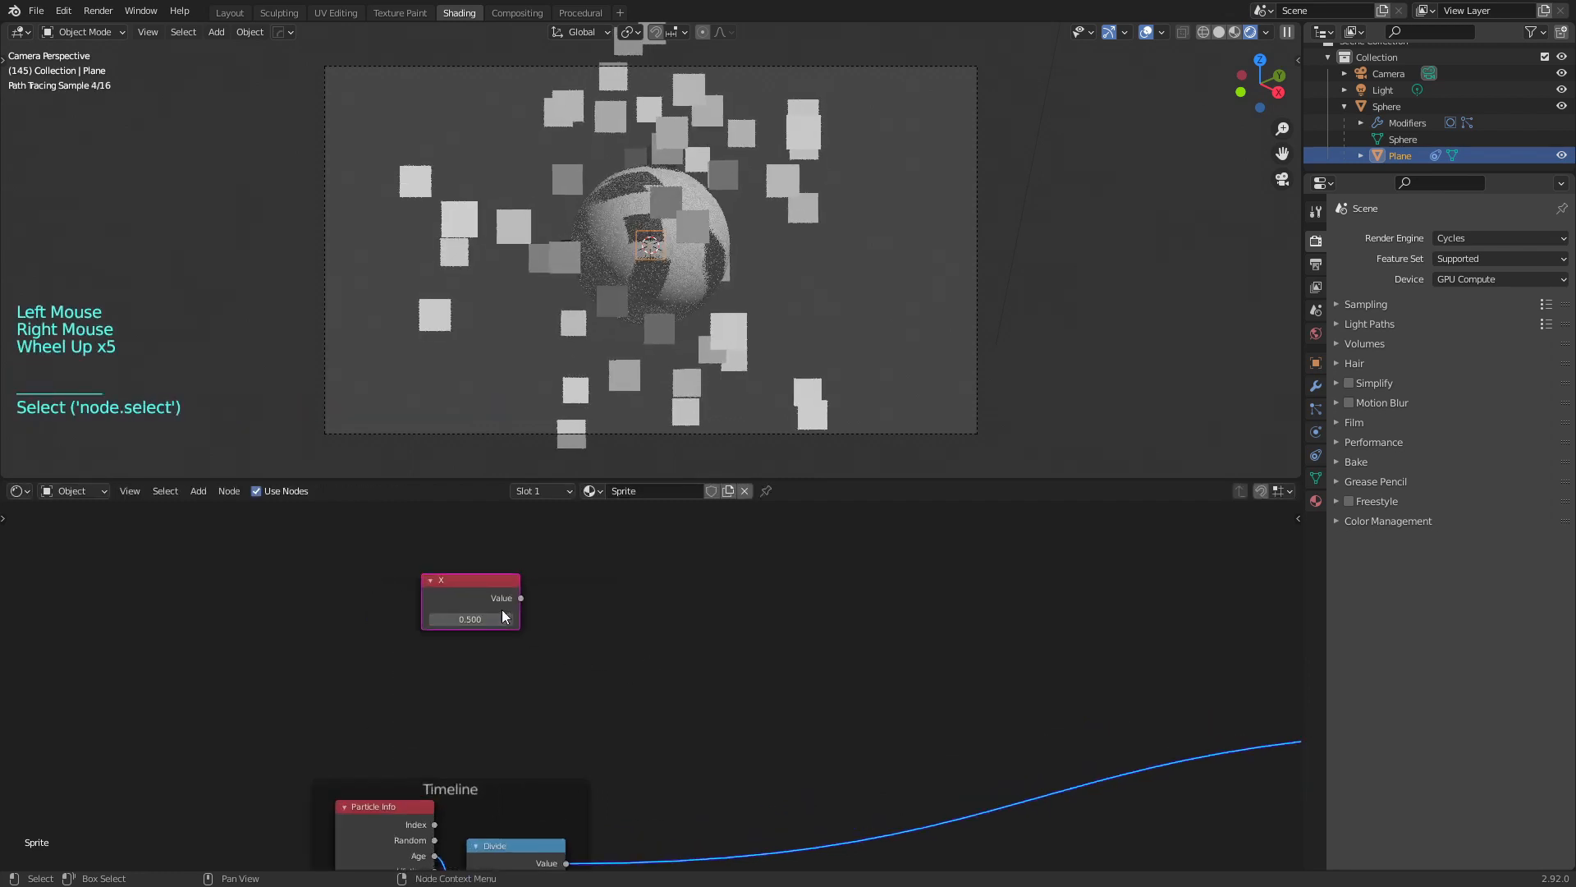
left_click(464, 580)
key("shift+d")
right_click(450, 660)
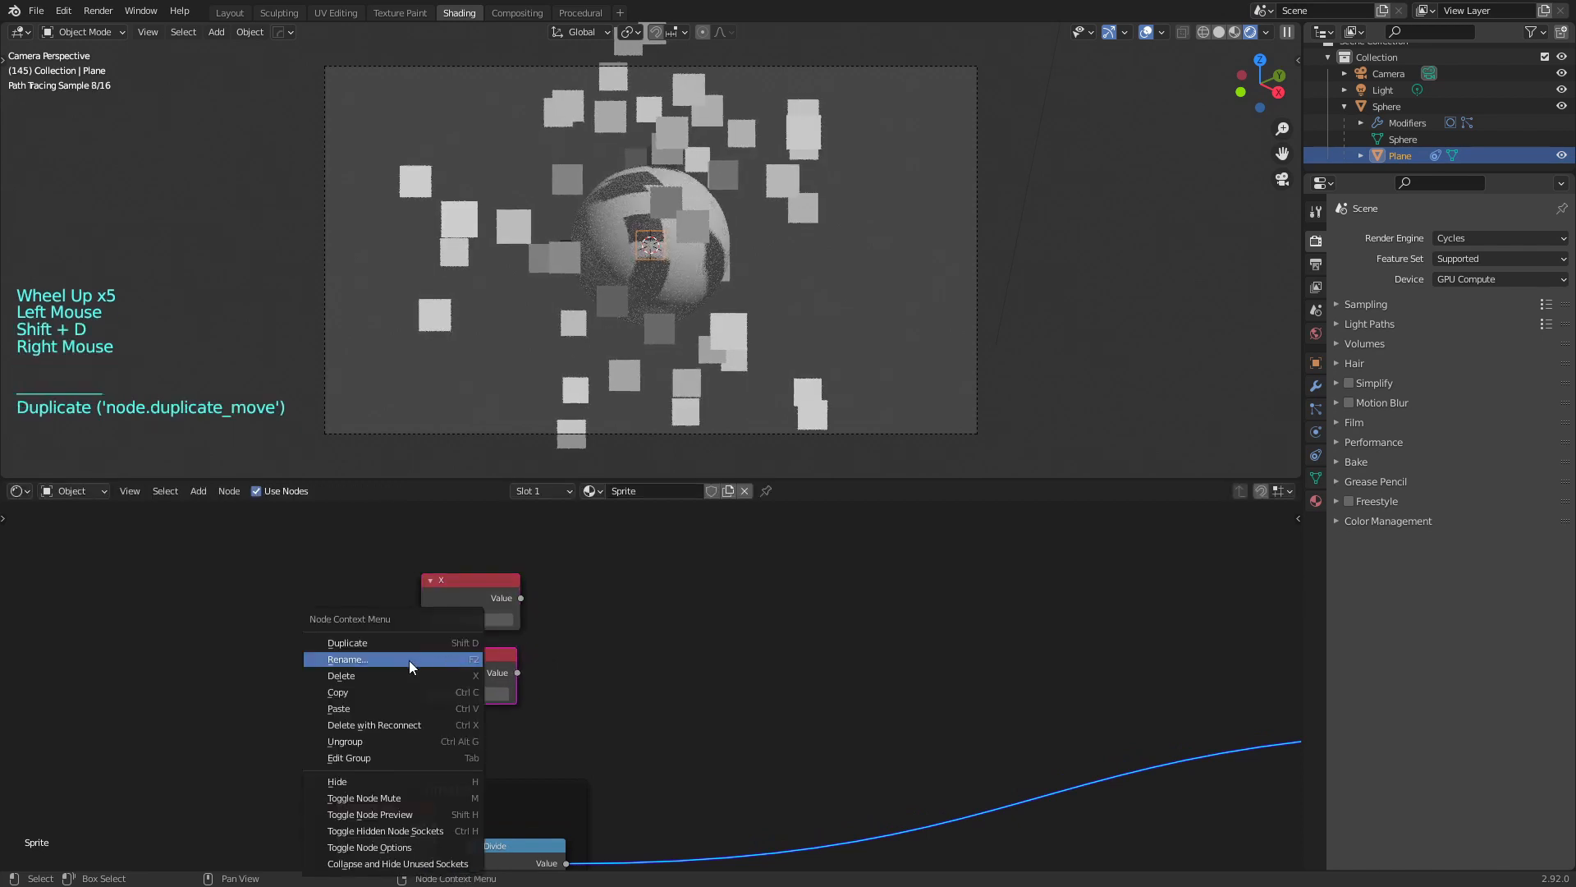
left_click(409, 660)
type("y")
key("Return")
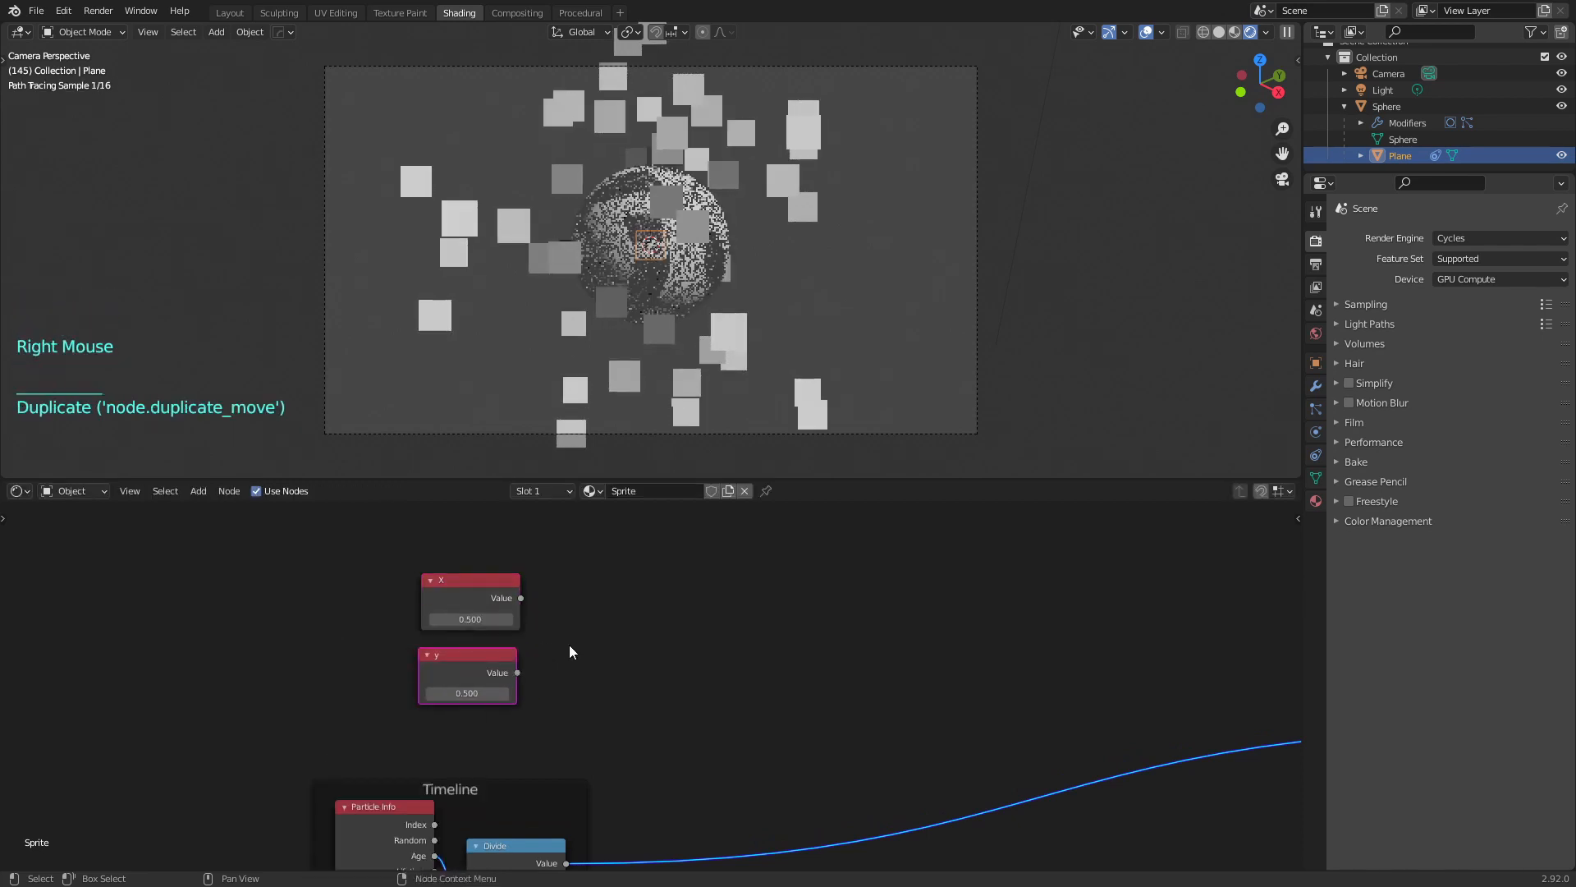
Set both the X and y value nodes to 3
left_click(473, 621)
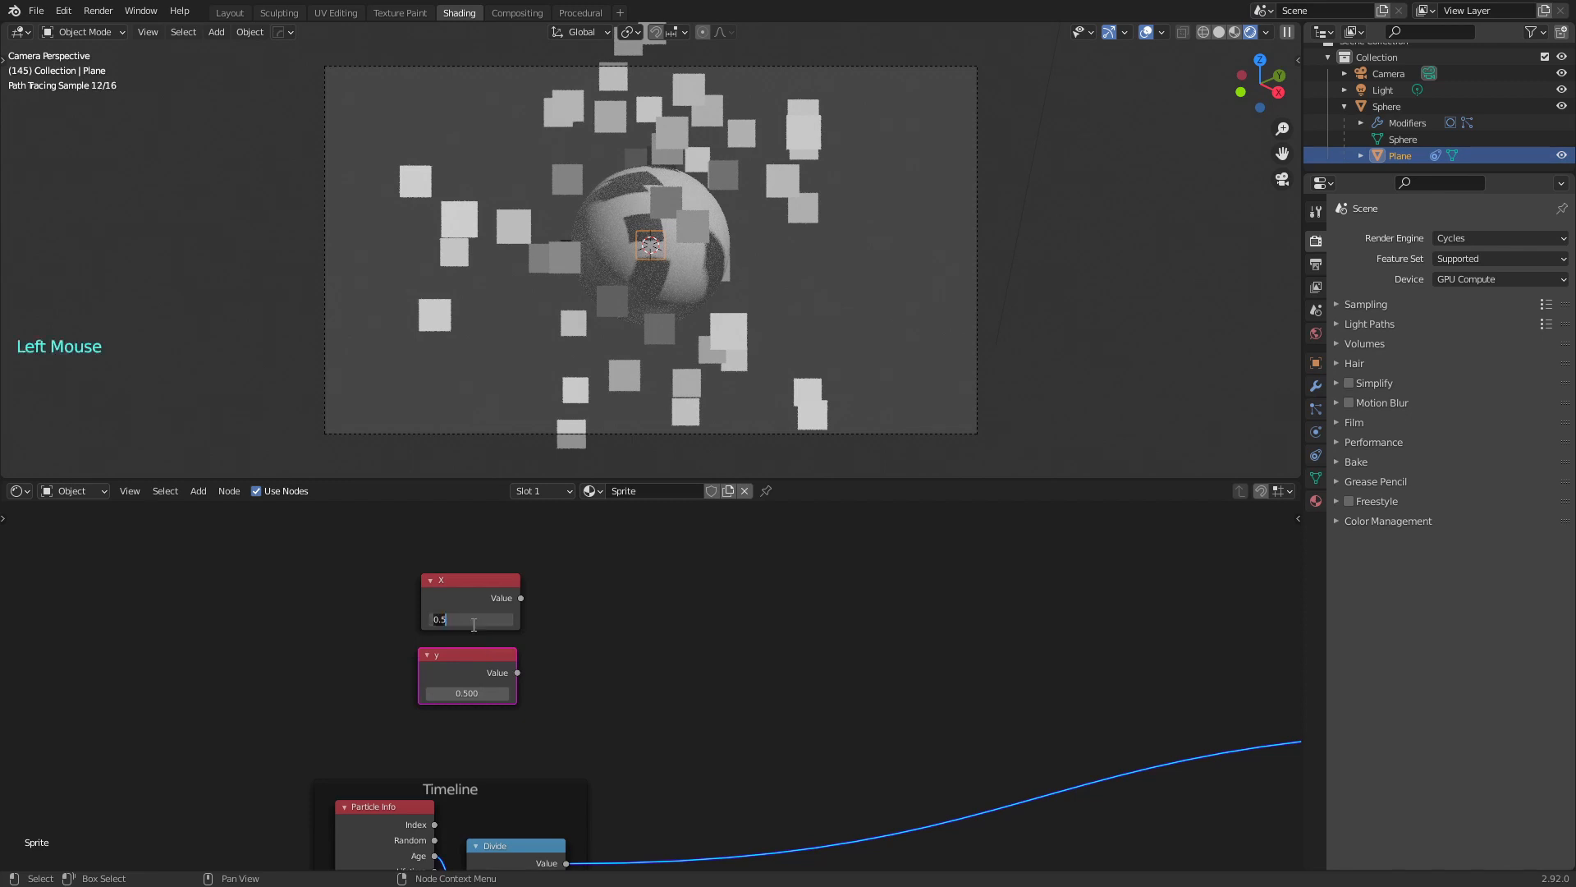
type("3")
key("Return")
double_click(485, 687)
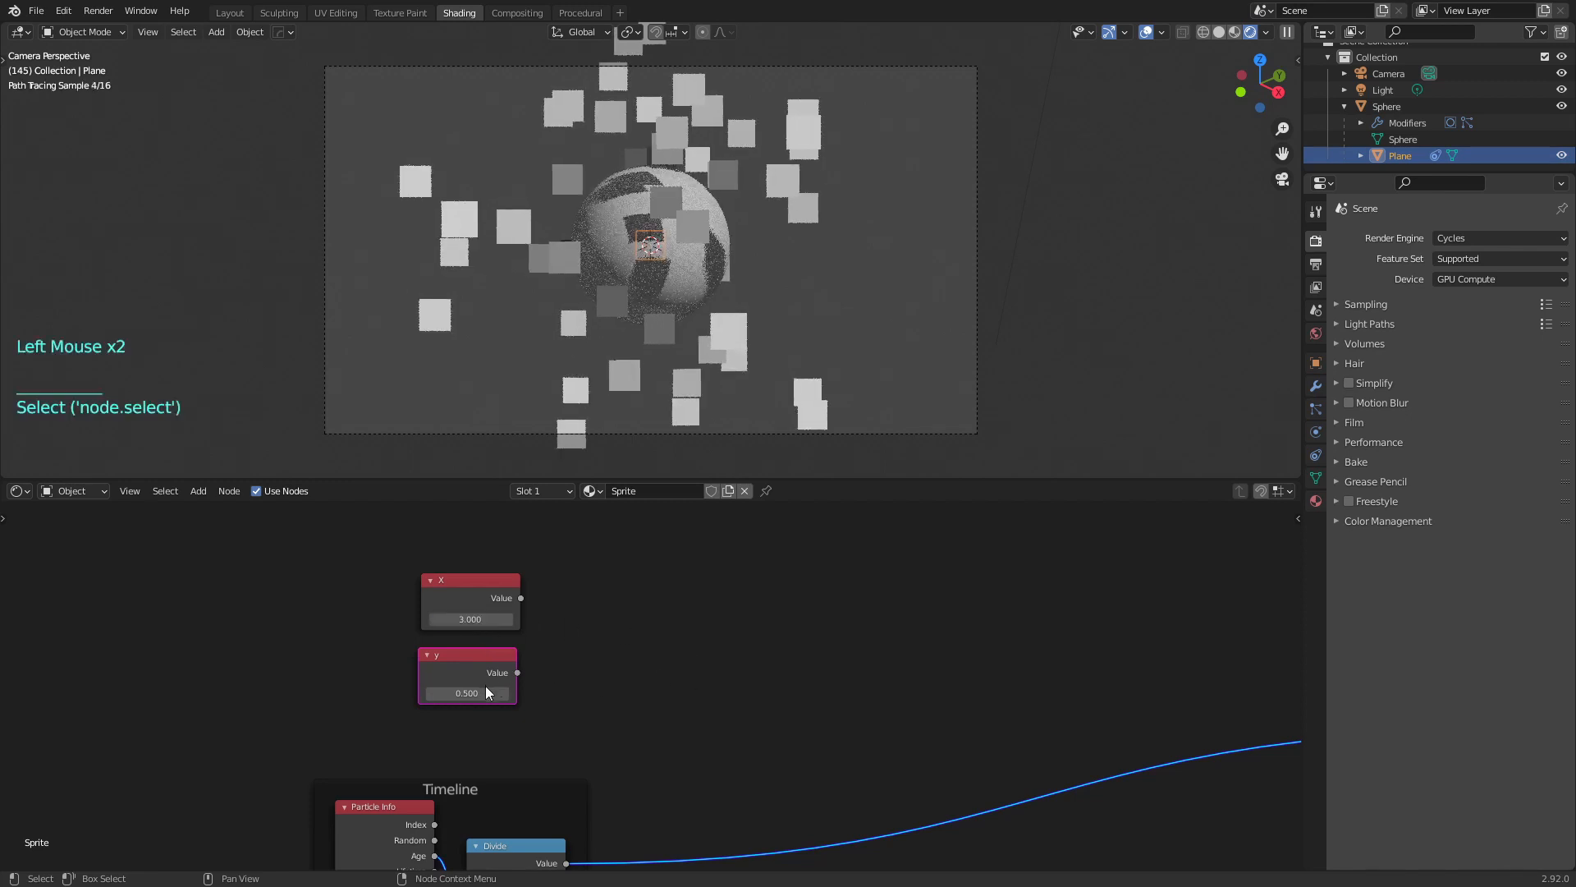
type("3")
key("Return")
Add a UV Map node above the X node and preview its UV output on the planes
scroll(665, 657, "down", 4)
middle_click_drag(673, 613, 578, 594)
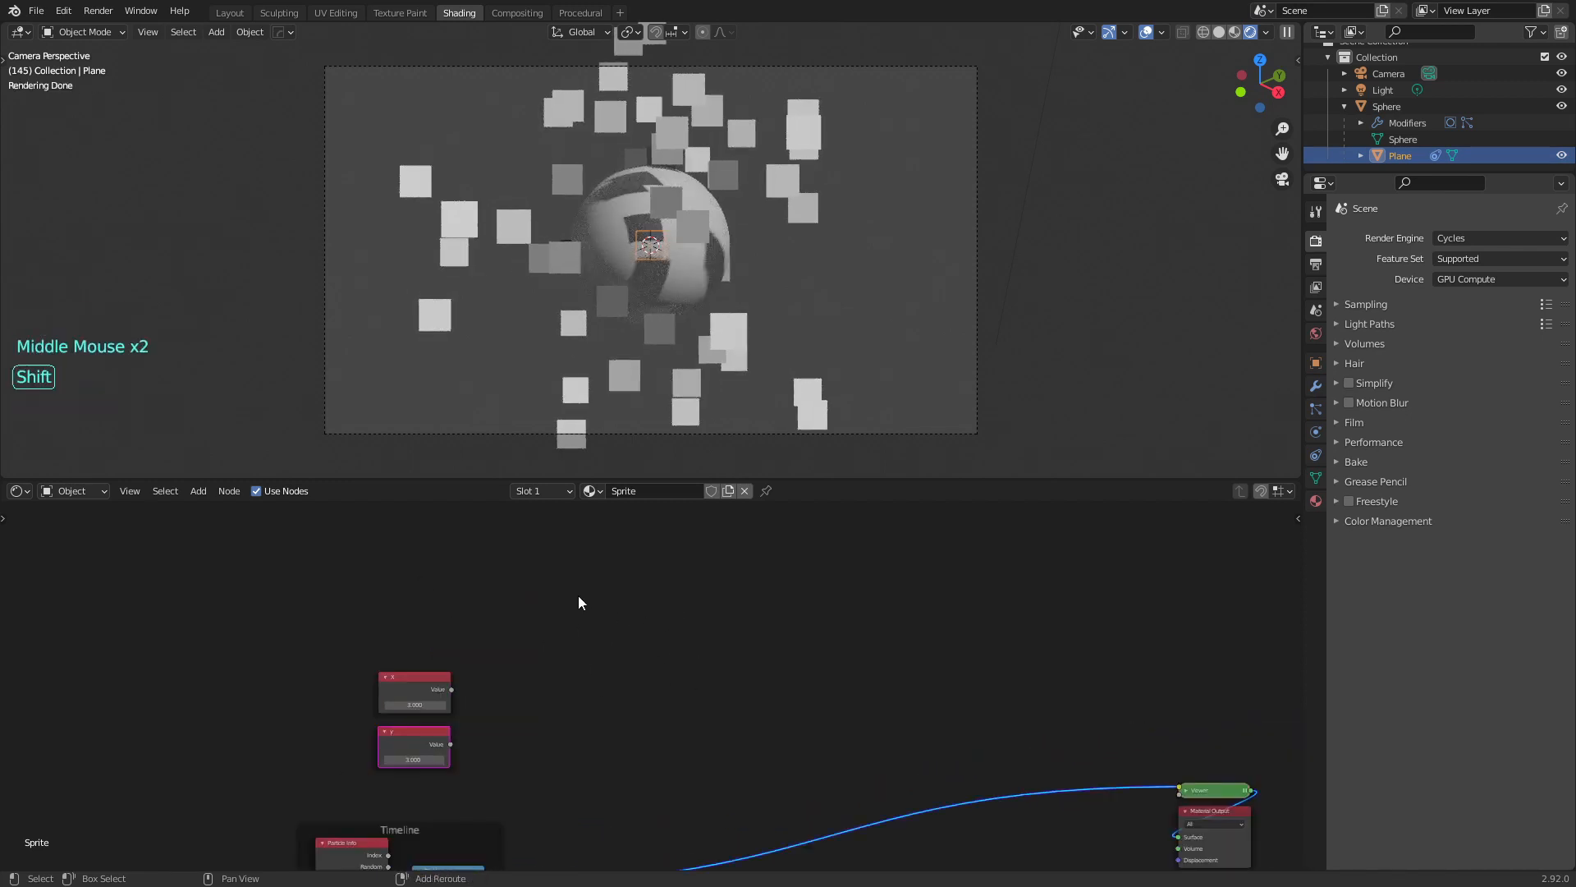
key("shift+a")
type("UV")
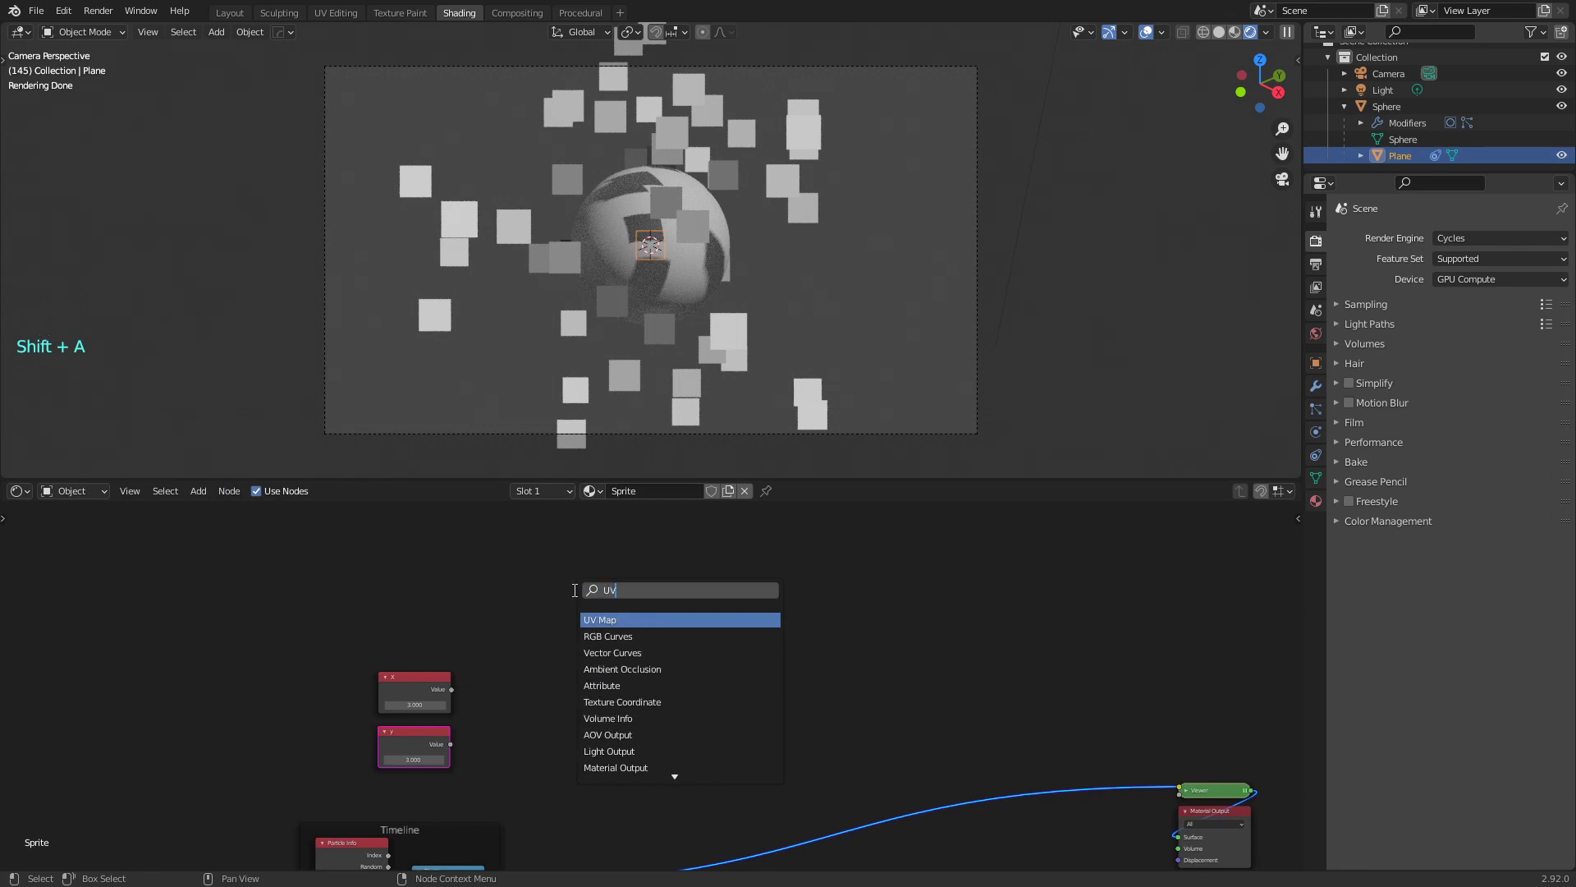
key("Return")
left_click(455, 598)
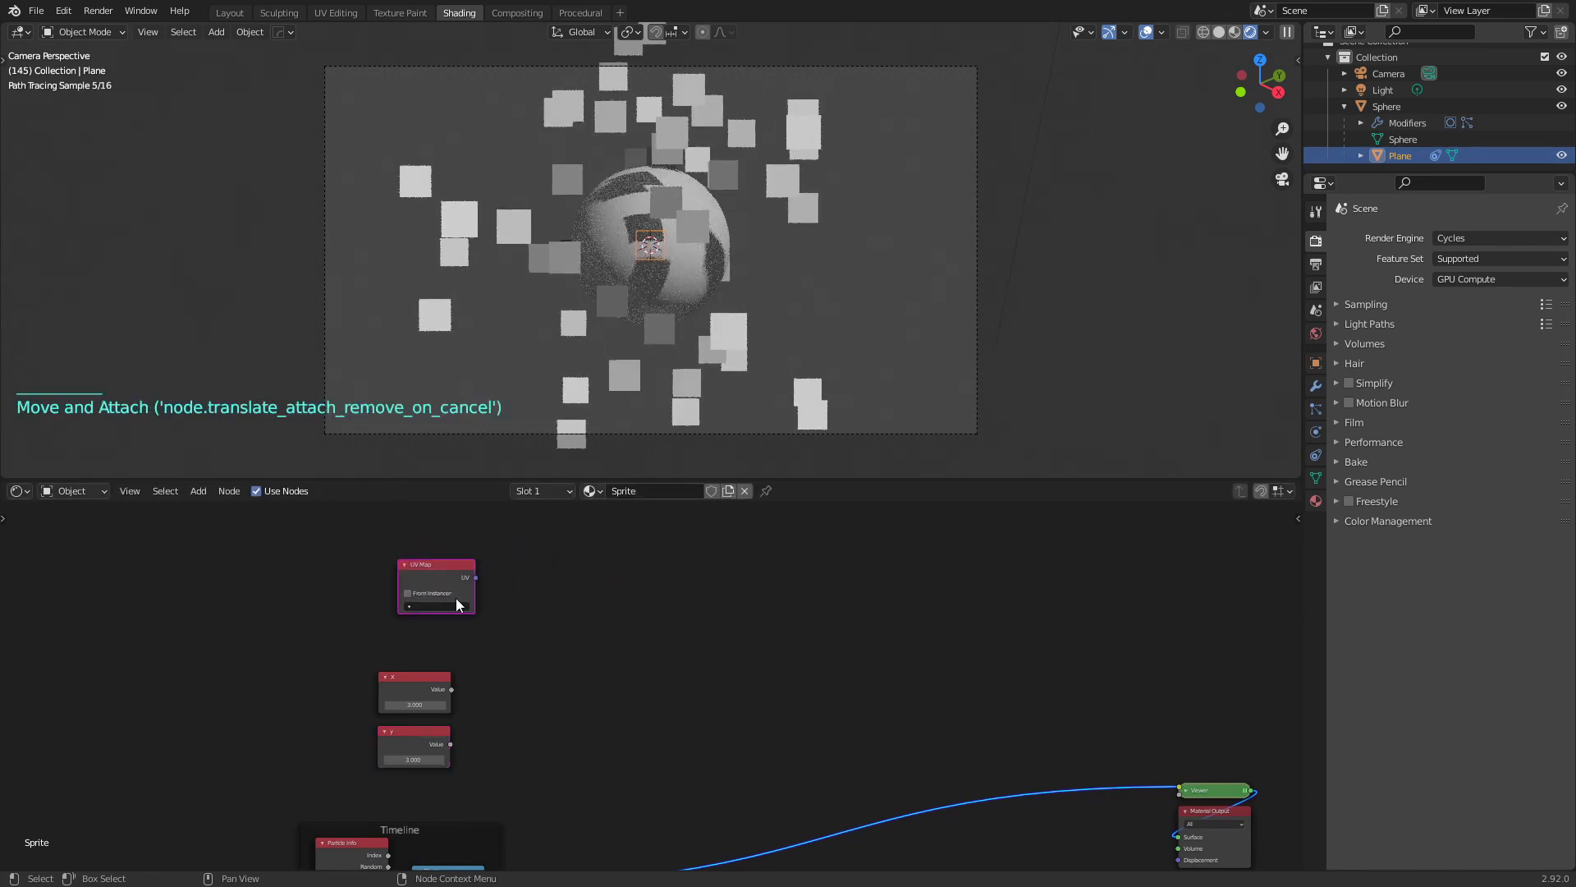
left_click(445, 579, "ctrl+shift")
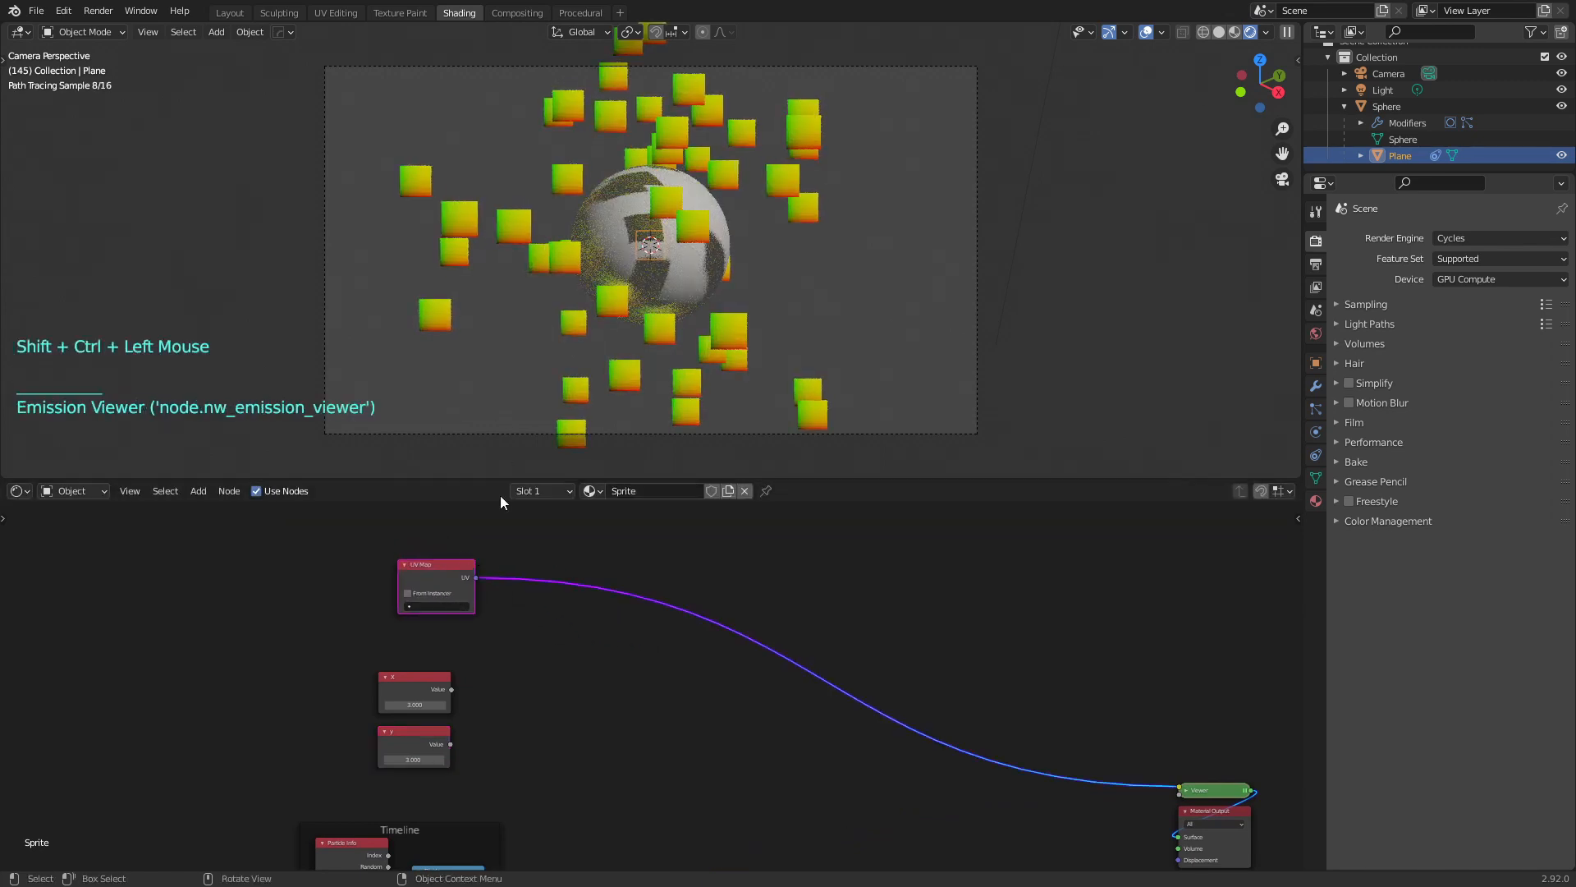
Insert a Vector Math node on the link between the UV Map node and the Viewer and set it to Divide
left_click_drag(439, 578, 420, 568)
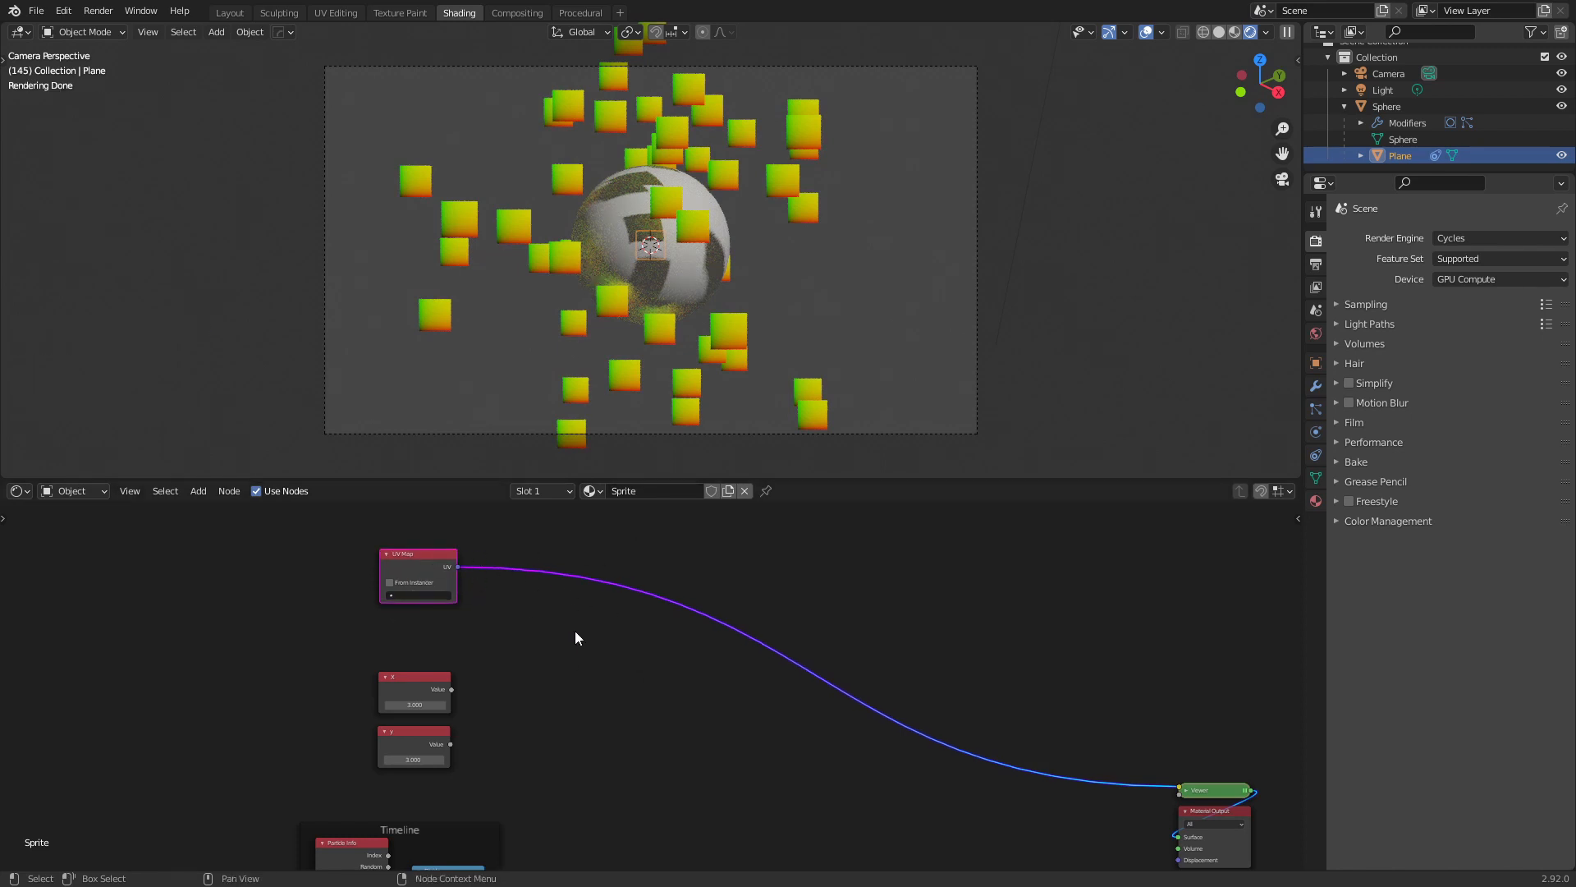
middle_click_drag(590, 639, 664, 630)
scroll(664, 629, "up", 3)
key("shift+a")
type("svect")
left_click(722, 647)
left_click(648, 540)
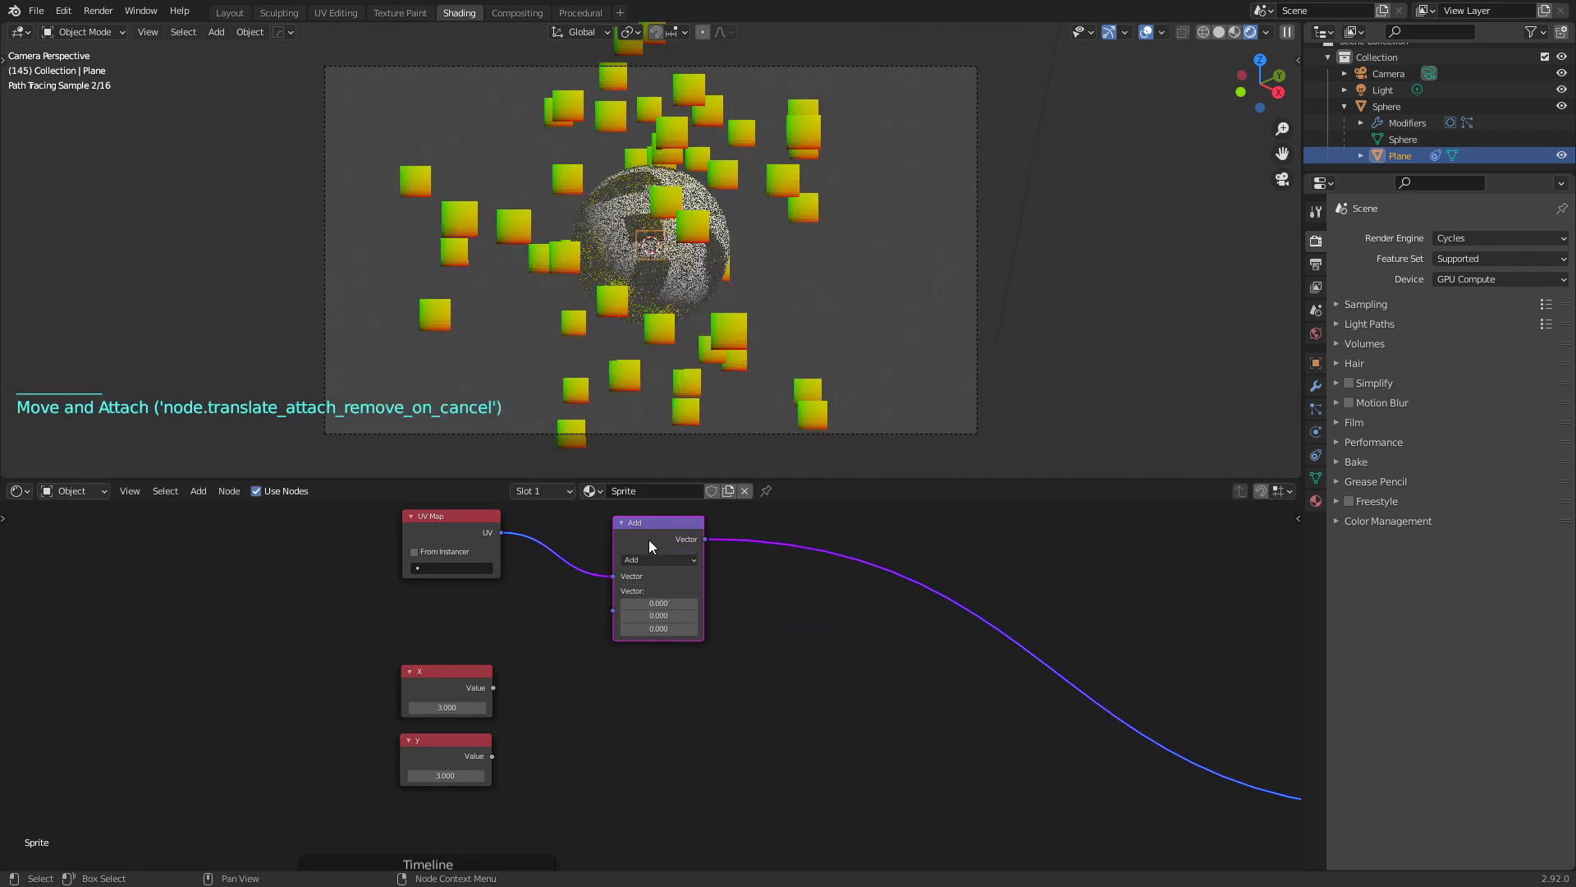
left_click(654, 560)
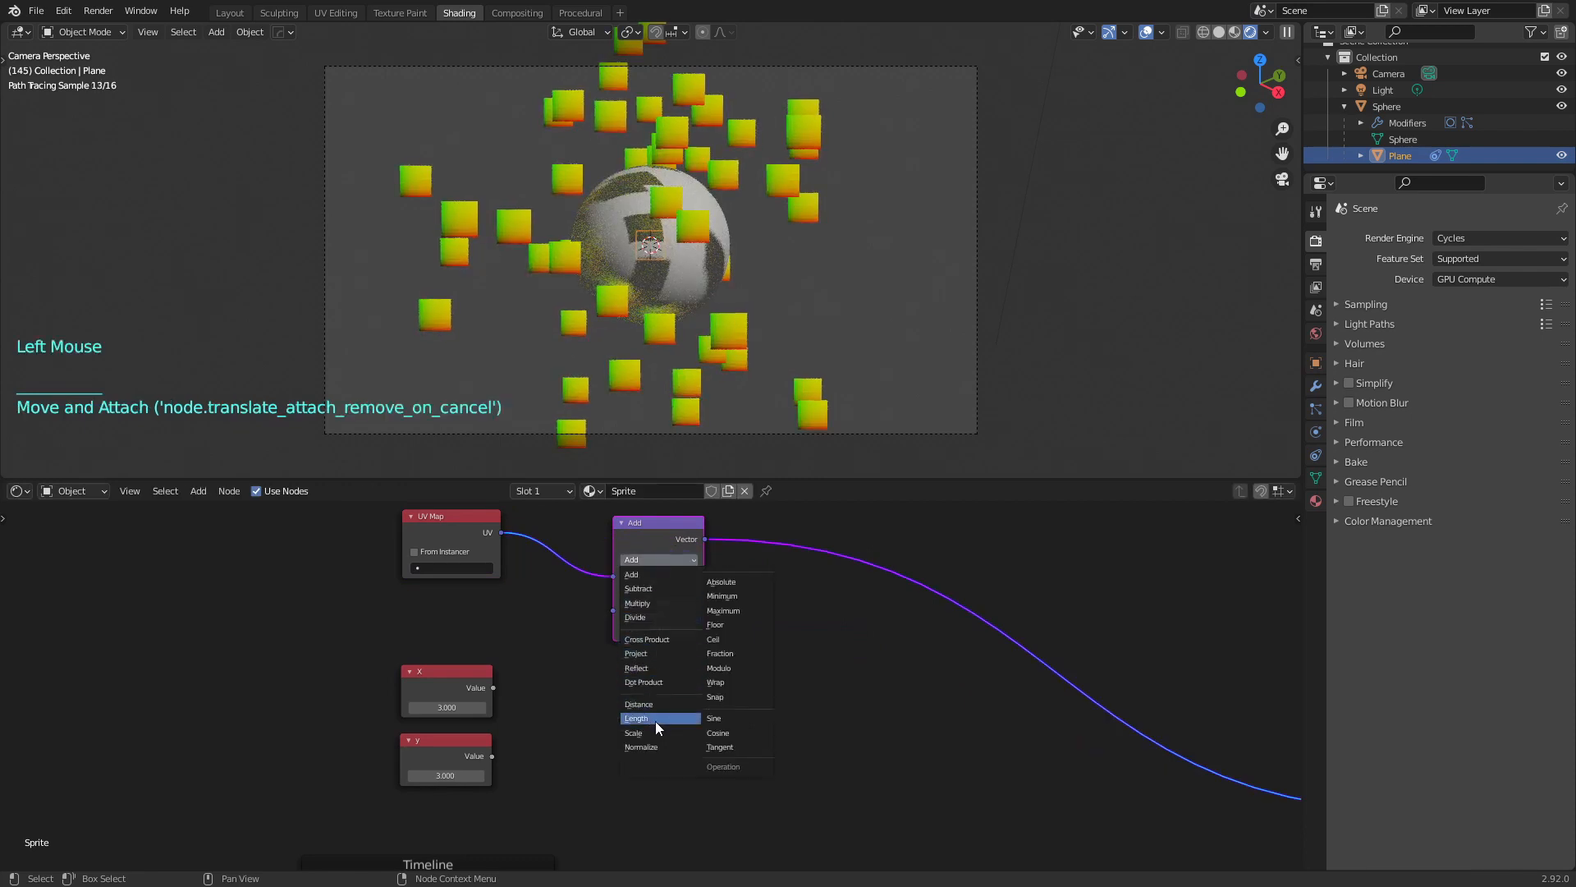
left_click(642, 616)
Add a Combine XYZ node before the Divide node and feed its X and Y inputs from the X and y value nodes
middle_click_drag(528, 633, 595, 634)
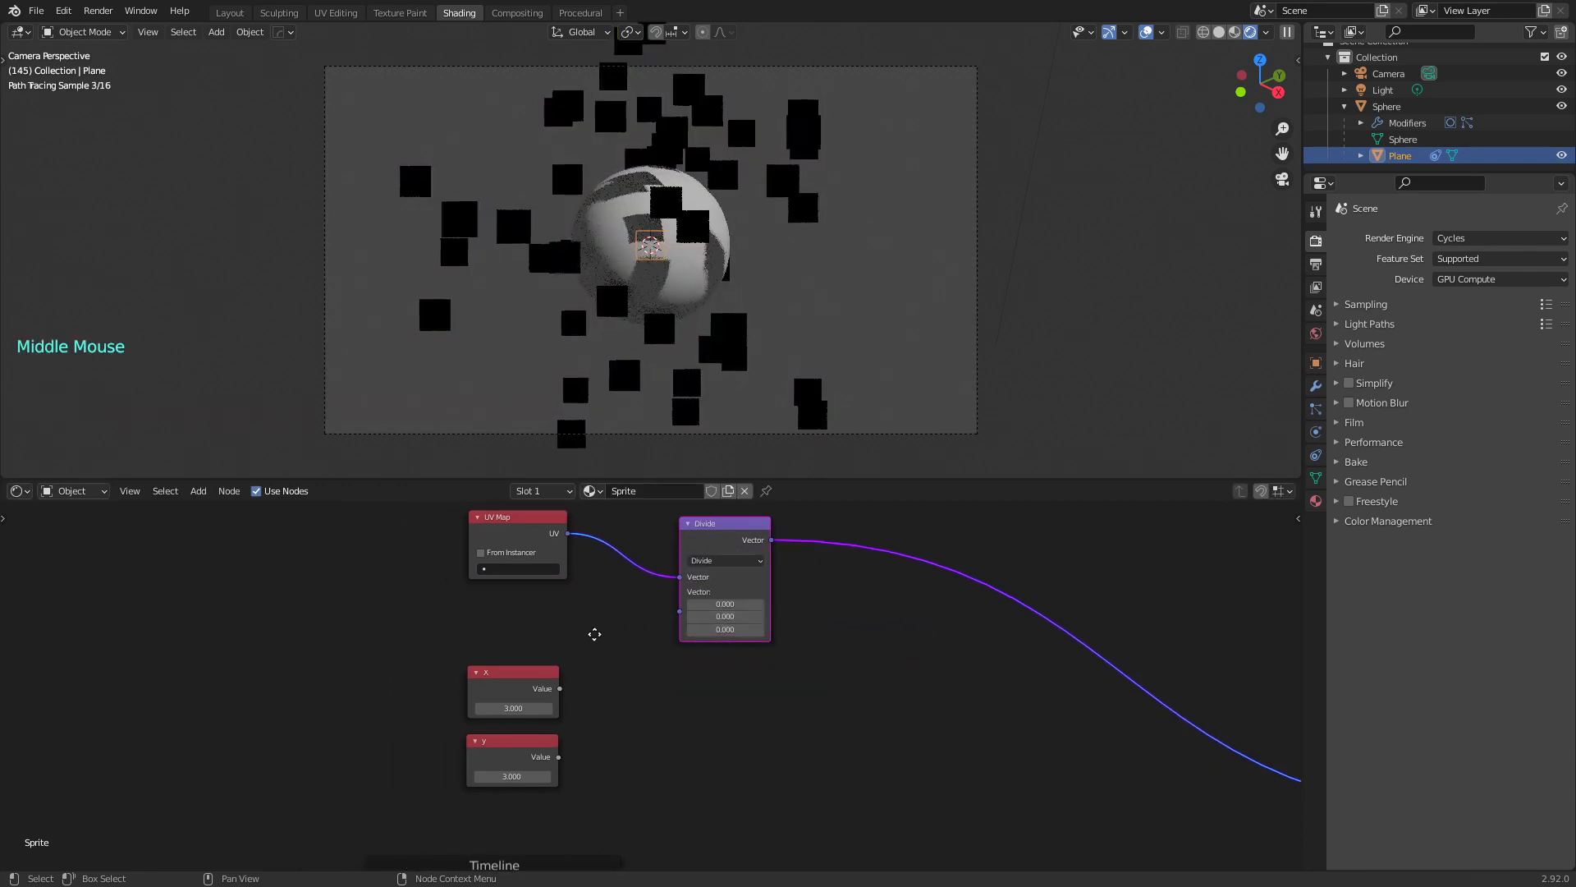
left_click_drag(695, 526, 725, 523)
key("shift+a")
type("s")
type("comb")
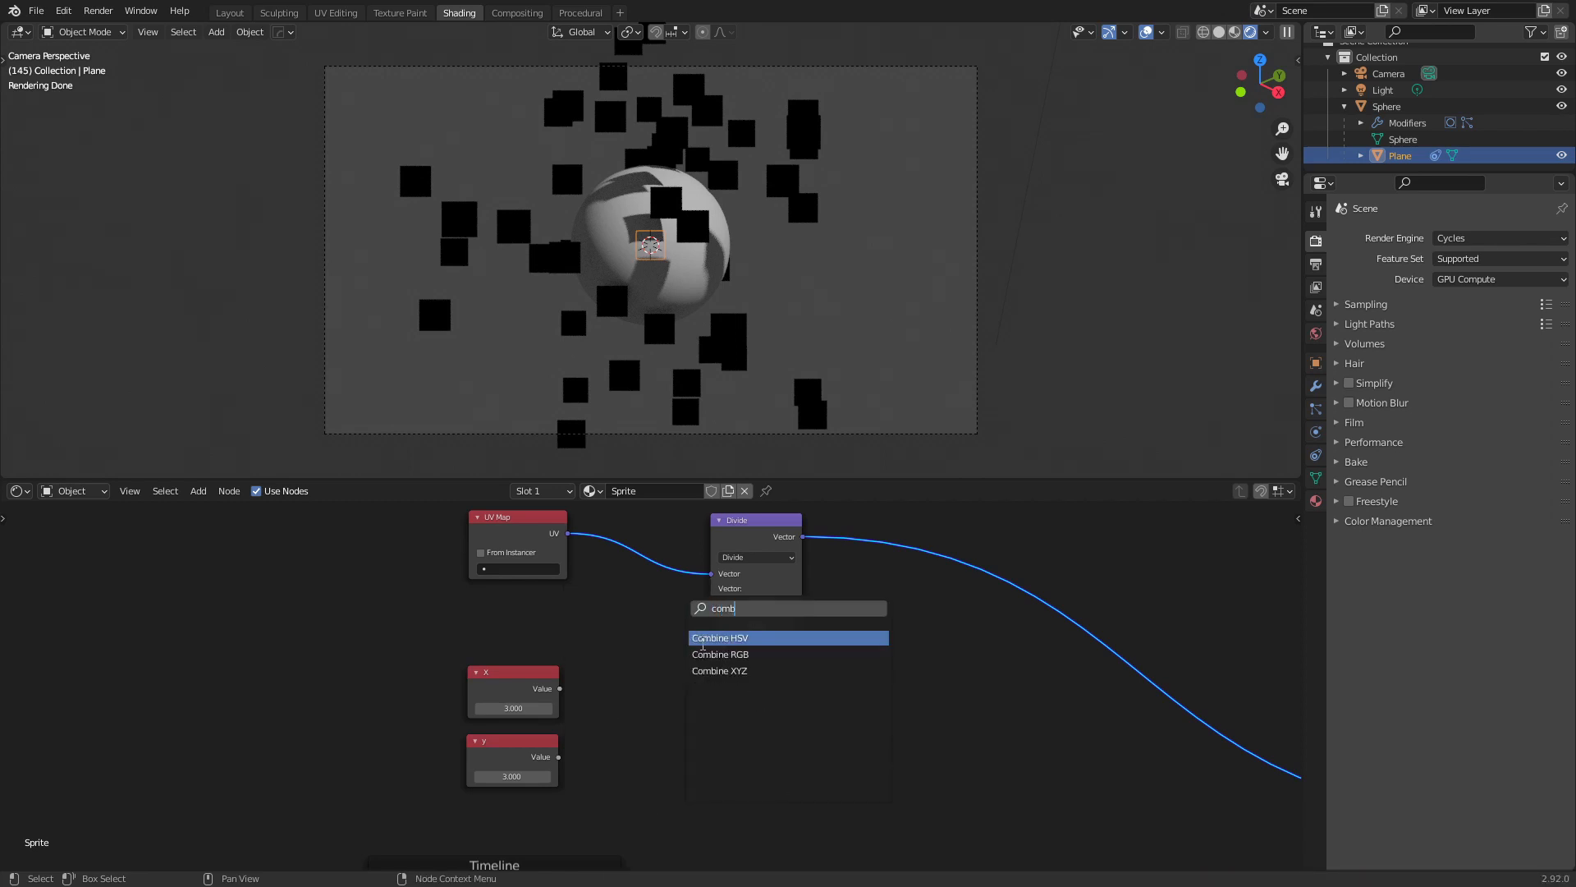
left_click(720, 671)
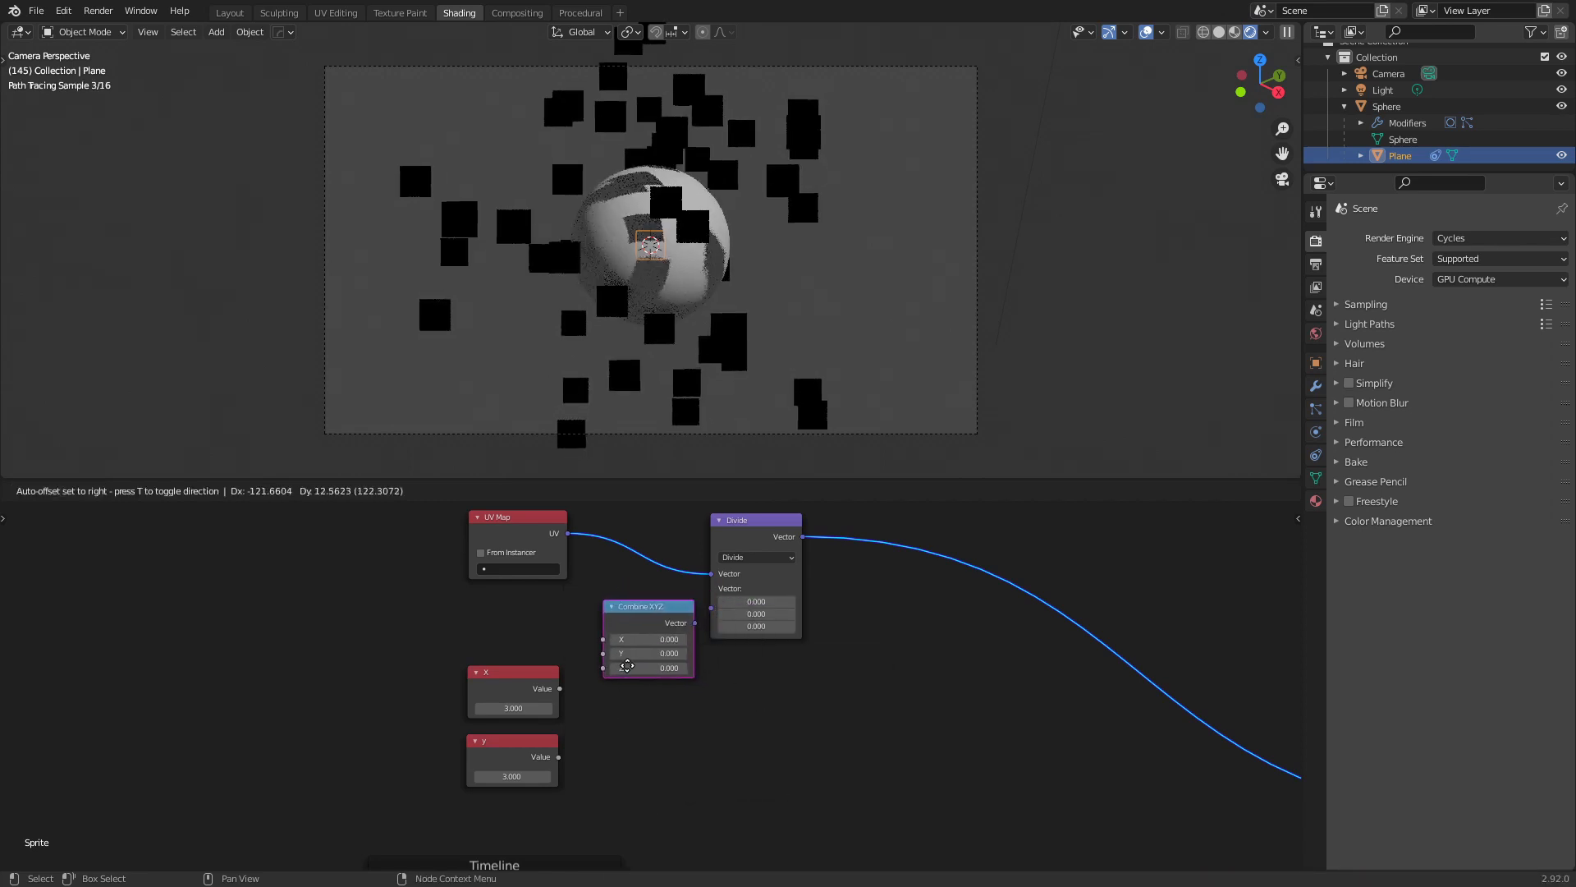
left_click(633, 669)
left_click_drag(559, 688, 603, 640)
left_click_drag(559, 757, 605, 656)
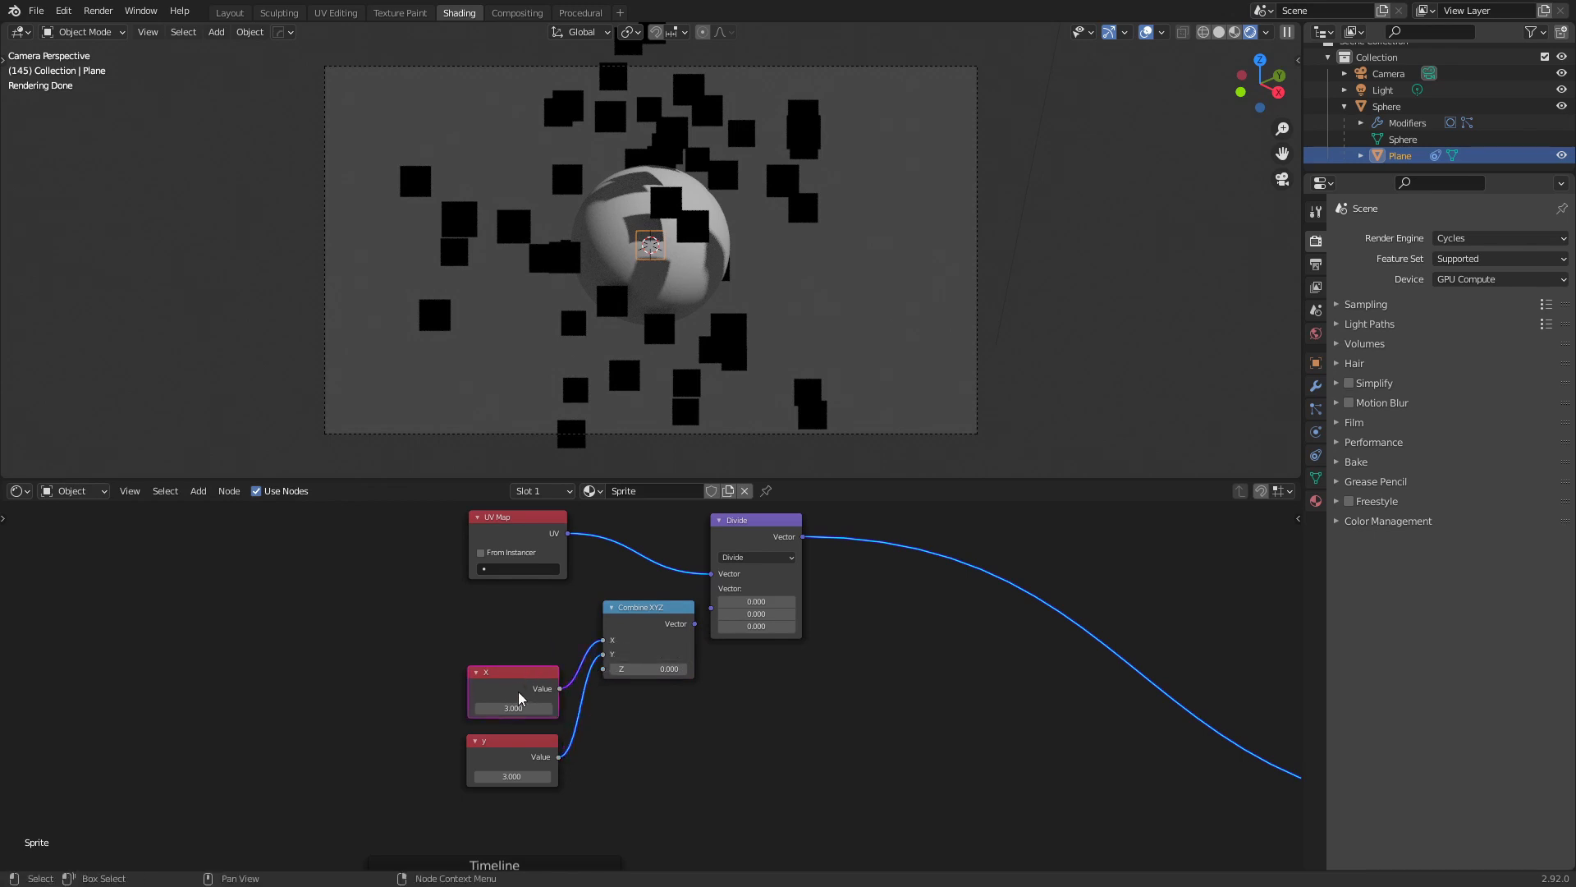
Spread the X and y value nodes apart and connect the Combine XYZ vector to the Divide node's second input
left_click_drag(521, 689, 521, 649)
left_click_drag(523, 737, 512, 758)
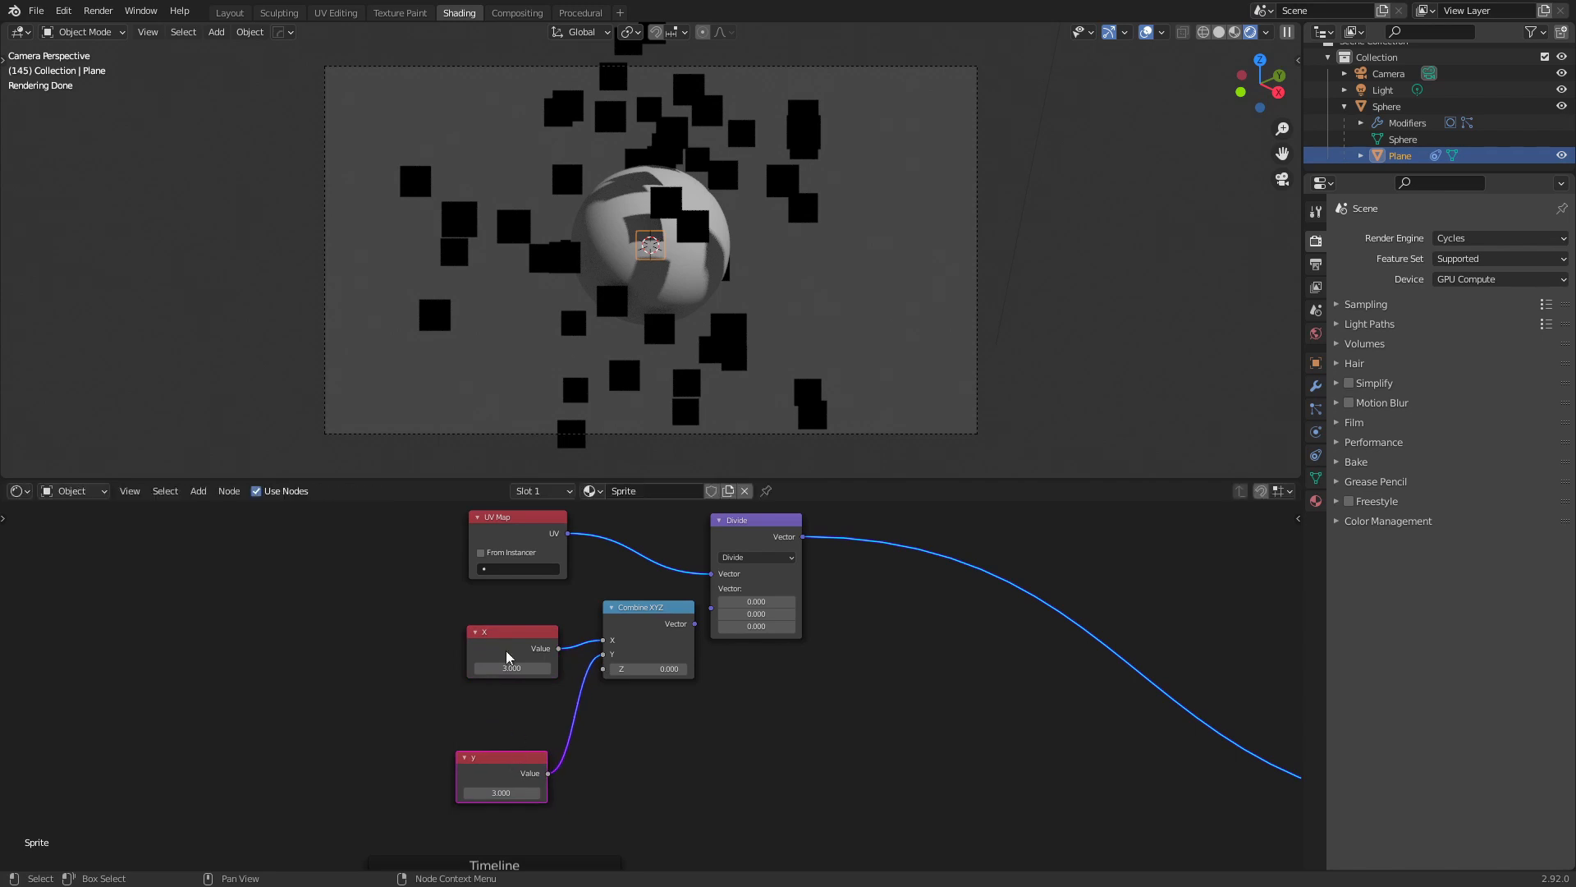
left_click_drag(516, 633, 499, 636)
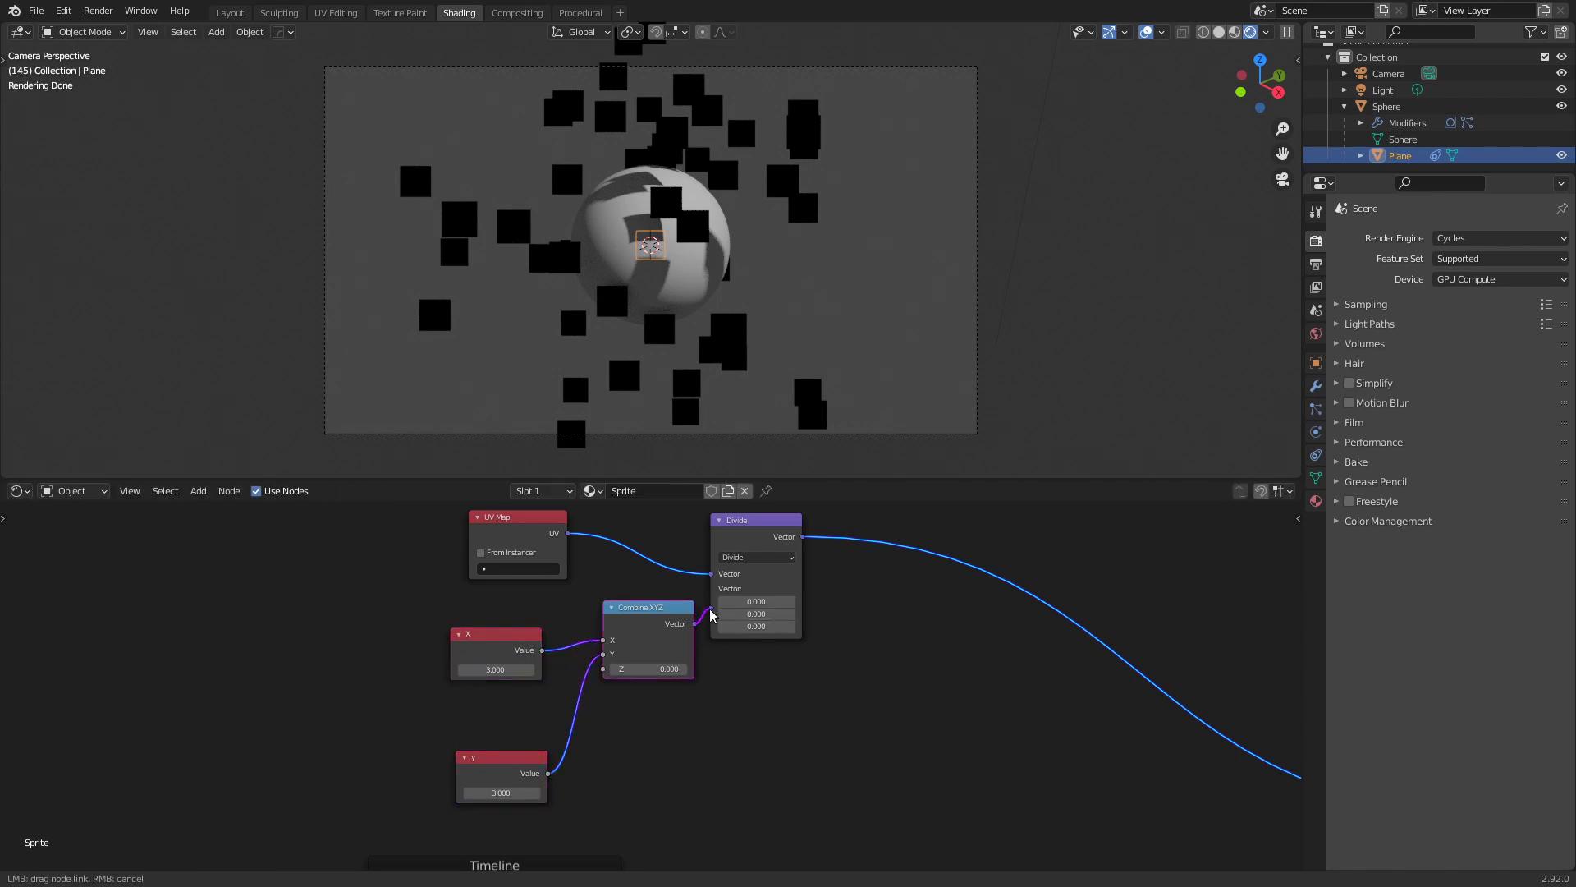
left_click_drag(692, 634, 711, 607)
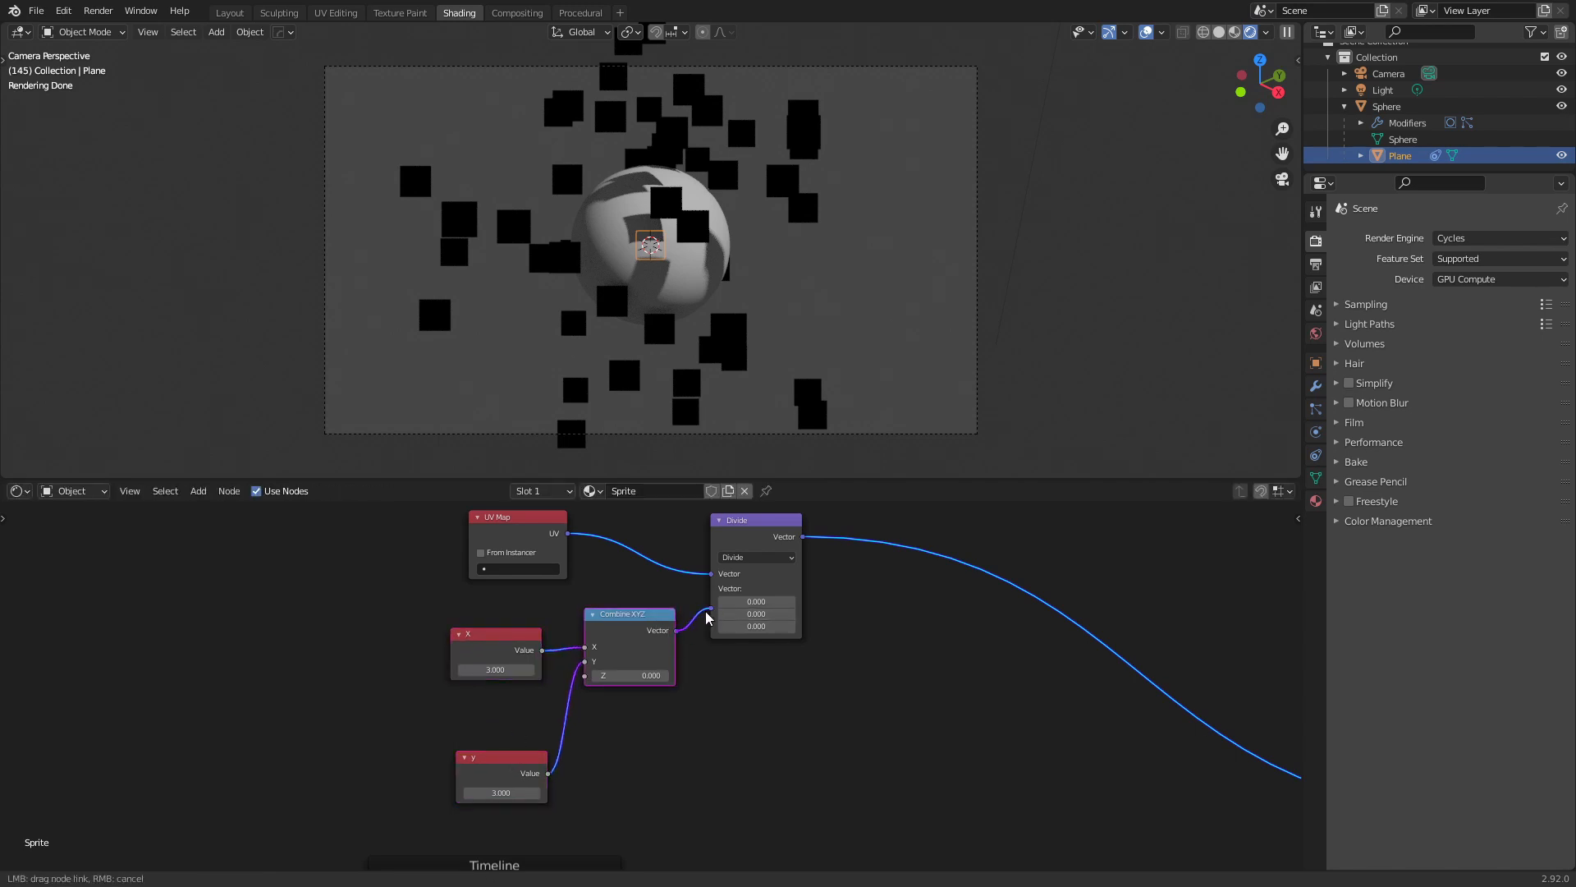
key("Home")
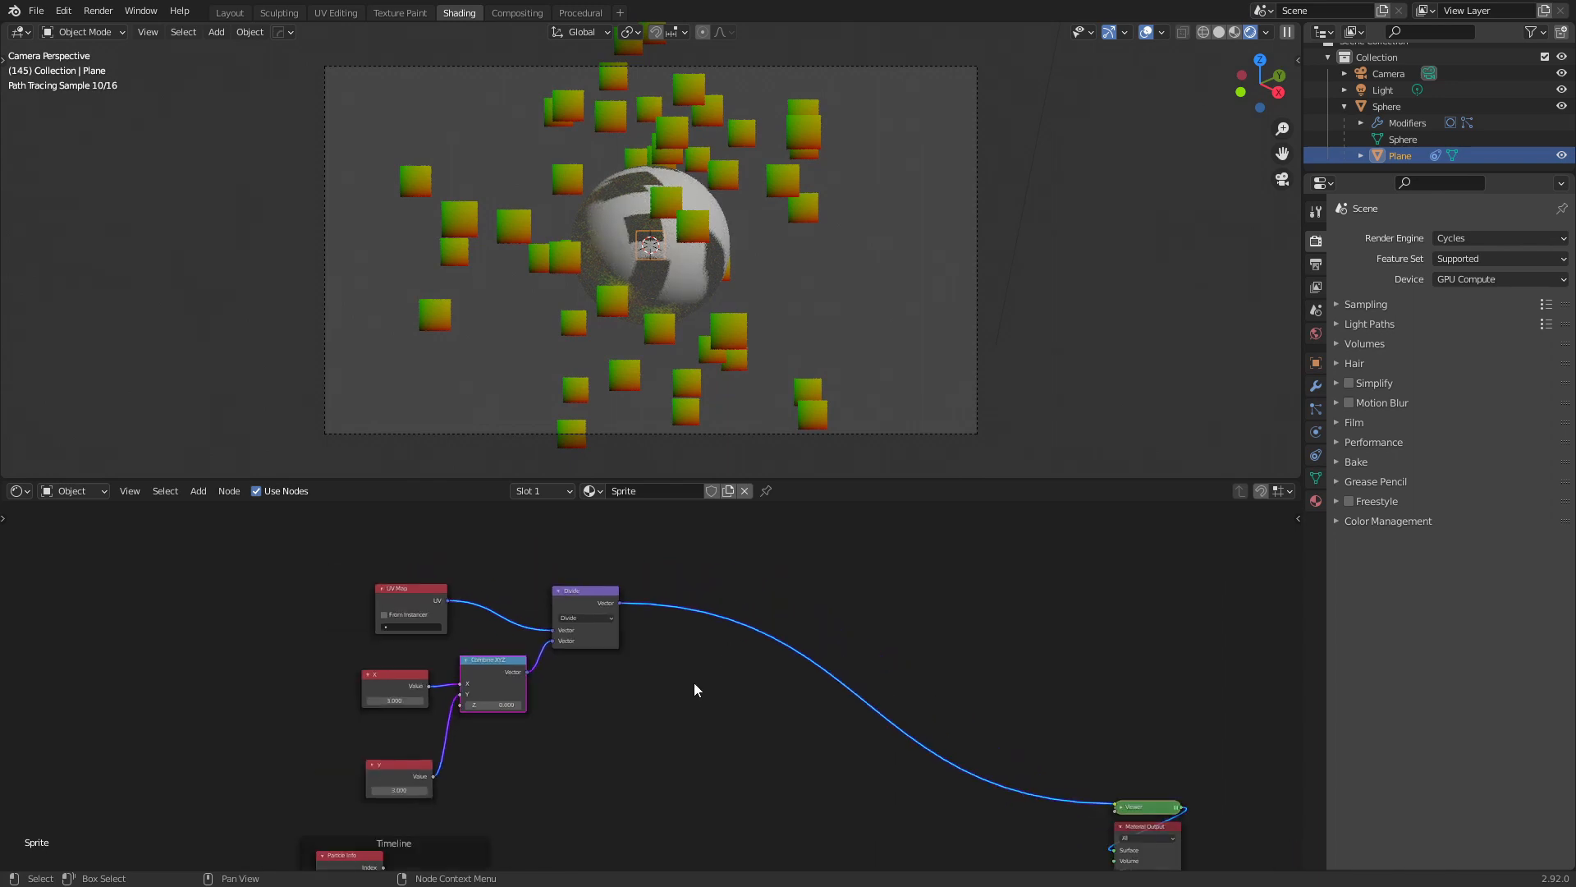
Insert an Image Texture node on the link after the Divide node and load test_sprite.jpg into it
middle_click_drag(693, 682, 685, 658)
key("shift+a")
left_click(696, 609)
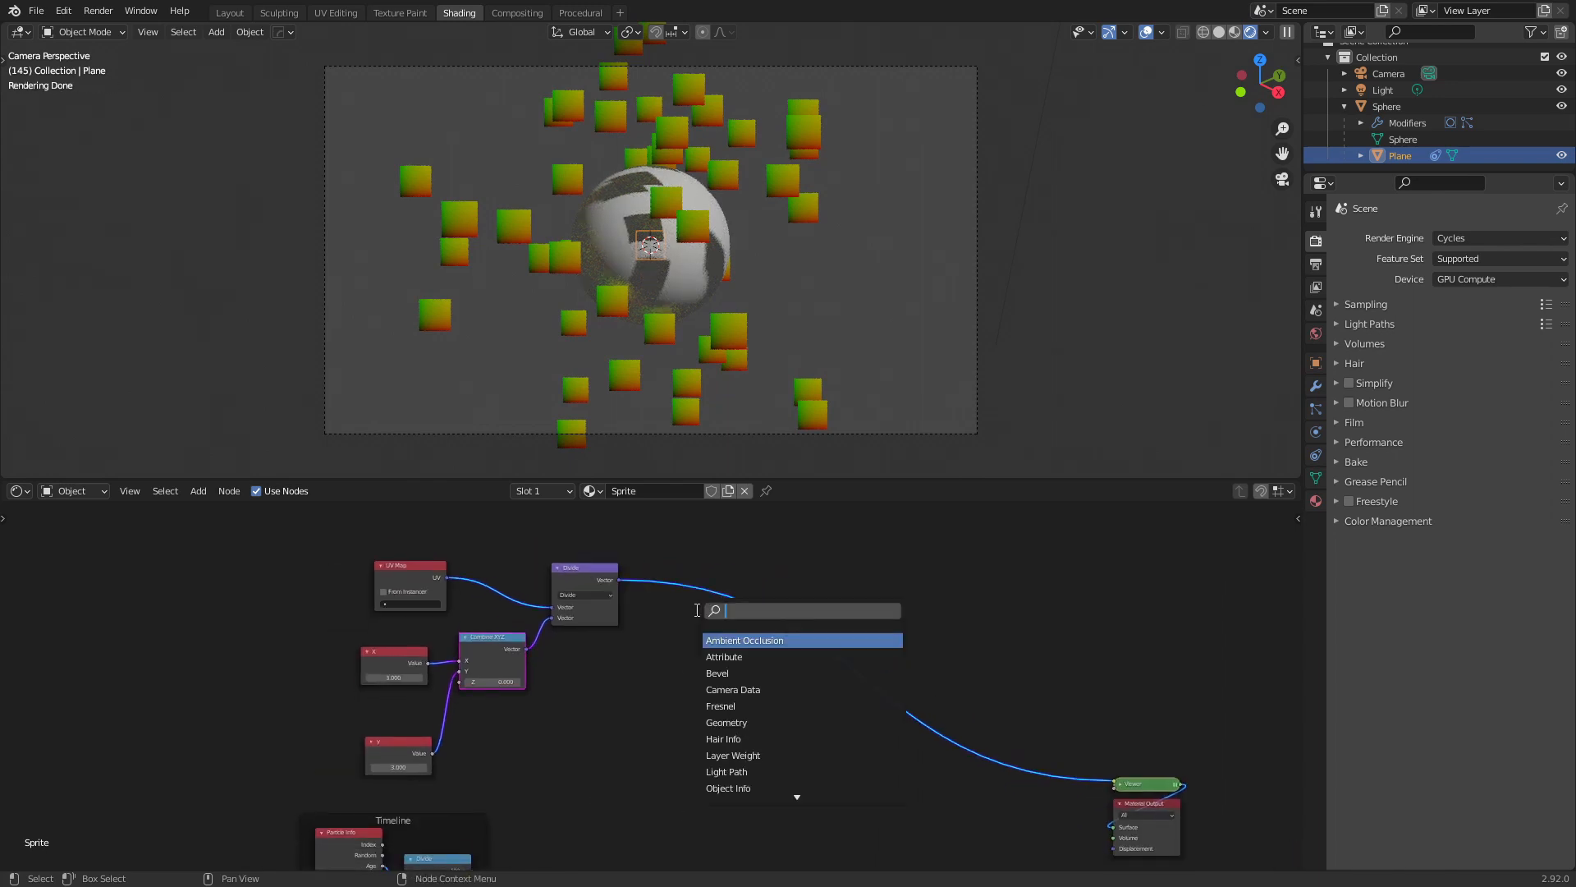
type("tex")
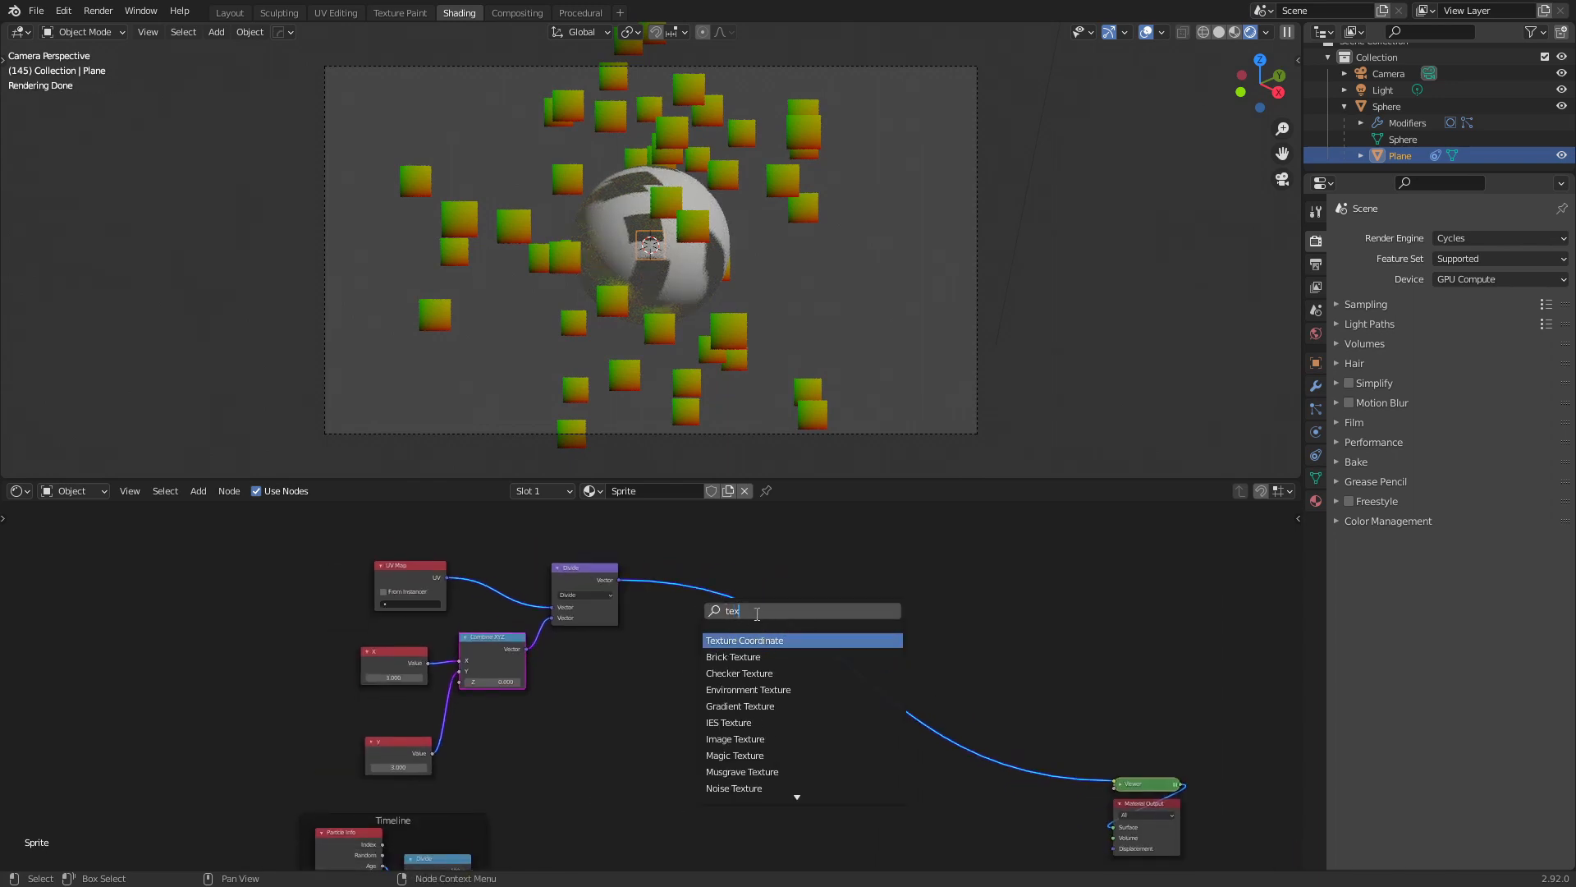
left_click(753, 739)
left_click(747, 664)
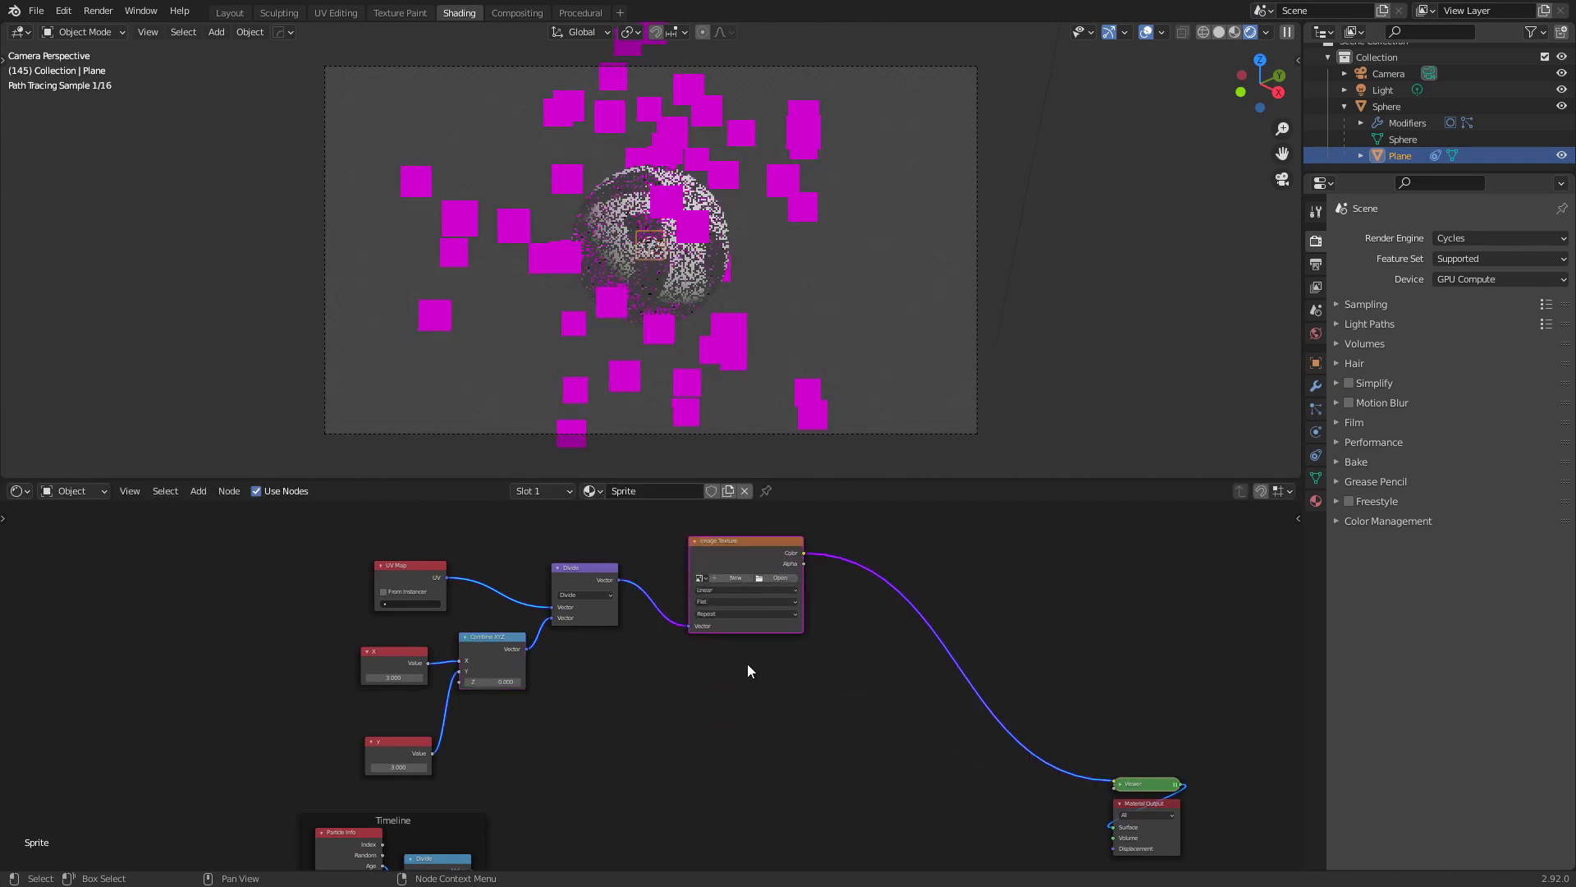
scroll(657, 682, "up", 2)
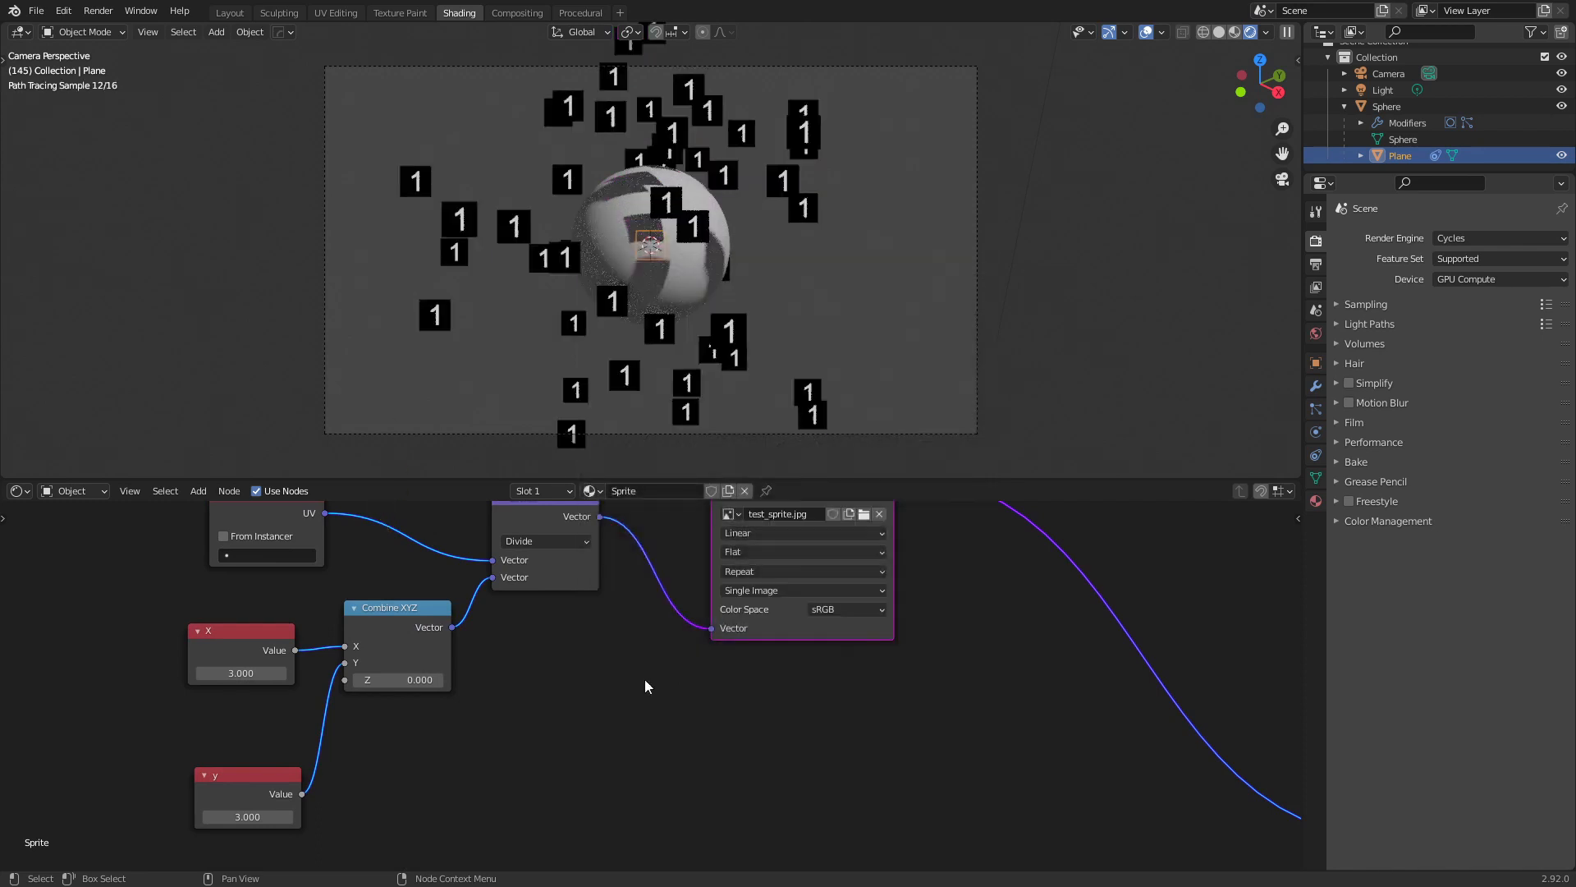
Rearrange the nodes to leave a wider gap between the Divide node with its input nodes and the Image Texture node
middle_click_drag(644, 679, 692, 736)
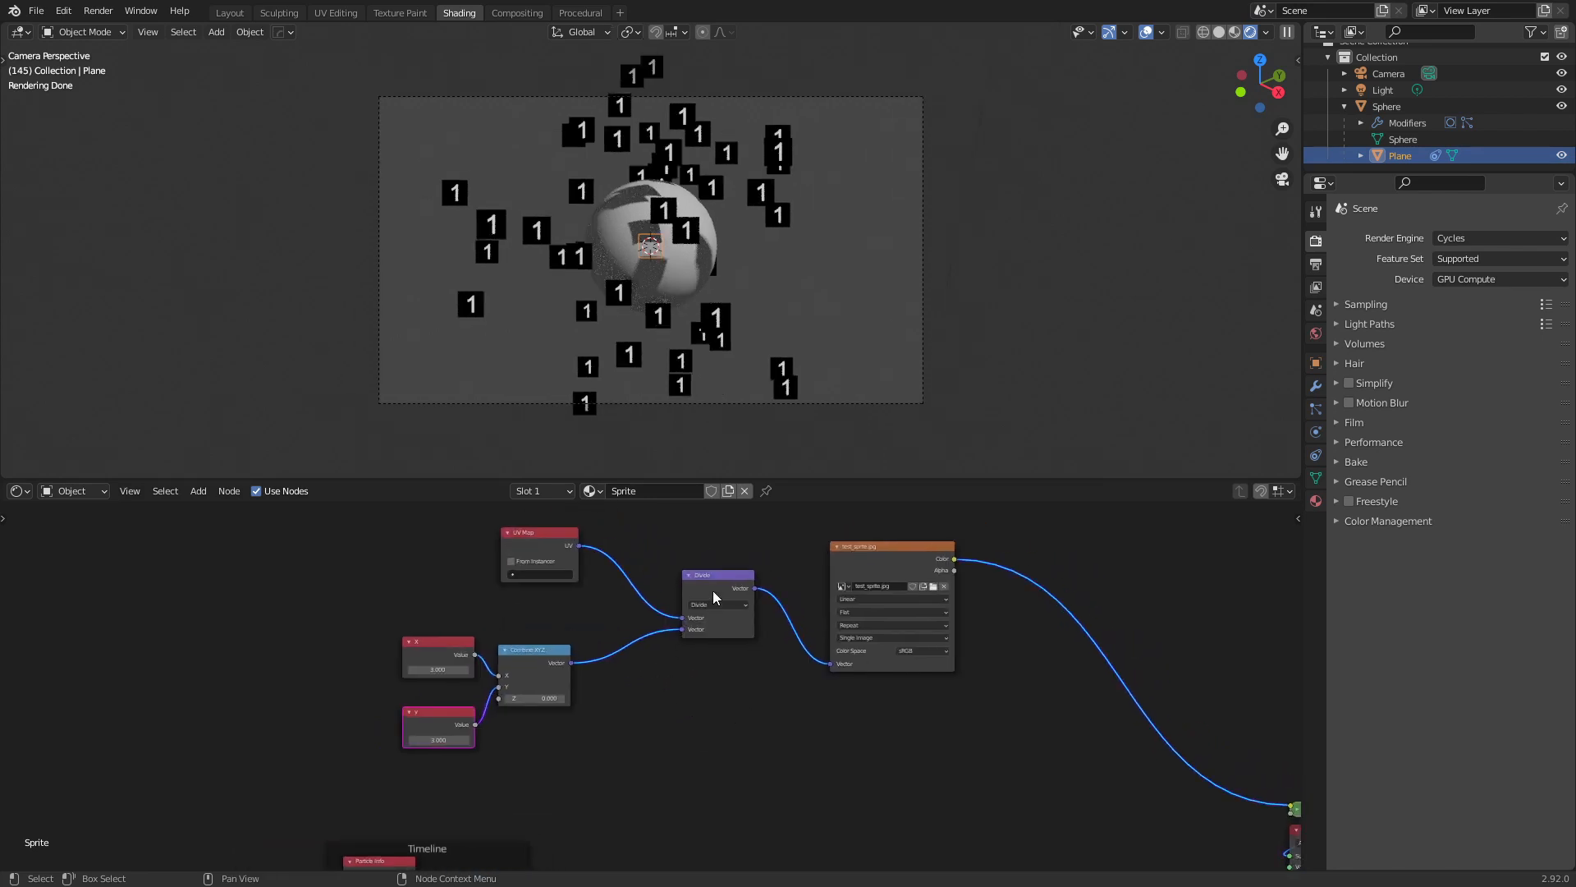
left_click_drag(713, 590, 704, 581)
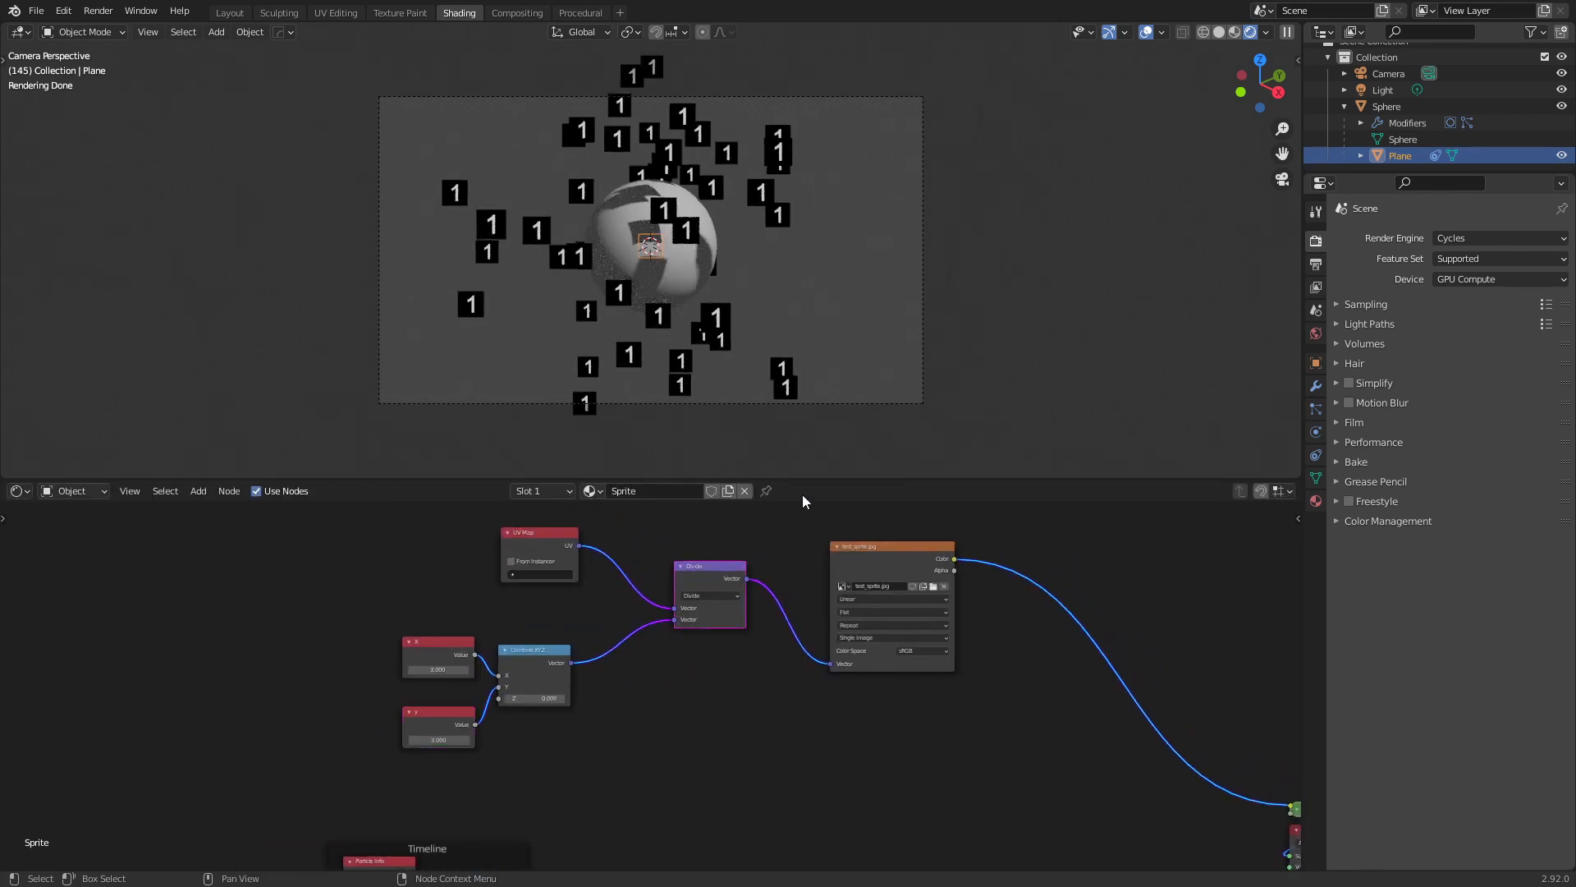
scroll(665, 319, "up", 2)
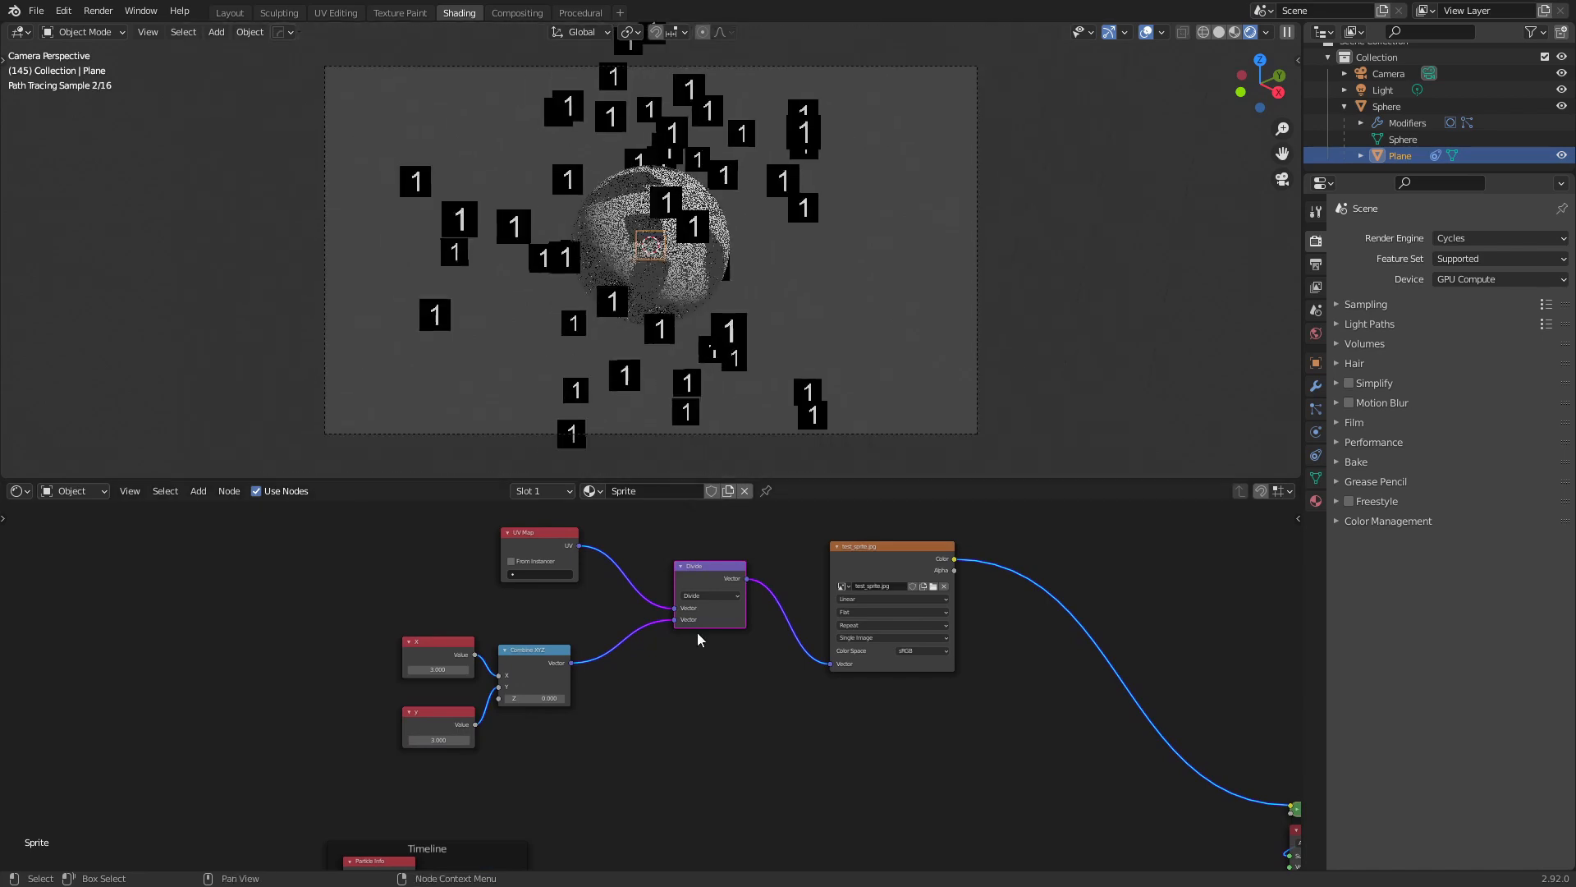
middle_click_drag(697, 634, 744, 694)
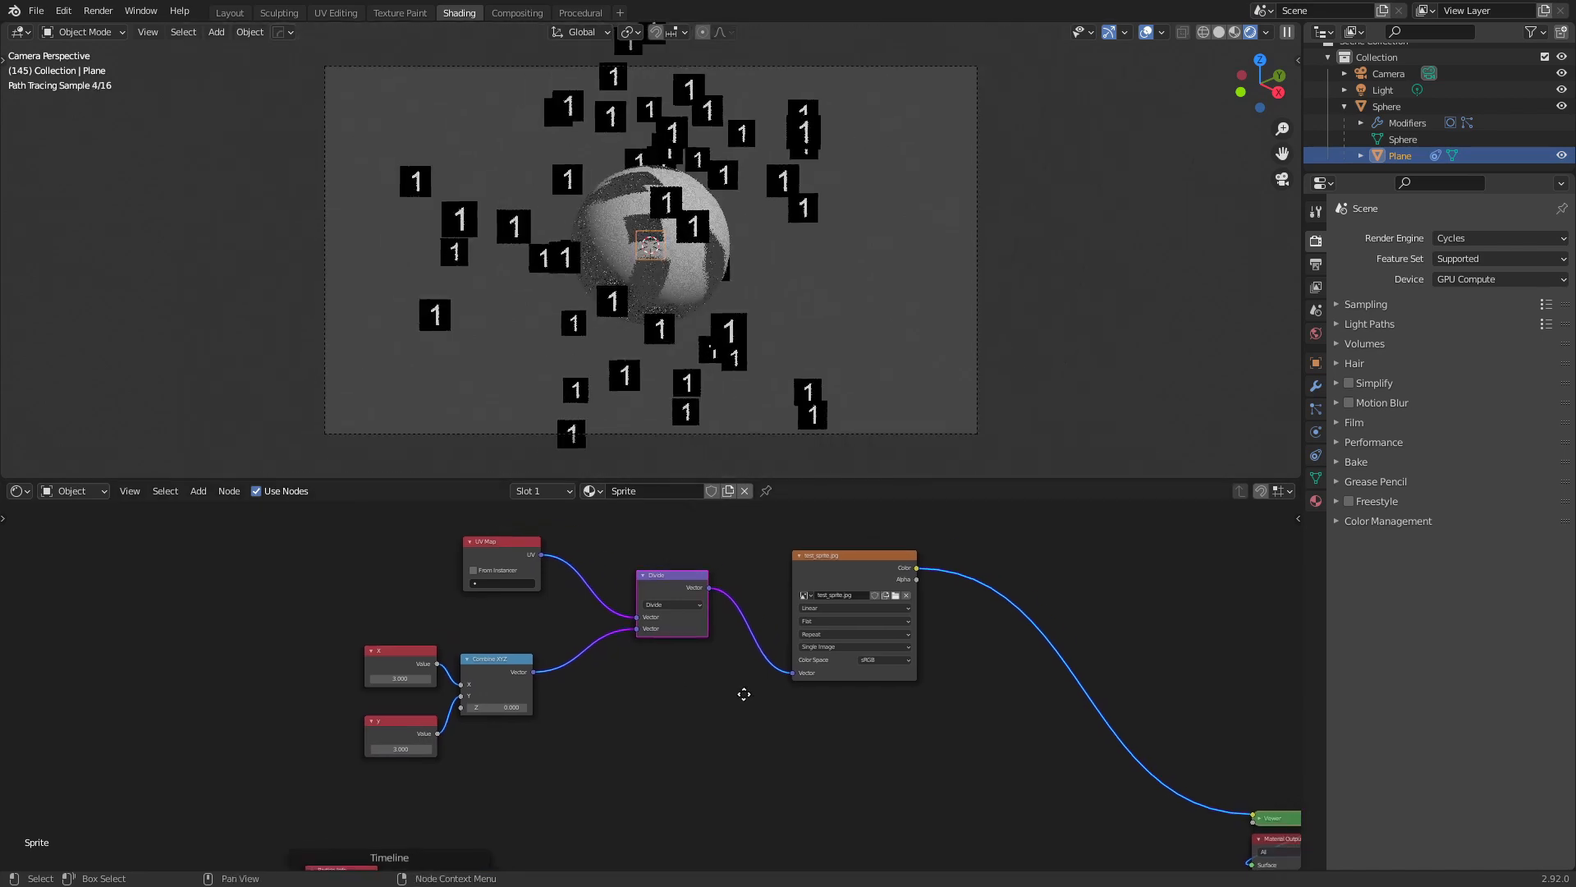
middle_click_drag(710, 750, 676, 726)
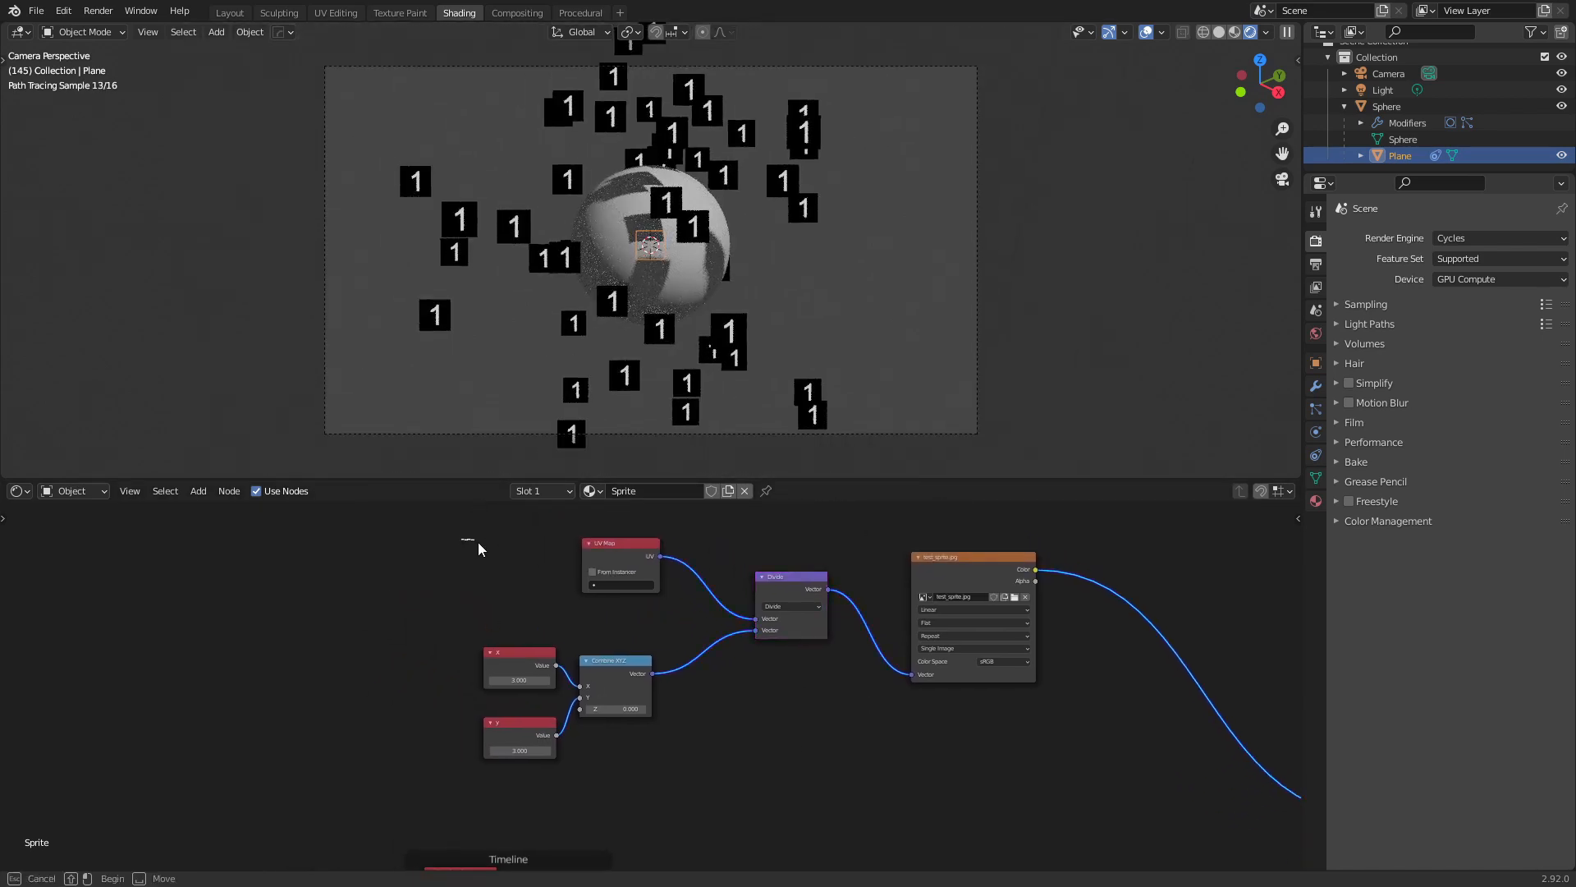
left_click_drag(477, 544, 811, 737)
left_click_drag(959, 578, 1060, 572)
left_click_drag(440, 534, 850, 745)
mouse_move(780, 580)
left_mouse_down()
mouse_move(895, 555)
mouse_move(757, 570)
left_mouse_up()
middle_click_drag(757, 570, 725, 486)
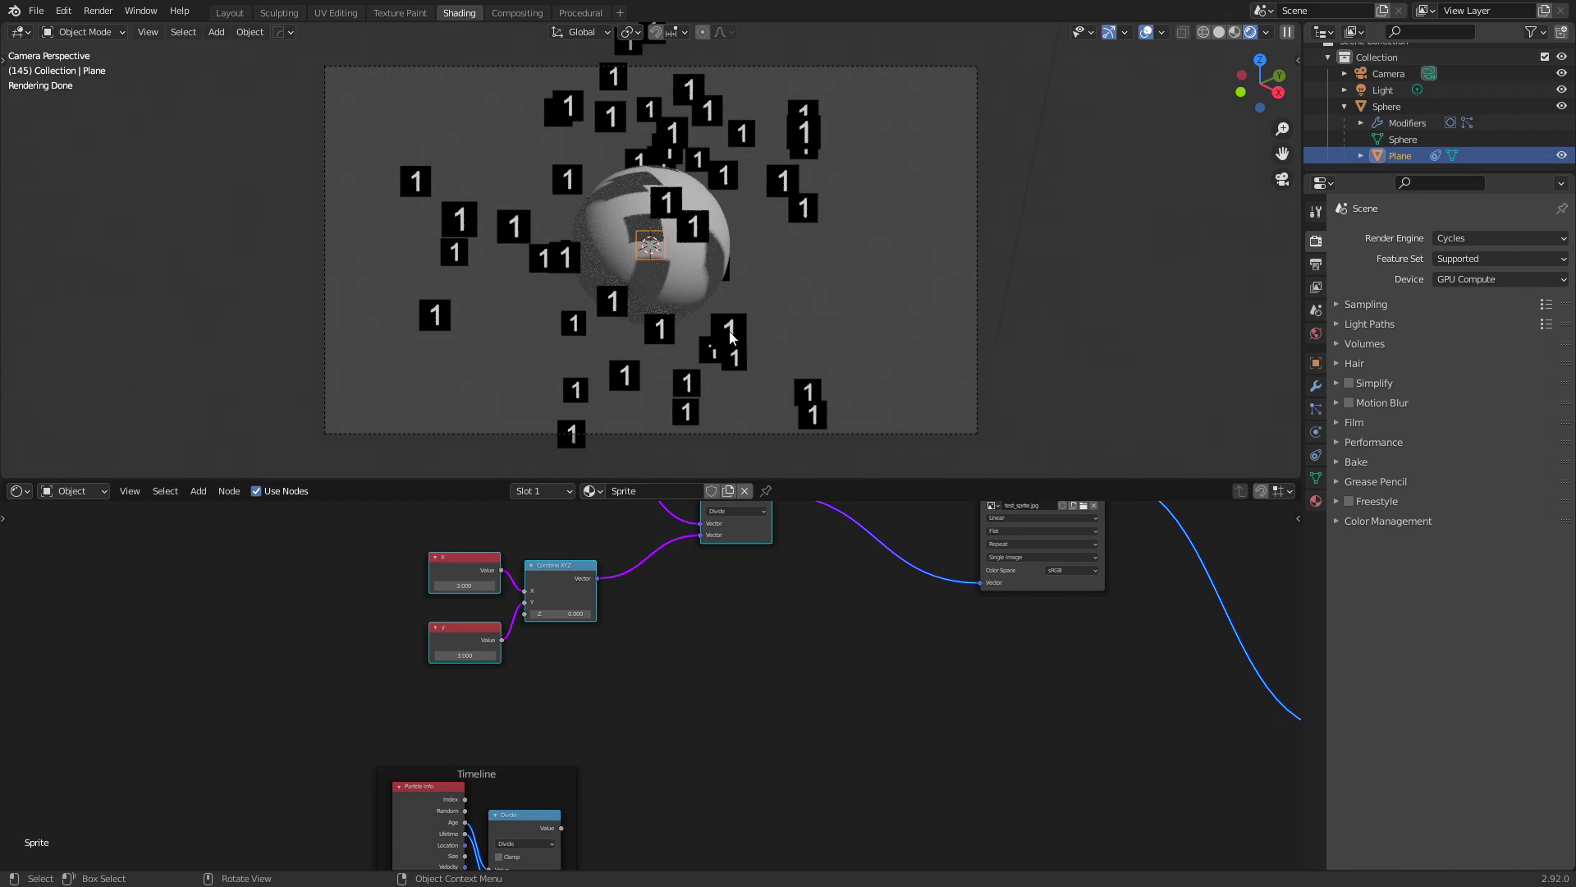
Add a Math node below the Combine XYZ node and set its operation to Multiply
middle_click_drag(732, 616, 739, 667)
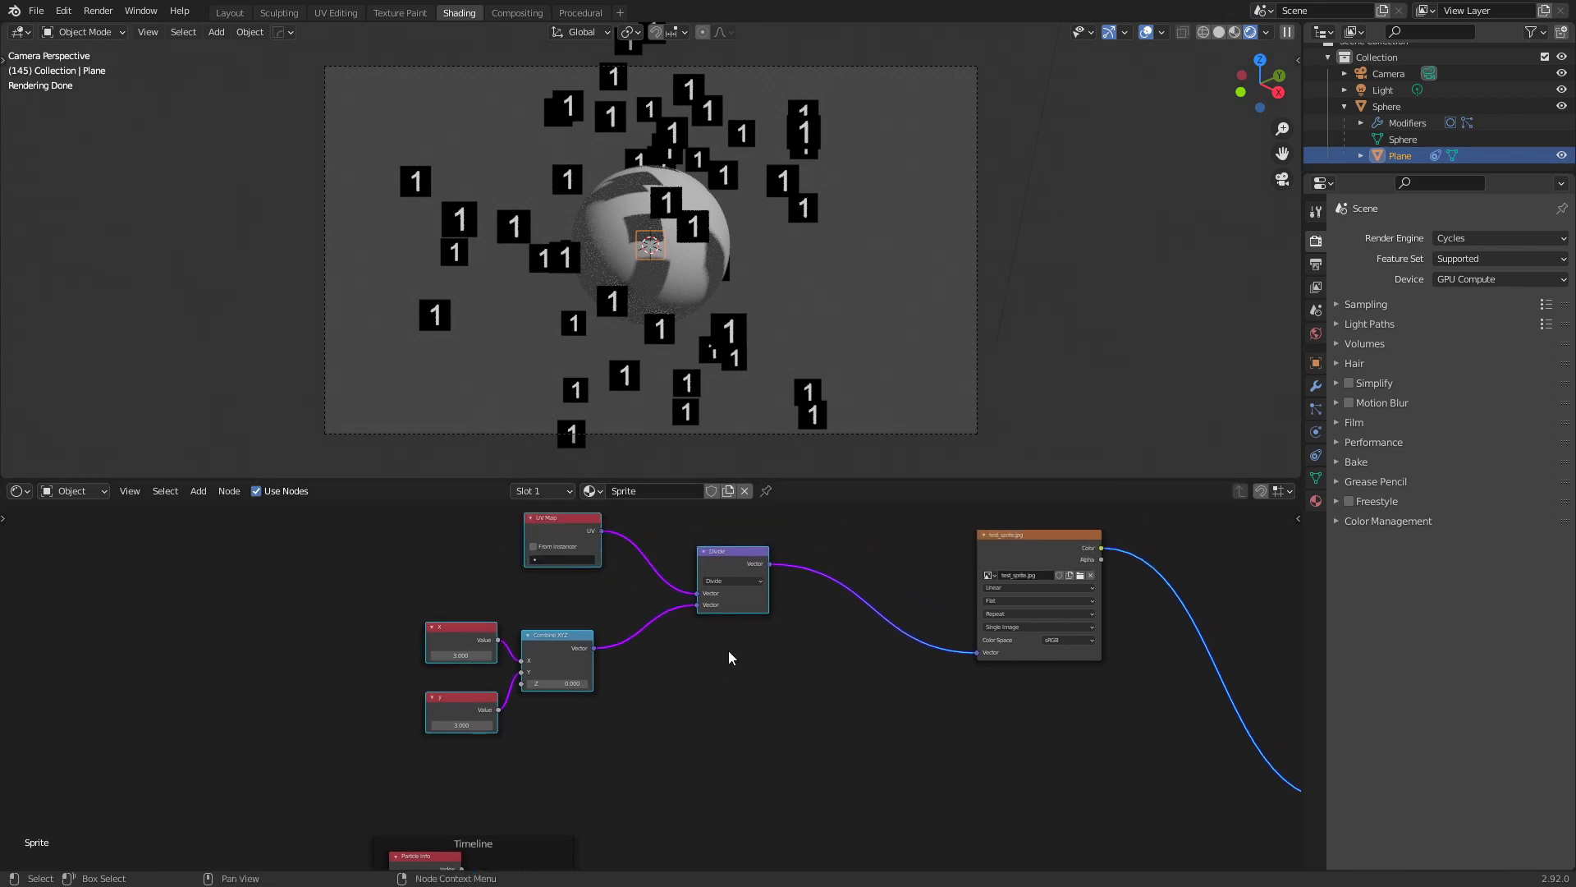
scroll(700, 747, "down", 5)
middle_click_drag(703, 782, 707, 675)
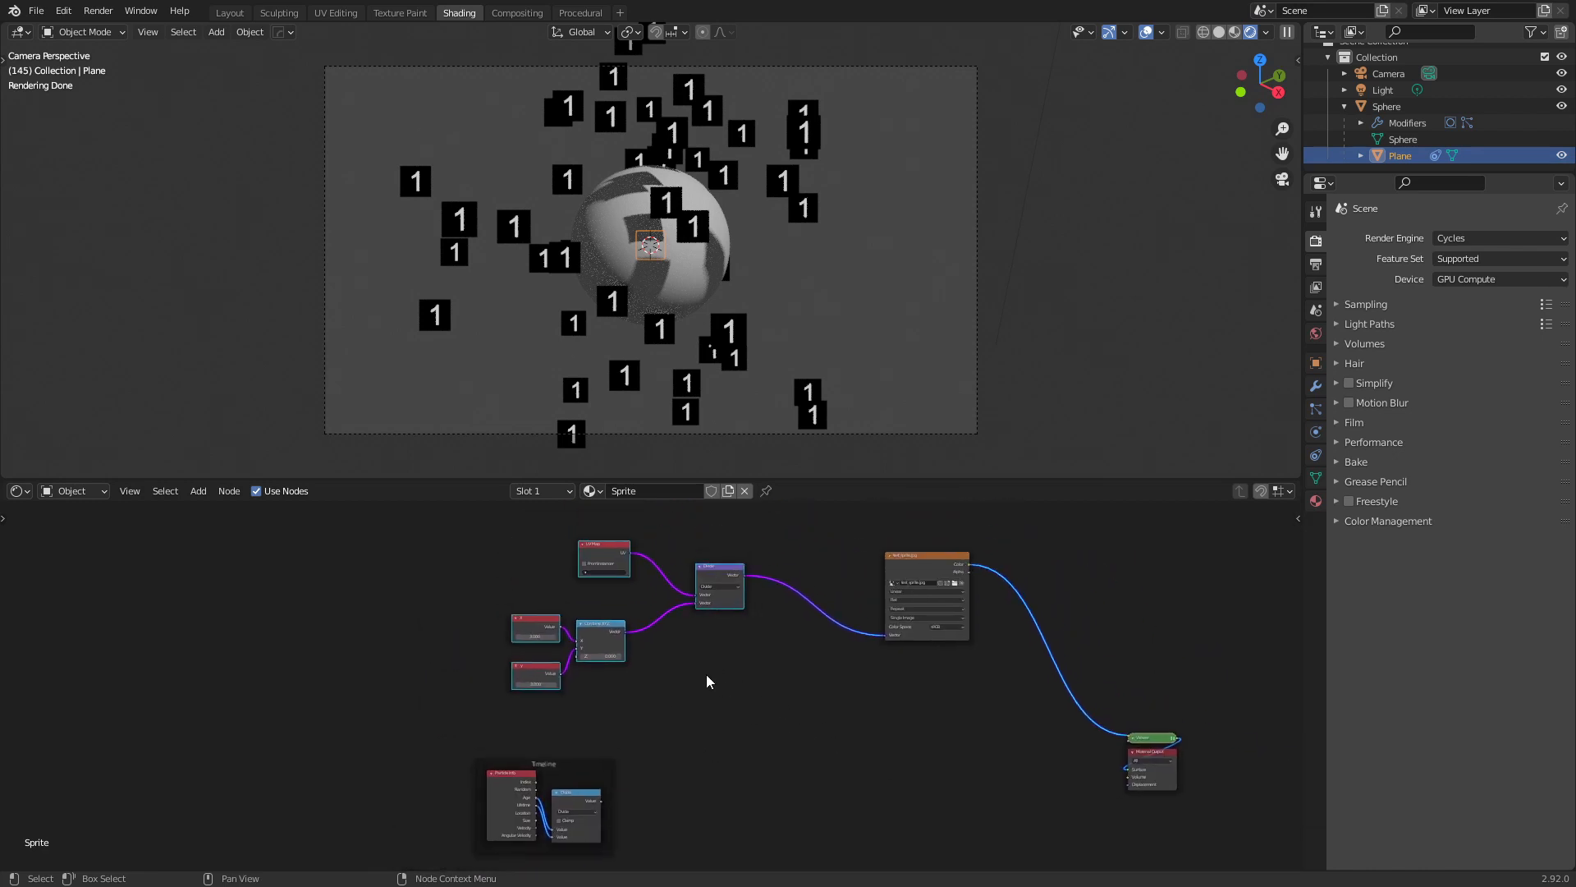
scroll(682, 667, "up", 4)
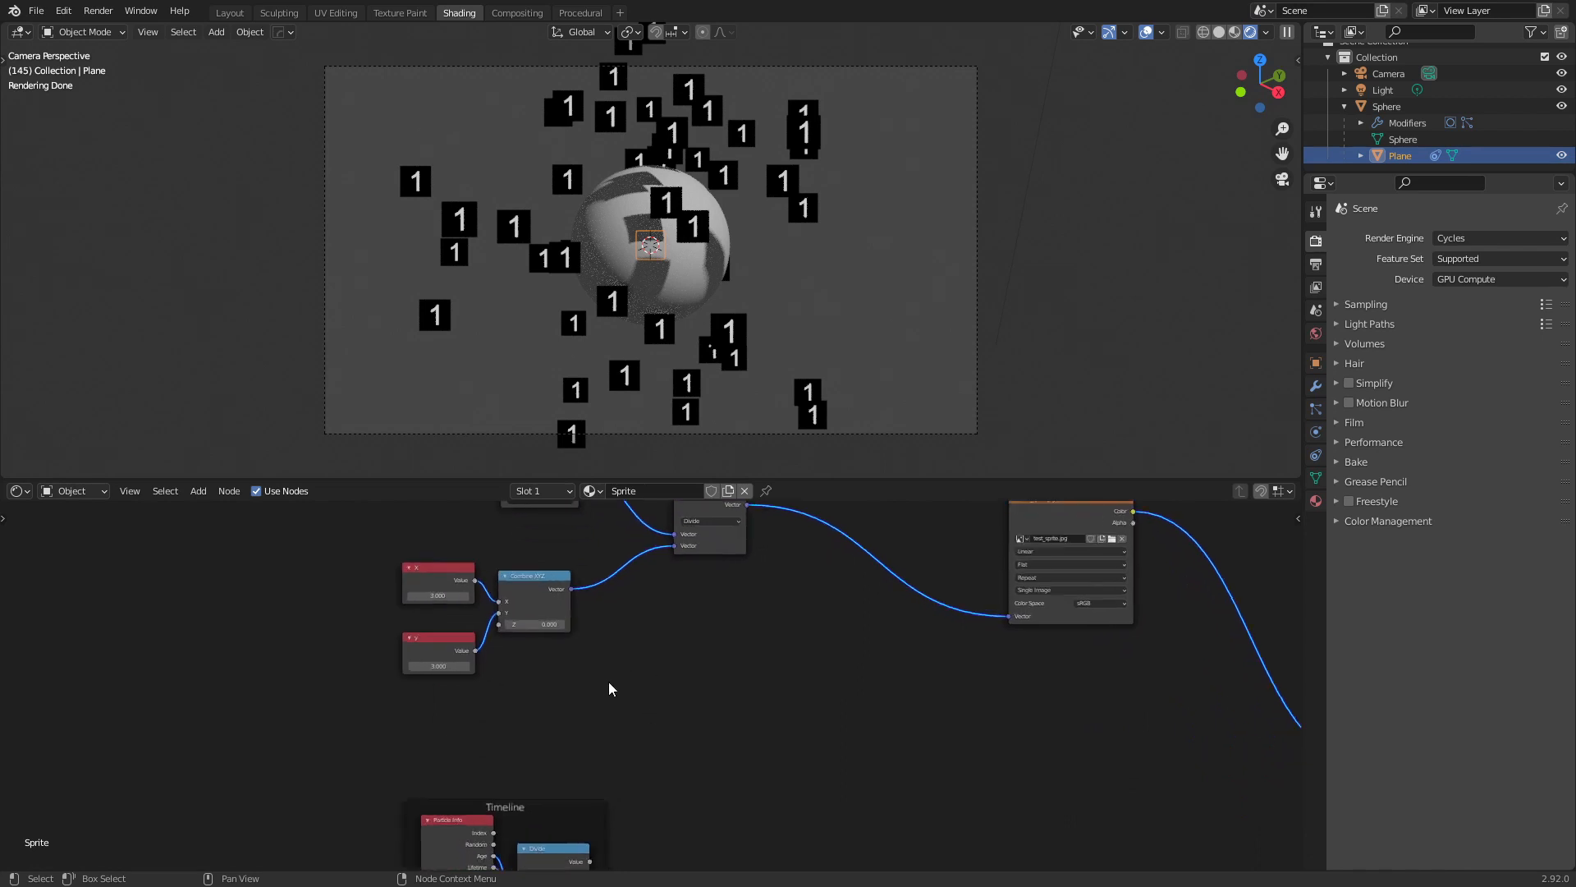
scroll(609, 664, "down", 1)
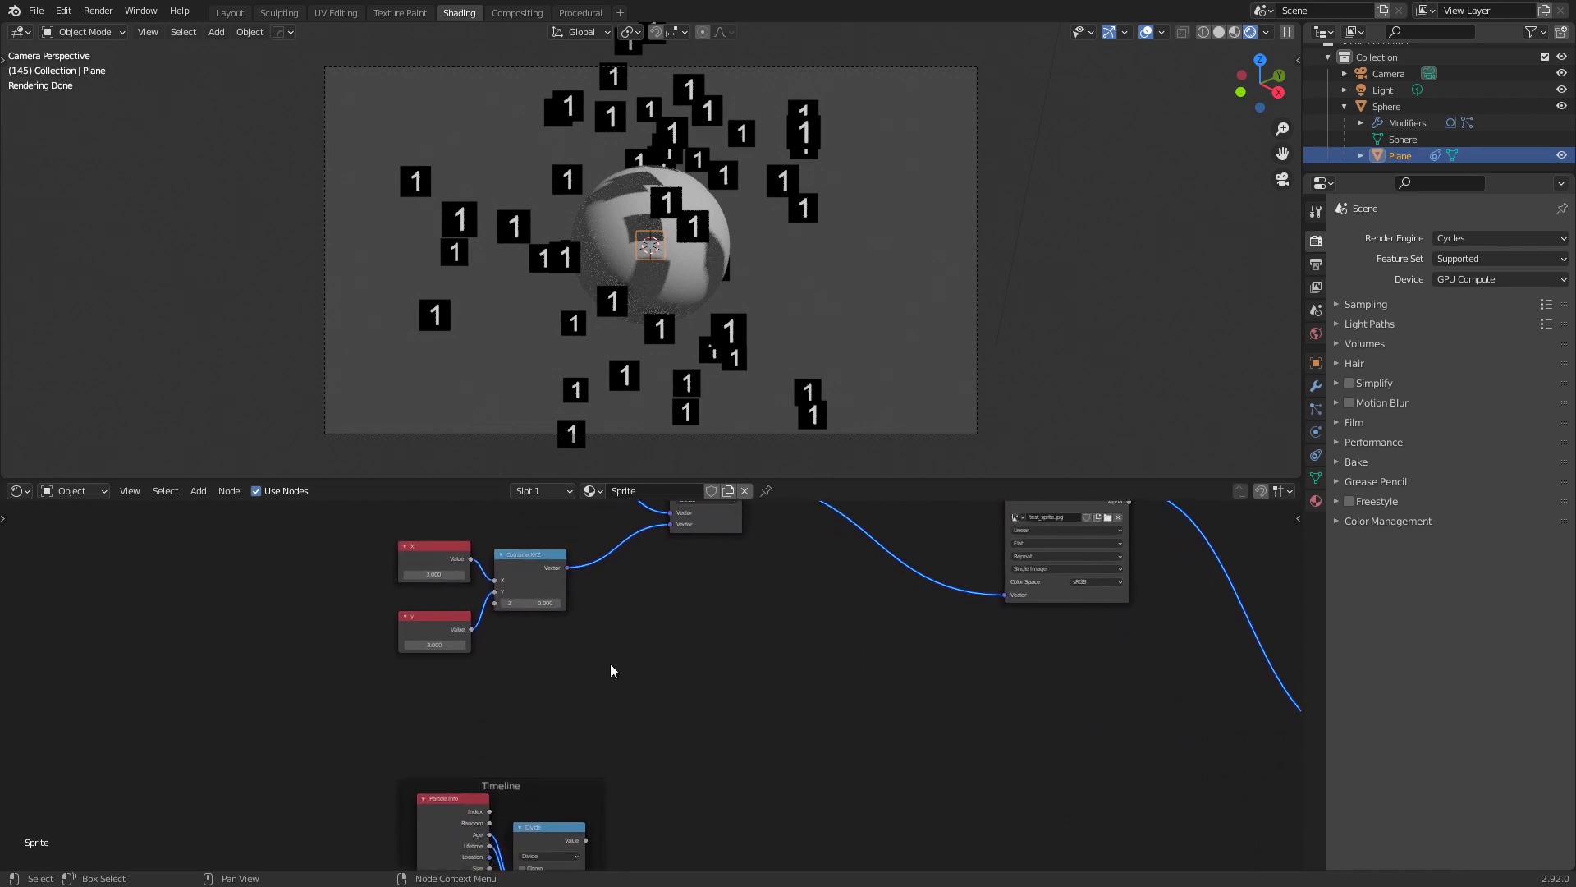
key("shift+a")
left_click(657, 609)
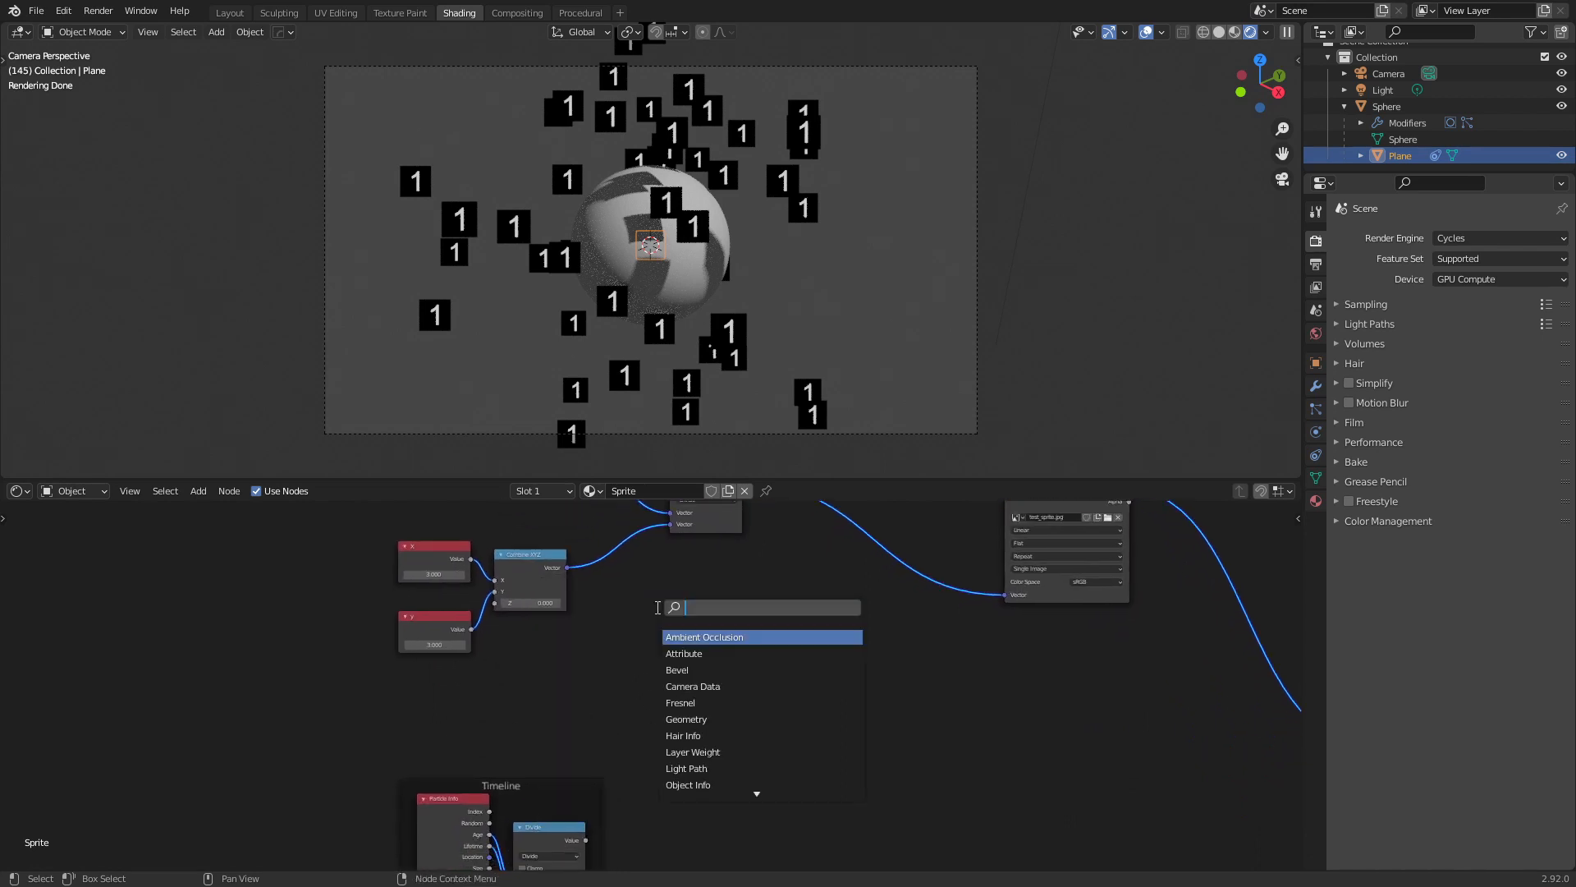
type("math")
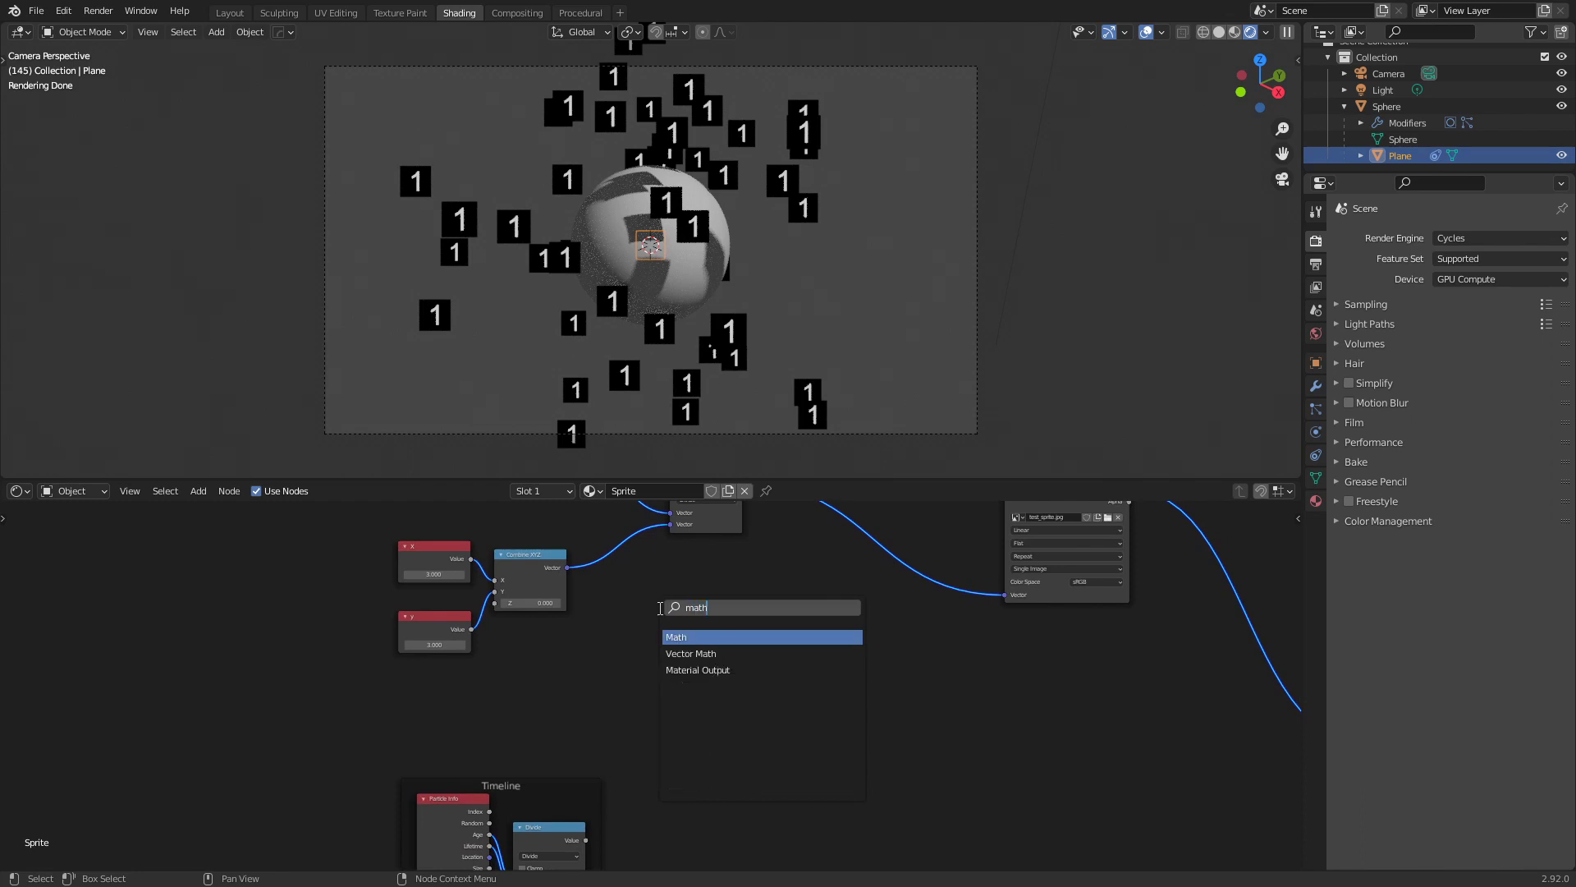
key("Return")
left_click(567, 617)
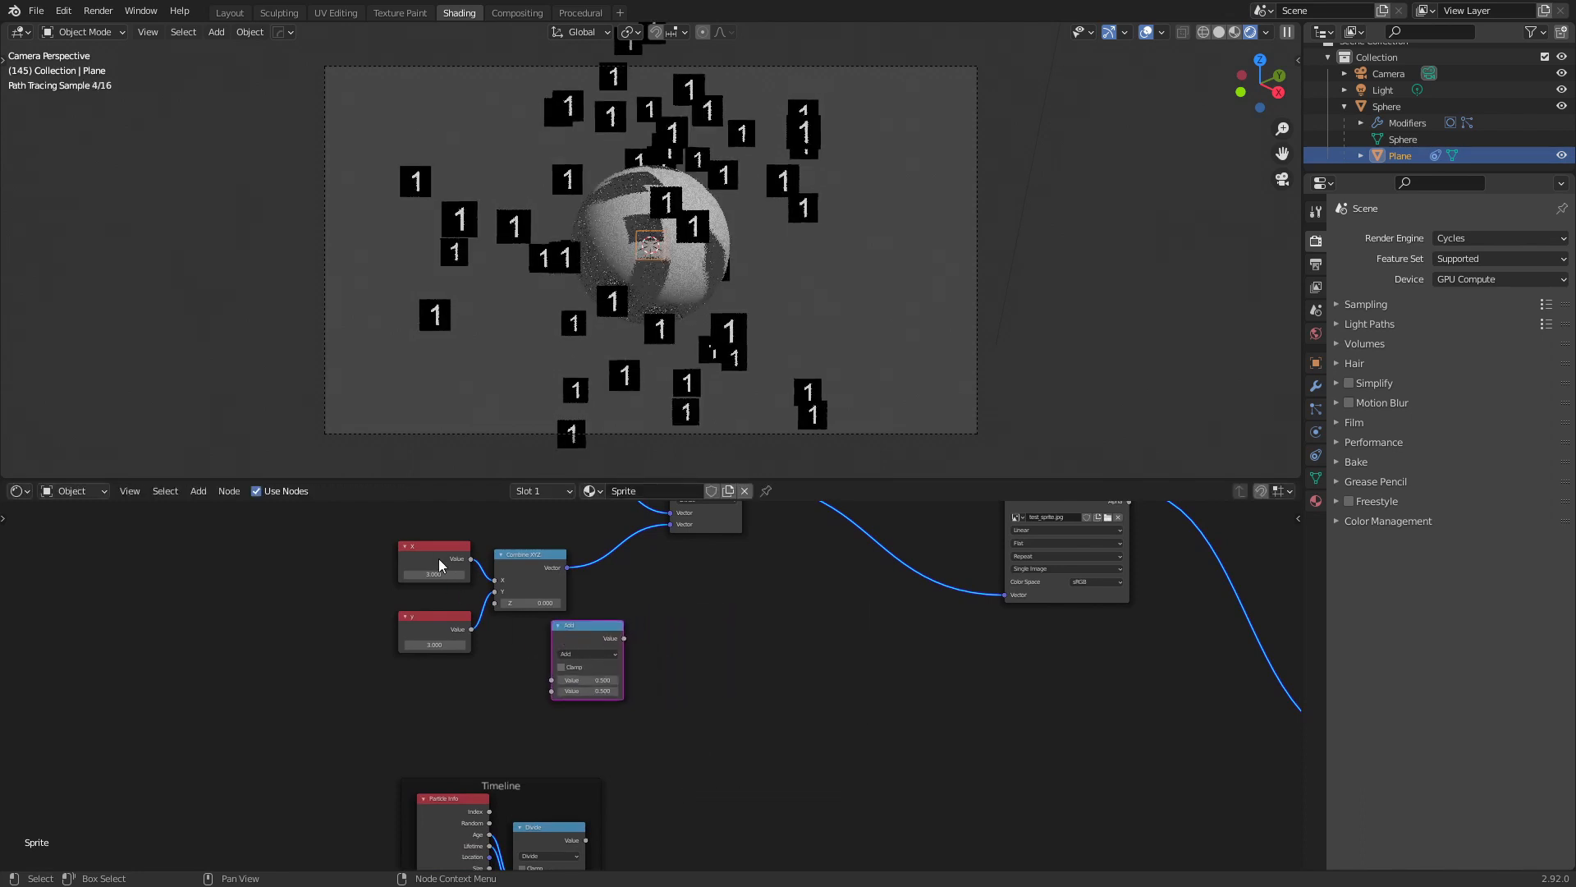
scroll(598, 643, "up", 1)
left_click(583, 643)
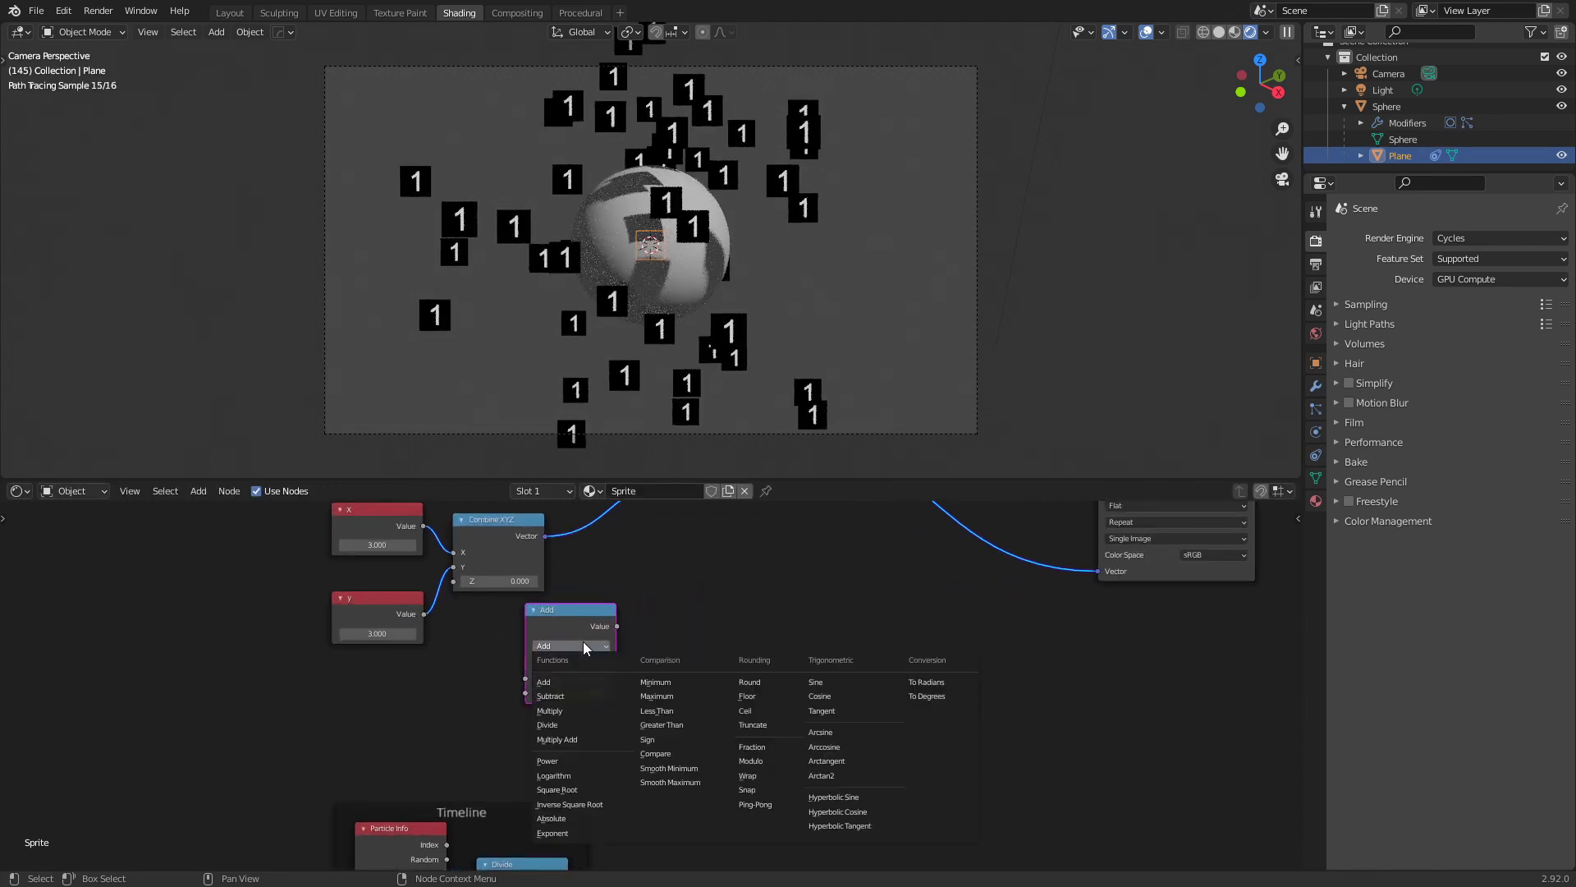
left_click(578, 711)
Connect the X and y values to the Multiply node's two inputs and place the node directly under Combine XYZ
left_click_drag(423, 526, 534, 677)
left_click_drag(423, 614, 536, 686)
left_click_drag(572, 622, 503, 638)
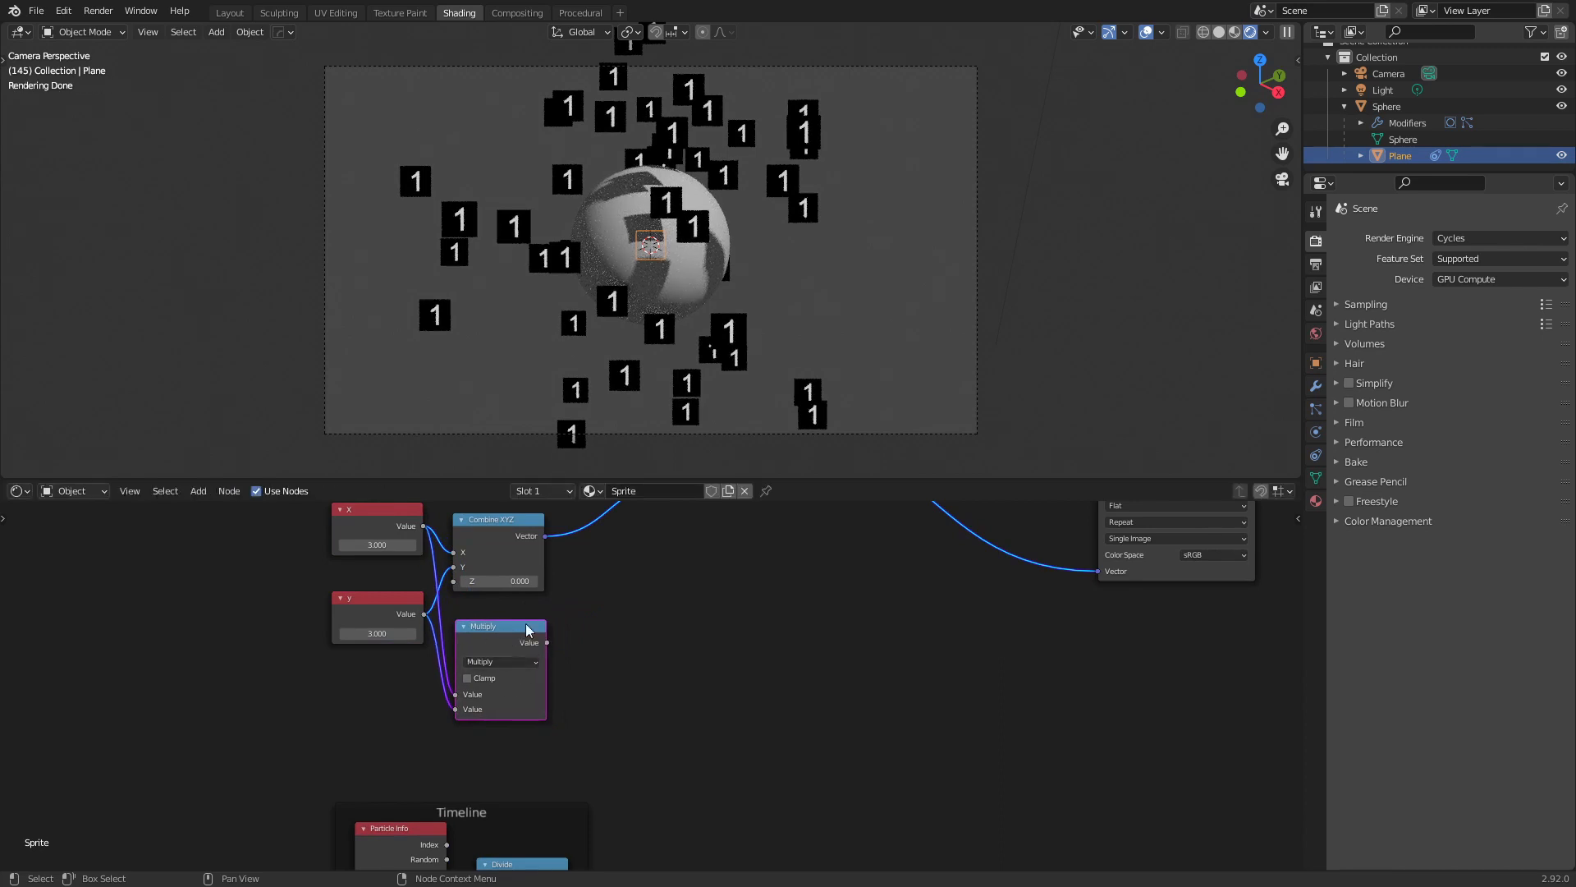
Label the Multiply node Total Frames
right_click(505, 627)
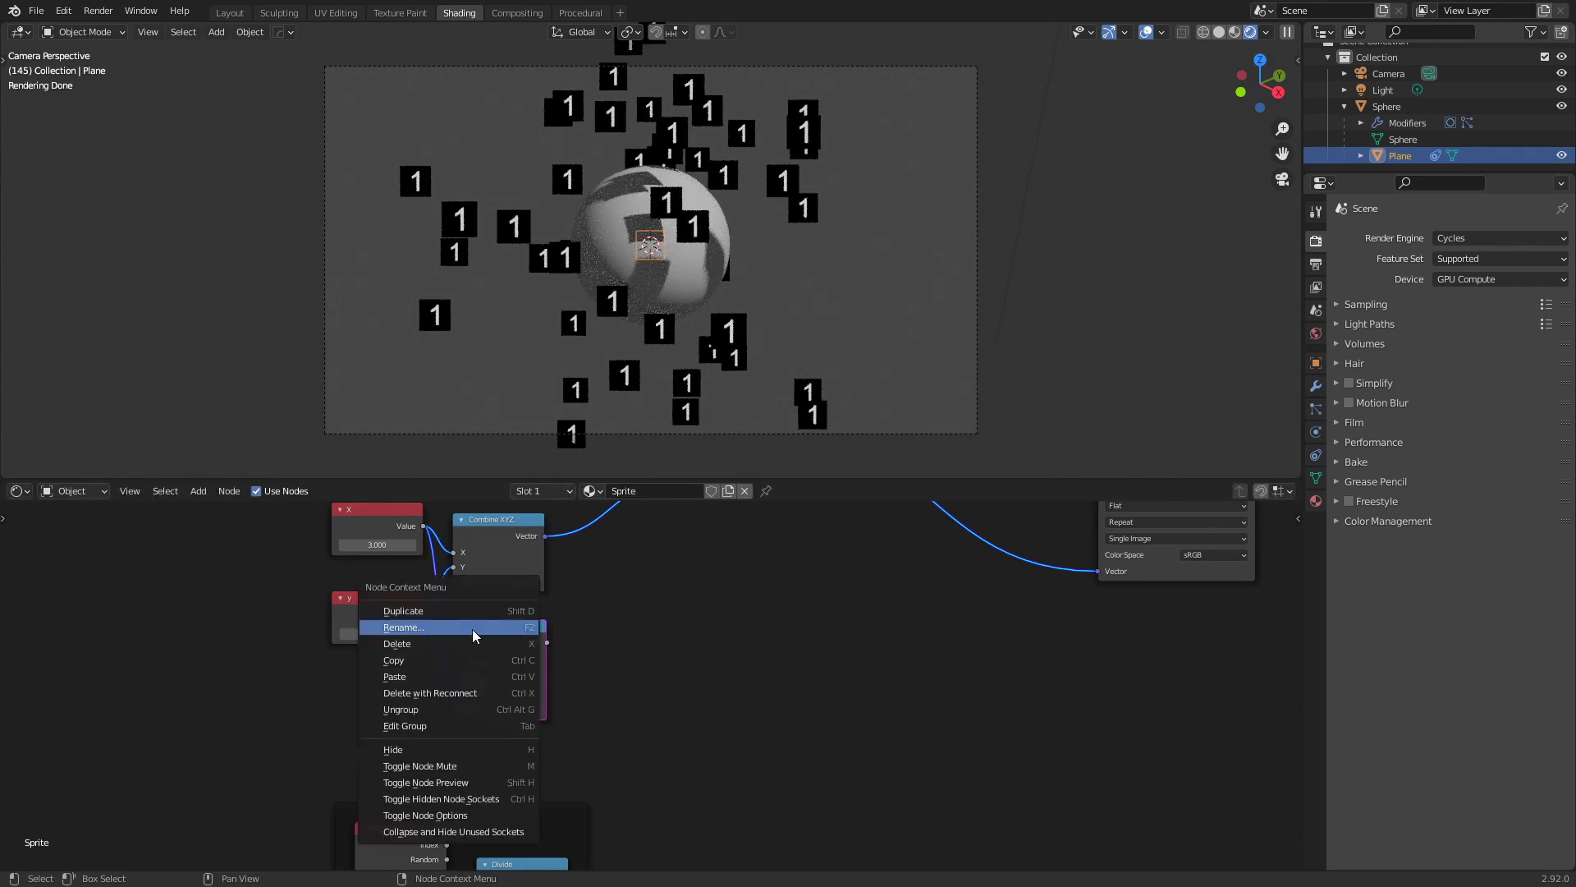
left_click(473, 629)
type("Total Frames")
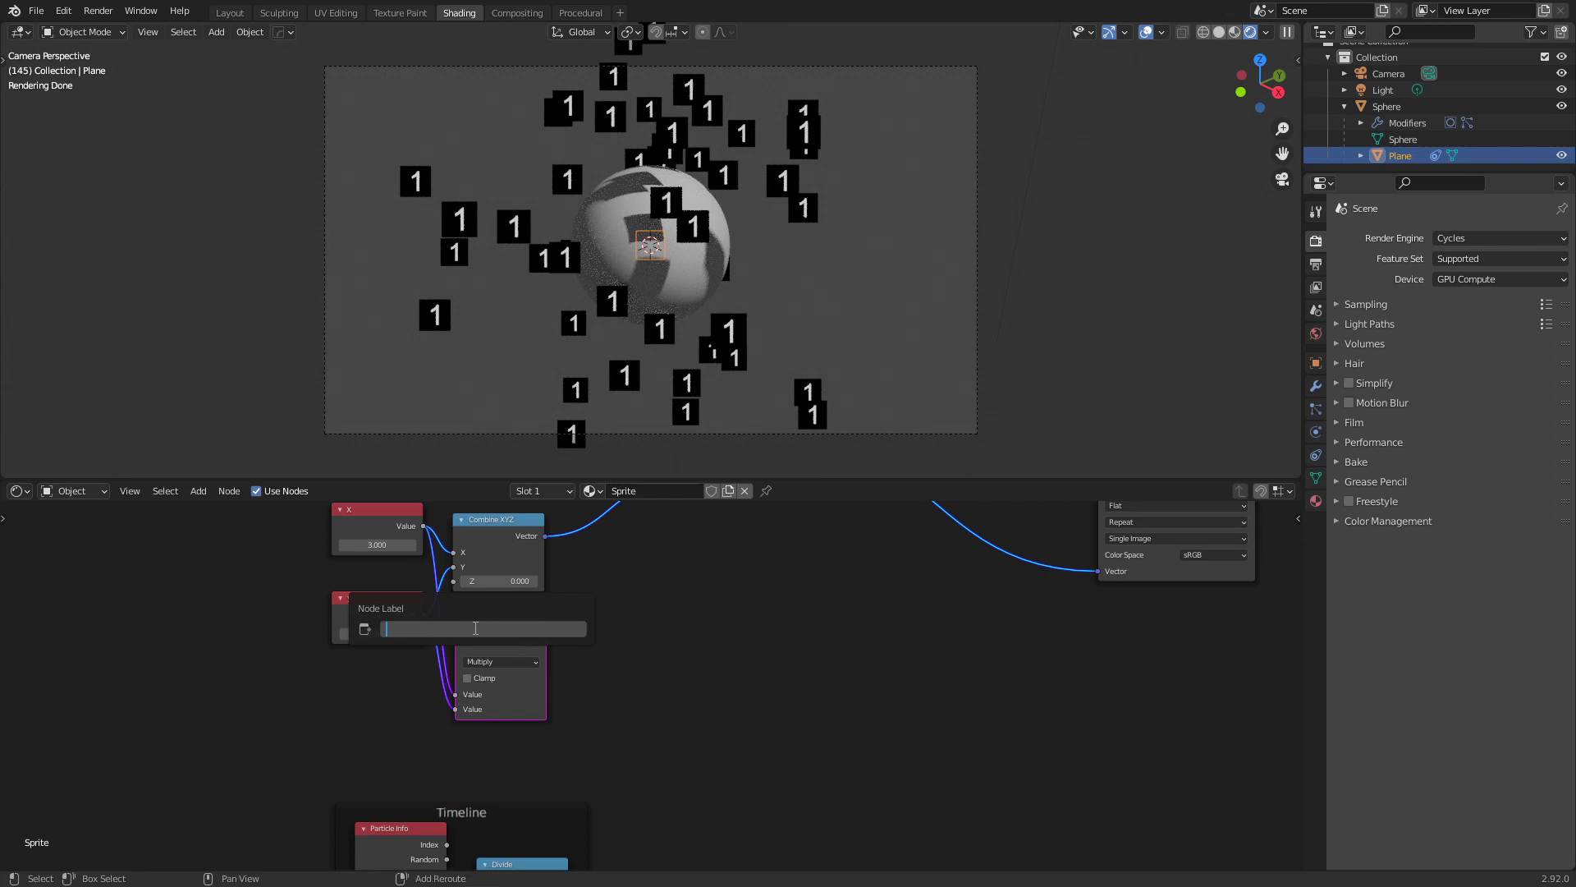
key("Return")
Shift the Timeline frame slightly to the left beneath the X, y and Total Frames nodes
scroll(672, 699, "down", 3)
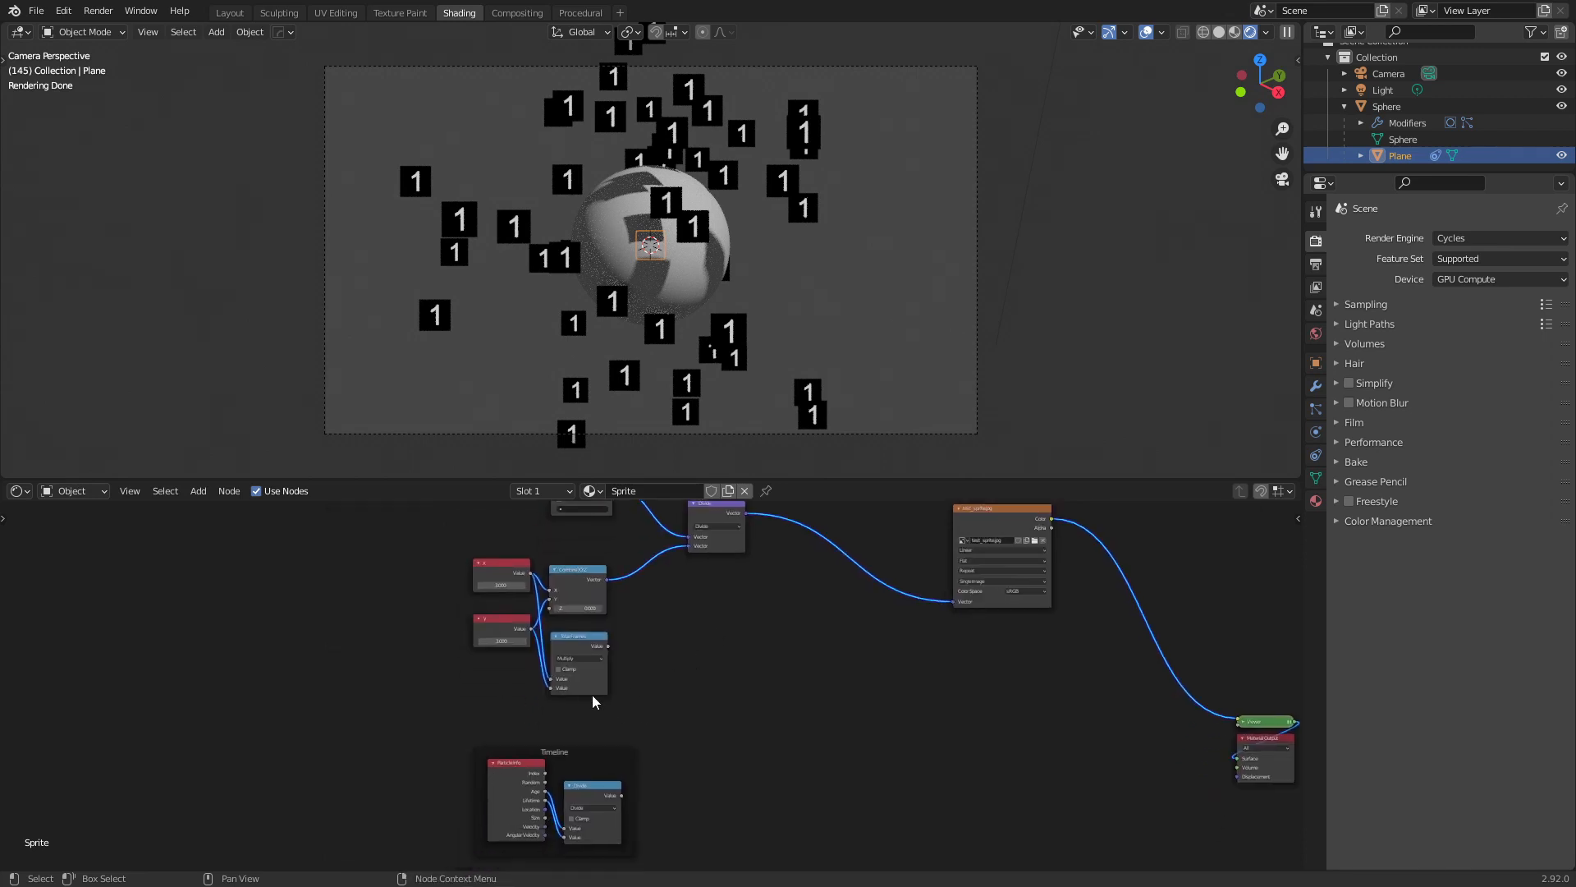
middle_click_drag(690, 681, 711, 639)
mouse_move(619, 714)
left_mouse_down()
mouse_move(572, 669)
mouse_move(578, 708)
mouse_move(596, 709)
left_mouse_up()
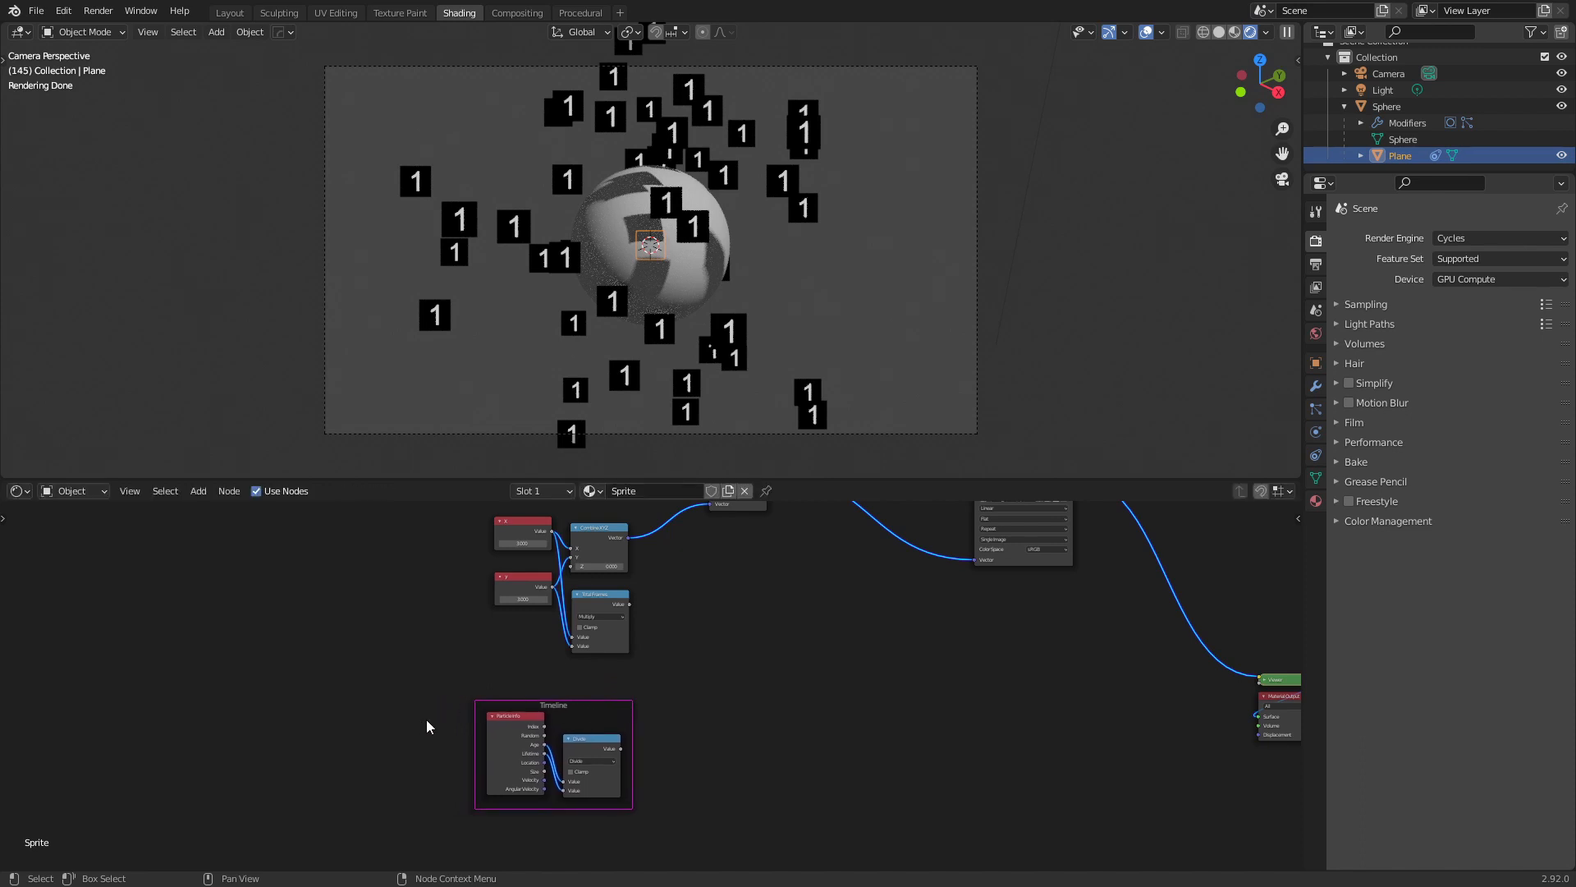
mouse_move(723, 666)
middle_mouse_down()
mouse_move(708, 706)
mouse_move(724, 669)
middle_mouse_up()
scroll(672, 639, "up", 2)
middle_click_drag(707, 604, 704, 636)
scroll(673, 667, "up", 2)
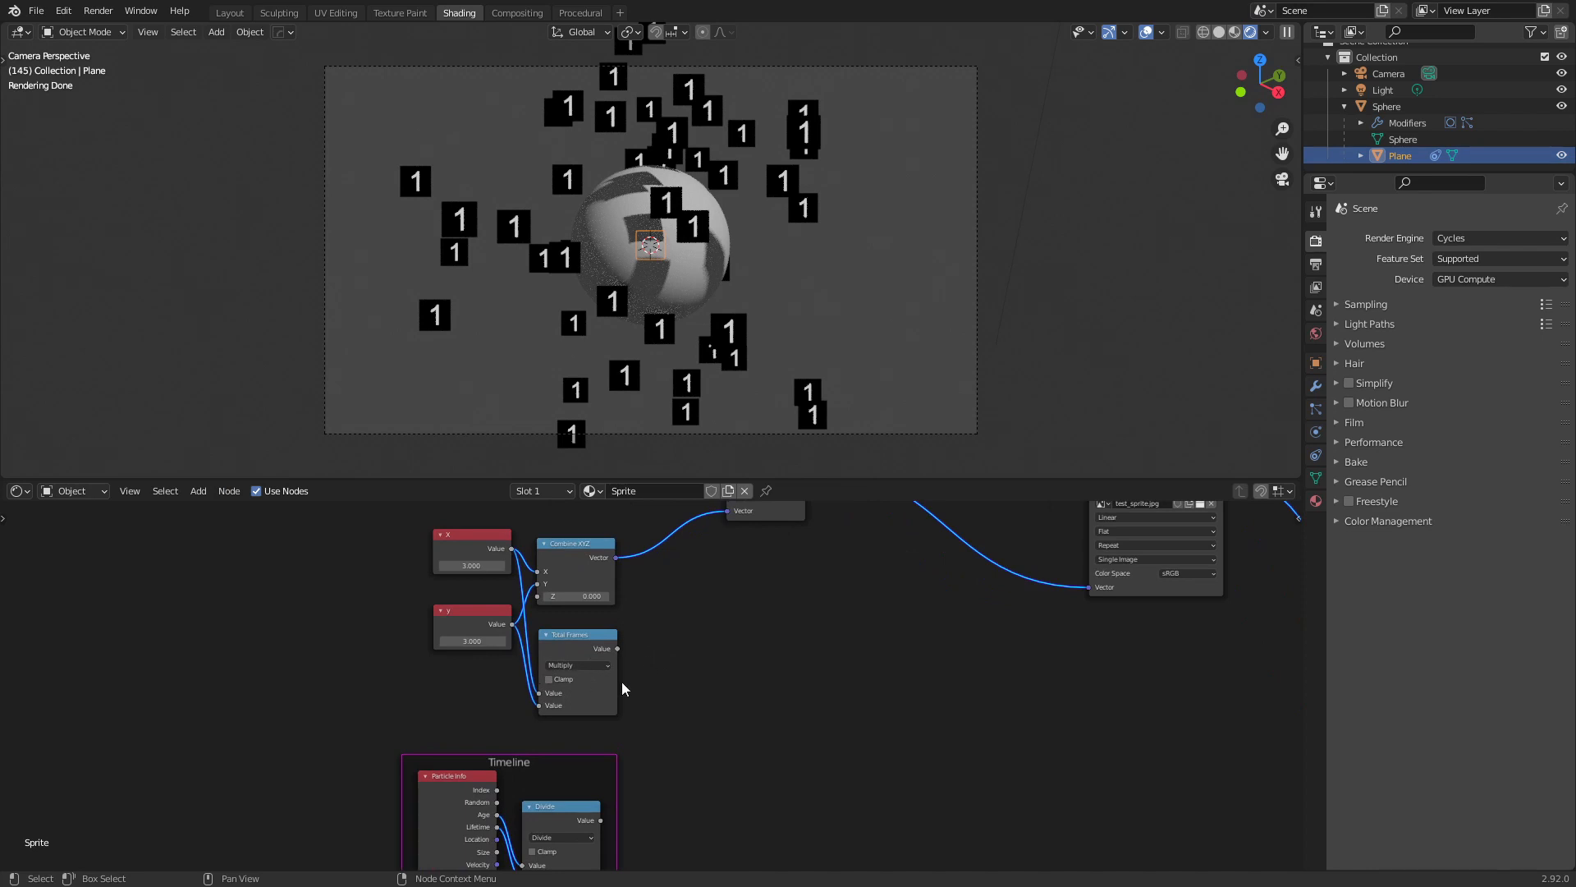
Add a Math node beside the Total Frames node and set its operation to Multiply
scroll(622, 681, "down", 3, "shift")
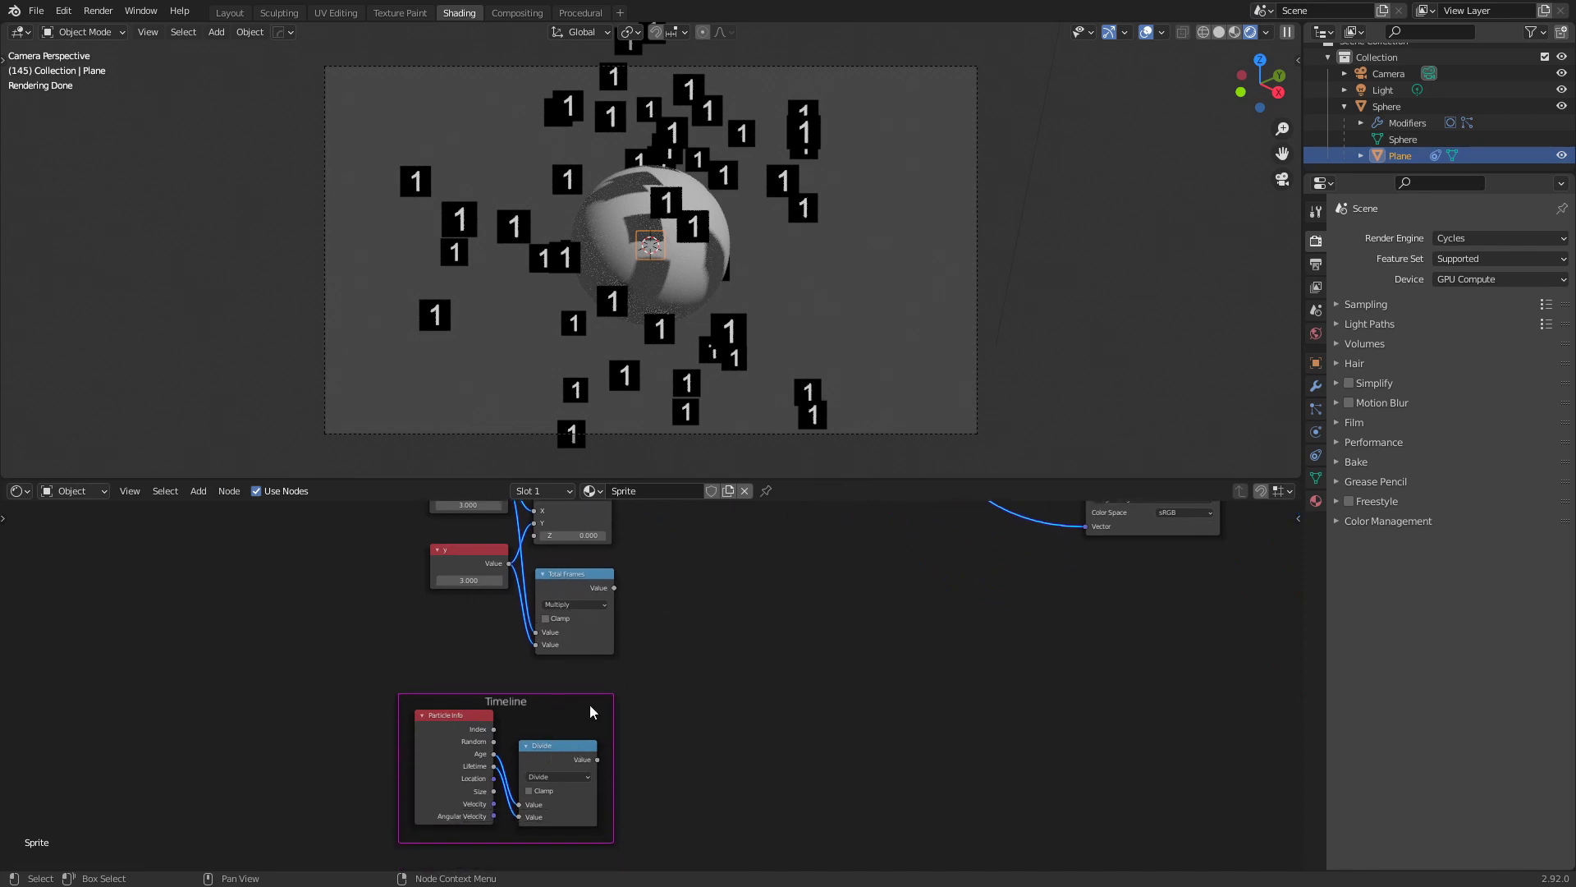
scroll(657, 604, "up", 1, "shift")
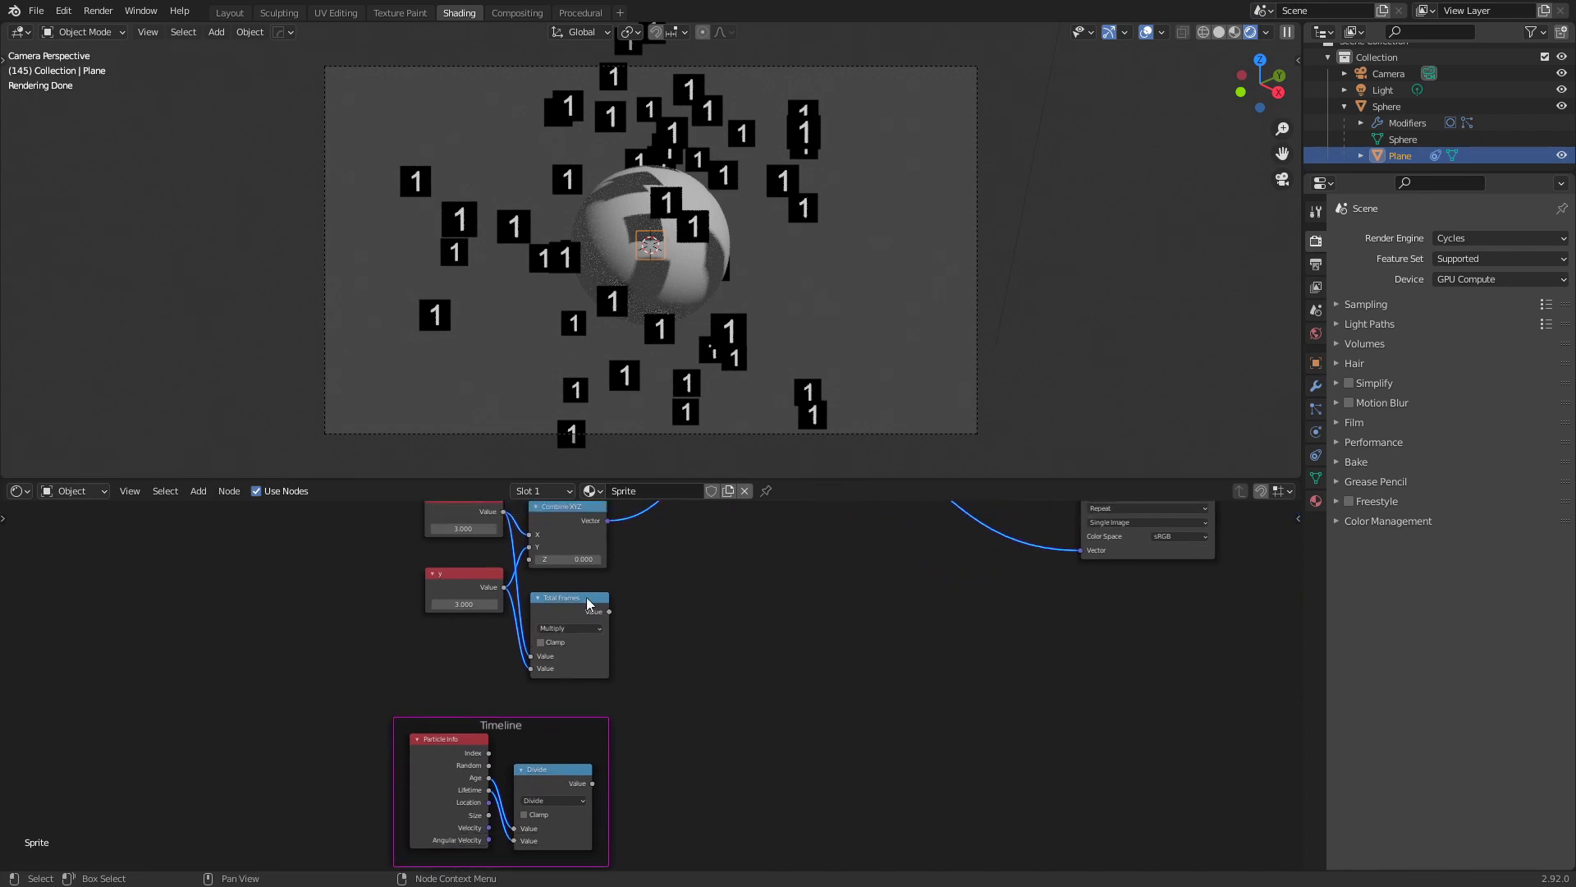
key("shift+a")
type("smath")
key("Return")
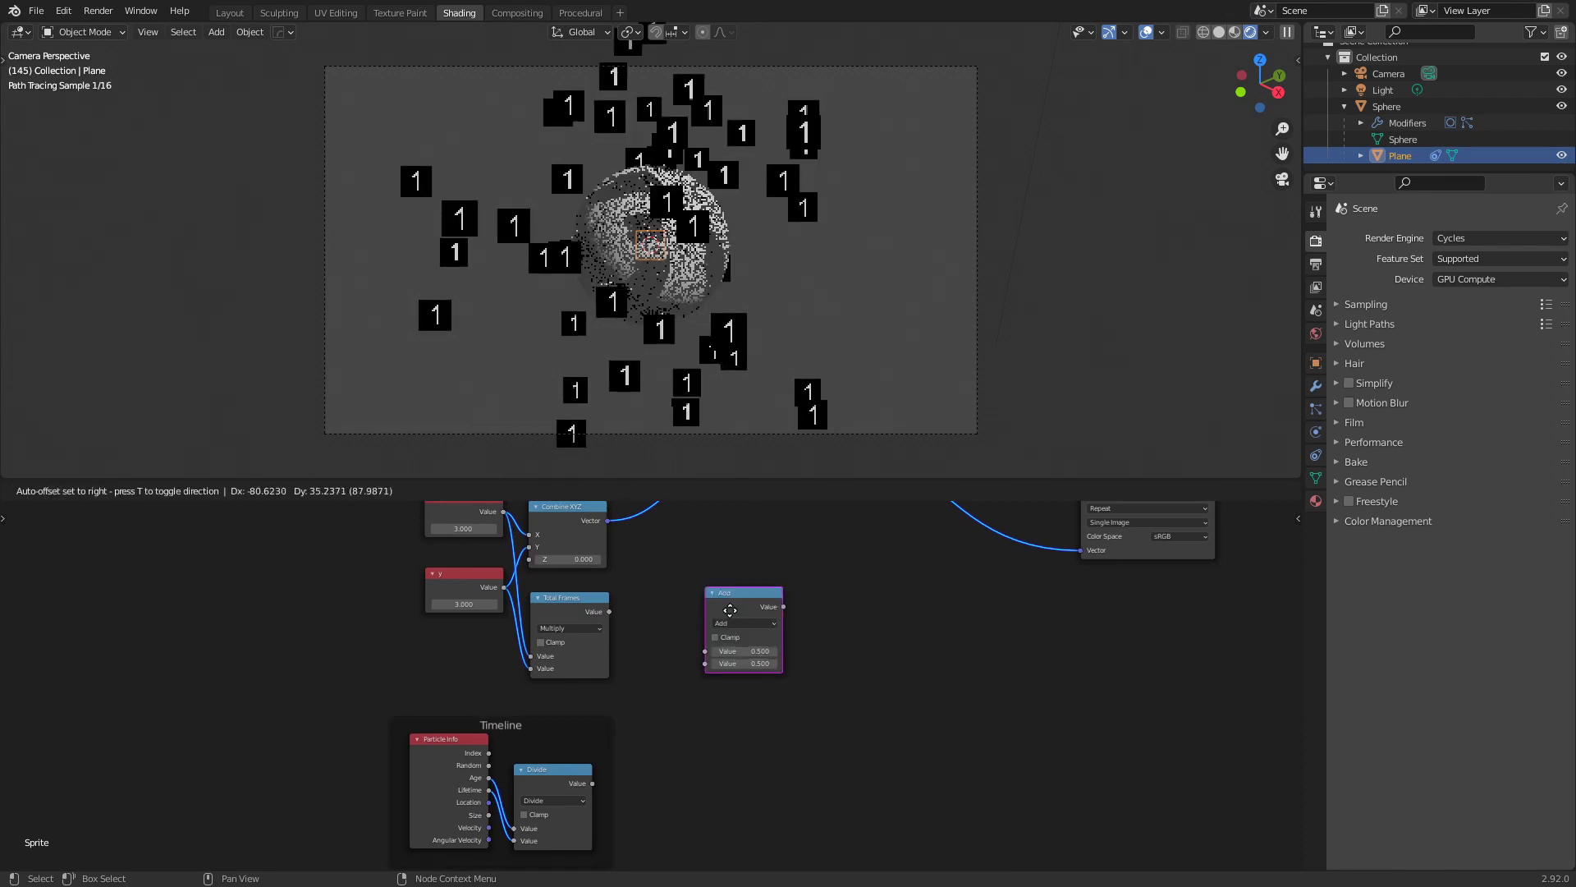
left_click(731, 601)
left_click_drag(731, 601, 711, 607)
left_click(725, 630)
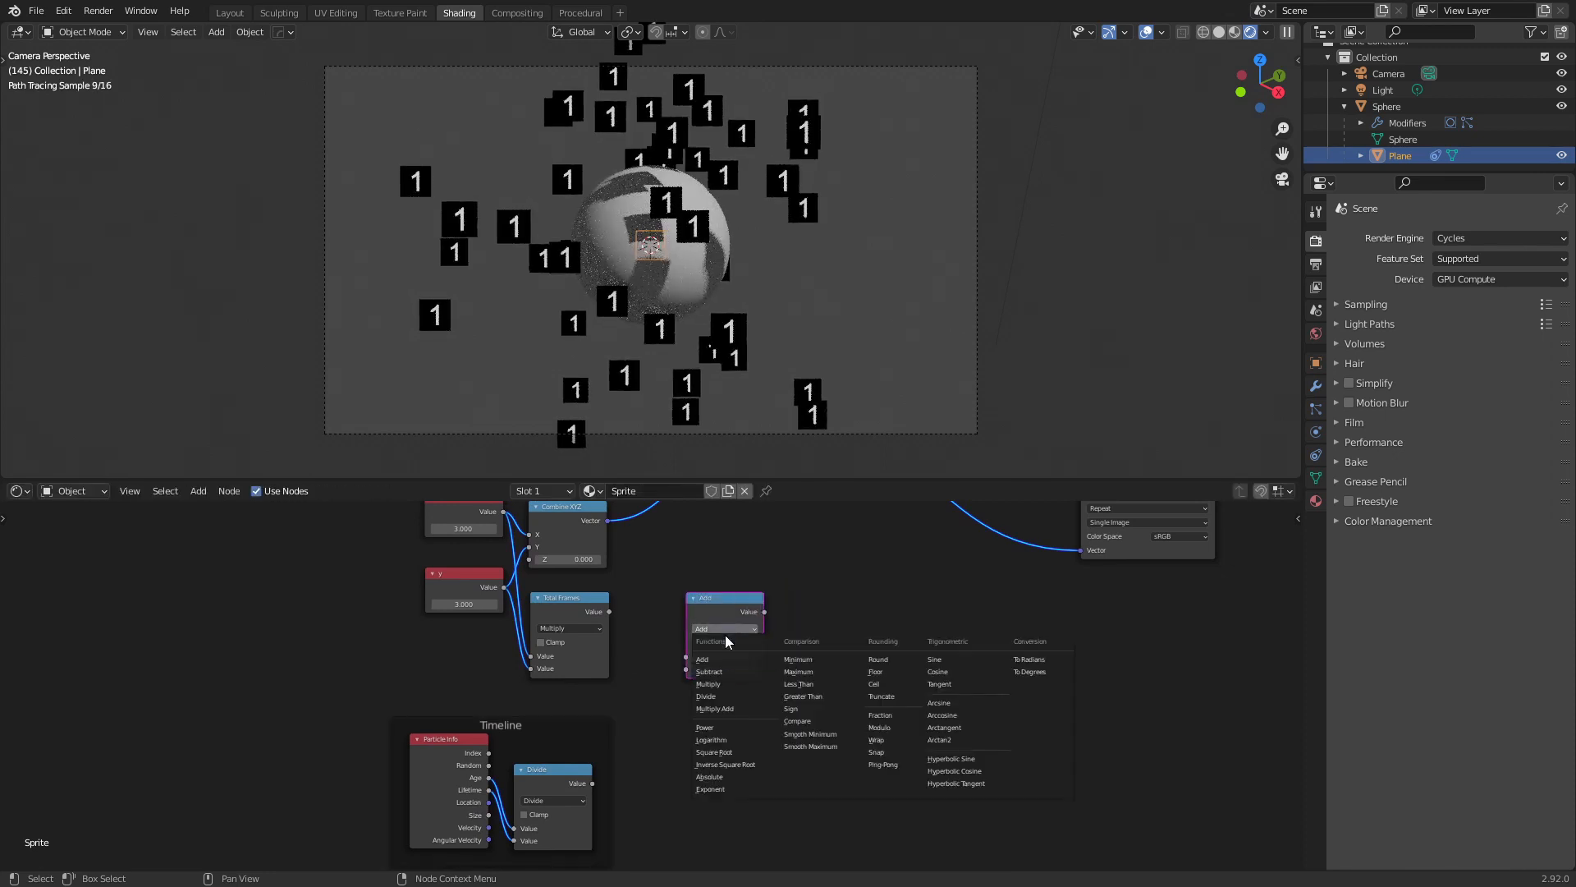
left_click(730, 684)
Connect the Total Frames and Timeline Divide outputs to the new Multiply node's inputs and place it close beside Total Frames
left_click_drag(609, 611, 687, 670)
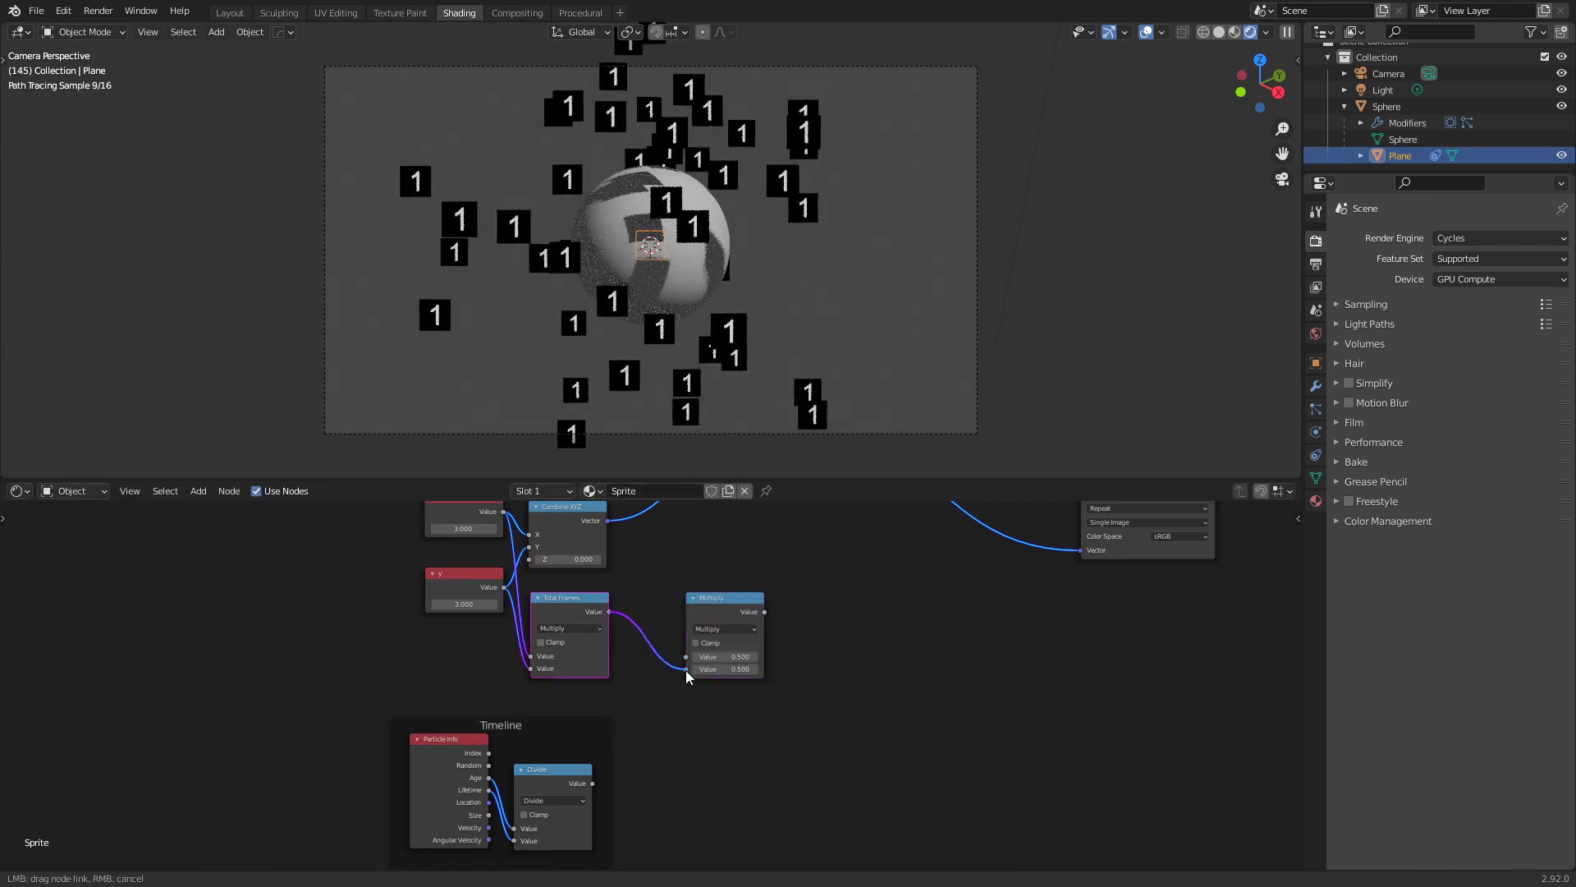
left_click_drag(593, 784, 686, 669)
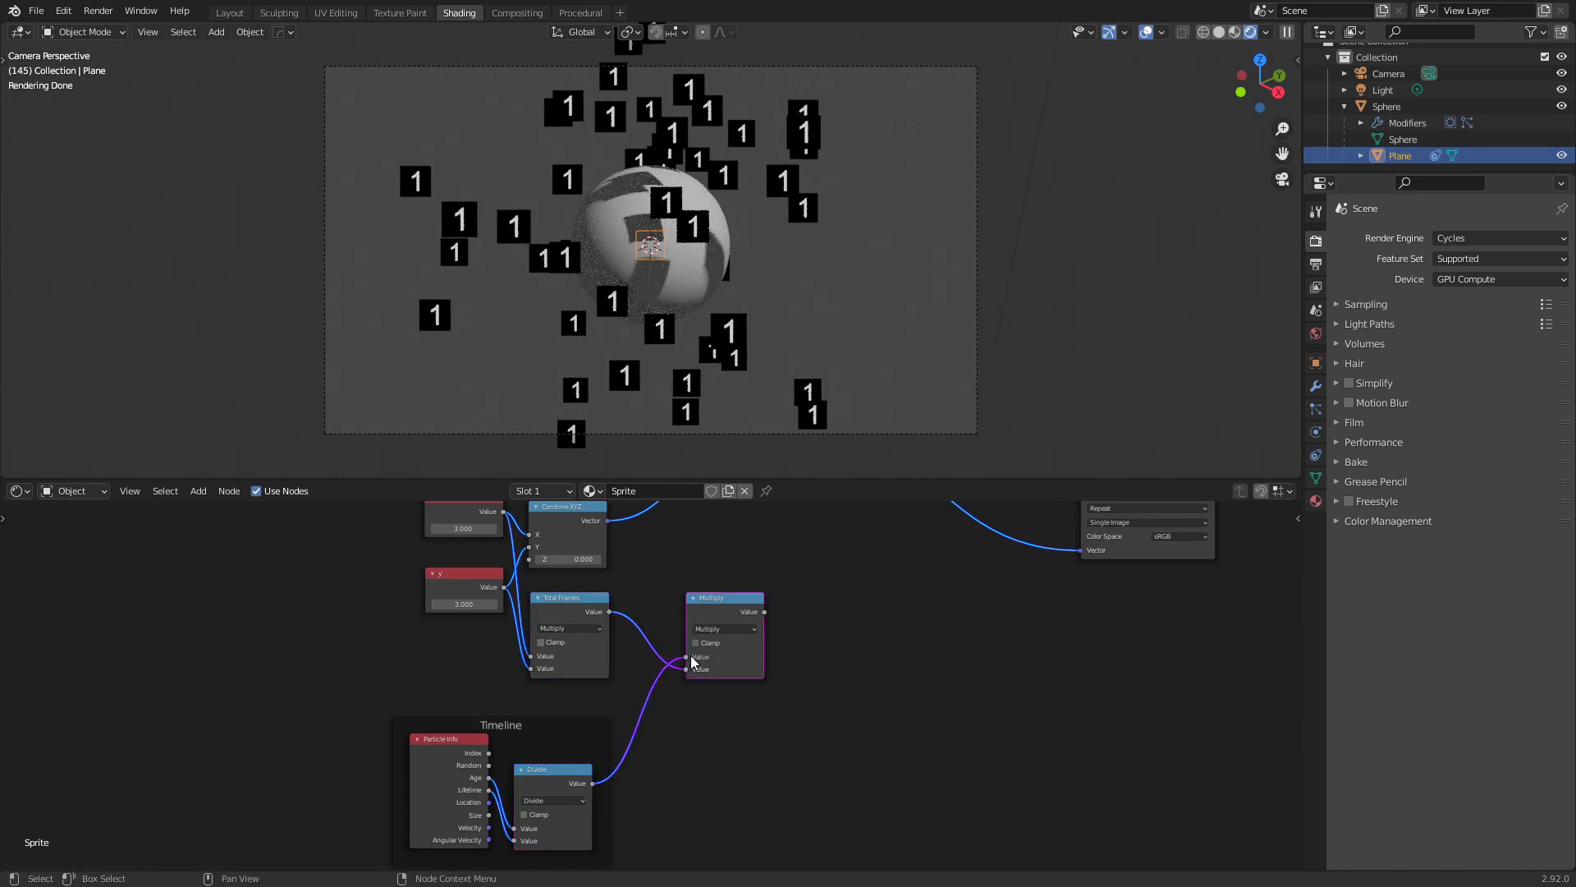
left_click_drag(729, 610, 690, 614)
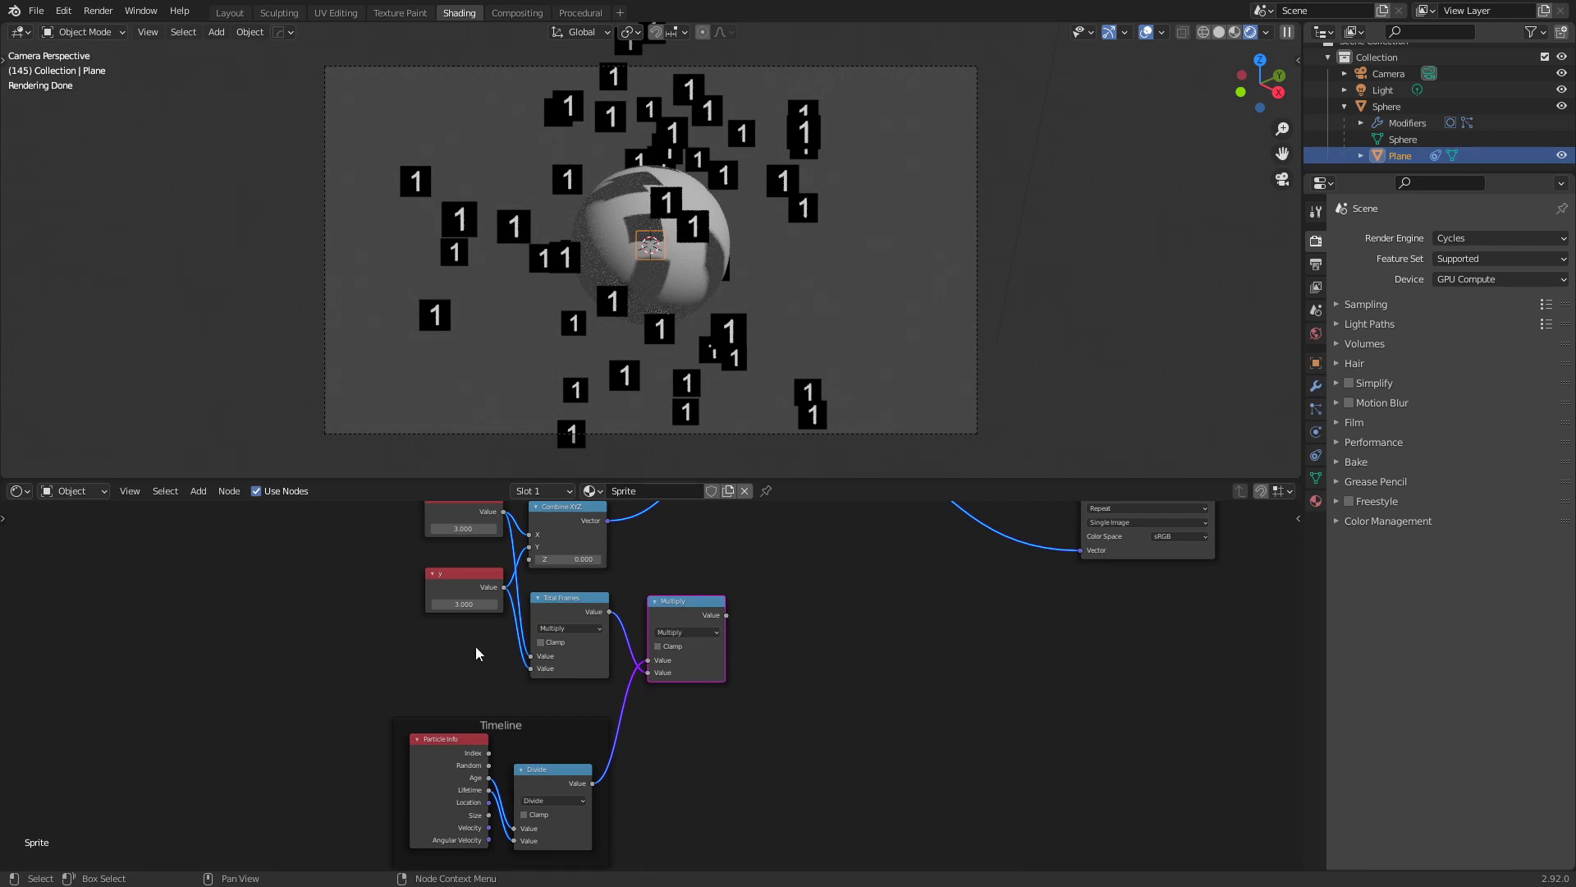
middle_click_drag(476, 647, 481, 678)
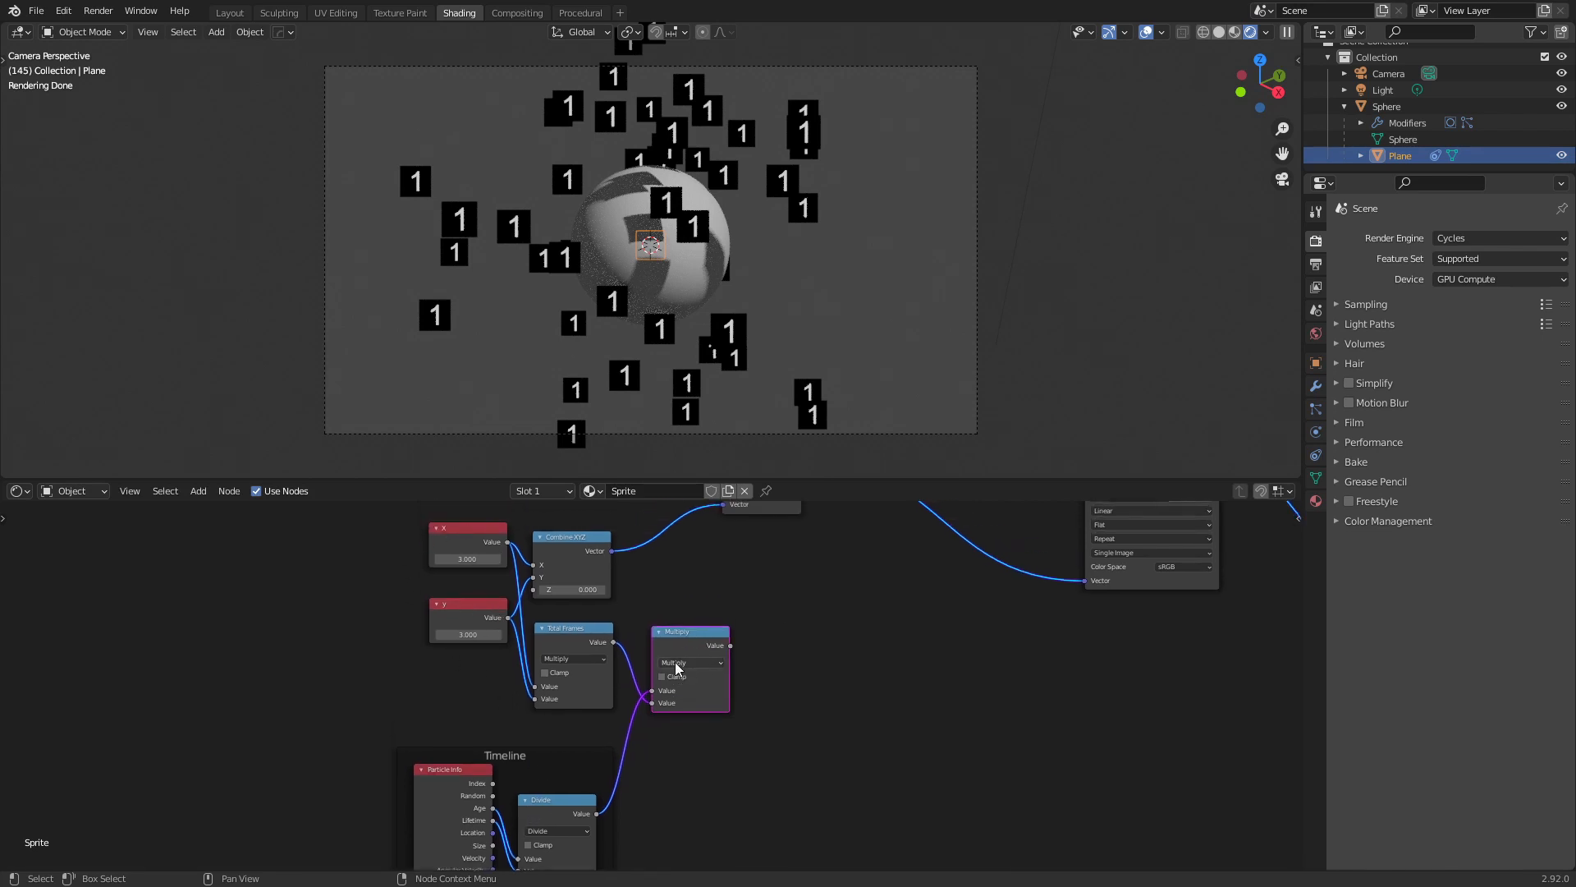
left_click_drag(699, 647, 691, 644)
Move the test_sprite.jpg image texture node up and farther from the other nodes to make room
middle_click_drag(692, 644, 617, 696)
scroll(788, 703, "down", 6)
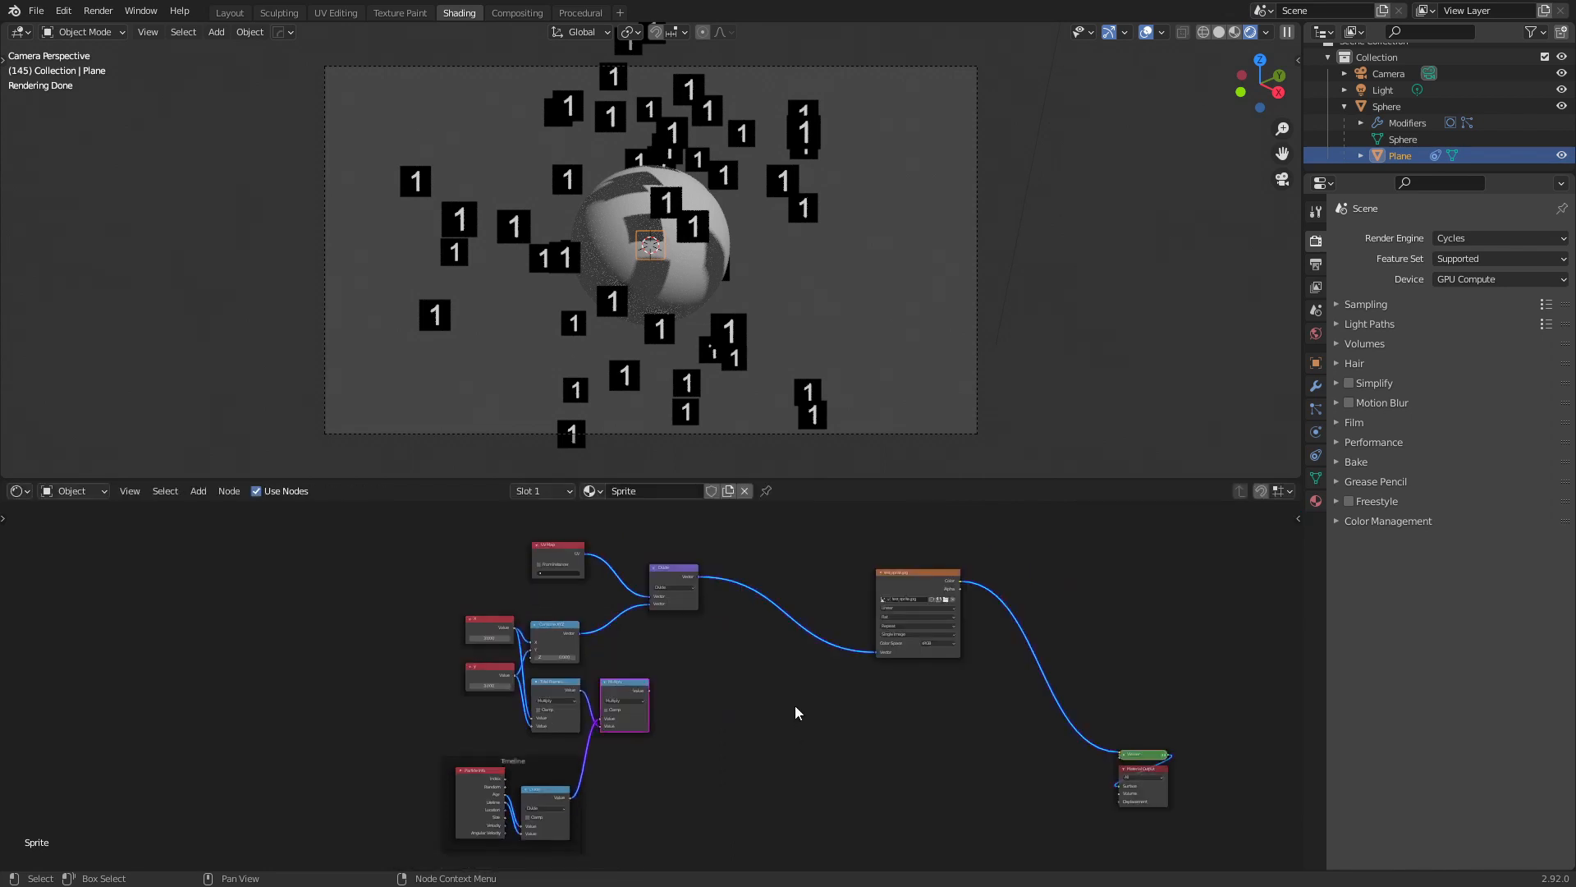
scroll(712, 724, "up", 4)
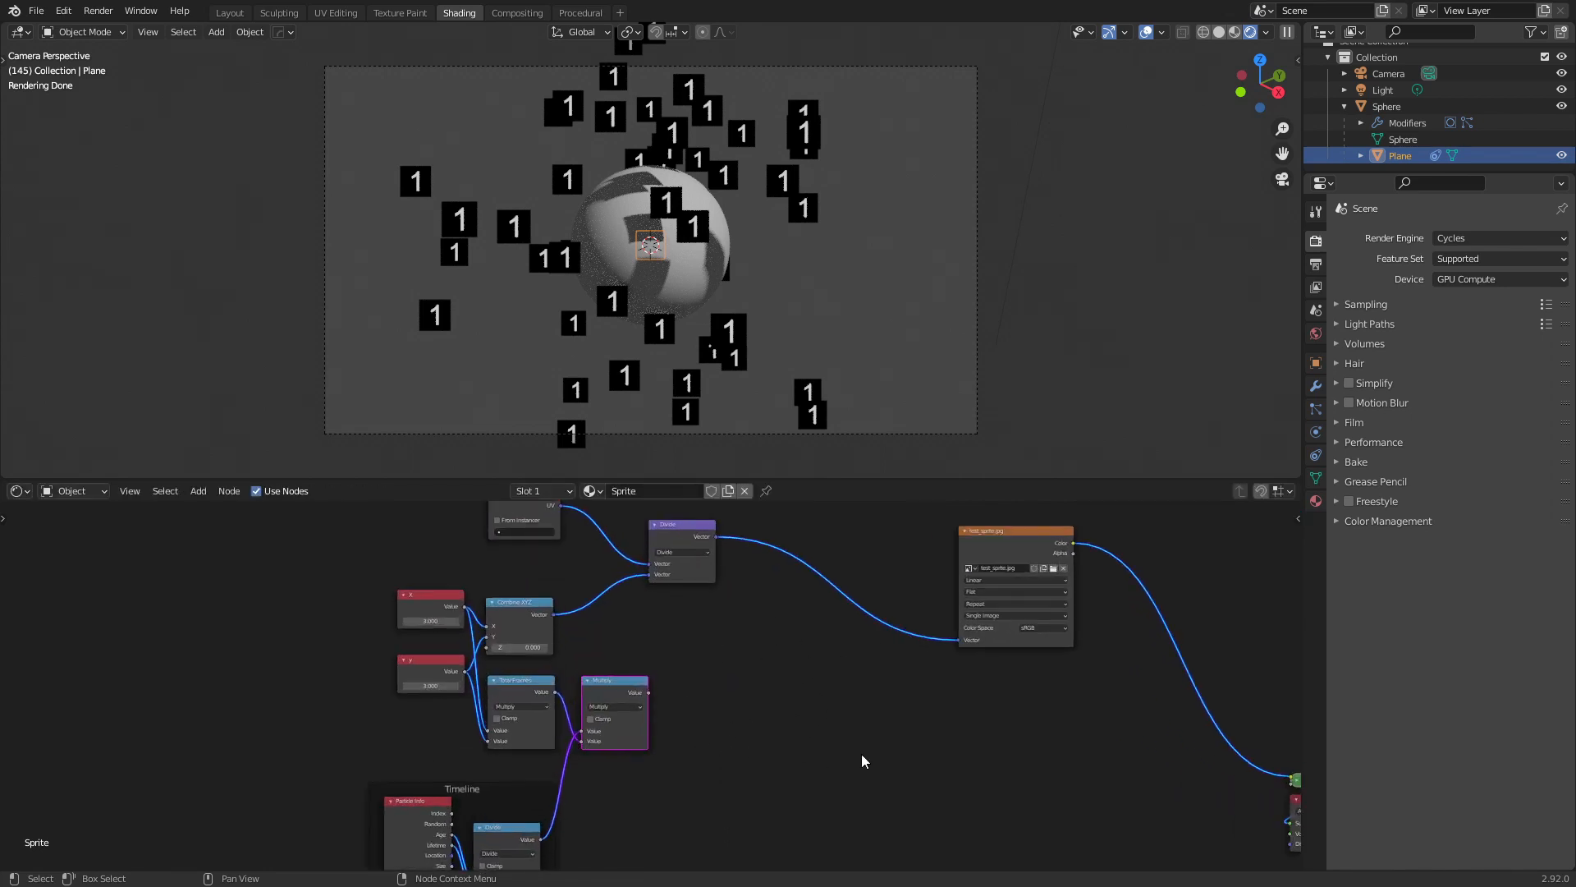
left_click_drag(966, 541, 1092, 439)
middle_click_drag(684, 736, 723, 685)
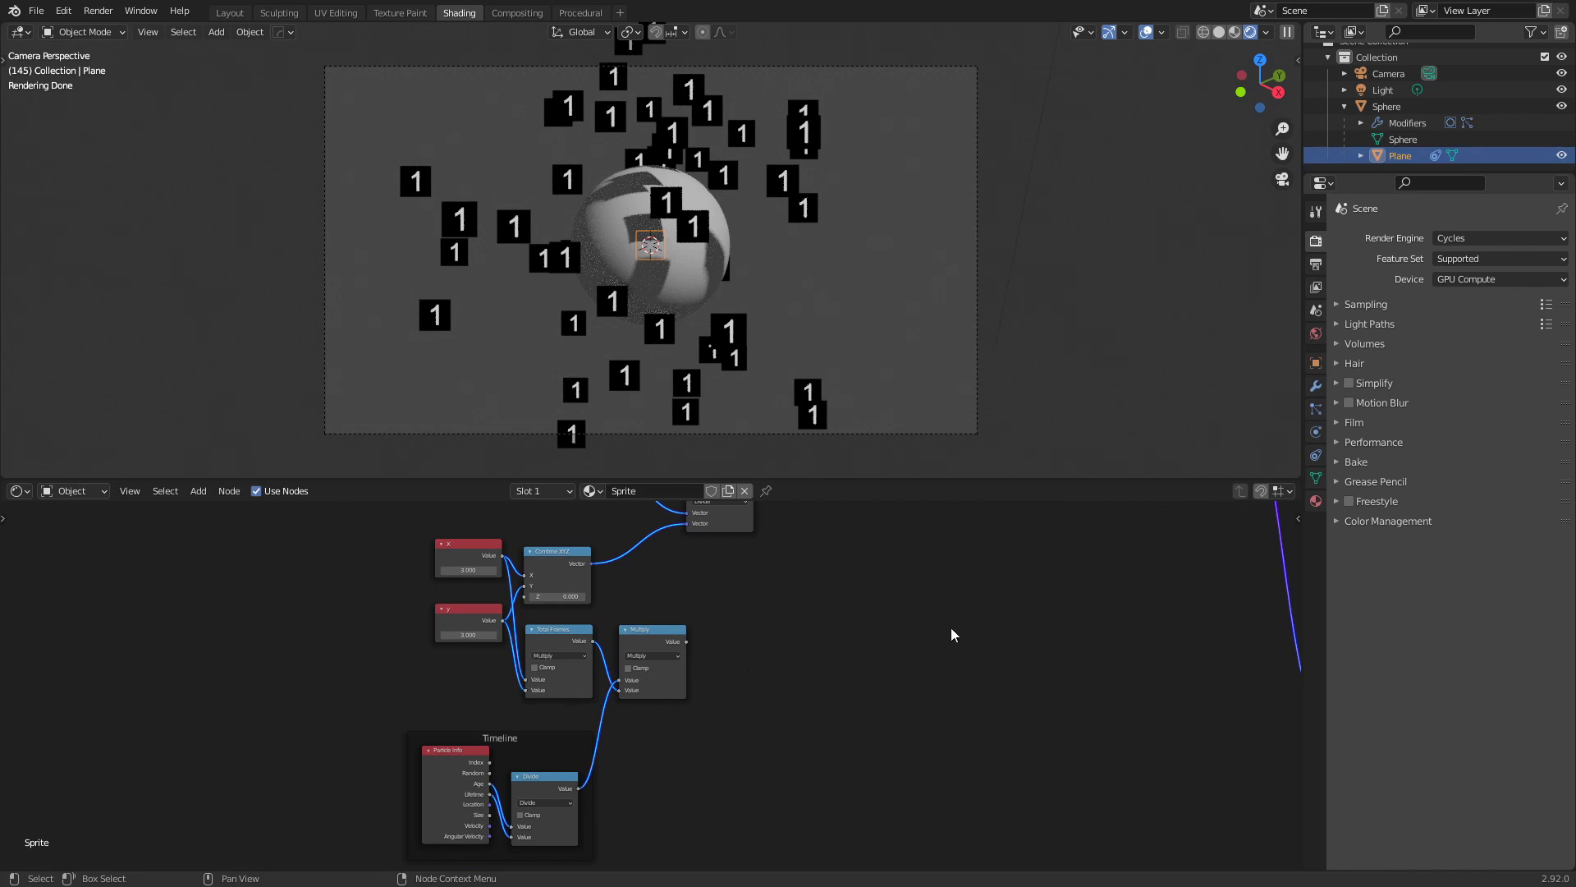
scroll(768, 625, "up", 1)
key("shift+a")
left_click(808, 601)
key("Escape")
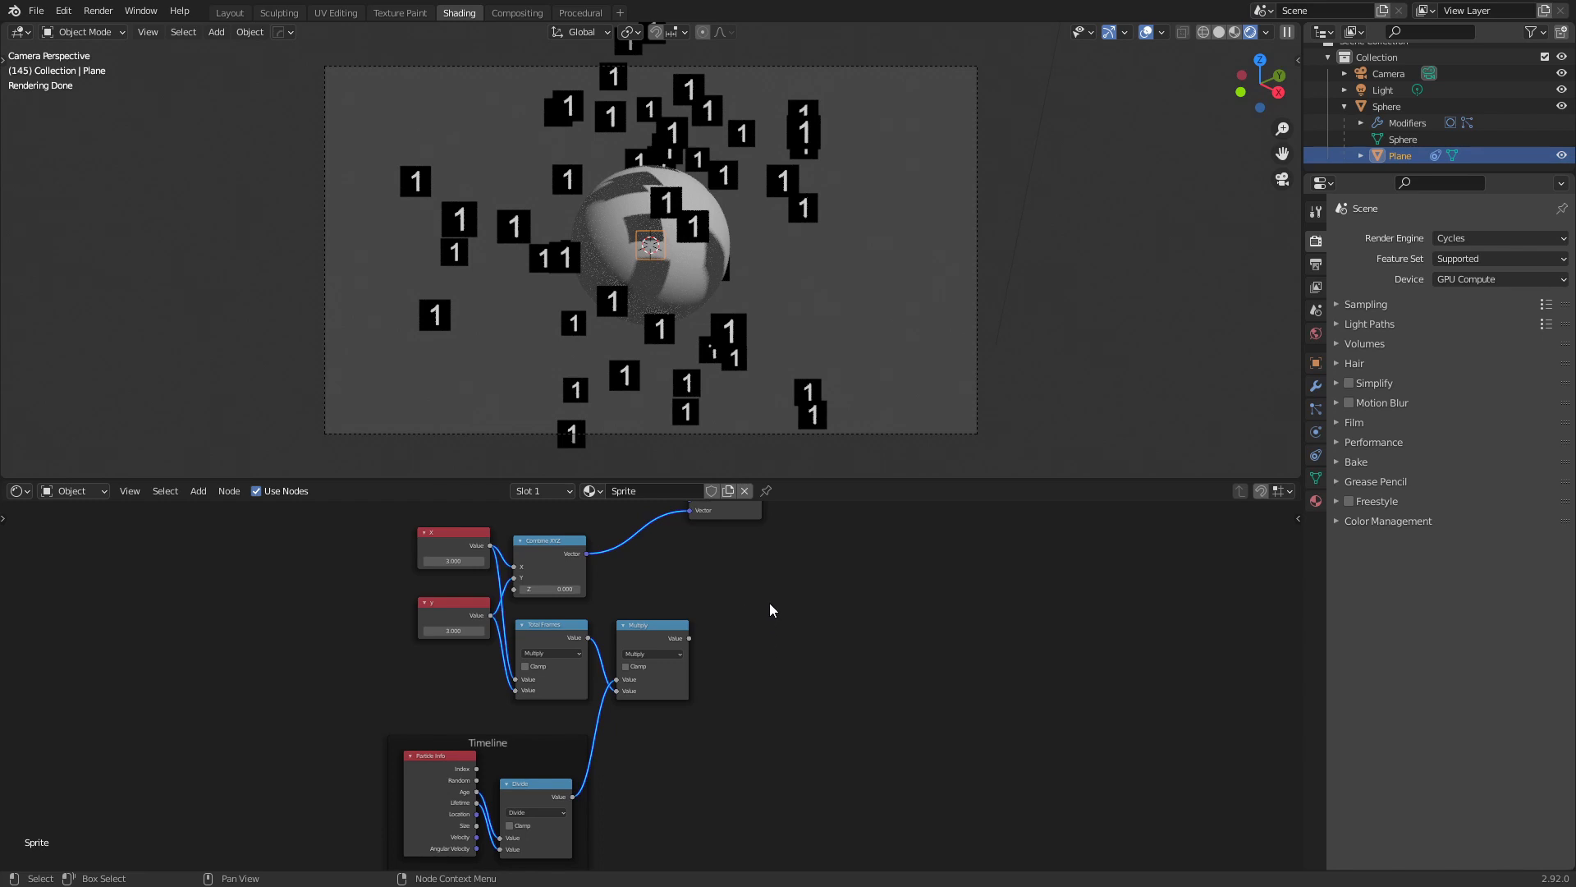
Add another Math node above and beyond the unlabelled Multiply node and set its operation to Modulo
scroll(728, 599, "up", 2)
key("shift+a")
left_click(795, 563)
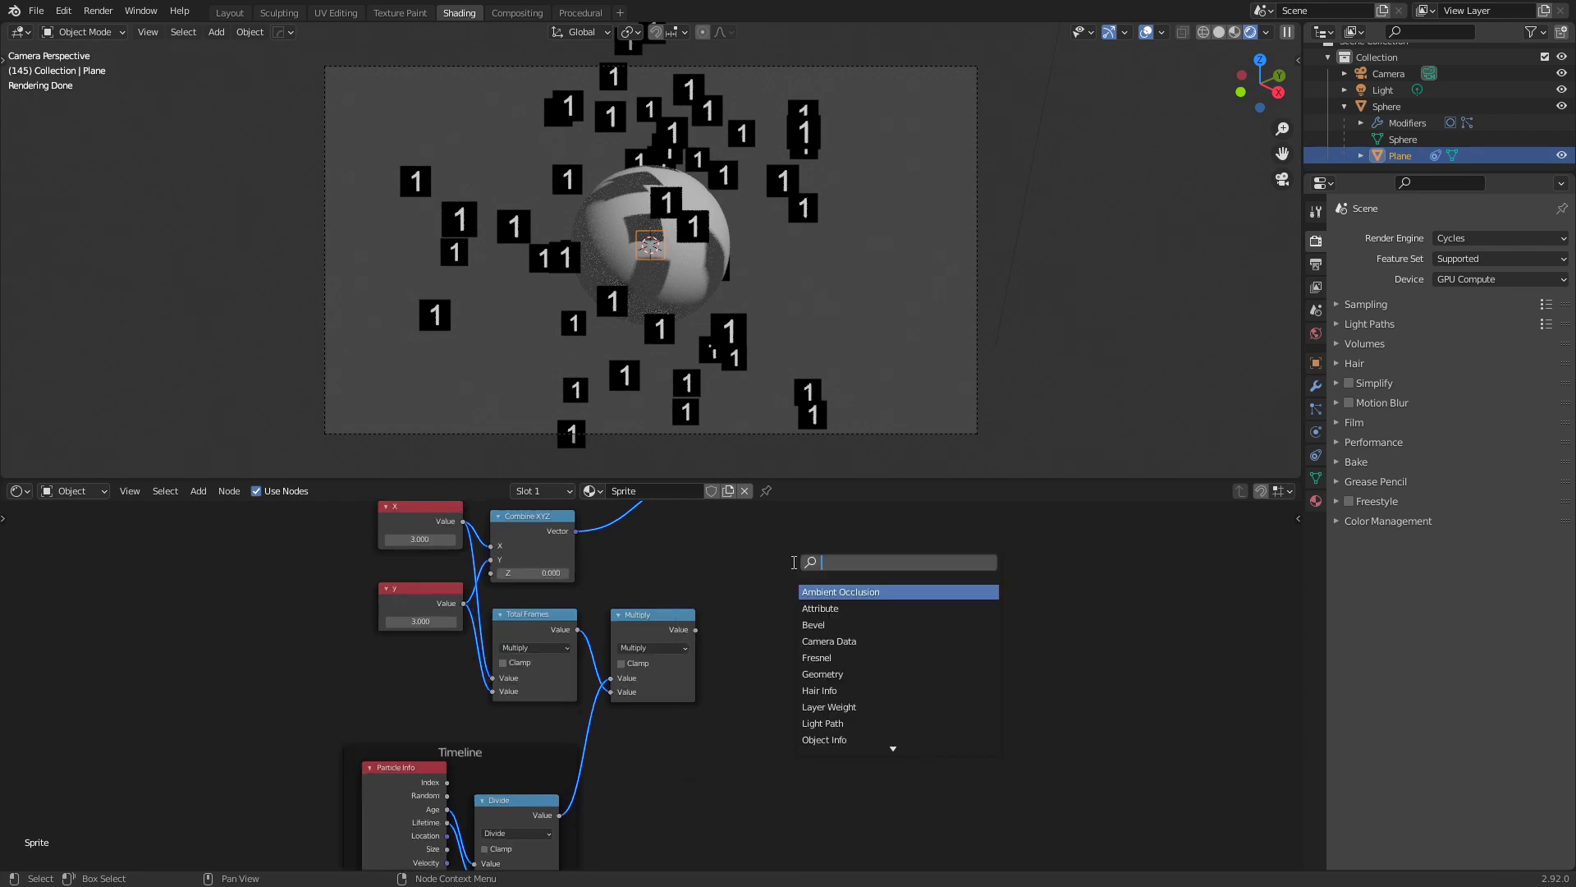
type("add")
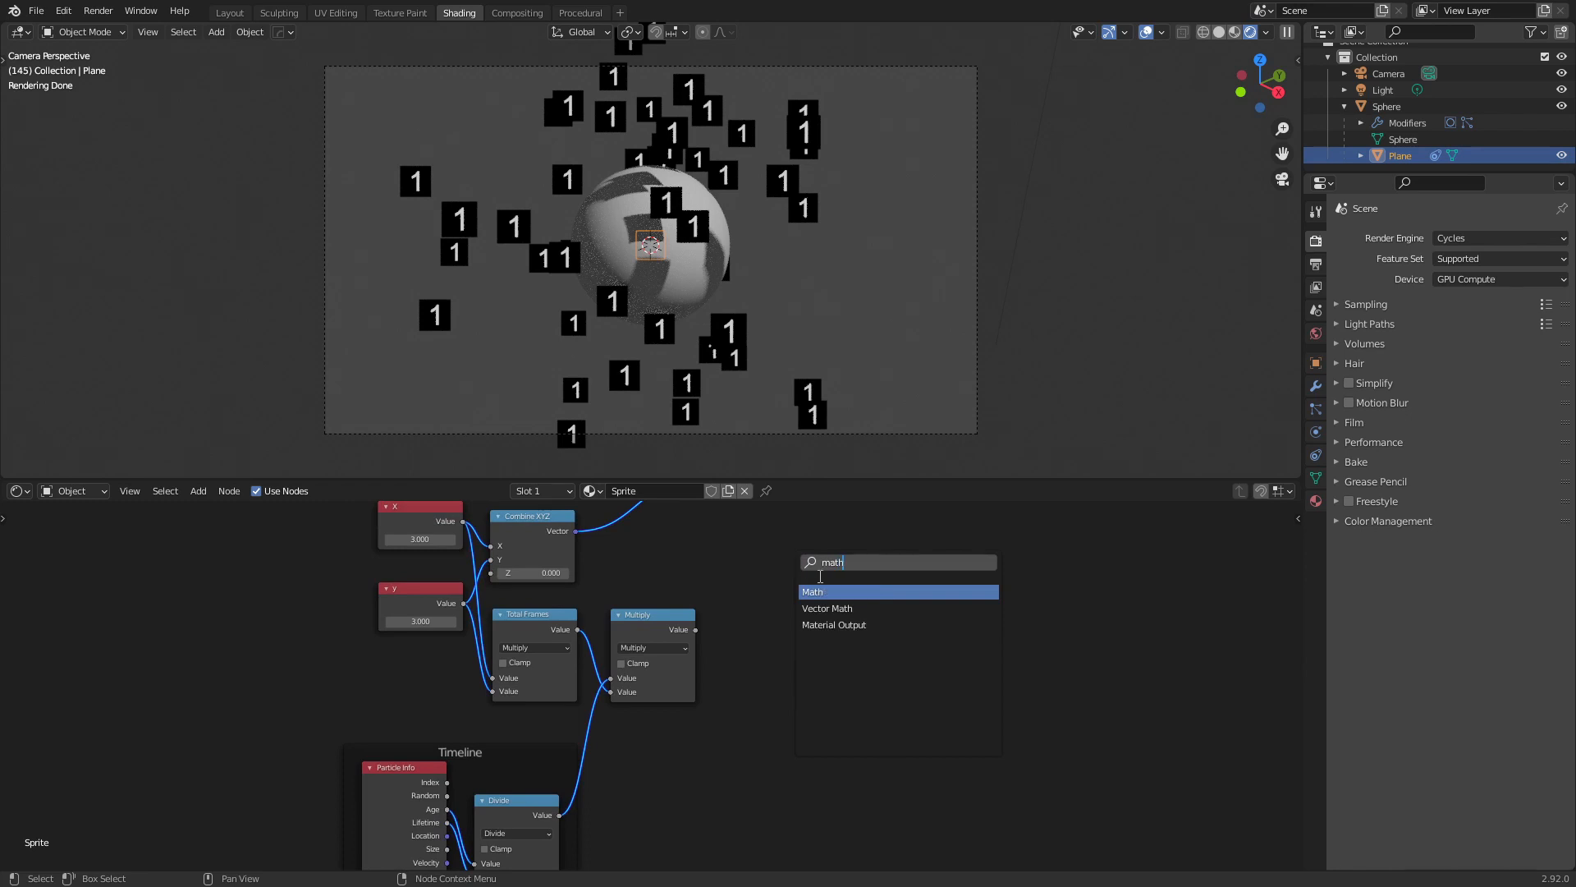
key("Return")
left_click(778, 554)
left_click(790, 571)
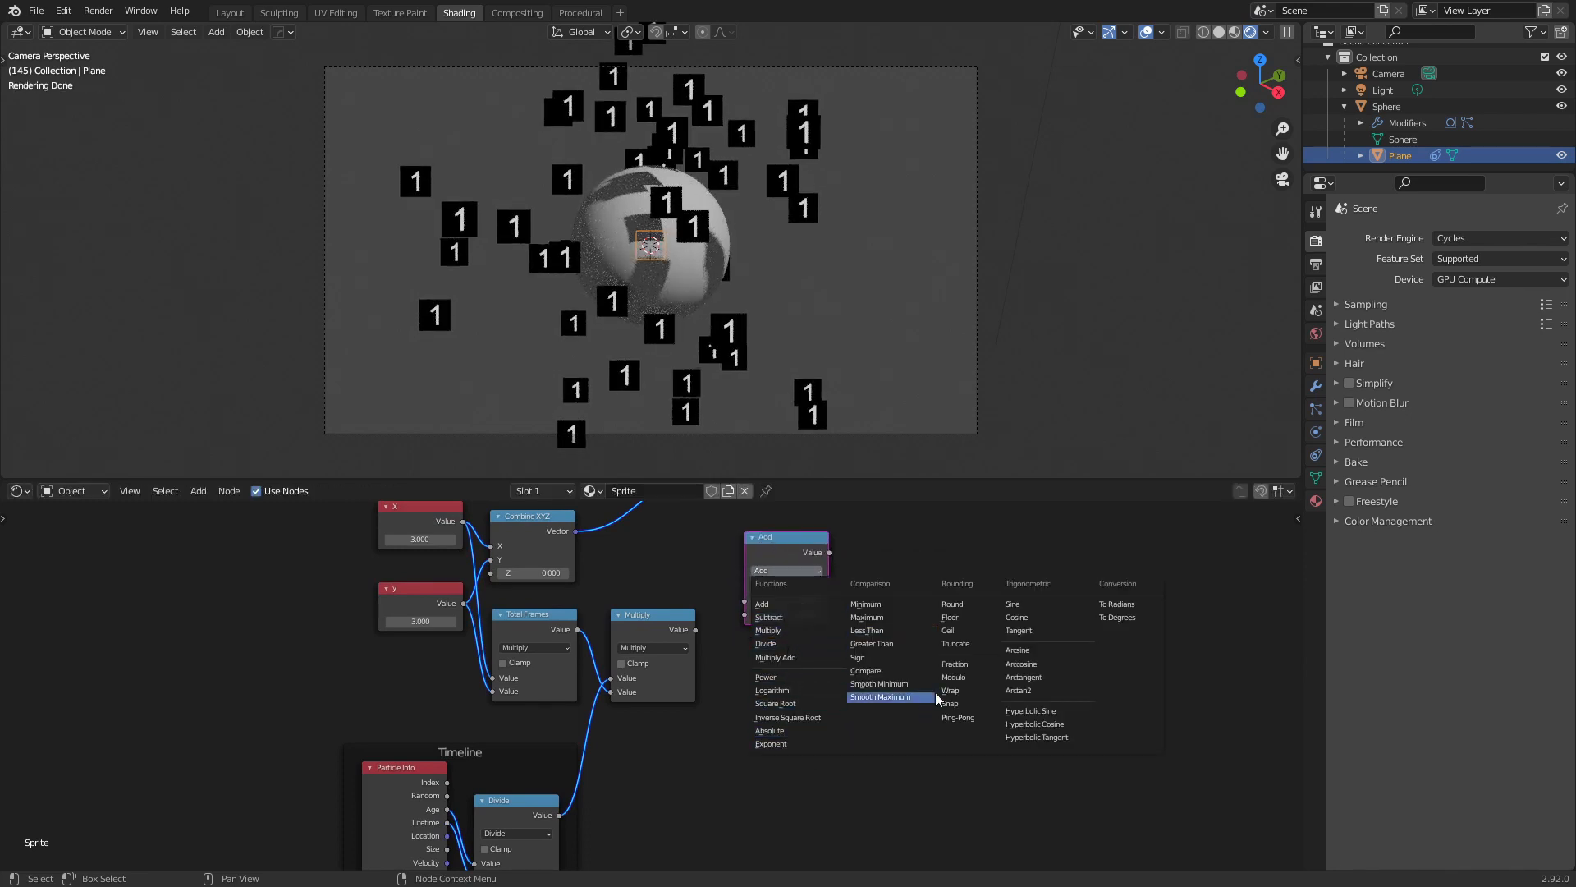
left_click(962, 678)
Connect the unlabelled Multiply node's output to Modulo's first input and the X value to its second, tidying the node's position
scroll(731, 623, "up", 1)
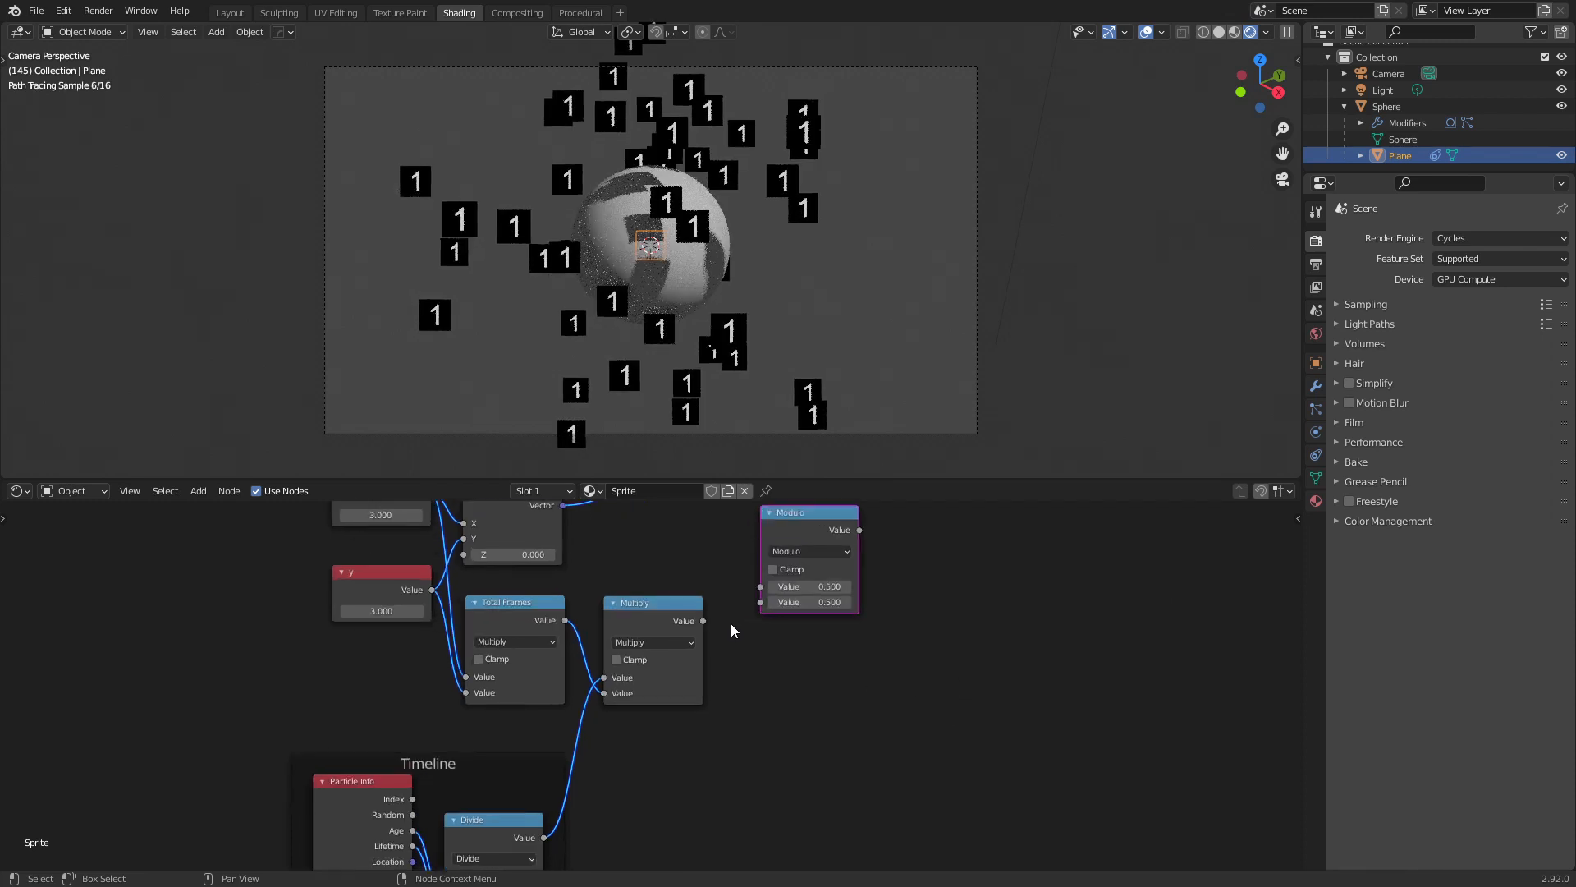
left_click_drag(703, 621, 762, 583)
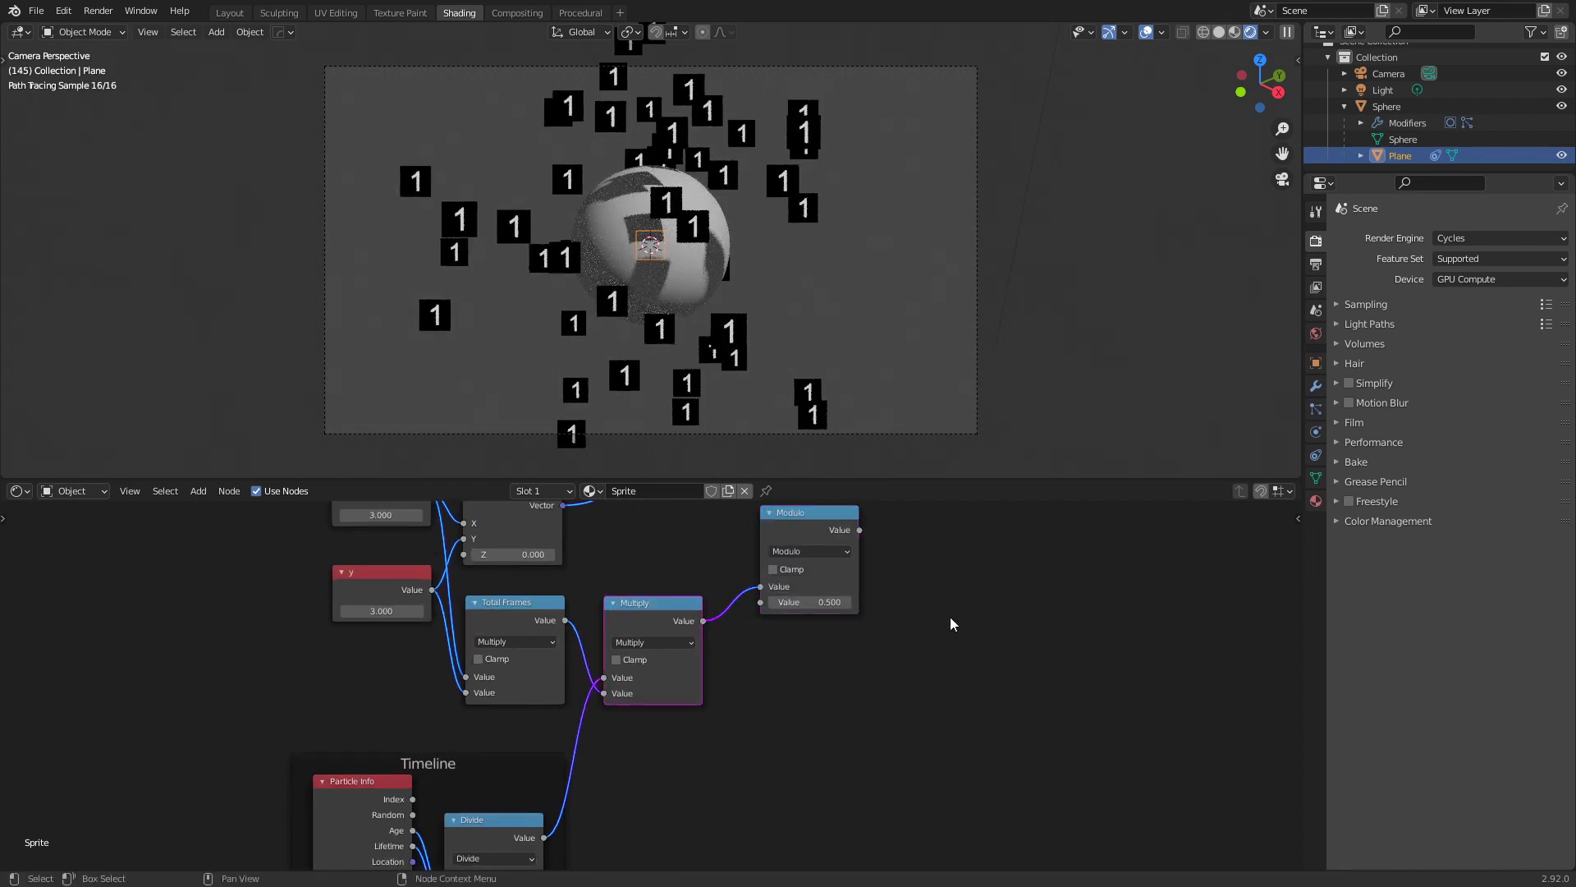
middle_click_drag(949, 617, 922, 693)
left_click_drag(776, 594, 790, 576)
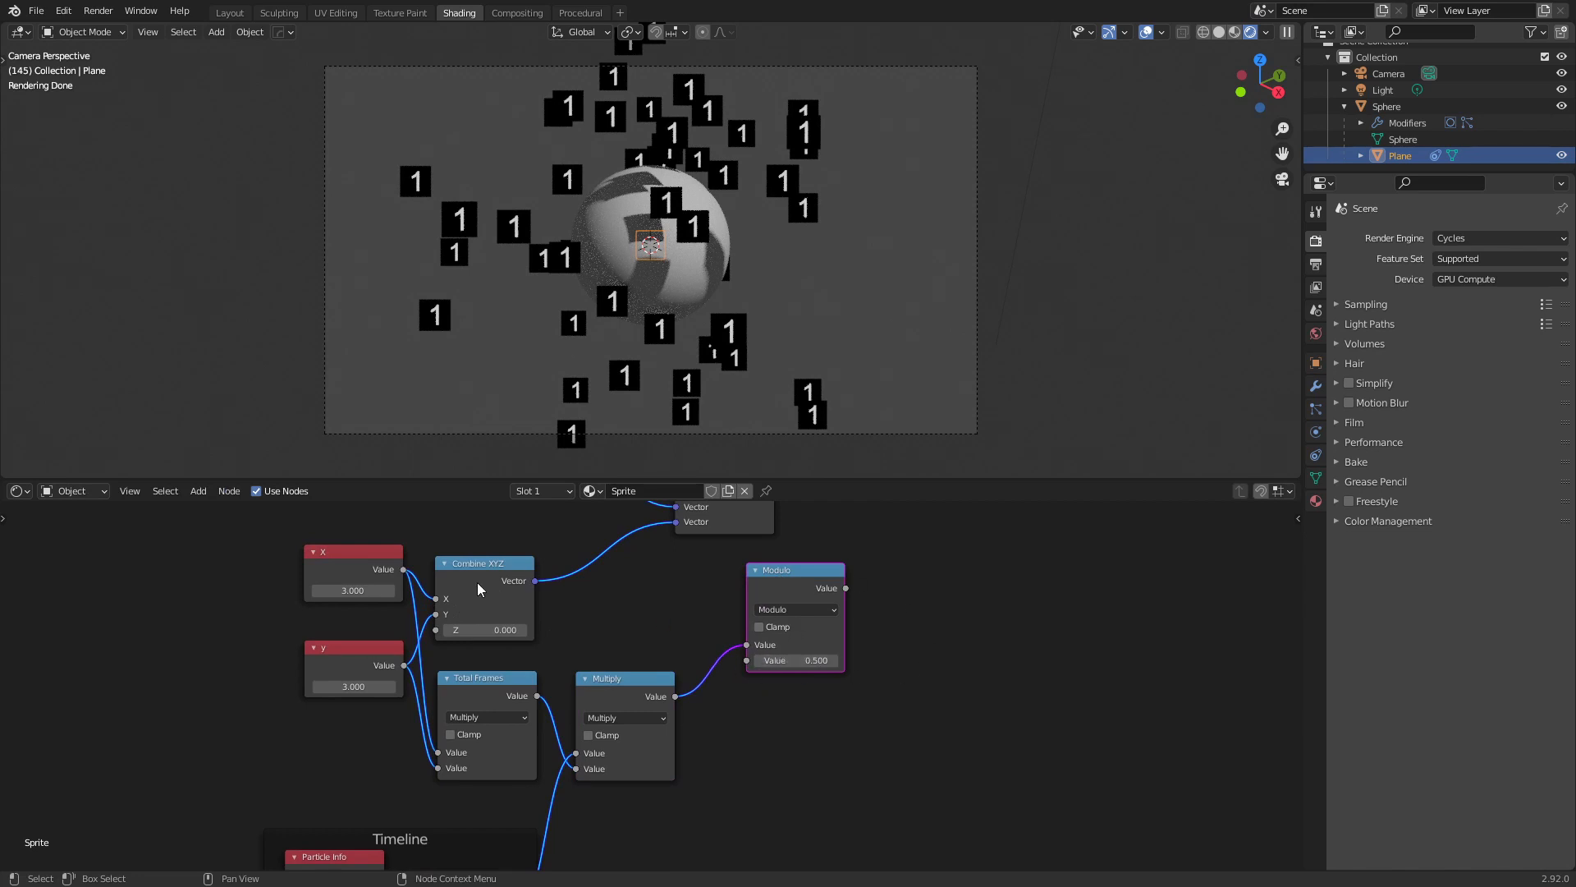
left_click_drag(403, 569, 747, 663)
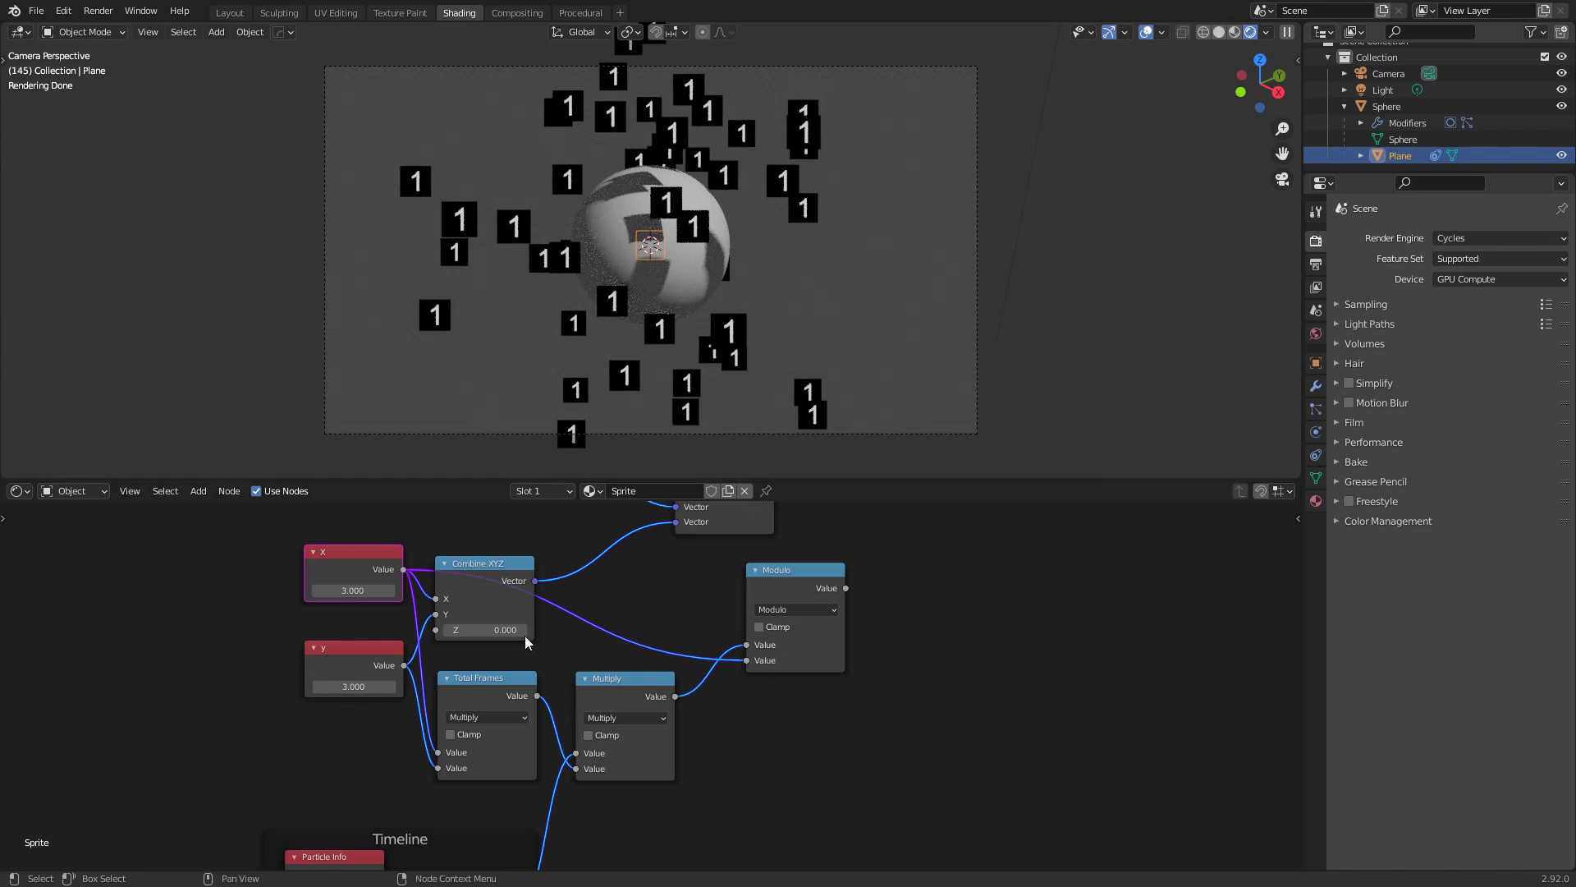
middle_click_drag(895, 698, 814, 711)
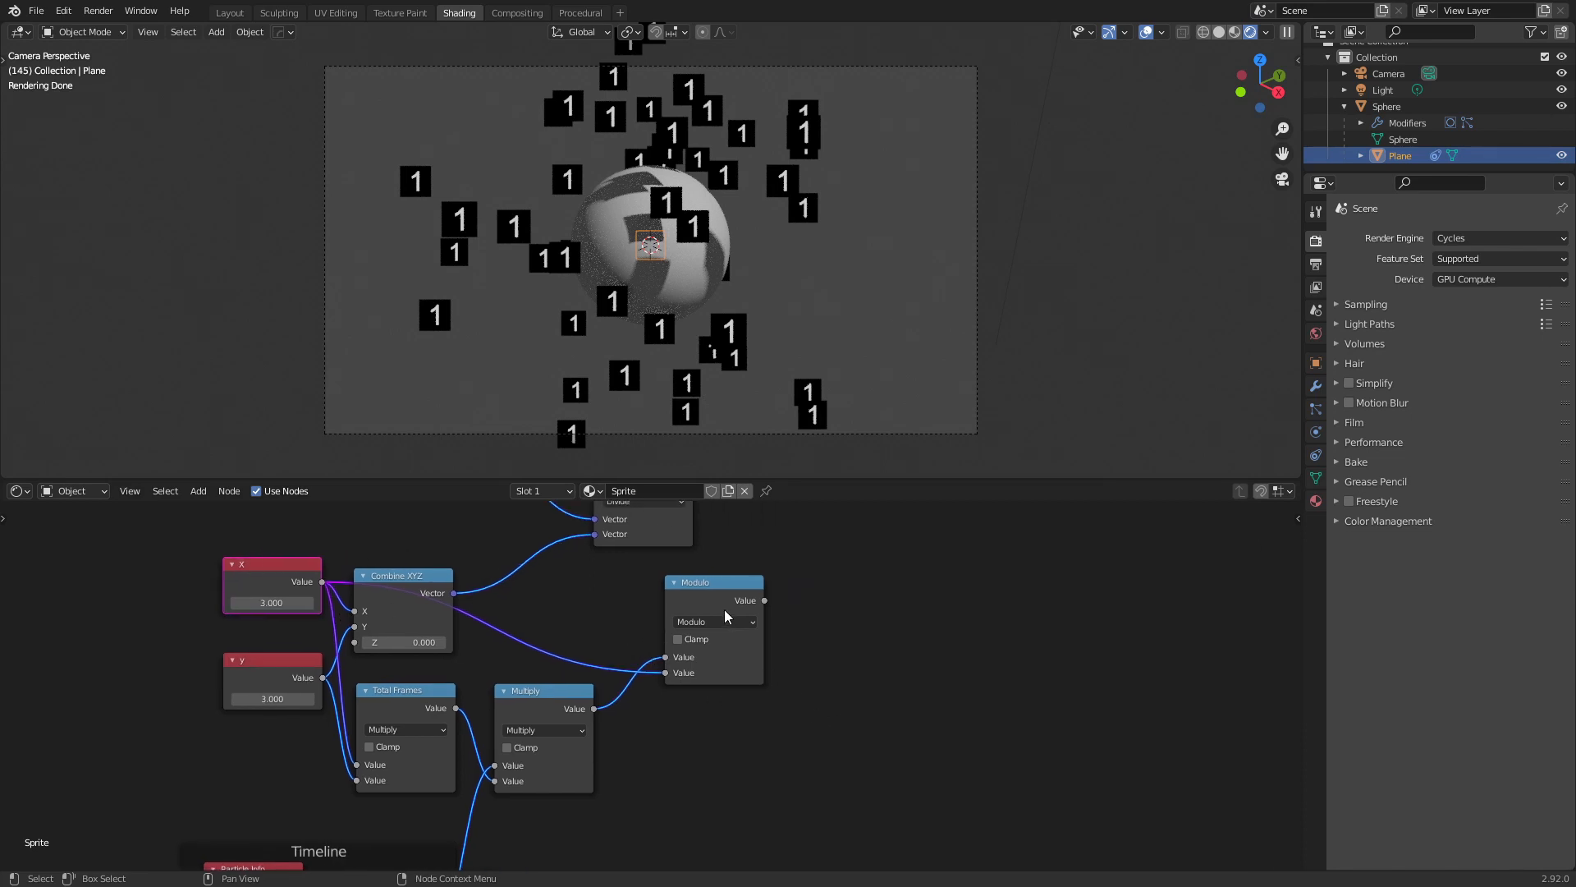
left_click_drag(714, 608, 704, 606)
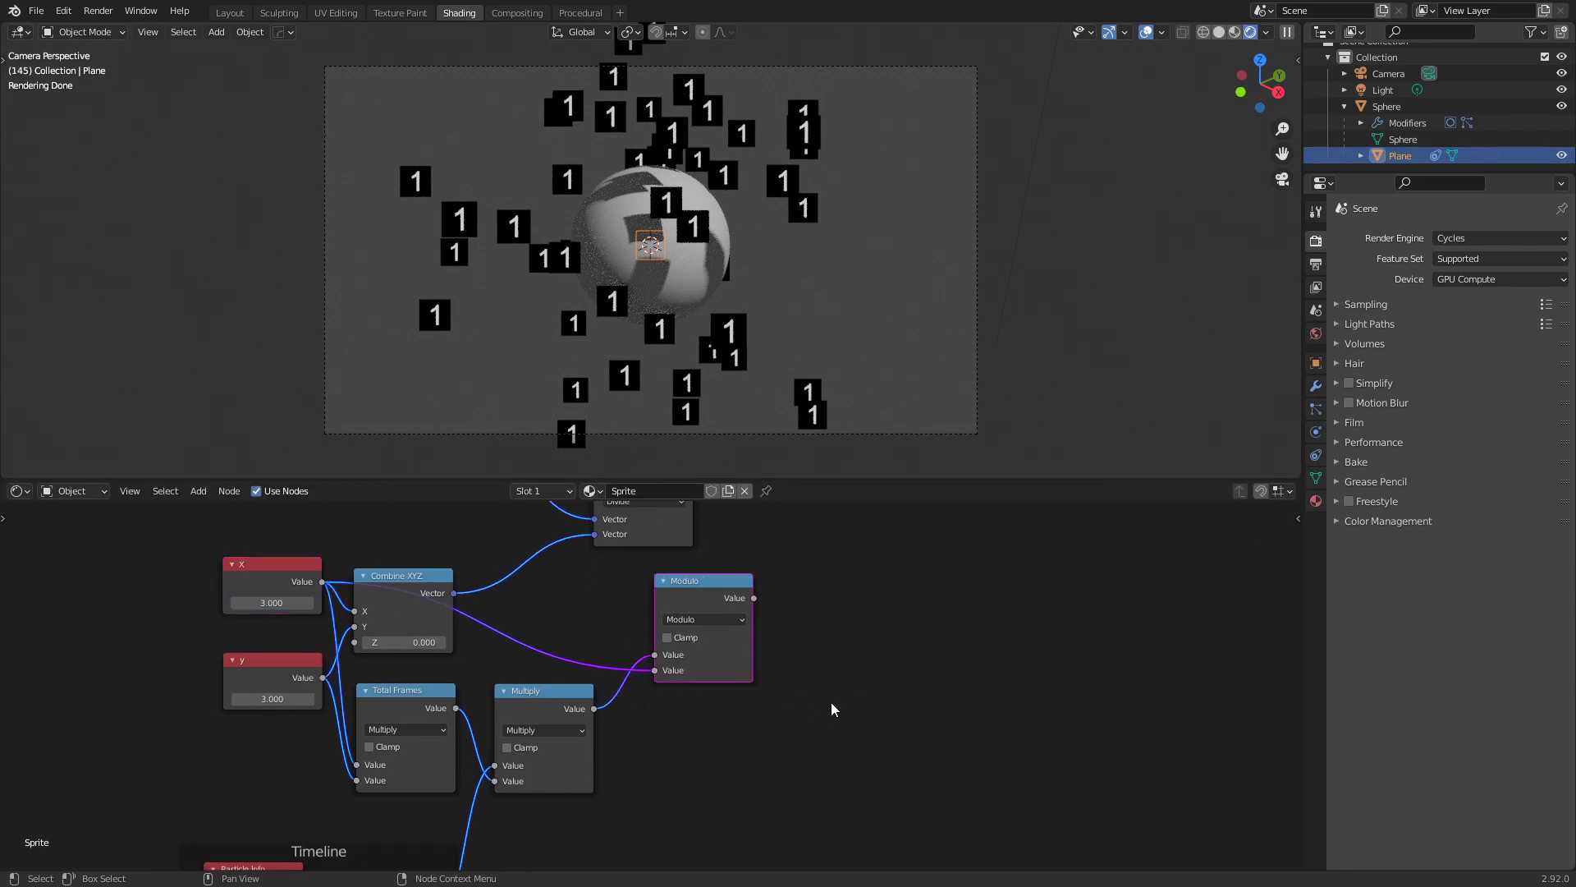
Duplicate the Modulo node as a Snap node with increment 1.000 and connect Modulo's output to its Value input
right_click(865, 603)
key("shift+d")
left_click(801, 587)
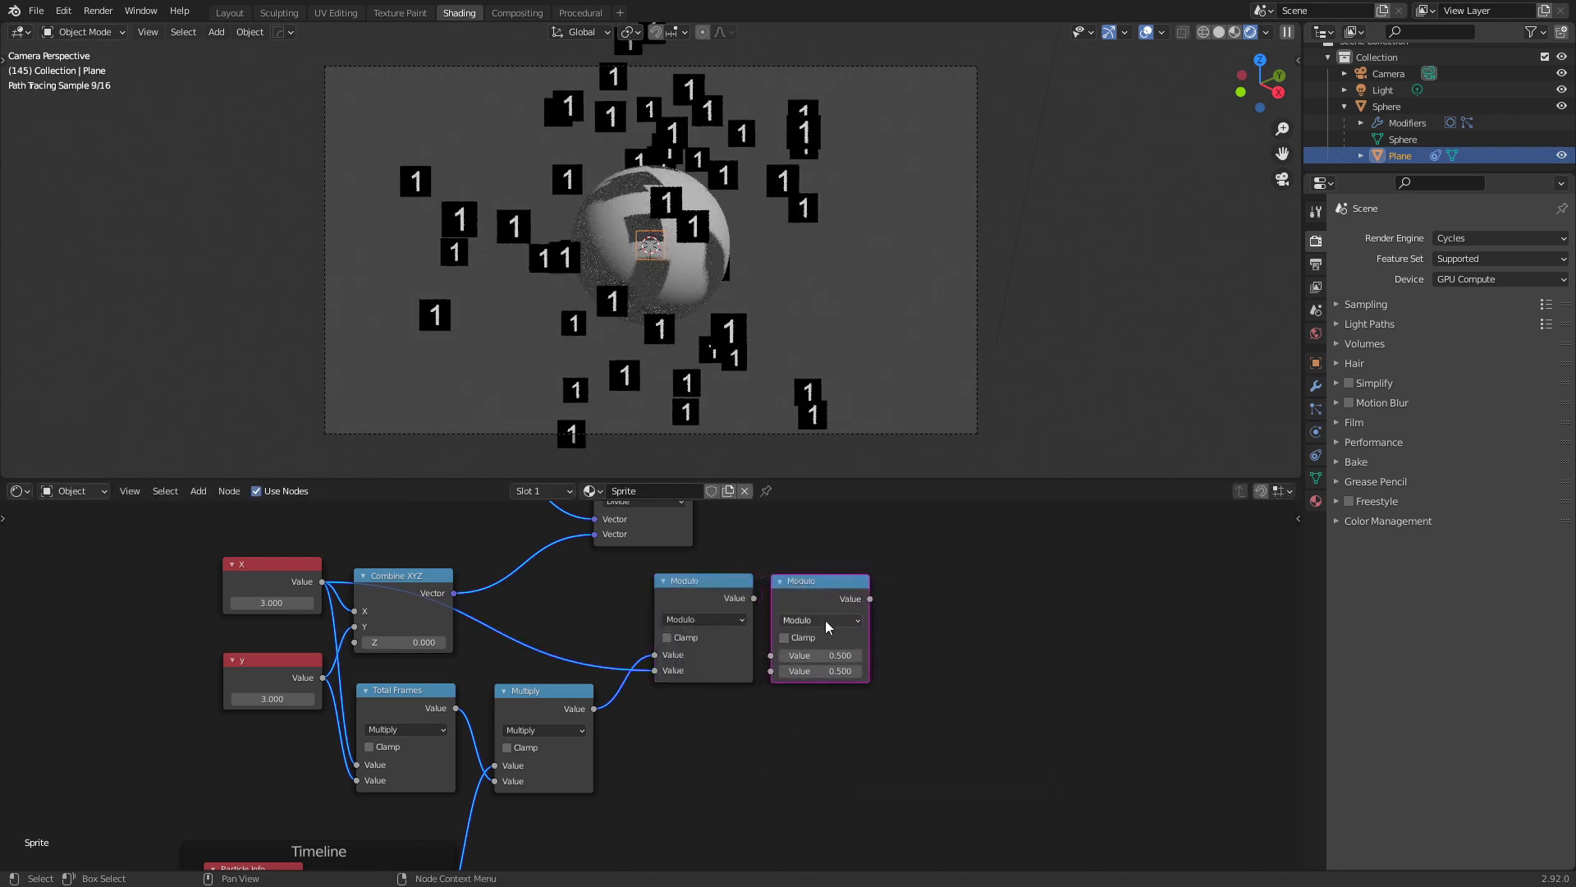
left_click(826, 621)
mouse_move(787, 587)
left_mouse_down()
mouse_move(816, 588)
mouse_move(796, 588)
left_mouse_up()
left_click(830, 619)
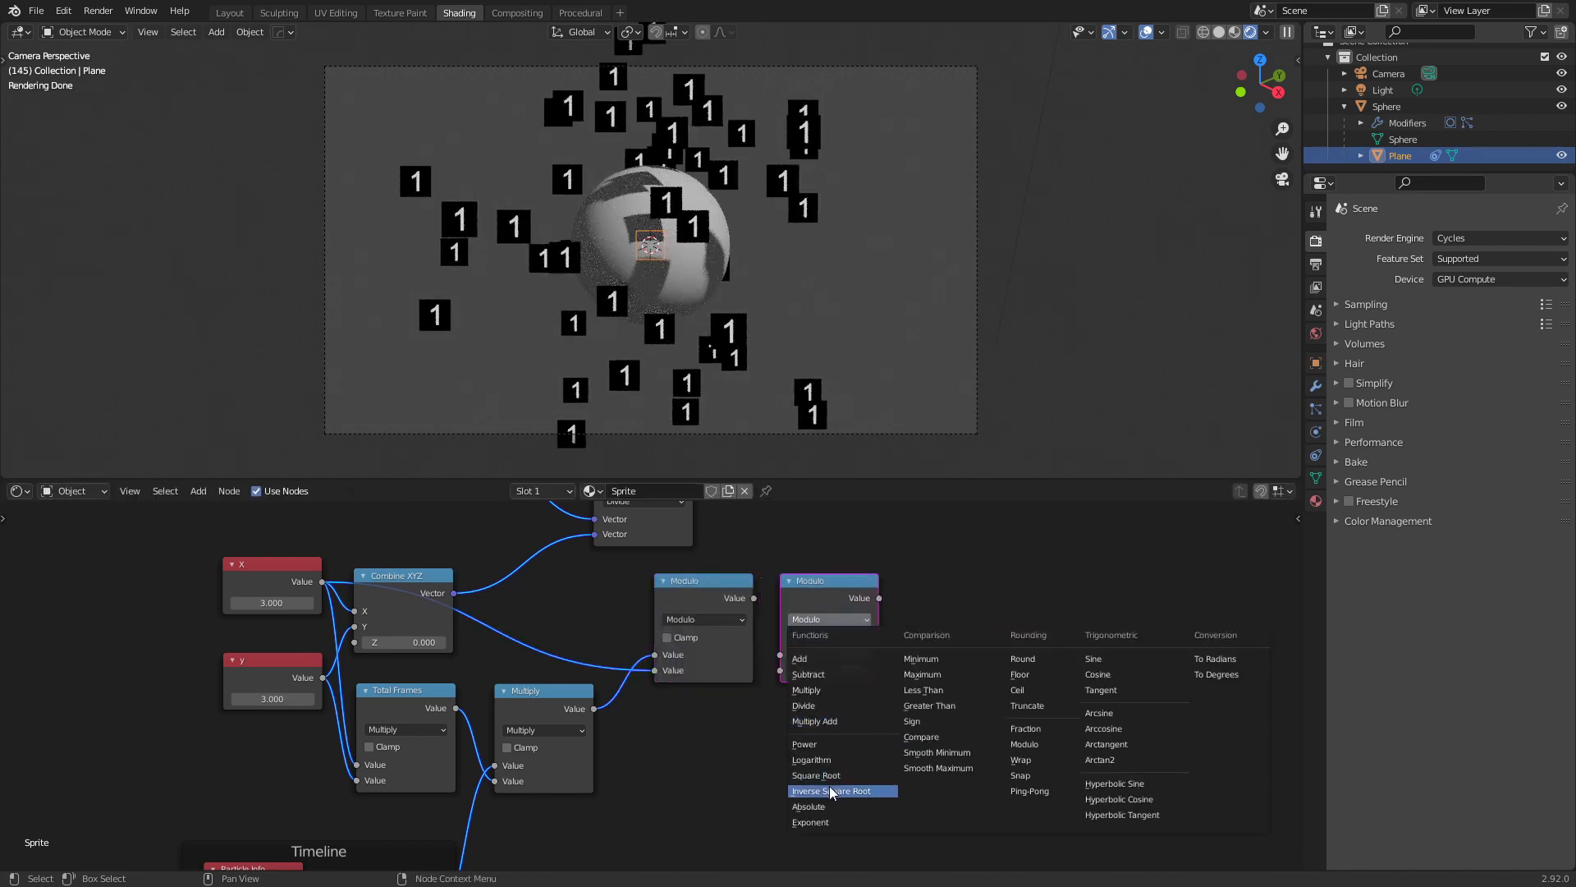
left_click(1020, 775)
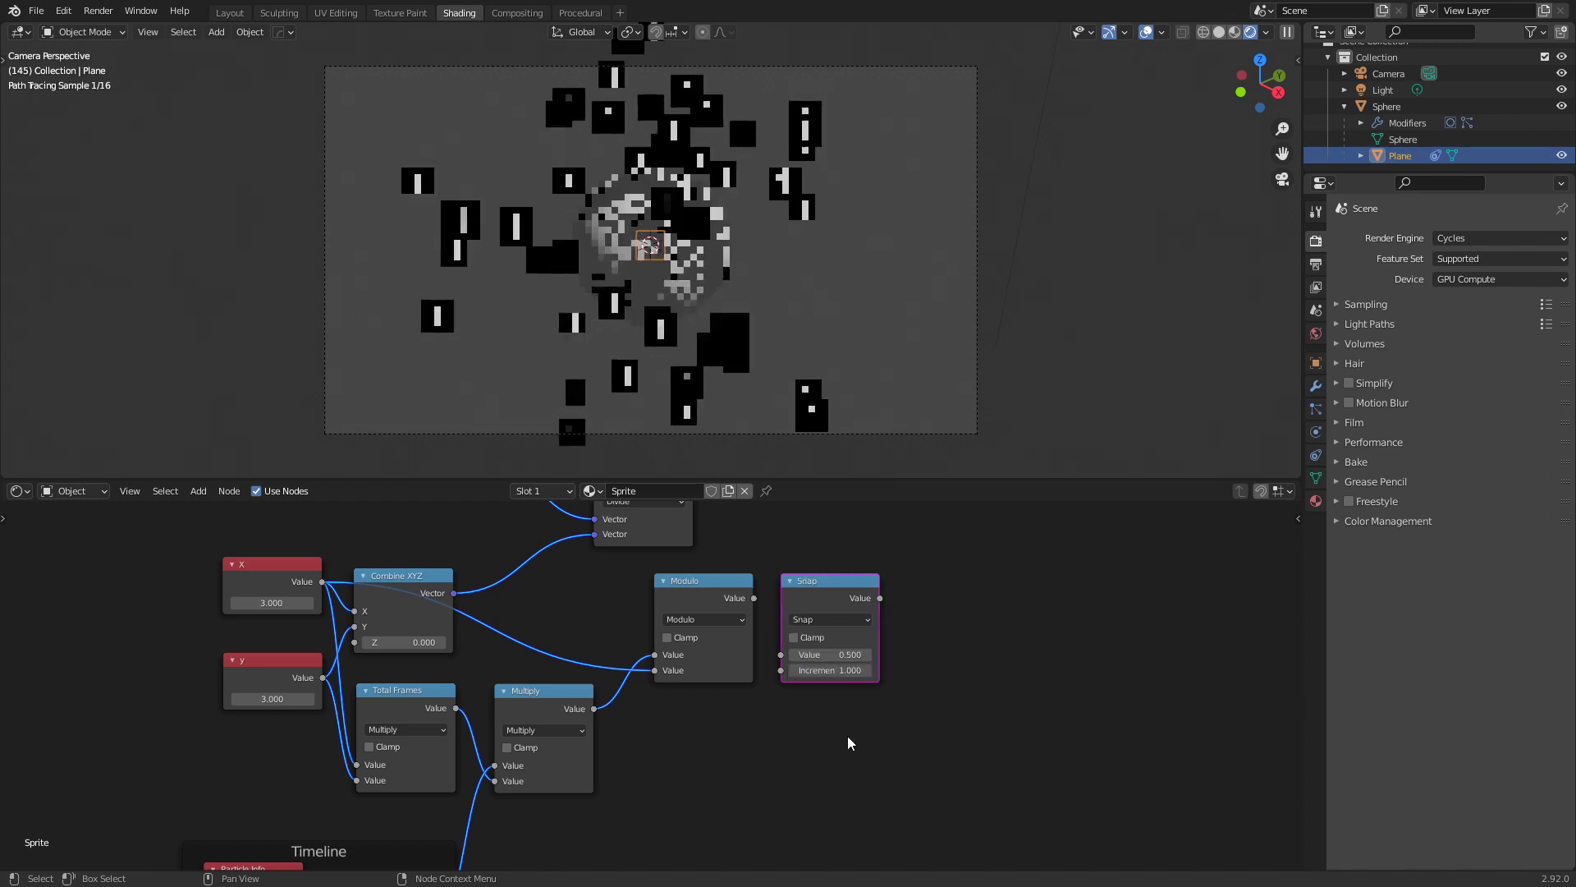
left_click_drag(810, 606, 824, 616)
left_click_drag(807, 602, 801, 604)
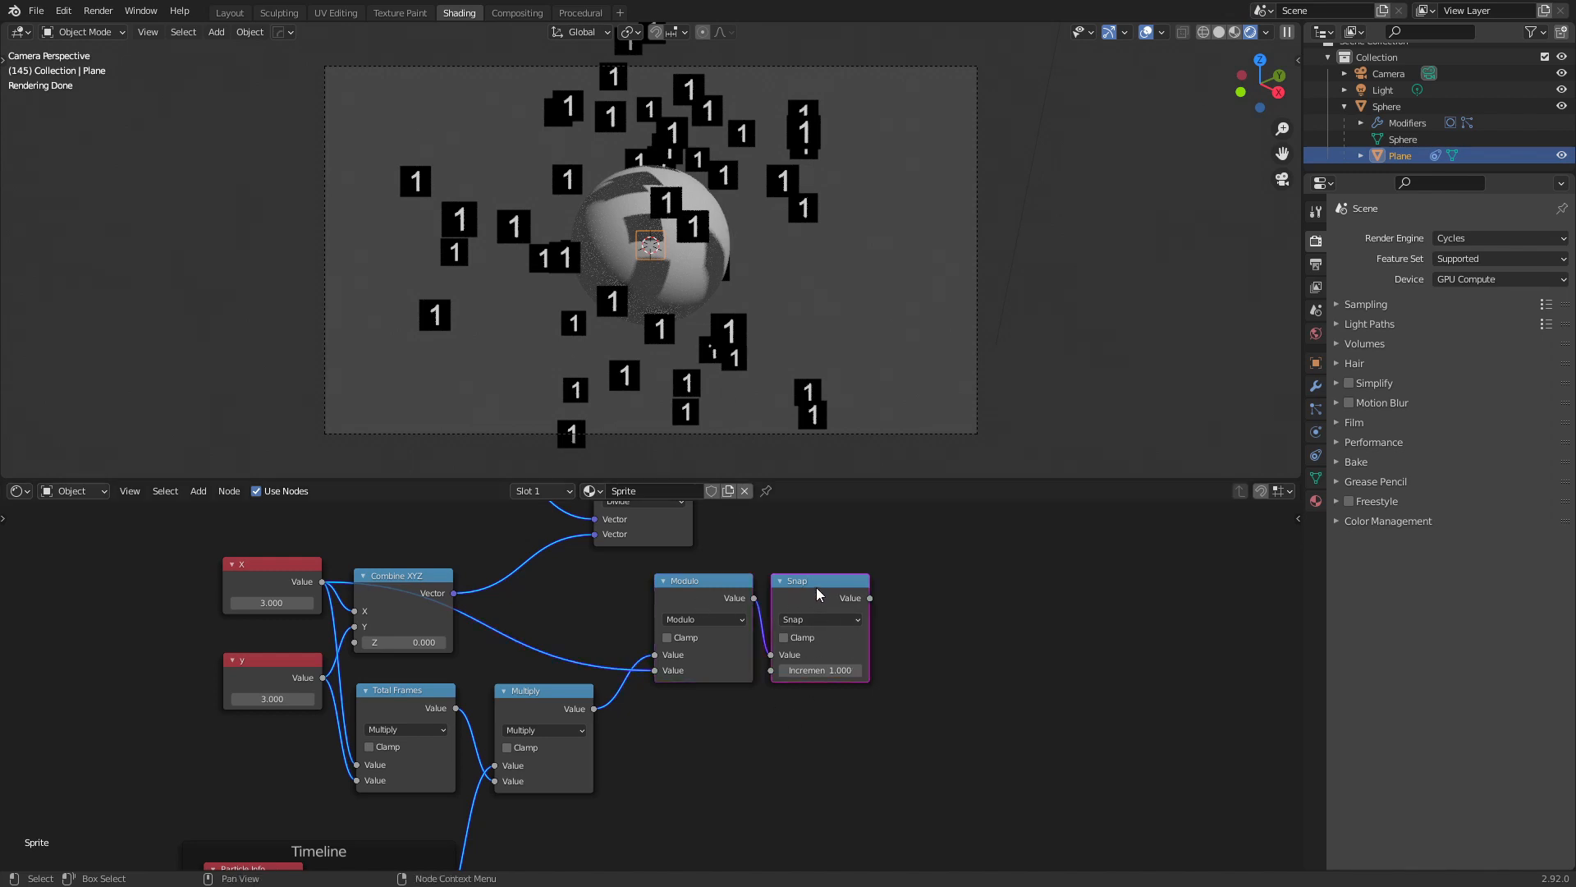
Duplicate the Snap node, place the copy after it, and set the copy's operation to Divide
left_click_drag(817, 588, 965, 604)
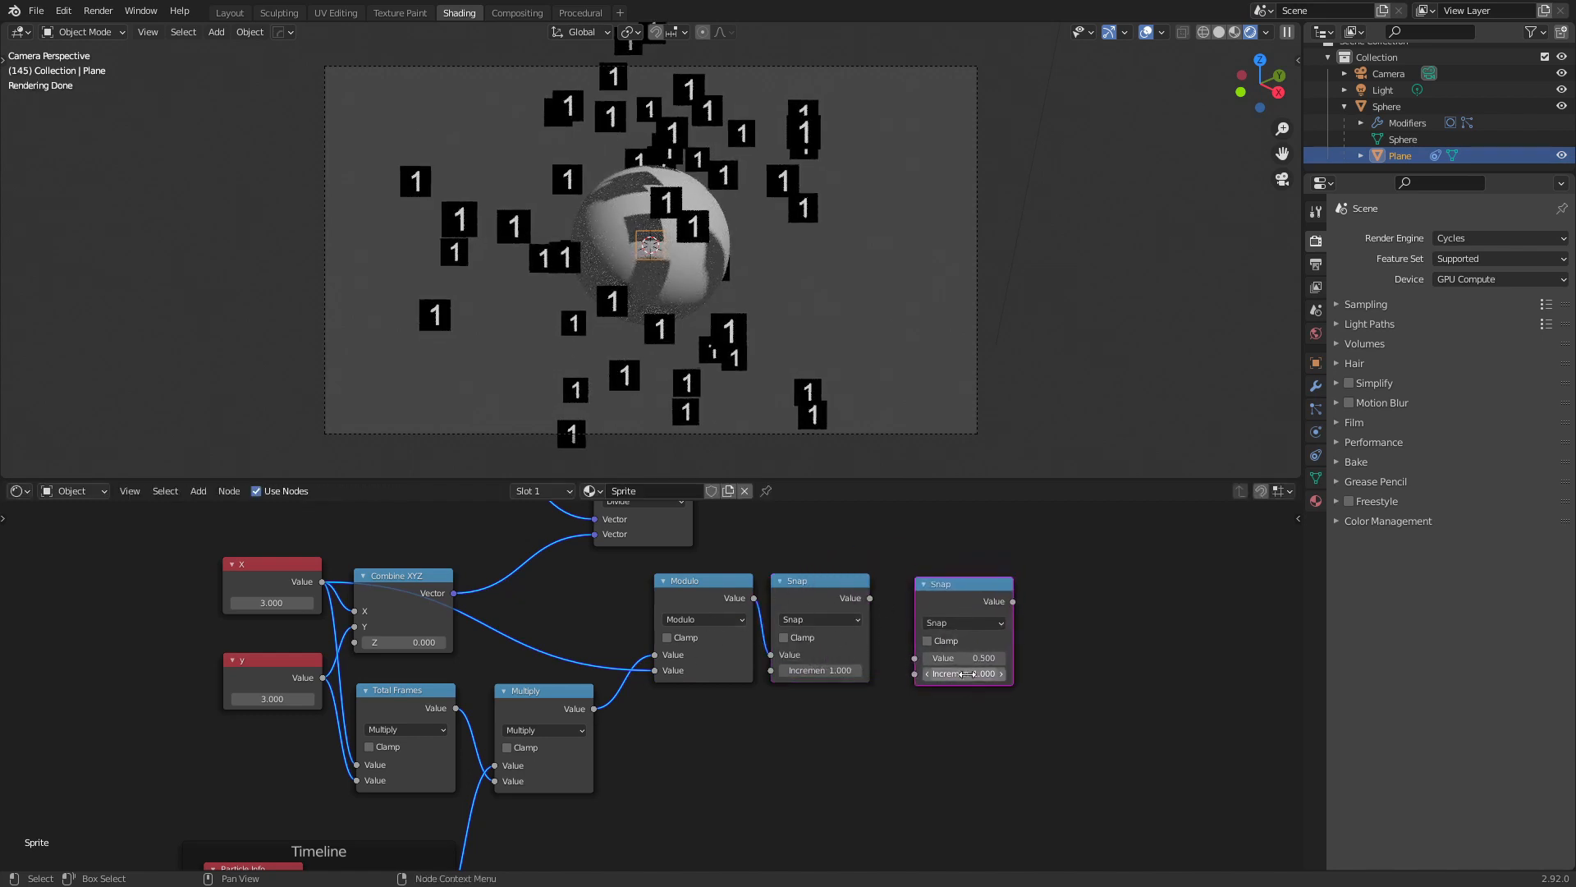
left_click_drag(967, 604, 947, 609)
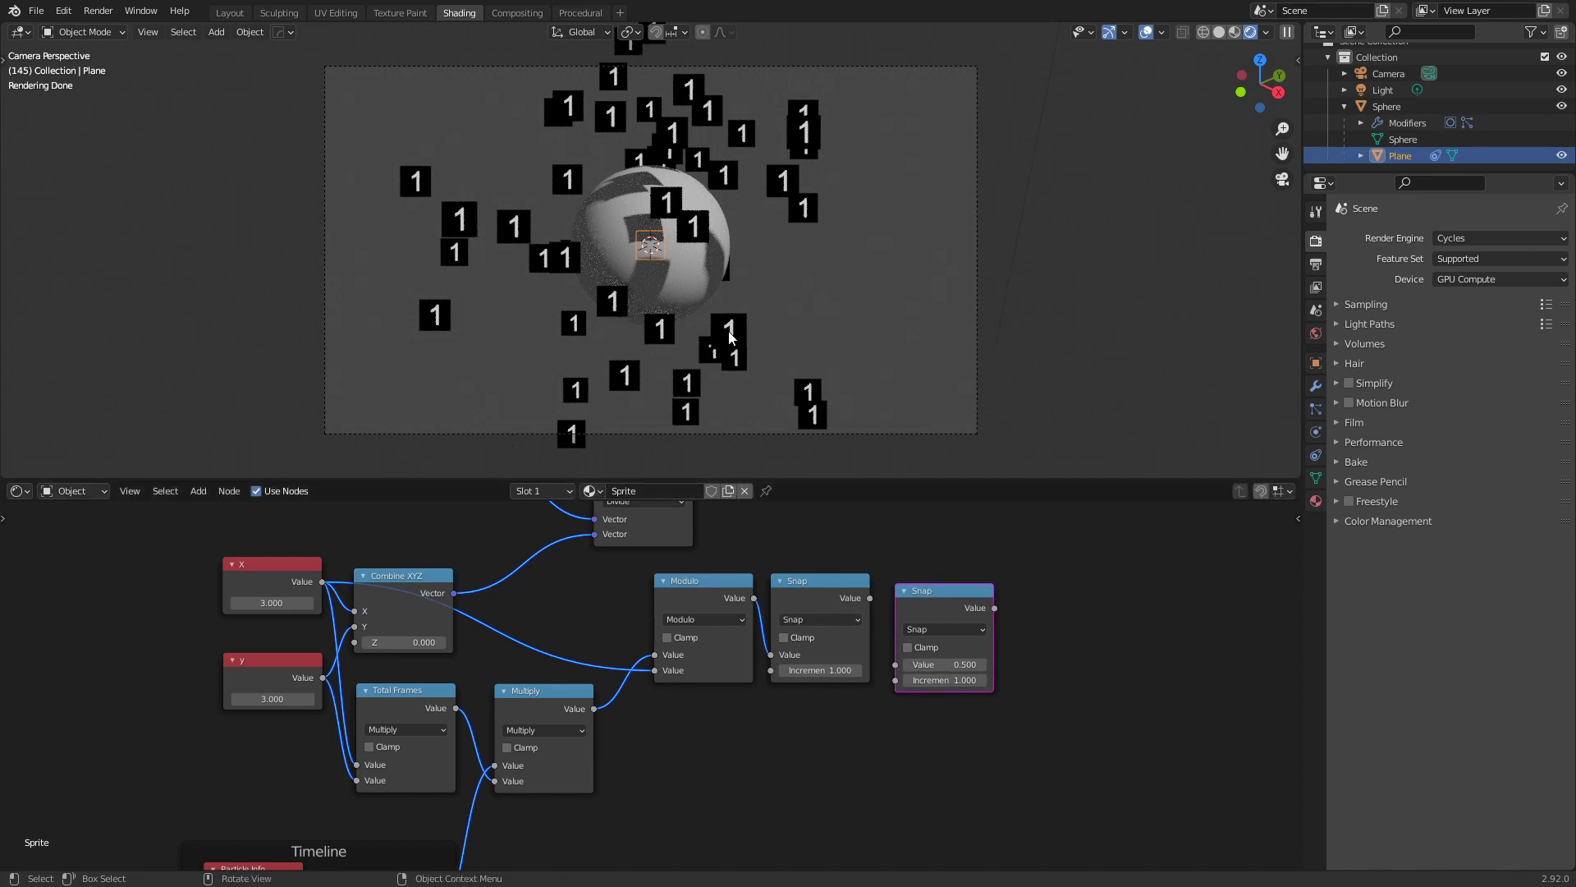
scroll(860, 601, "up", 1)
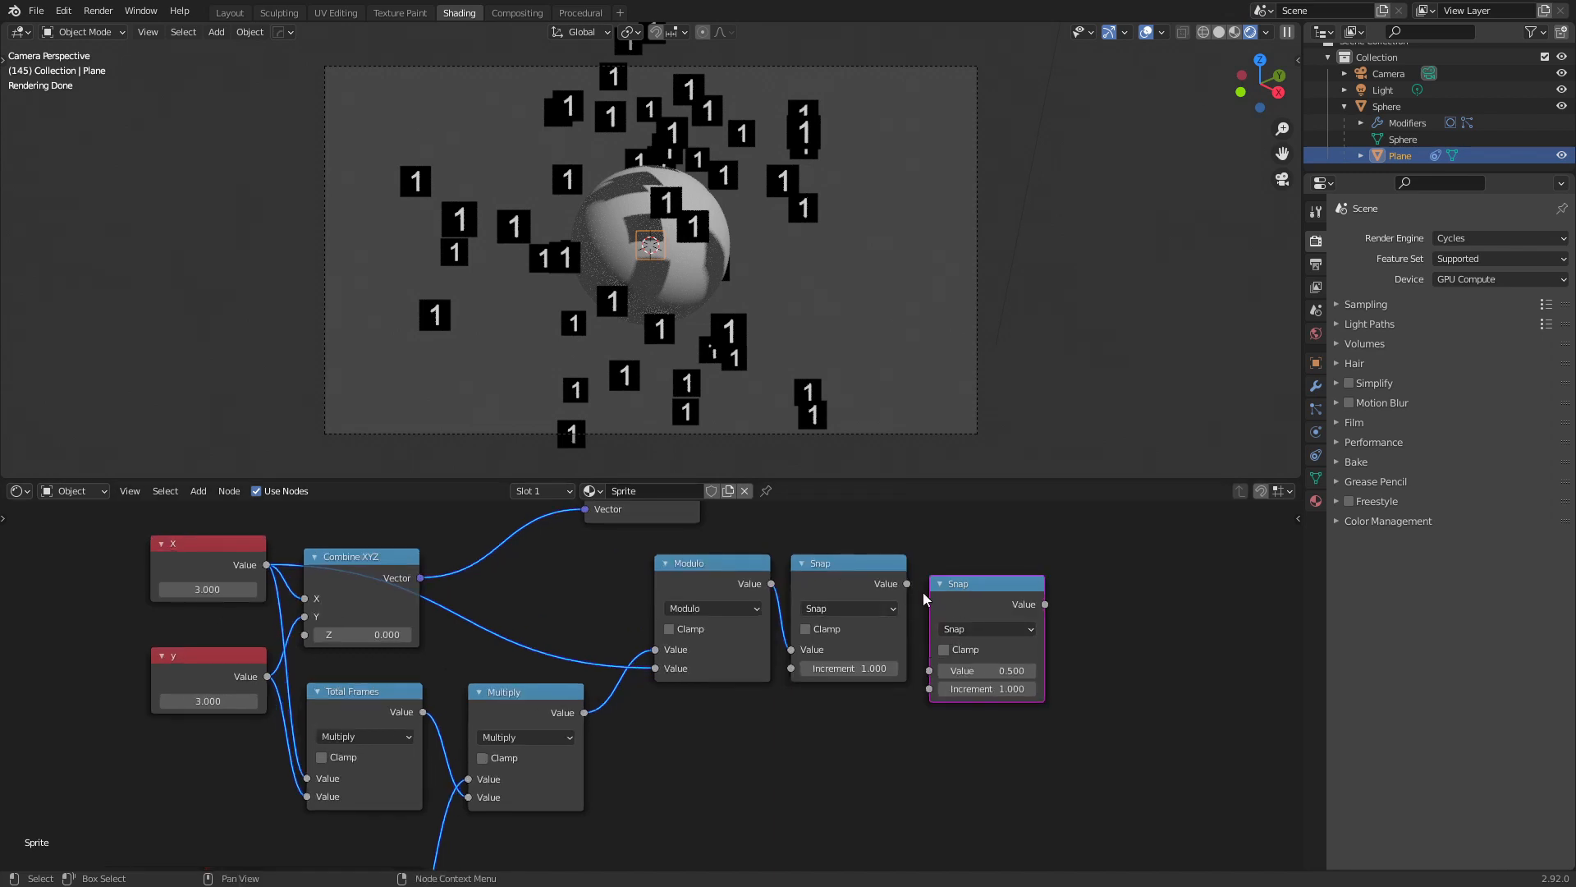
left_click_drag(954, 607, 961, 602)
left_click(986, 623)
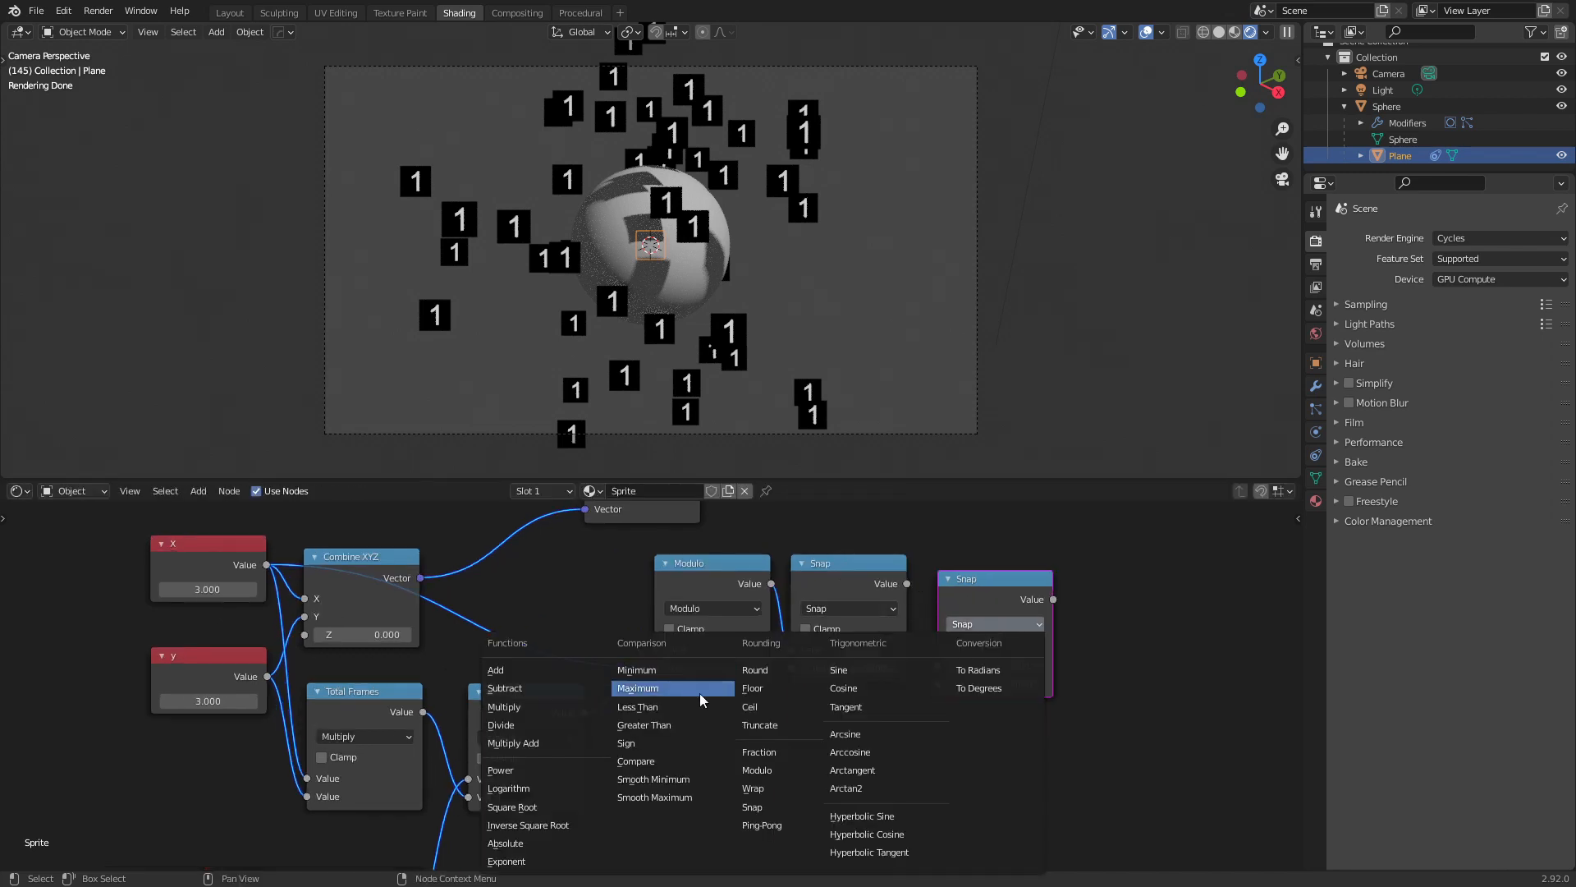
left_click(558, 724)
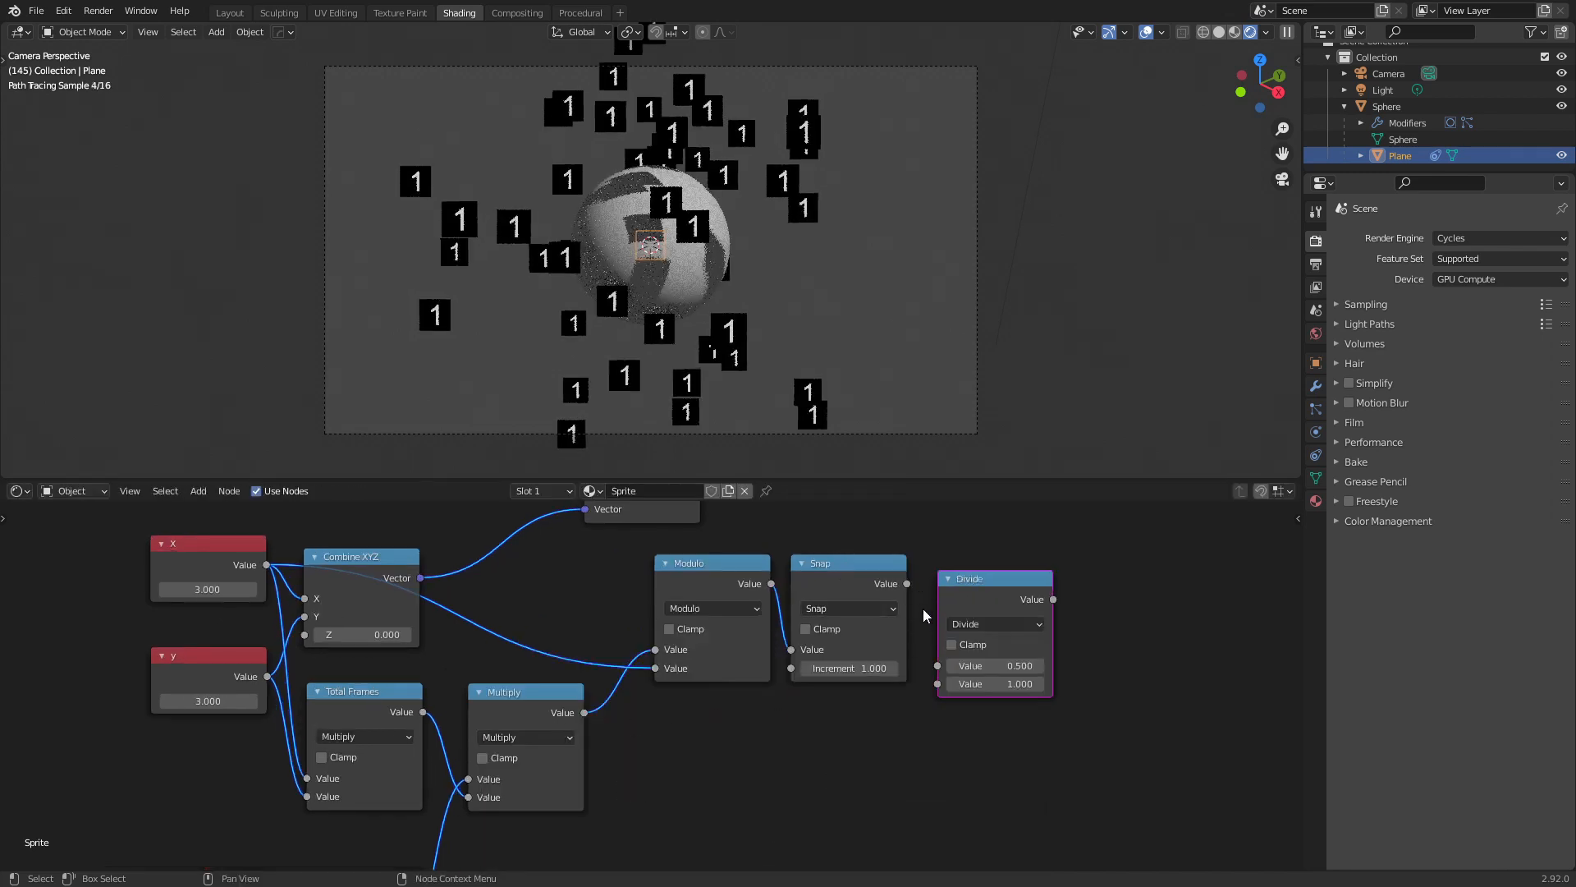
Connect the Snap output and the X value to the new Divide node's inputs and align it beside Snap
left_click_drag(907, 584, 937, 665)
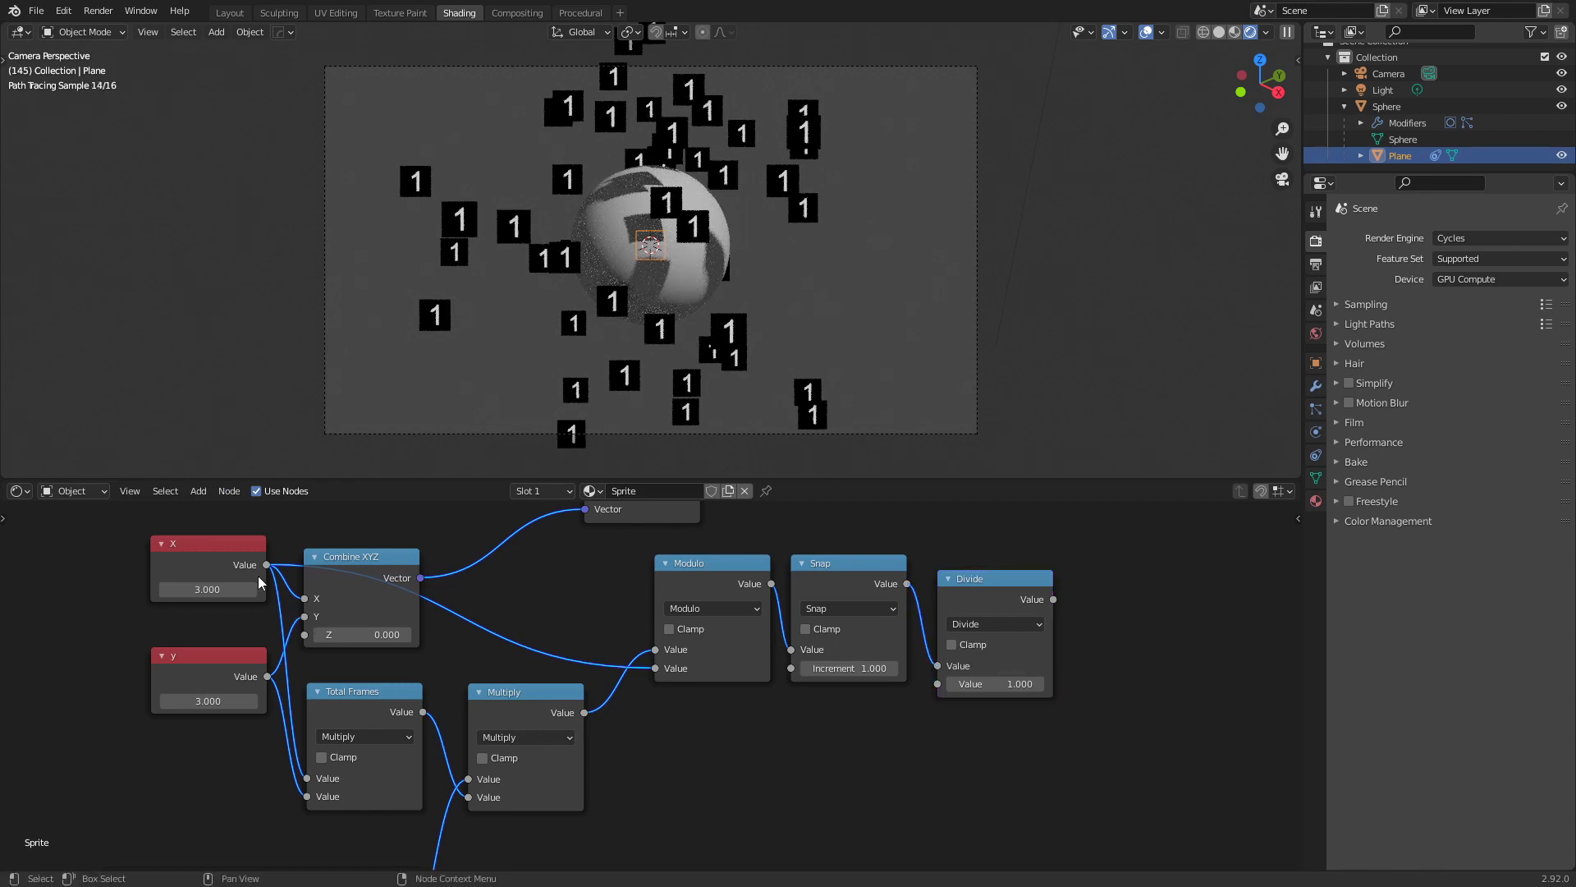
mouse_move(267, 565)
left_mouse_down()
mouse_move(472, 546)
mouse_move(715, 711)
mouse_move(938, 684)
left_mouse_up()
left_click_drag(988, 596, 973, 581)
Duplicate the vector Divide node as an Add node and insert it between the vector Divide and image texture nodes
key("Home")
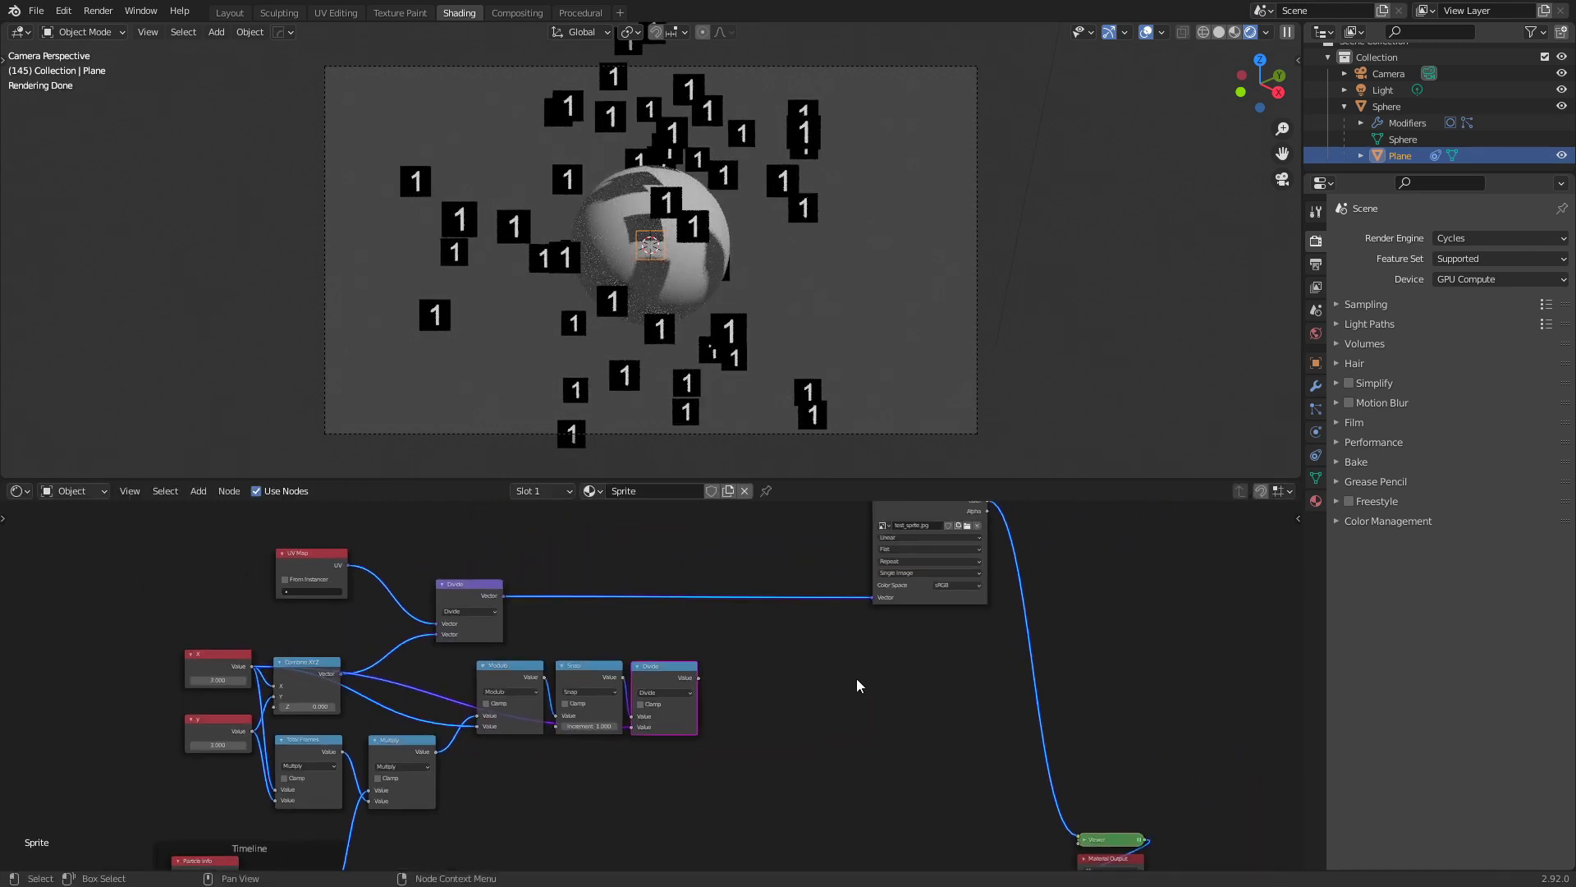
left_click(485, 599)
key("shift+d")
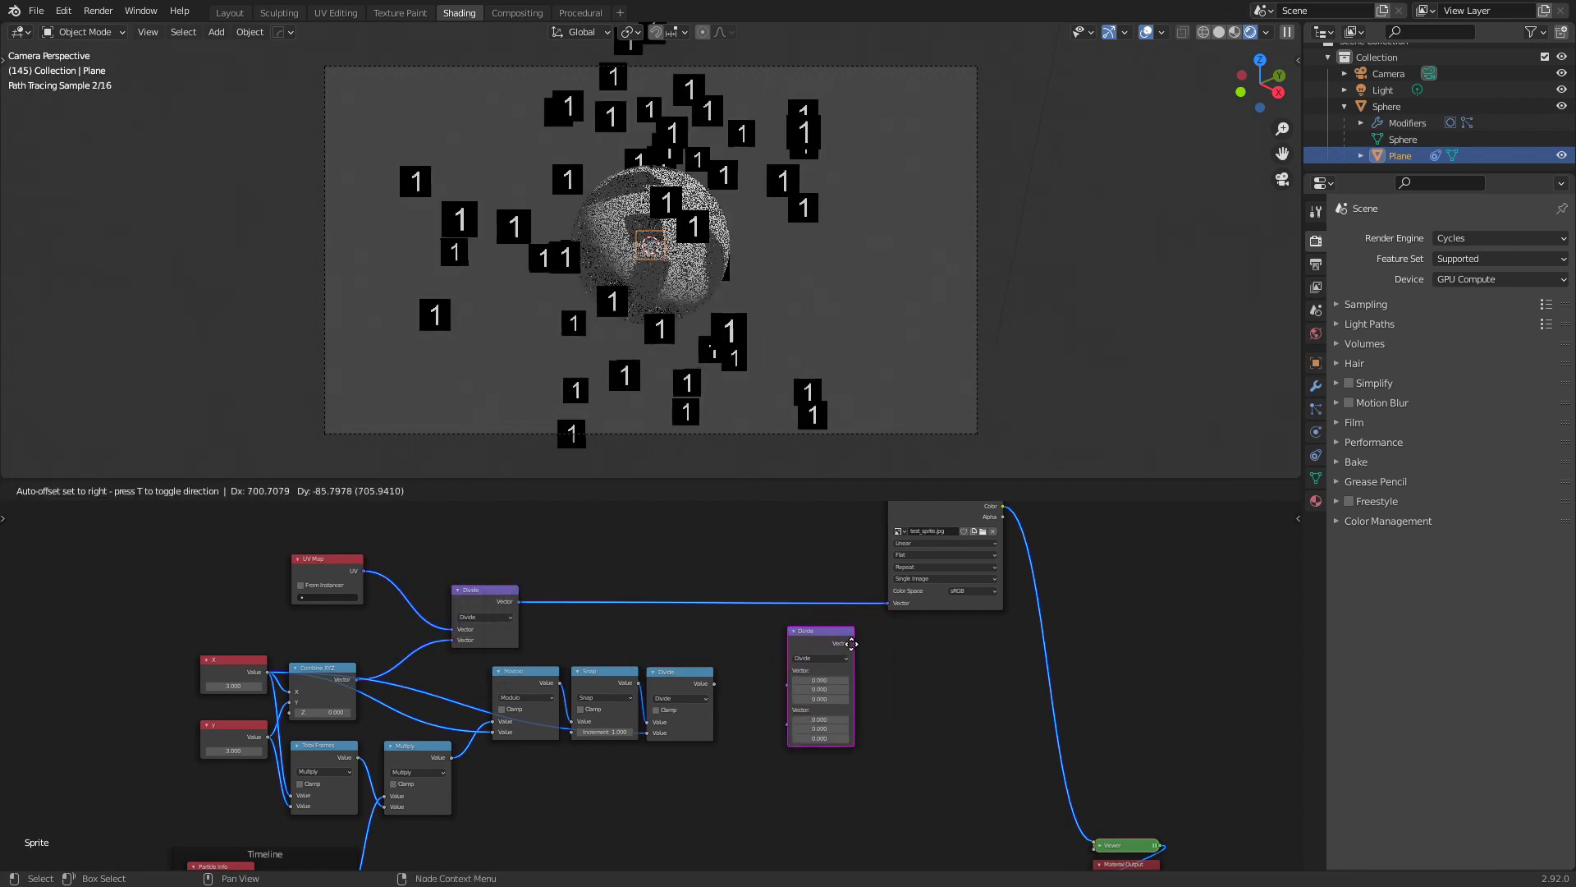
left_click(851, 643)
scroll(824, 662, "up", 1)
left_click(839, 642)
left_click(855, 659)
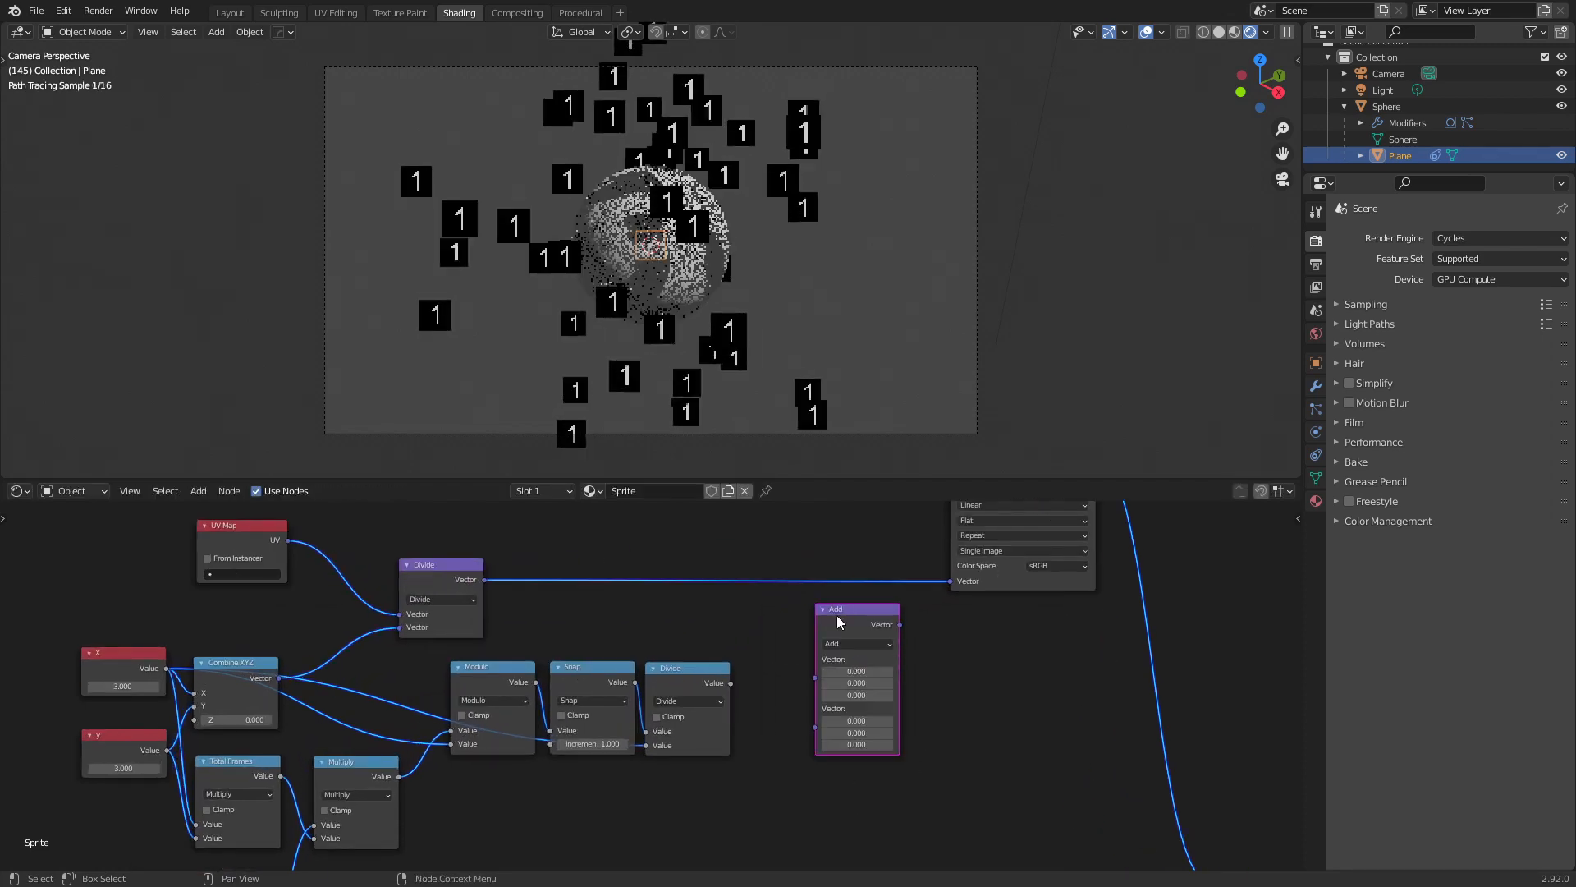
mouse_move(836, 614)
left_mouse_down()
mouse_move(829, 574)
mouse_move(875, 568)
mouse_move(889, 535)
mouse_move(925, 533)
mouse_move(847, 601)
left_mouse_up()
Add a Combine XYZ node between the scalar Divide node and the vector Add node
scroll(890, 582, "down", 2)
middle_click_drag(785, 697, 787, 641)
key("shift+a")
left_click(770, 593)
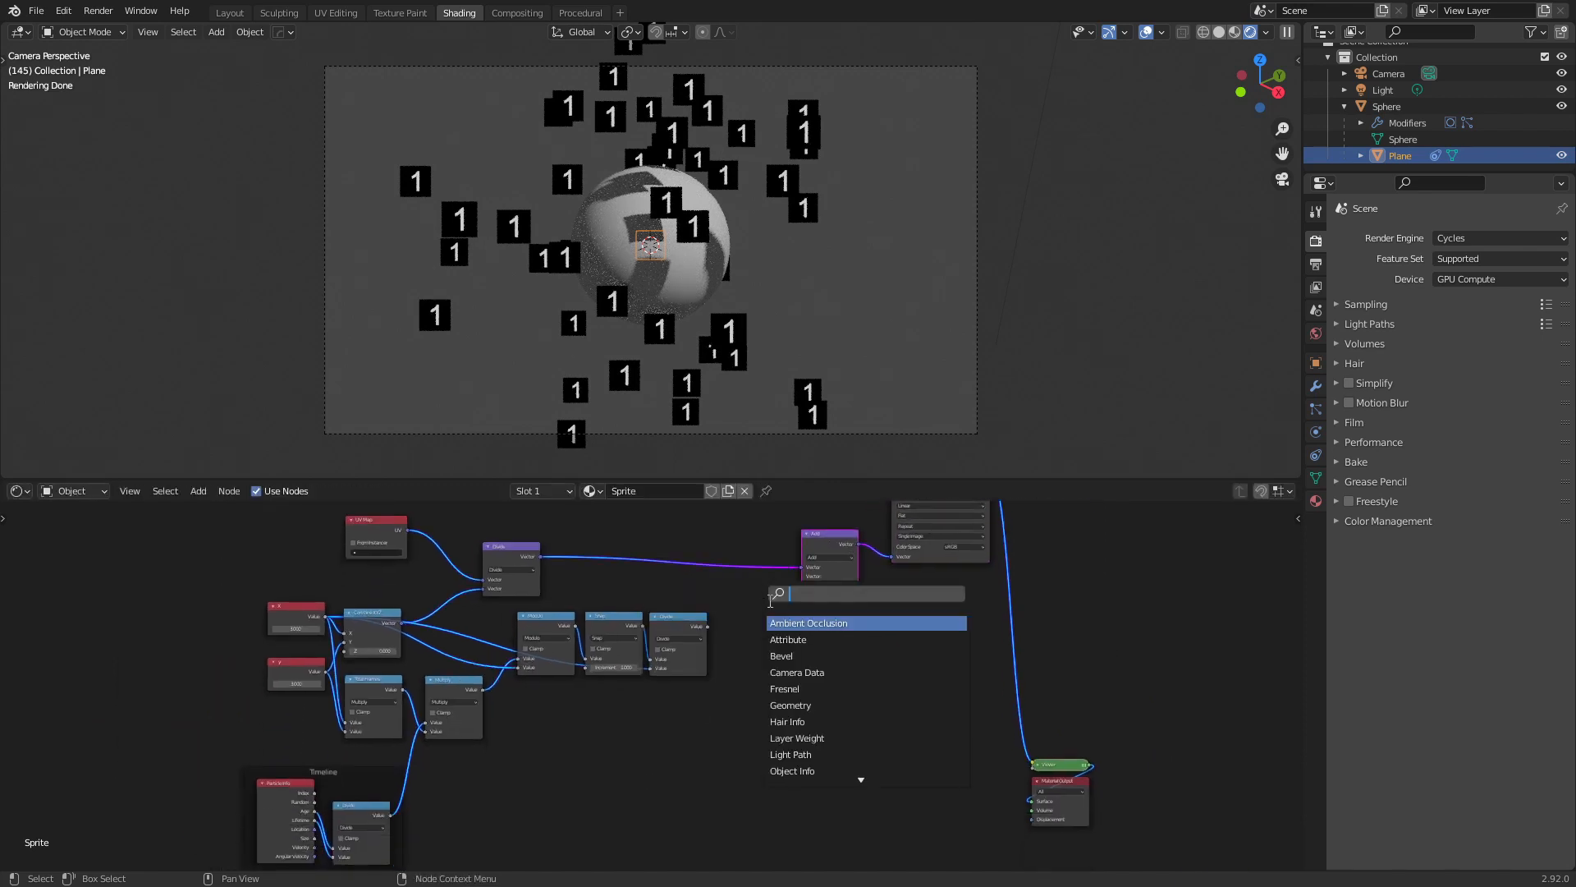
type("comb")
left_click(798, 656)
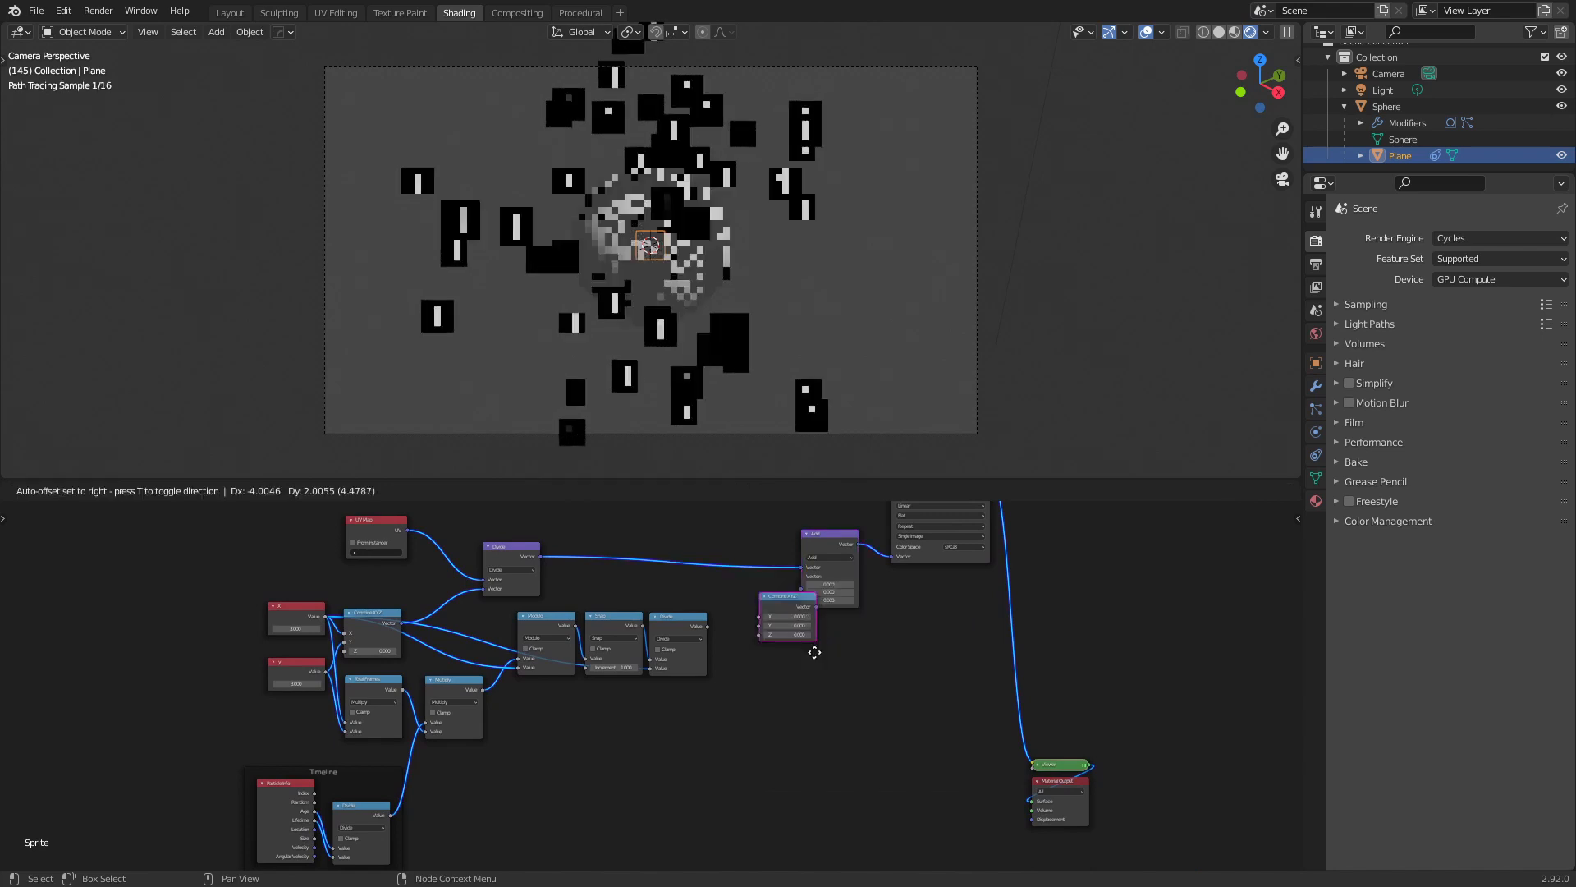
left_click(759, 624)
Connect the Combine XYZ vector to the Add node's second input and the scalar Divide output to Combine XYZ's X
scroll(831, 591, "up", 2)
left_click_drag(832, 576, 891, 530)
middle_click_drag(933, 596, 969, 647)
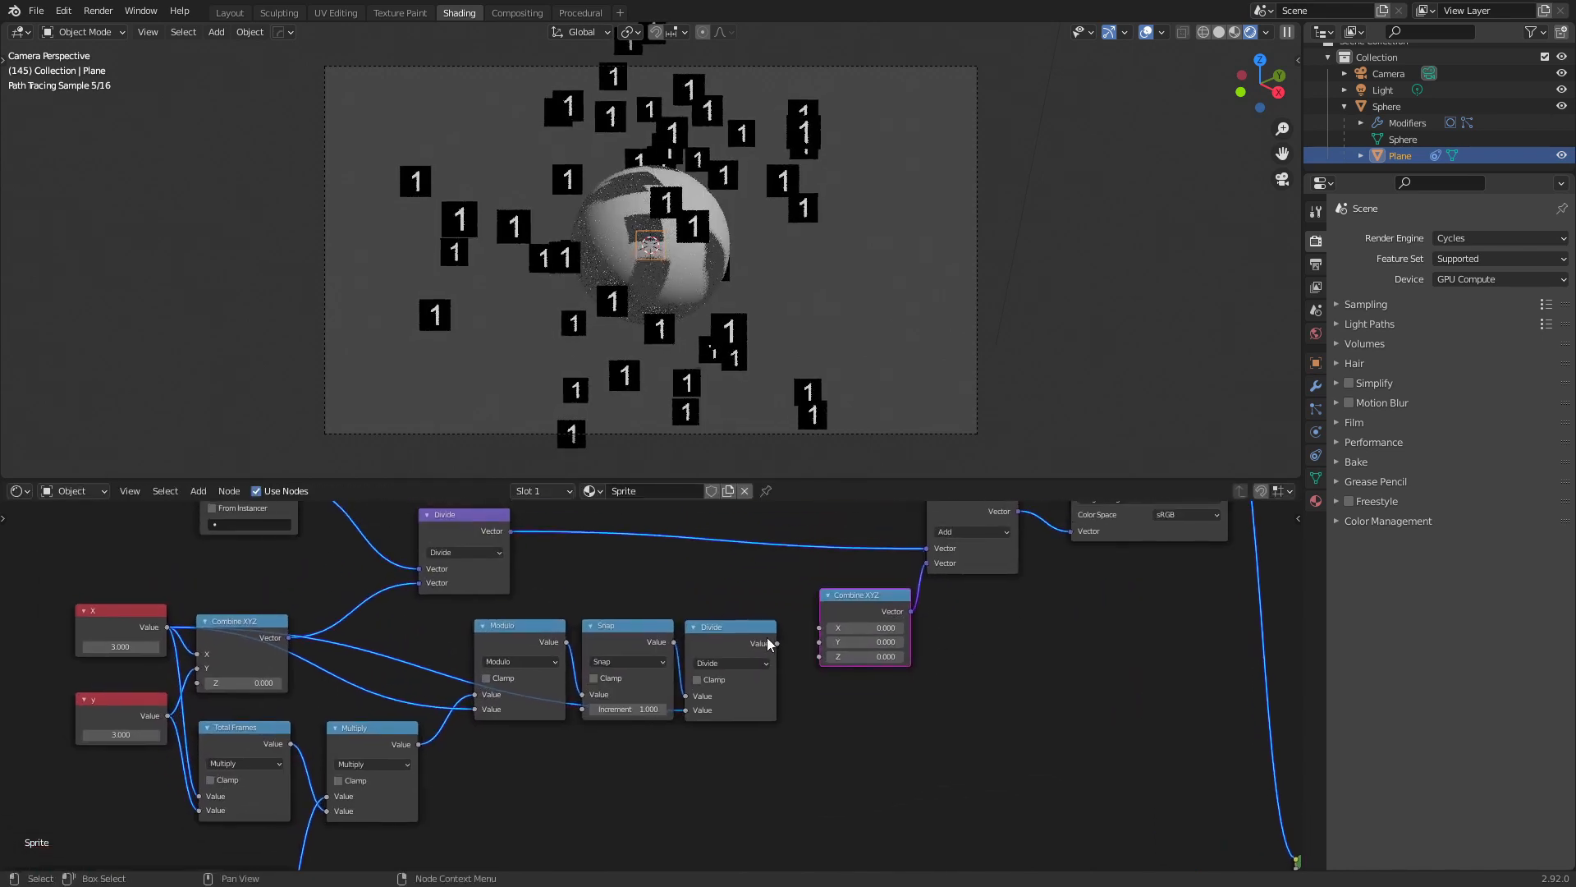
left_click_drag(776, 646, 820, 628)
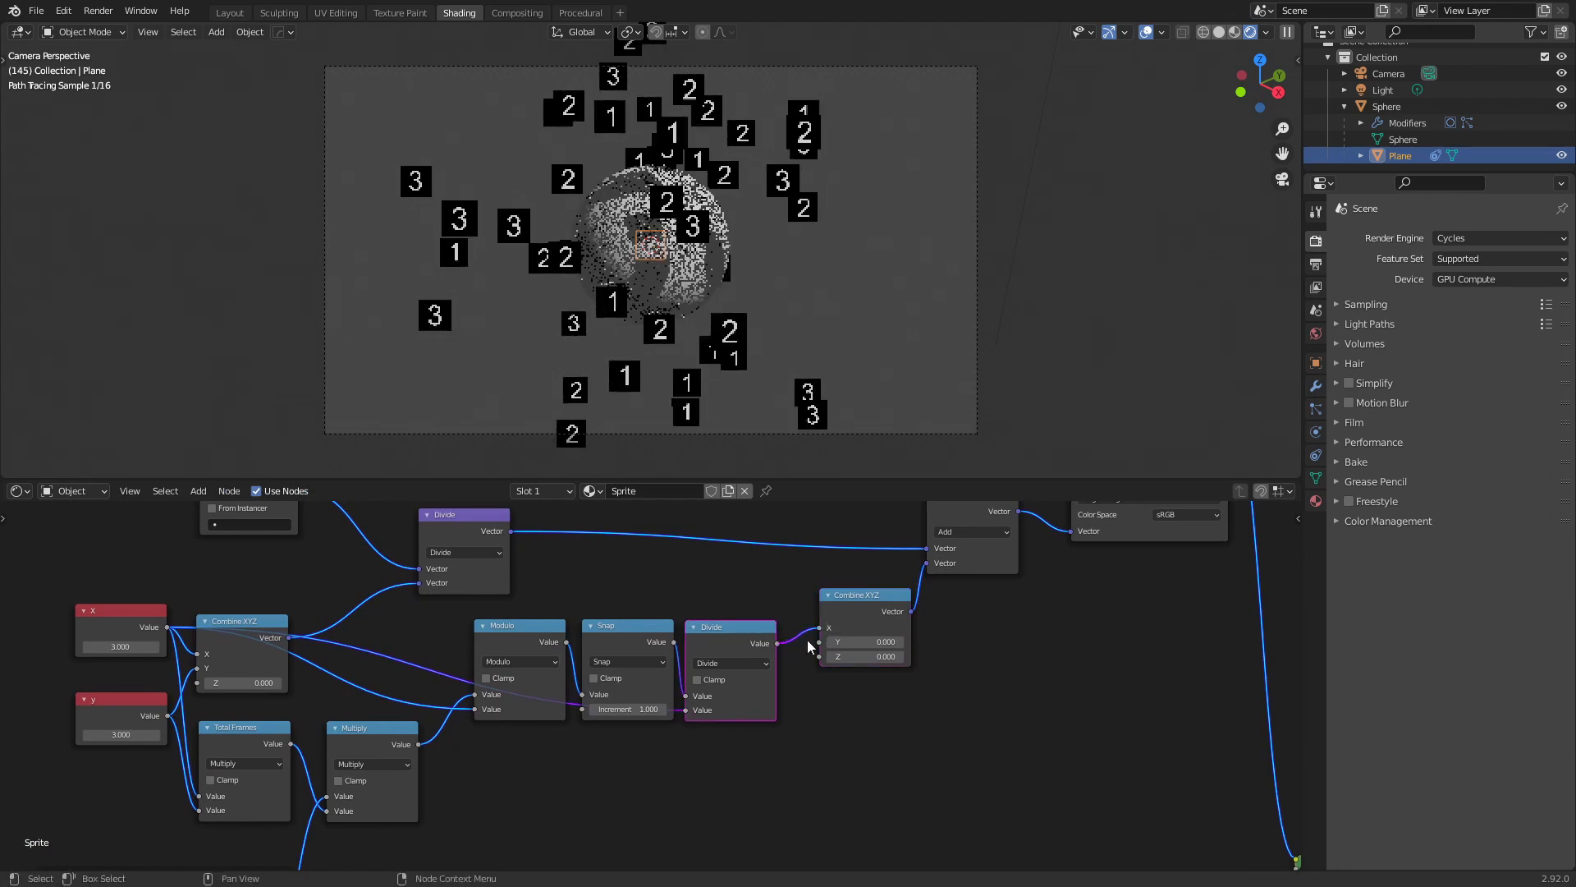
middle_click_drag(789, 579, 781, 612)
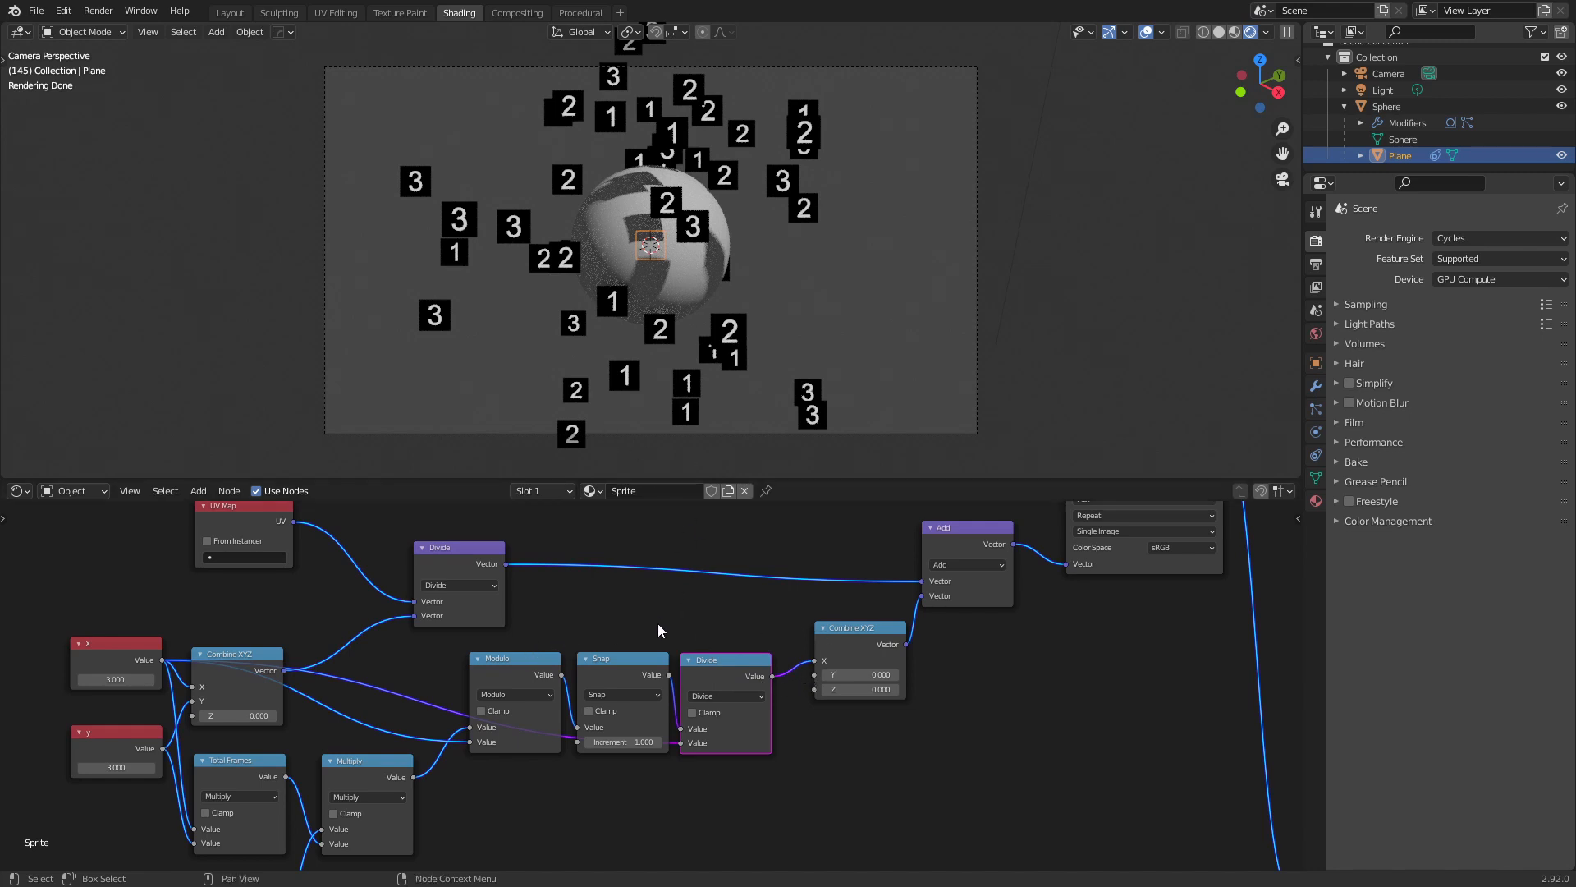
Show the timeline below the node editor and return the particle animation to frame 0
middle_click_drag(649, 821, 389, 698)
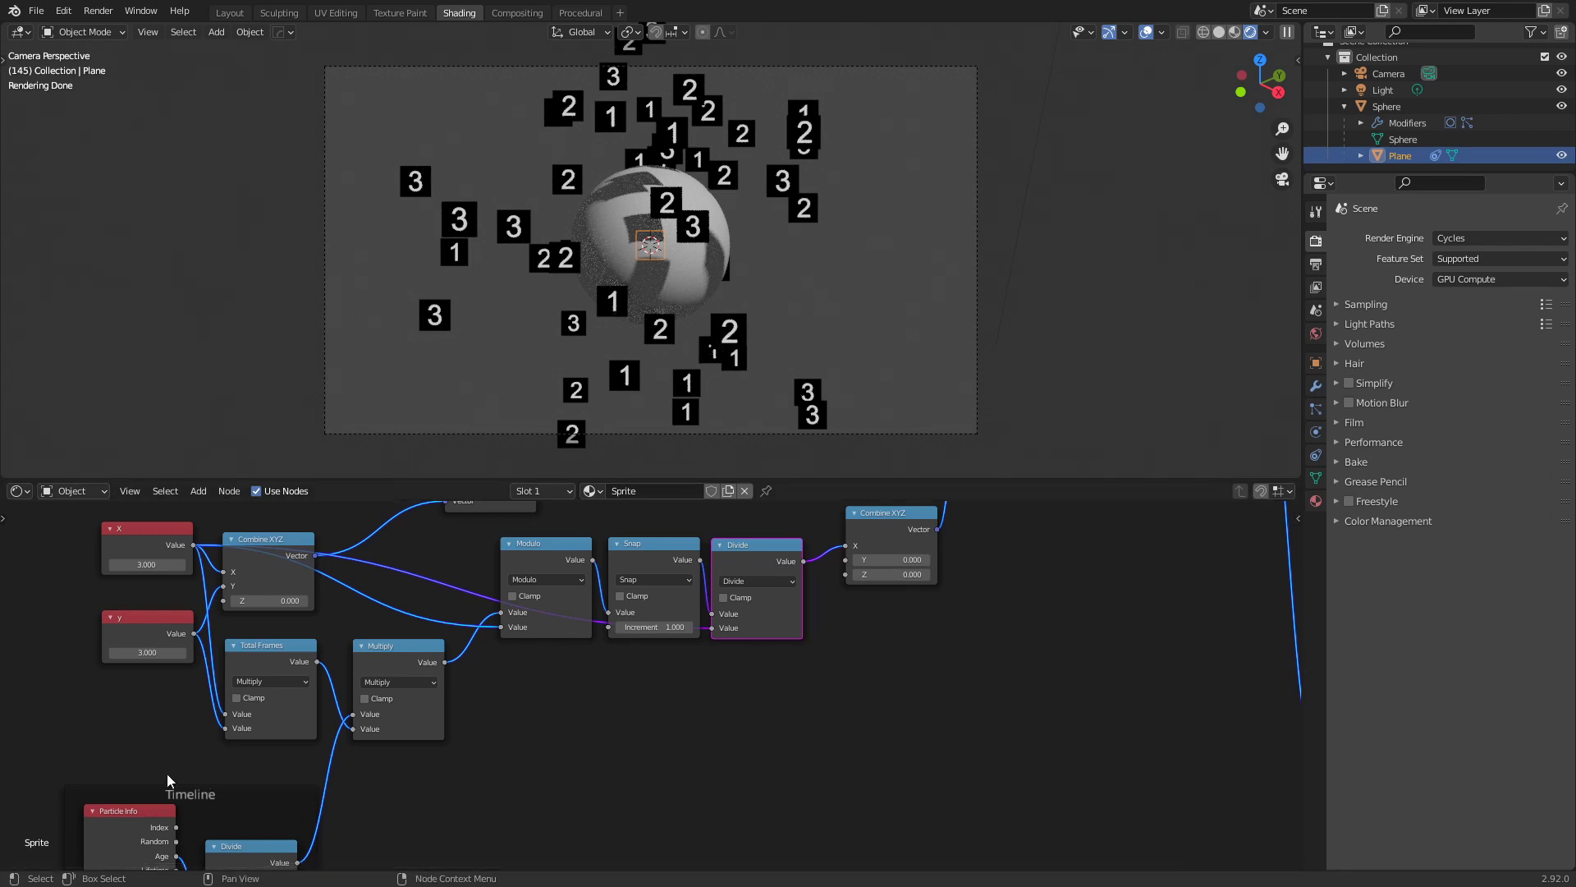
key("space")
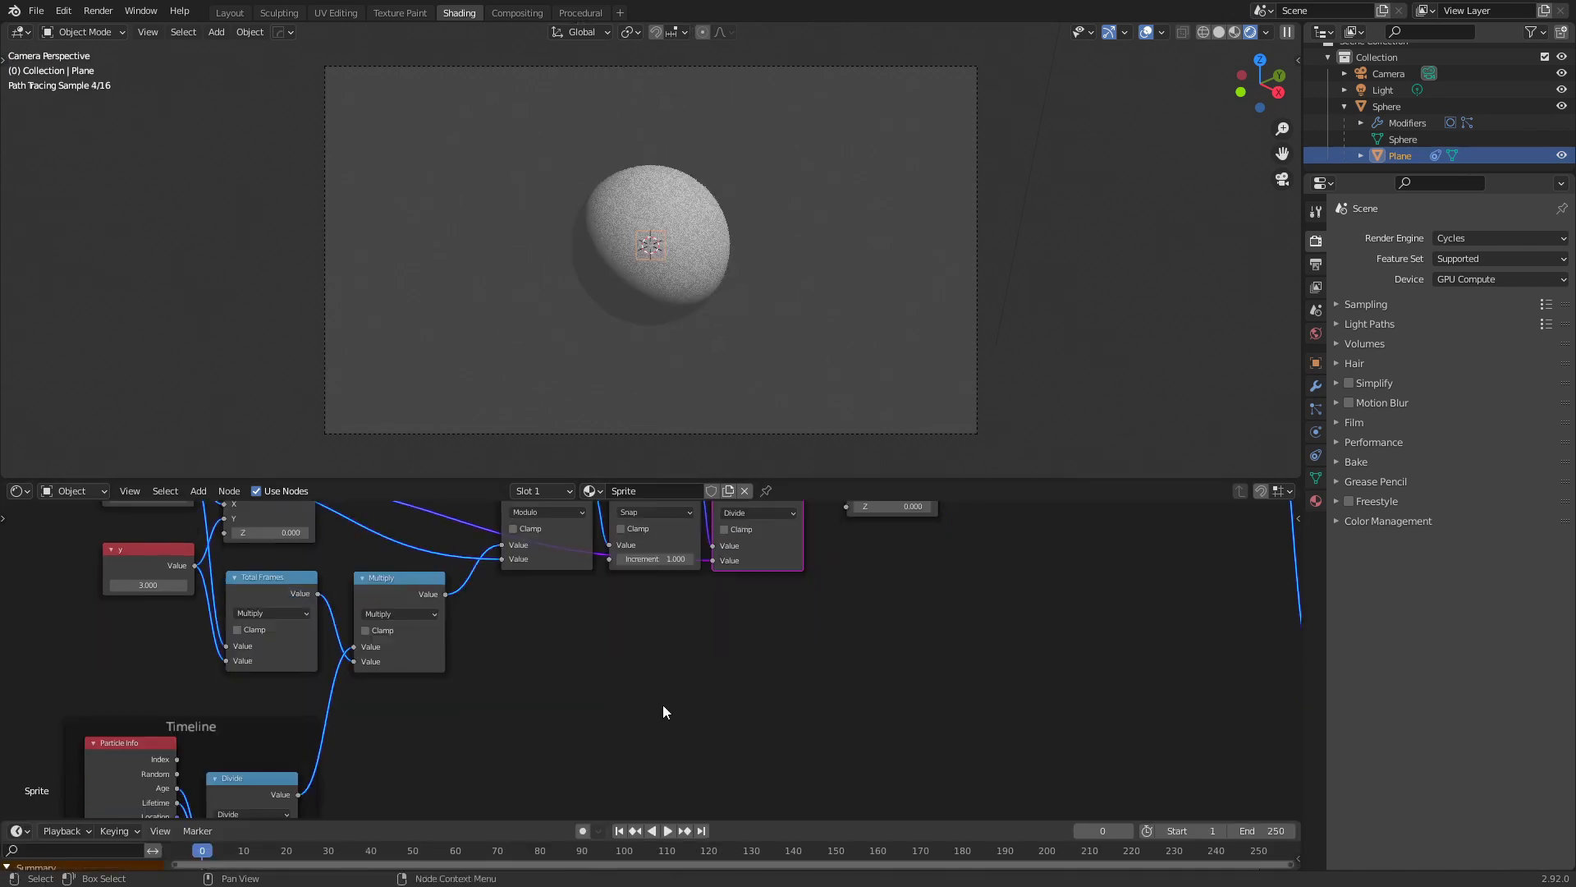
scroll(675, 700, "down", 4)
middle_click_drag(716, 680, 649, 697)
scroll(668, 652, "up", 1)
scroll(663, 638, "up", 1)
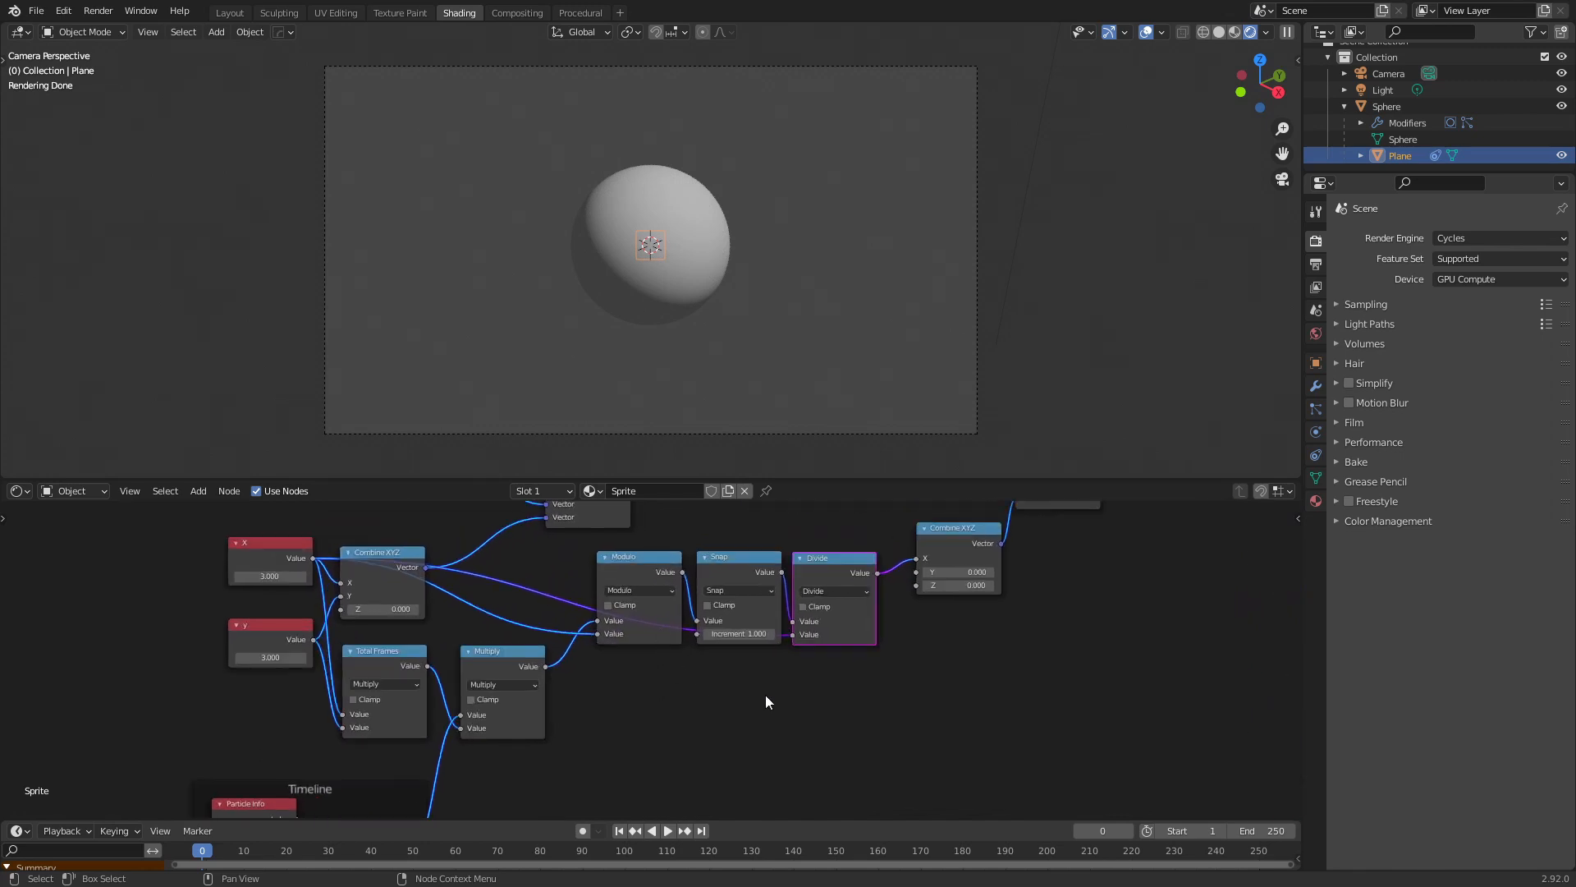
middle_click_drag(735, 747, 740, 708)
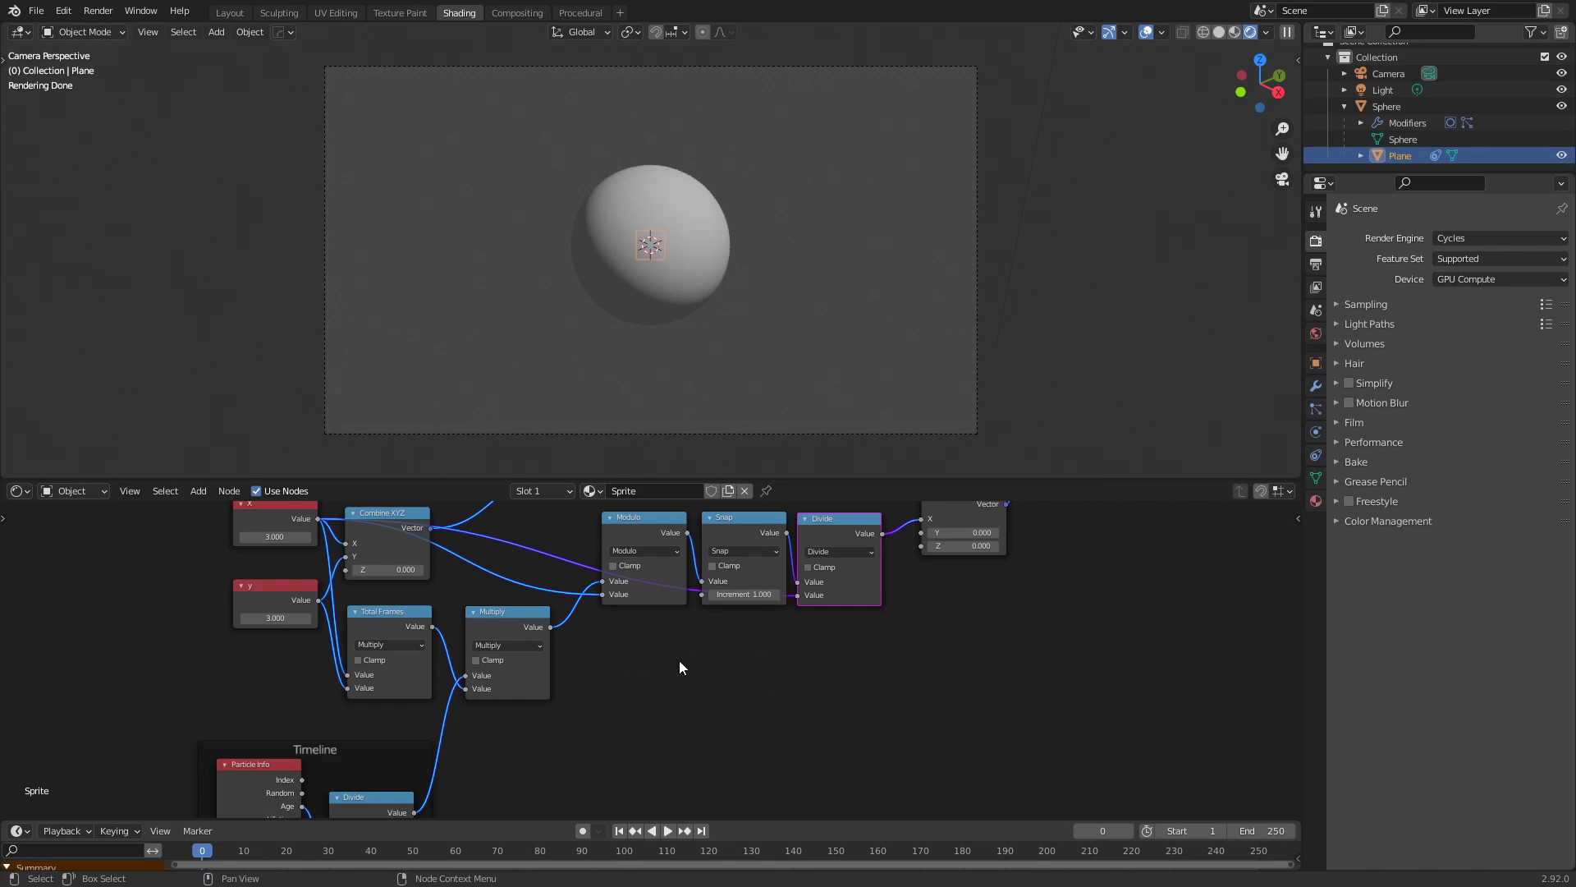
Duplicate the Modulo node, place the copy below it, and set the copy's operation to Divide
left_click(637, 529)
key("shift+d")
left_click(635, 656)
left_click(638, 668)
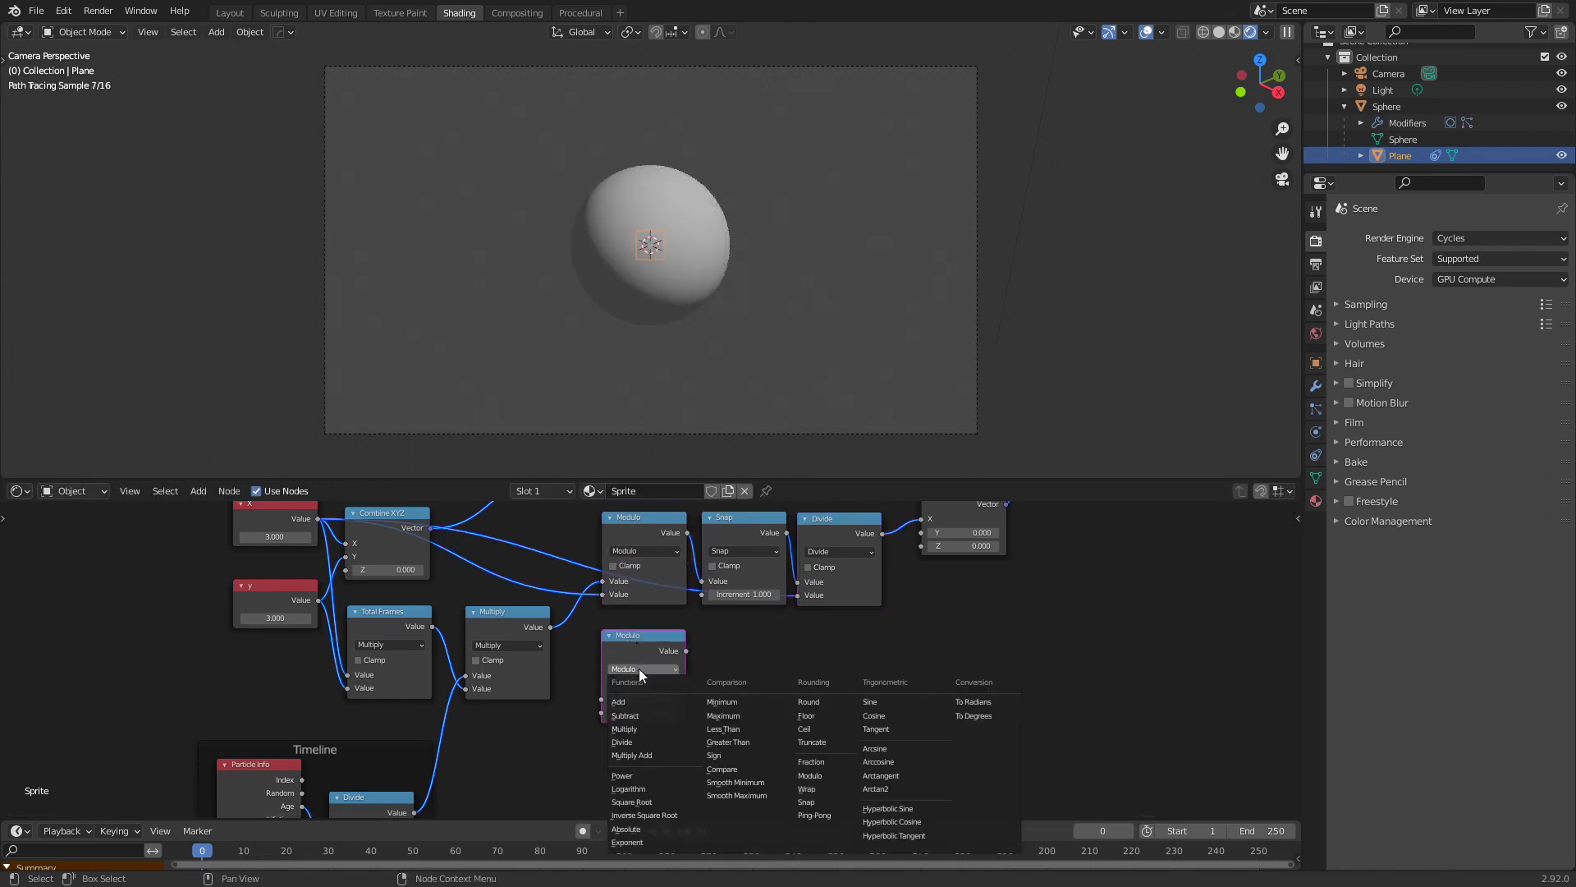
left_click(622, 742)
Connect the Multiply output and the Y value to the new Divide node's two inputs
middle_click_drag(549, 627, 570, 587)
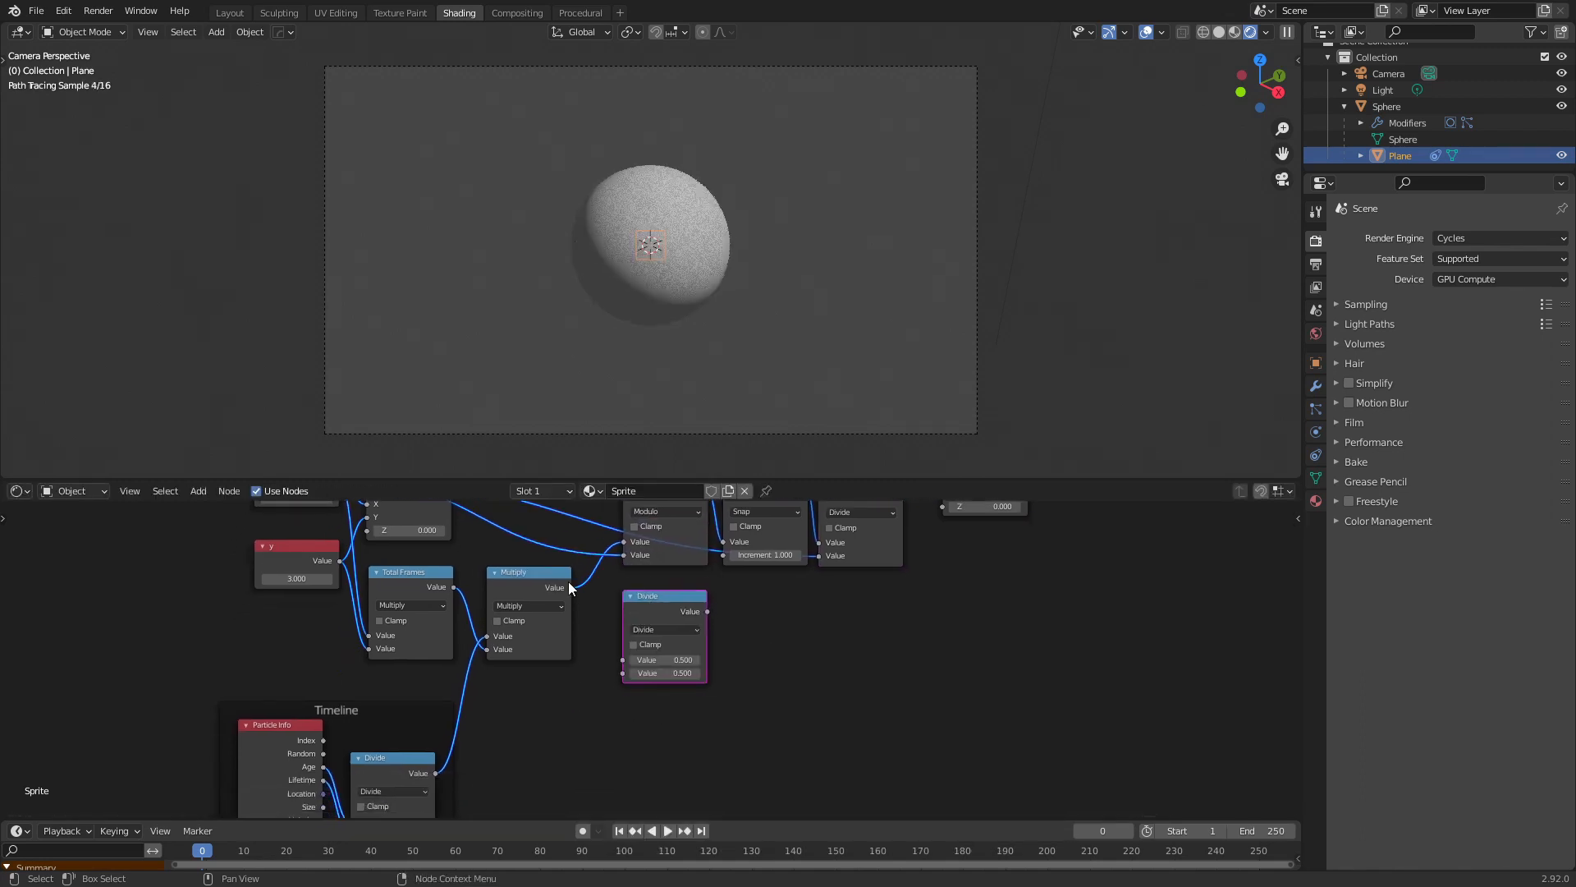
left_click_drag(571, 588, 627, 658)
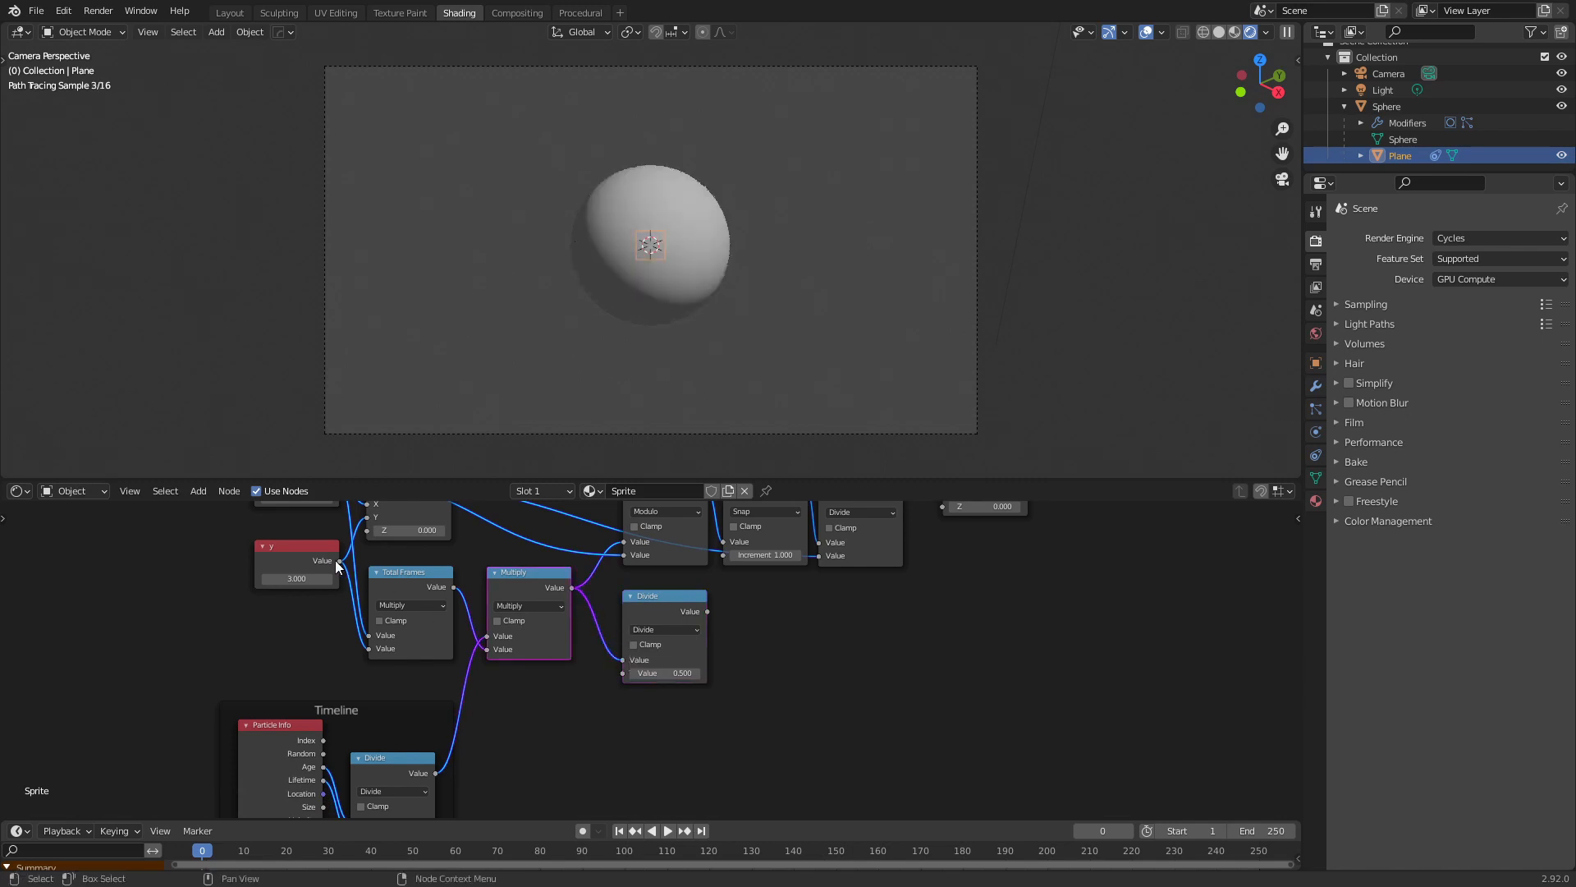
left_click_drag(338, 560, 627, 673)
middle_click_drag(714, 706, 629, 718)
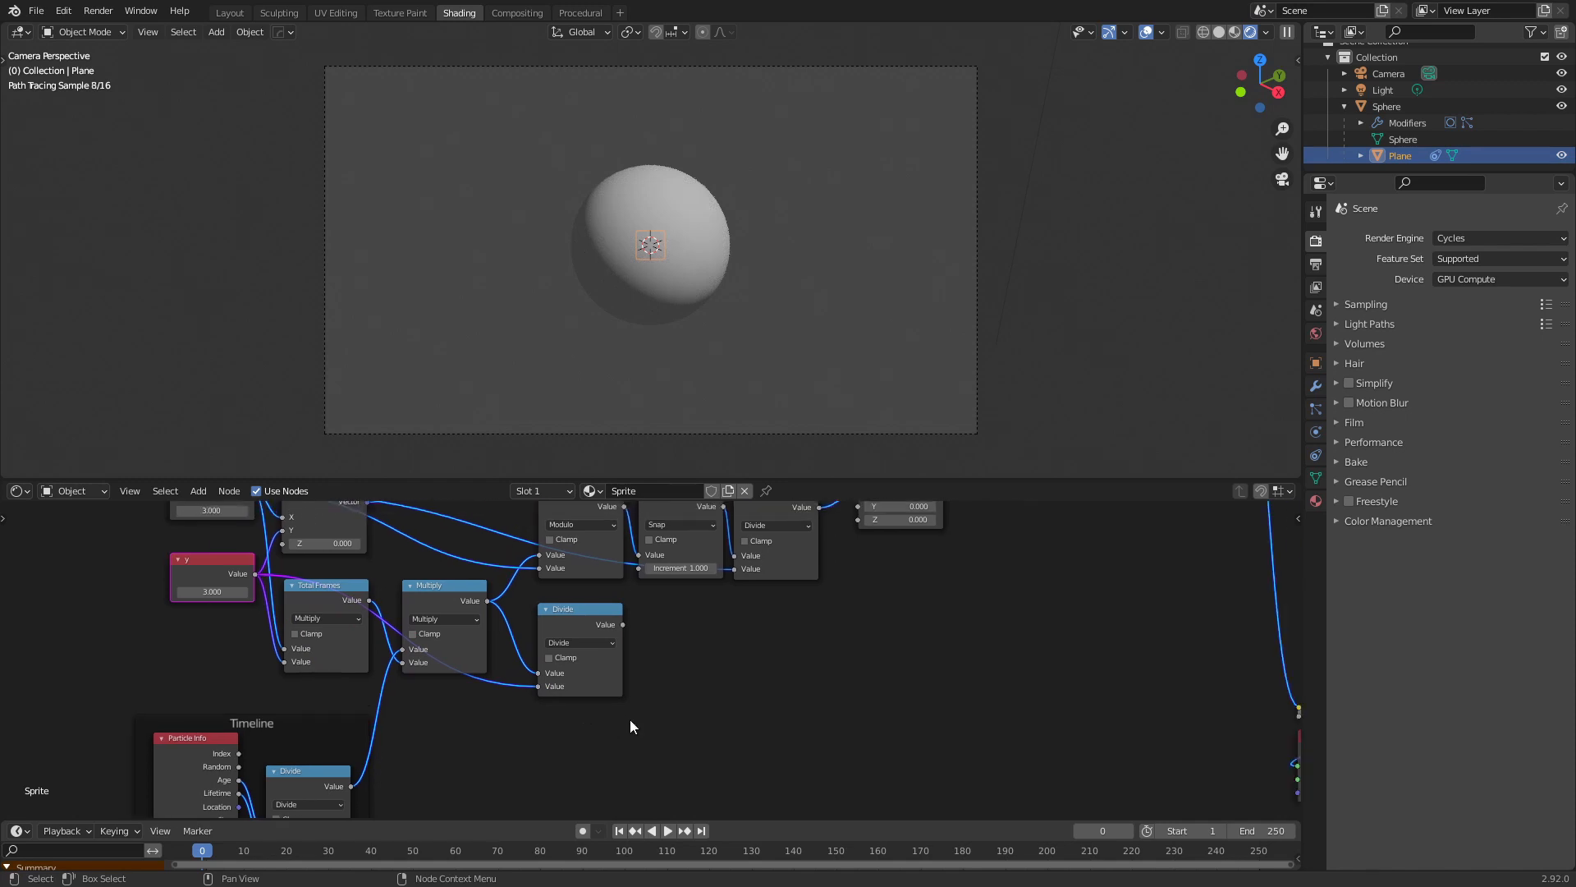
Duplicate the Snap node beside the lower Divide node and connect that Divide's output to the copy's Value input
middle_click_drag(709, 650, 688, 683)
key("shift+d")
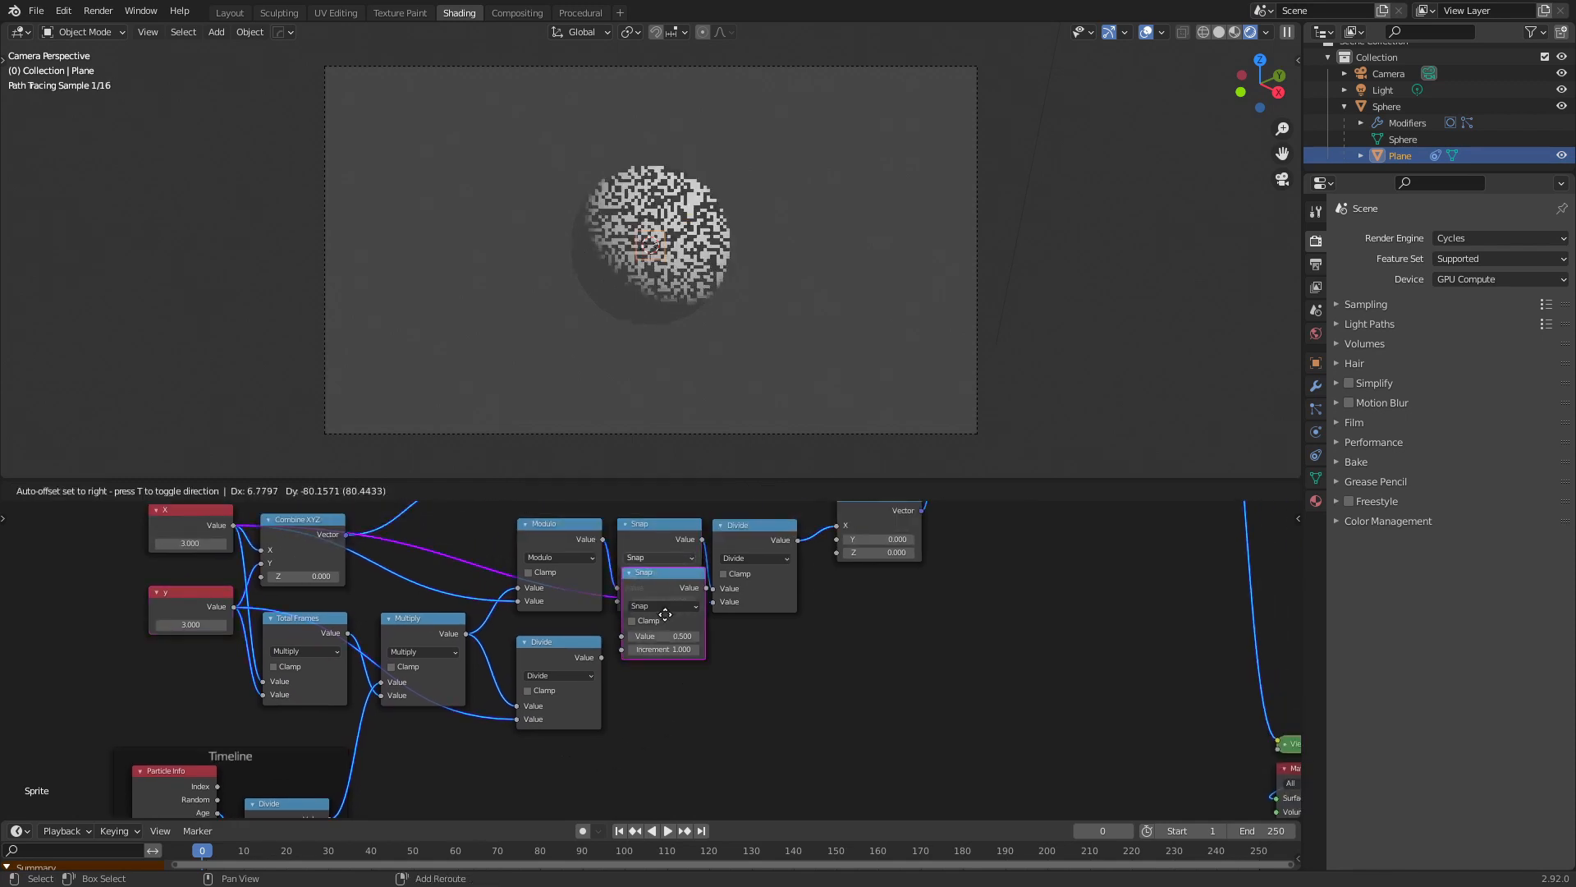
left_click(664, 697)
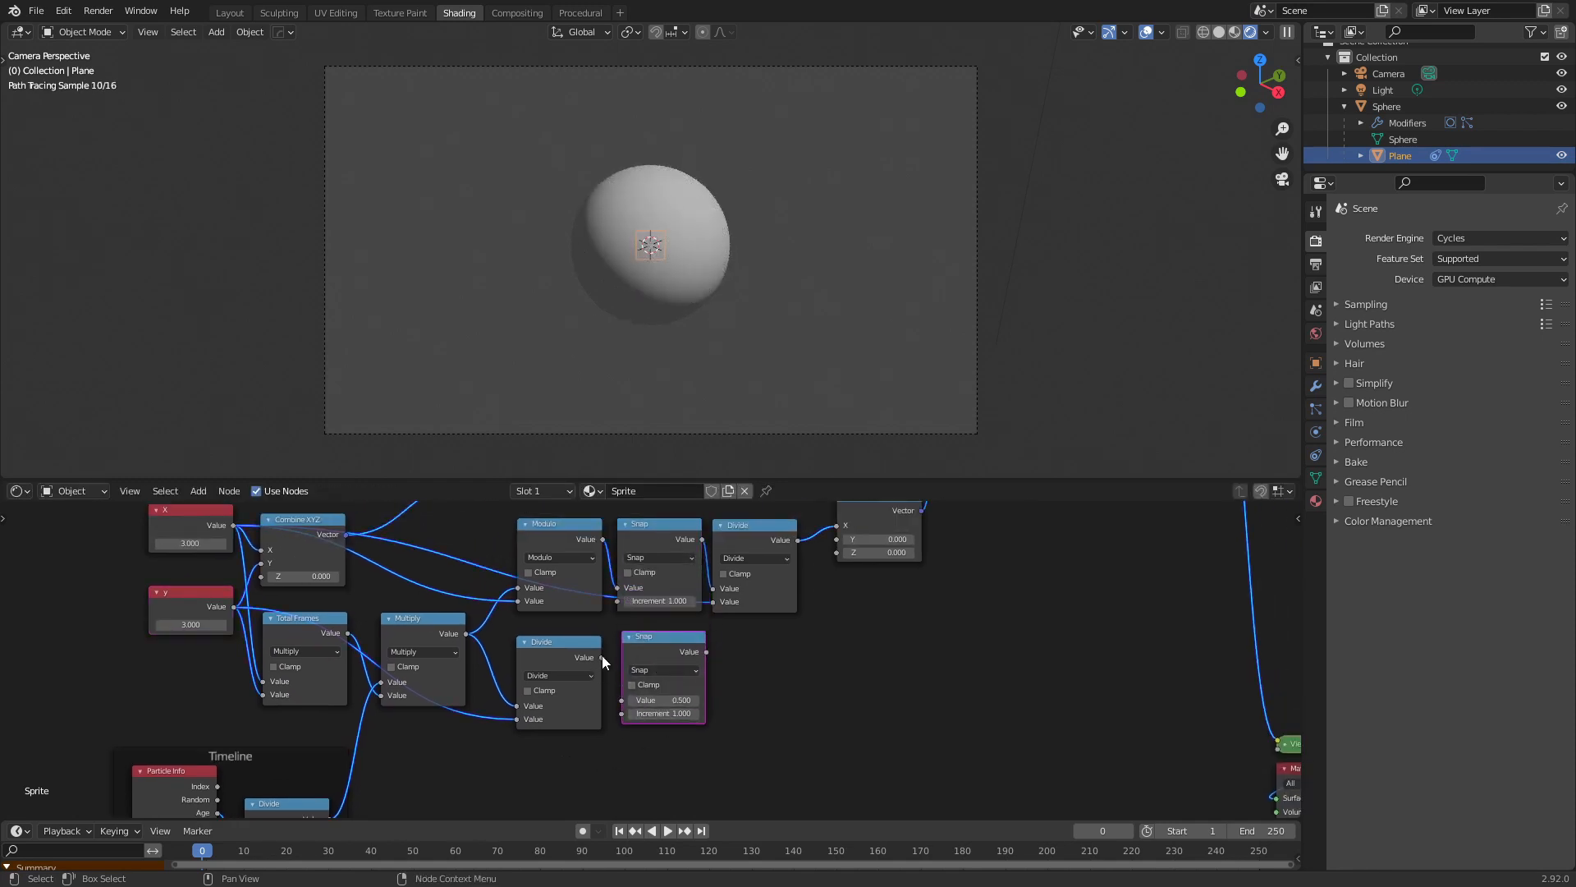
left_click_drag(602, 658, 623, 699)
scroll(443, 656, "down", 2)
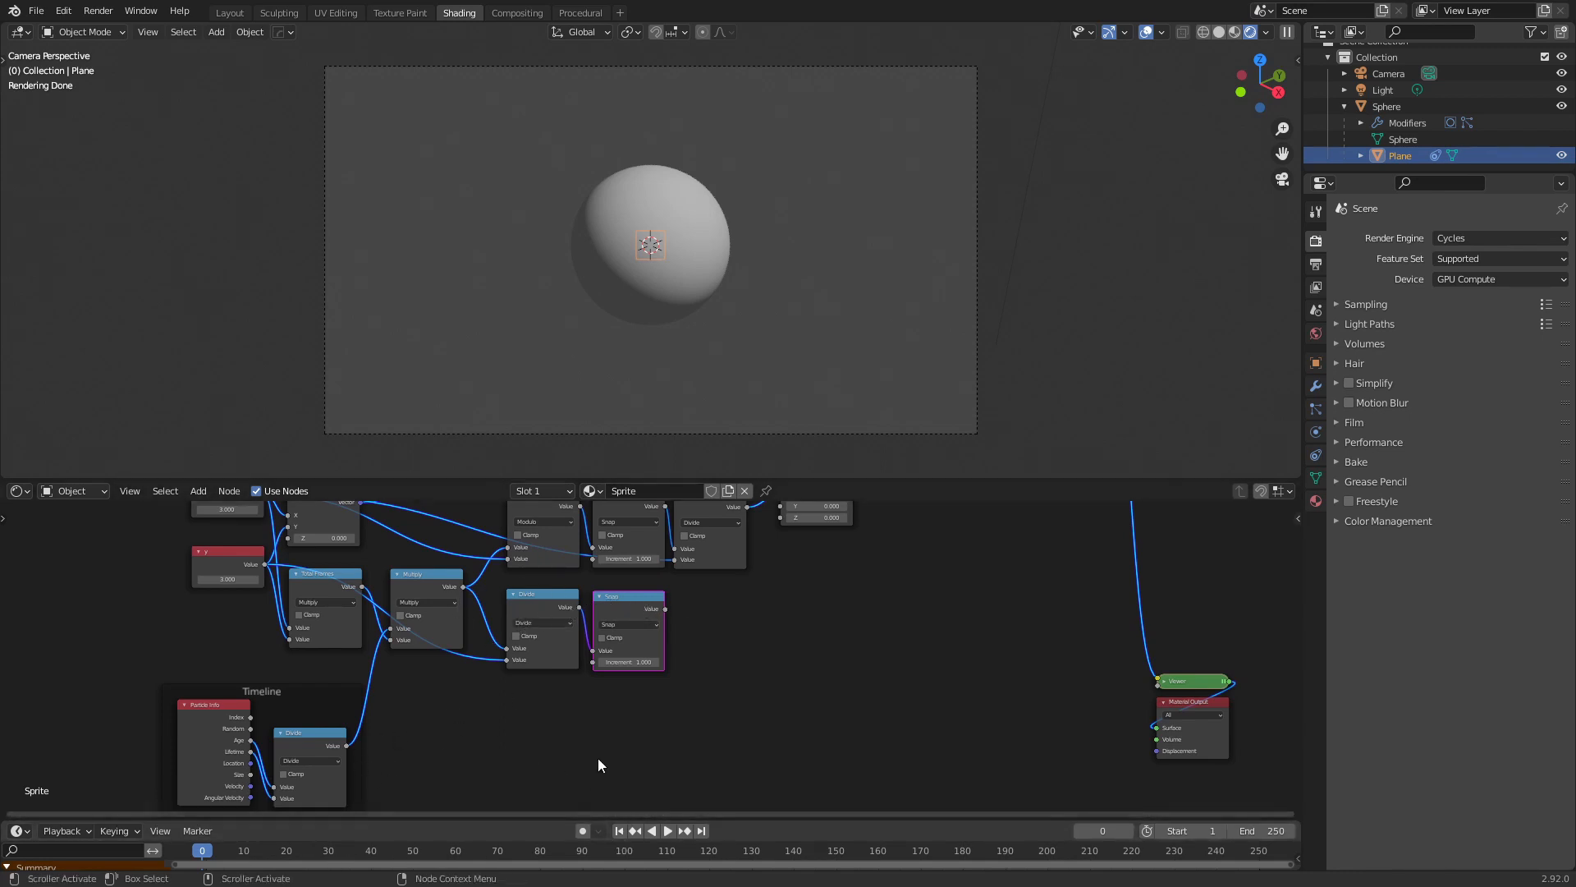
Duplicate the upper row's Divide node after the lower Snap node and connect Snap's output to its first input
middle_click_drag(802, 669, 751, 720)
scroll(671, 684, "up", 2)
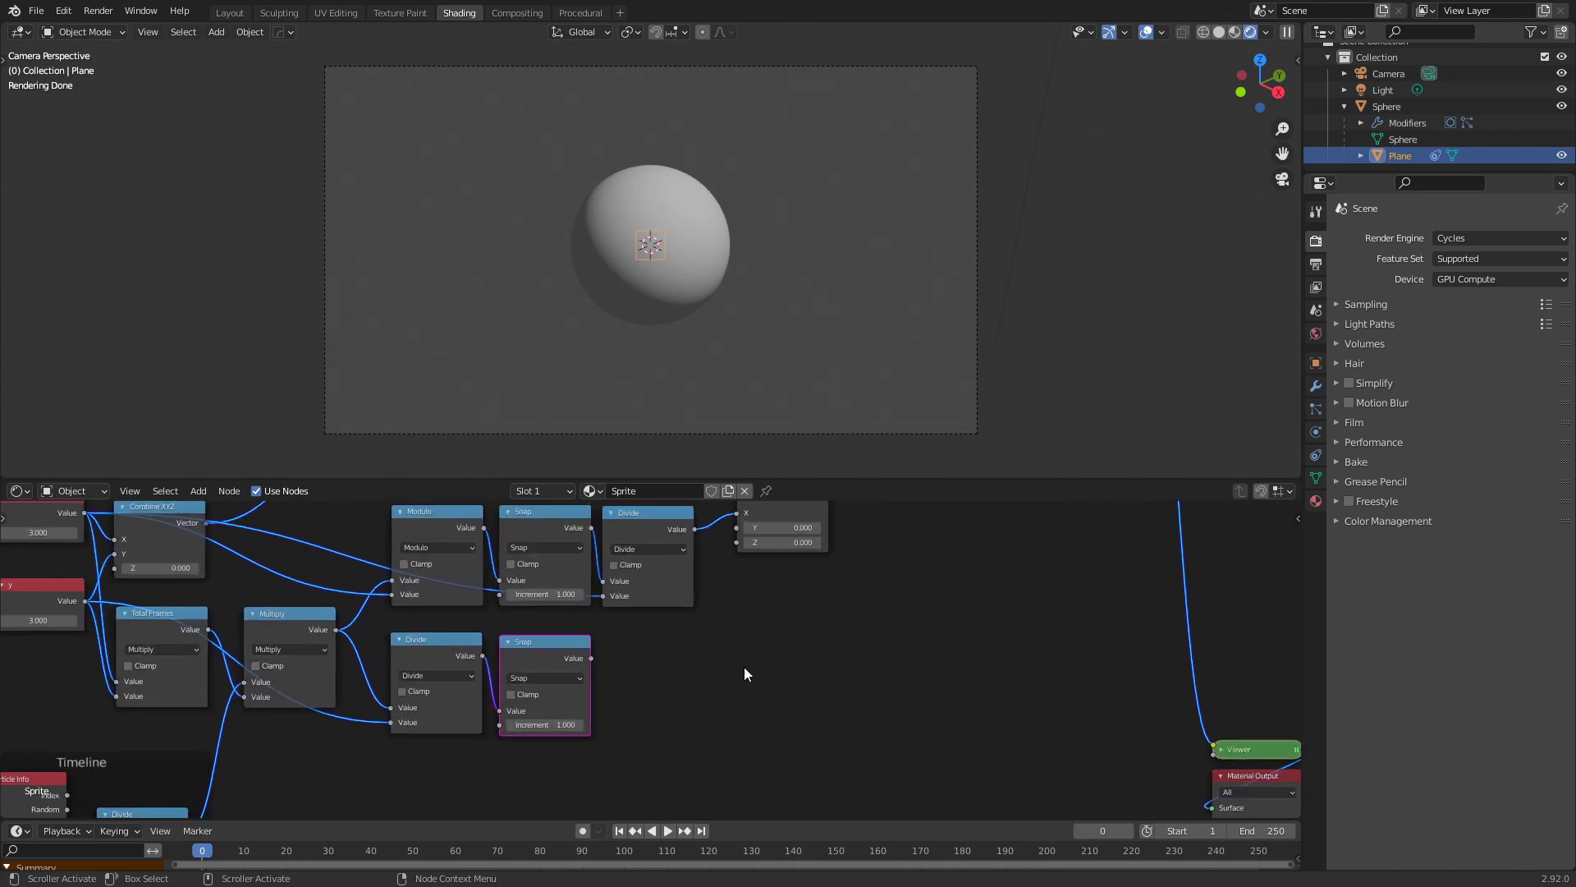
left_click(618, 535)
key("shift+d")
left_click(628, 678)
middle_click_drag(734, 643, 773, 596)
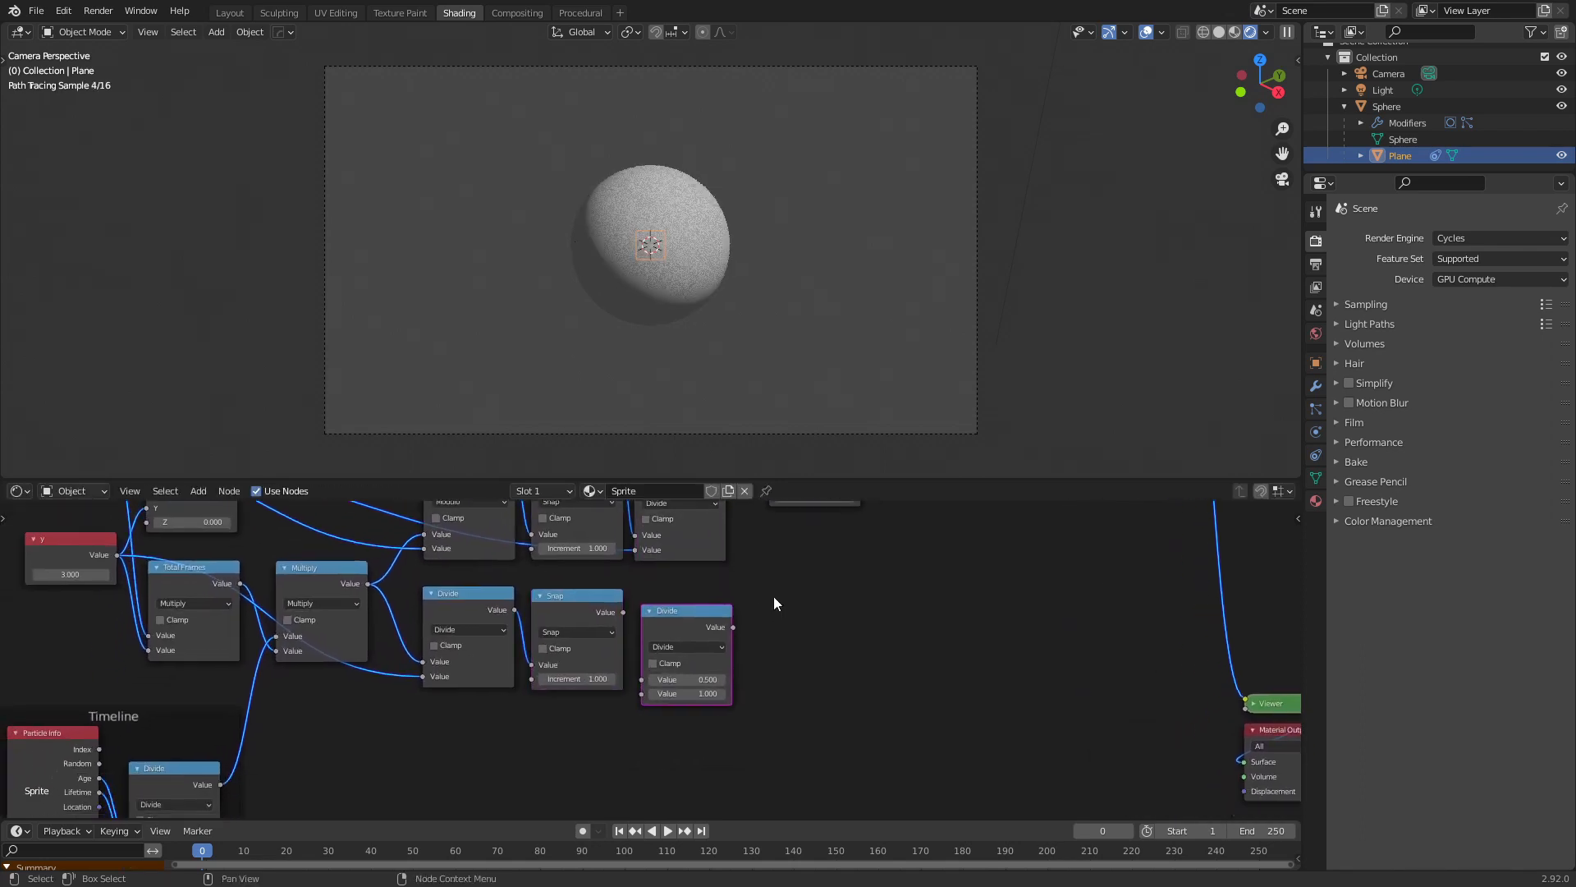
left_click_drag(622, 612, 643, 682)
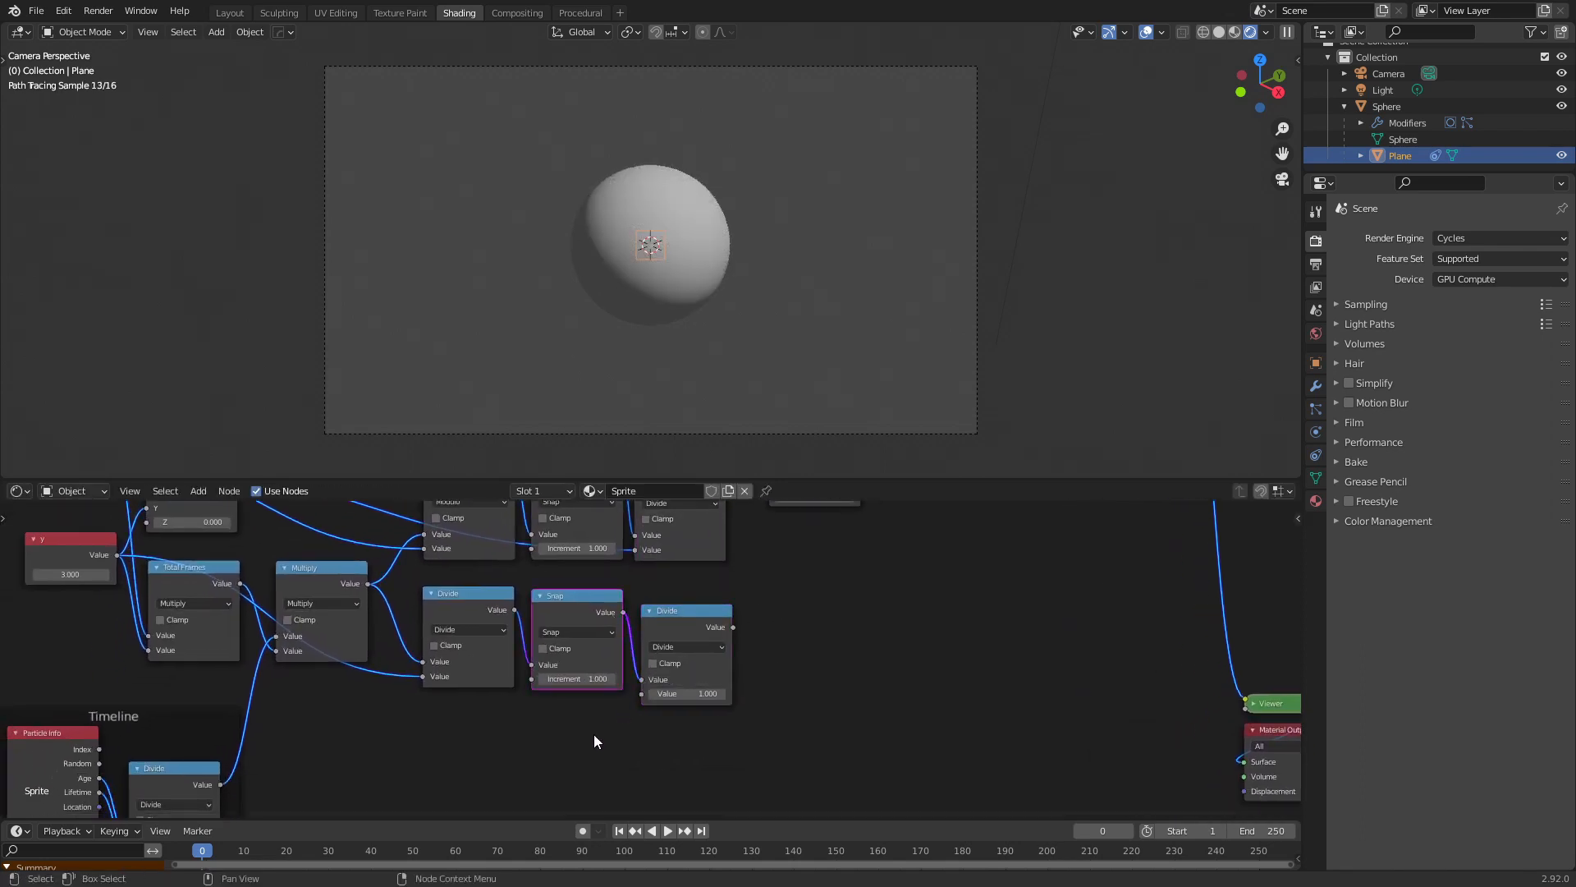
Connect the Y value to the last lower Divide node's second input and its output to Combine XYZ's Y
scroll(475, 701, "down", 4)
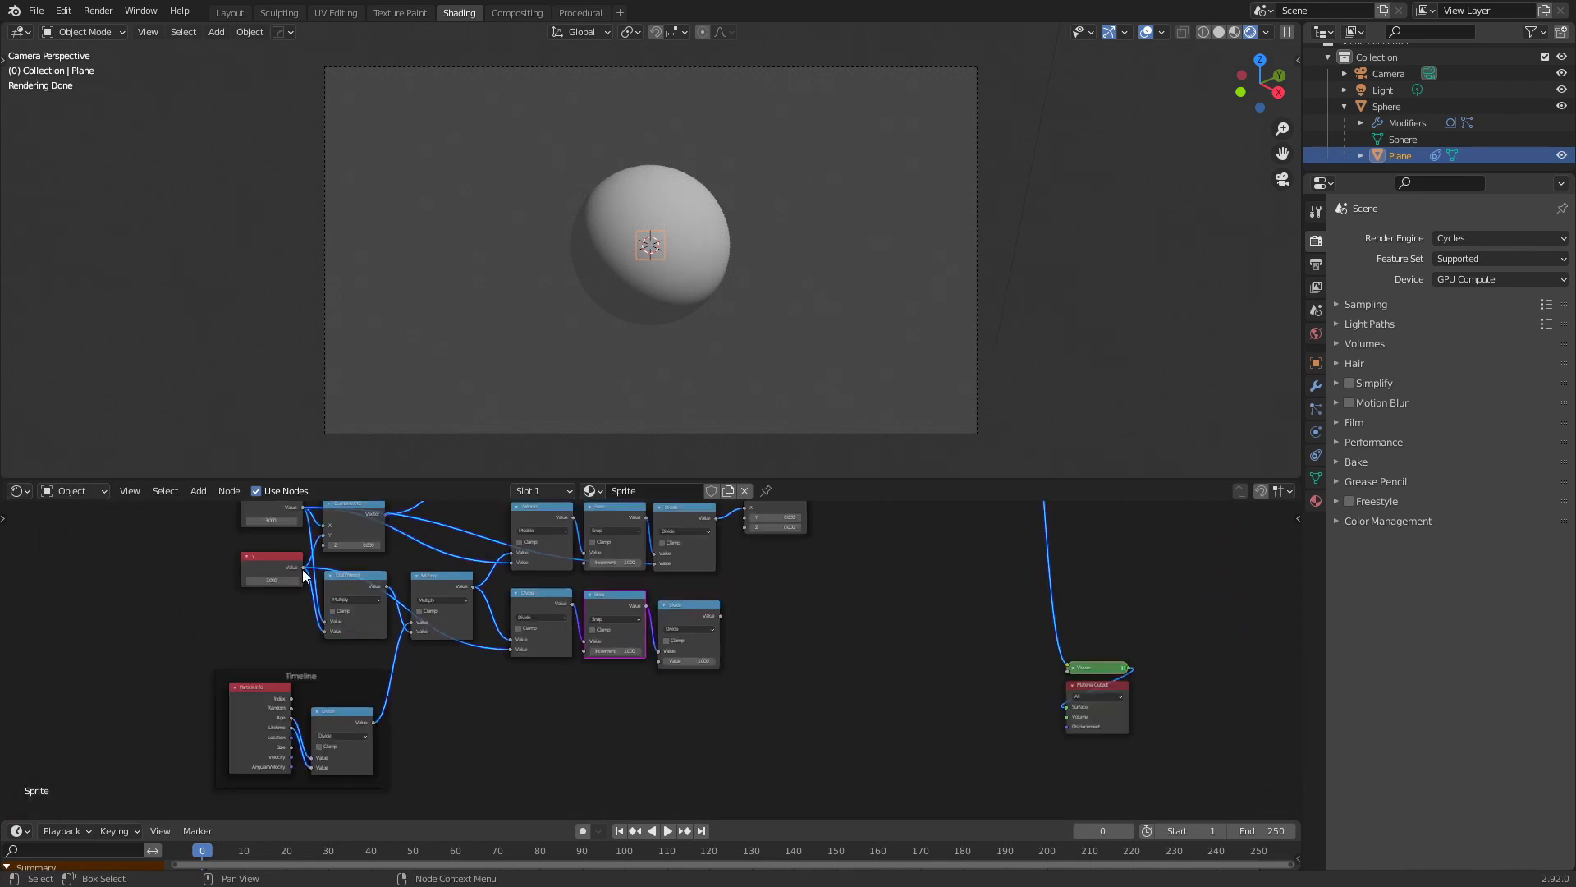
left_click_drag(302, 569, 660, 662)
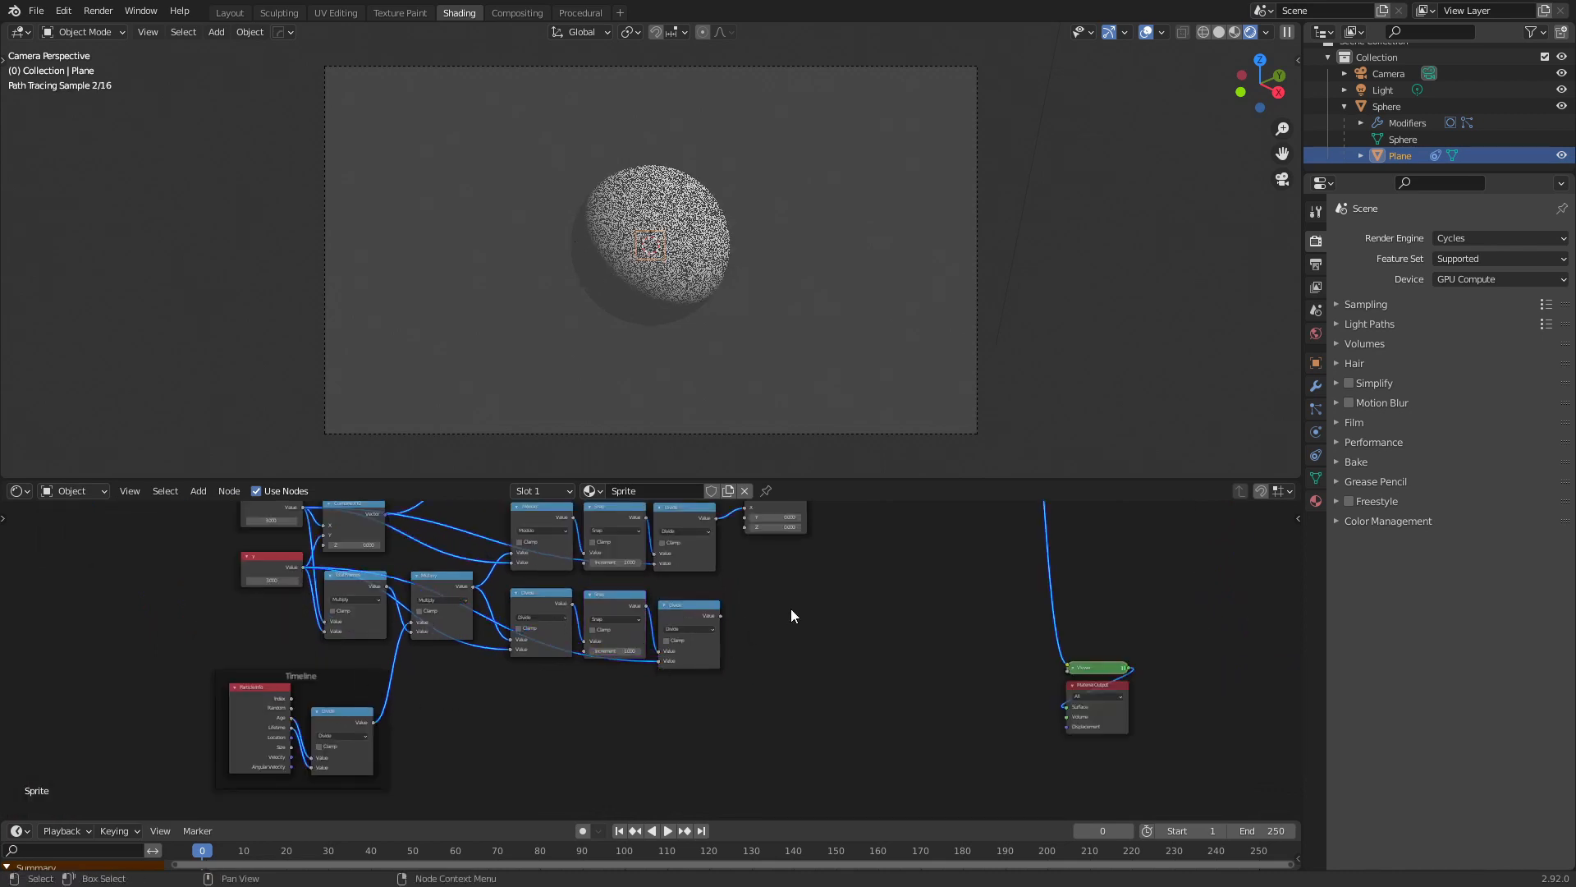
middle_click_drag(793, 569, 742, 613)
left_click_drag(670, 661, 693, 562)
scroll(694, 564, "up", 3)
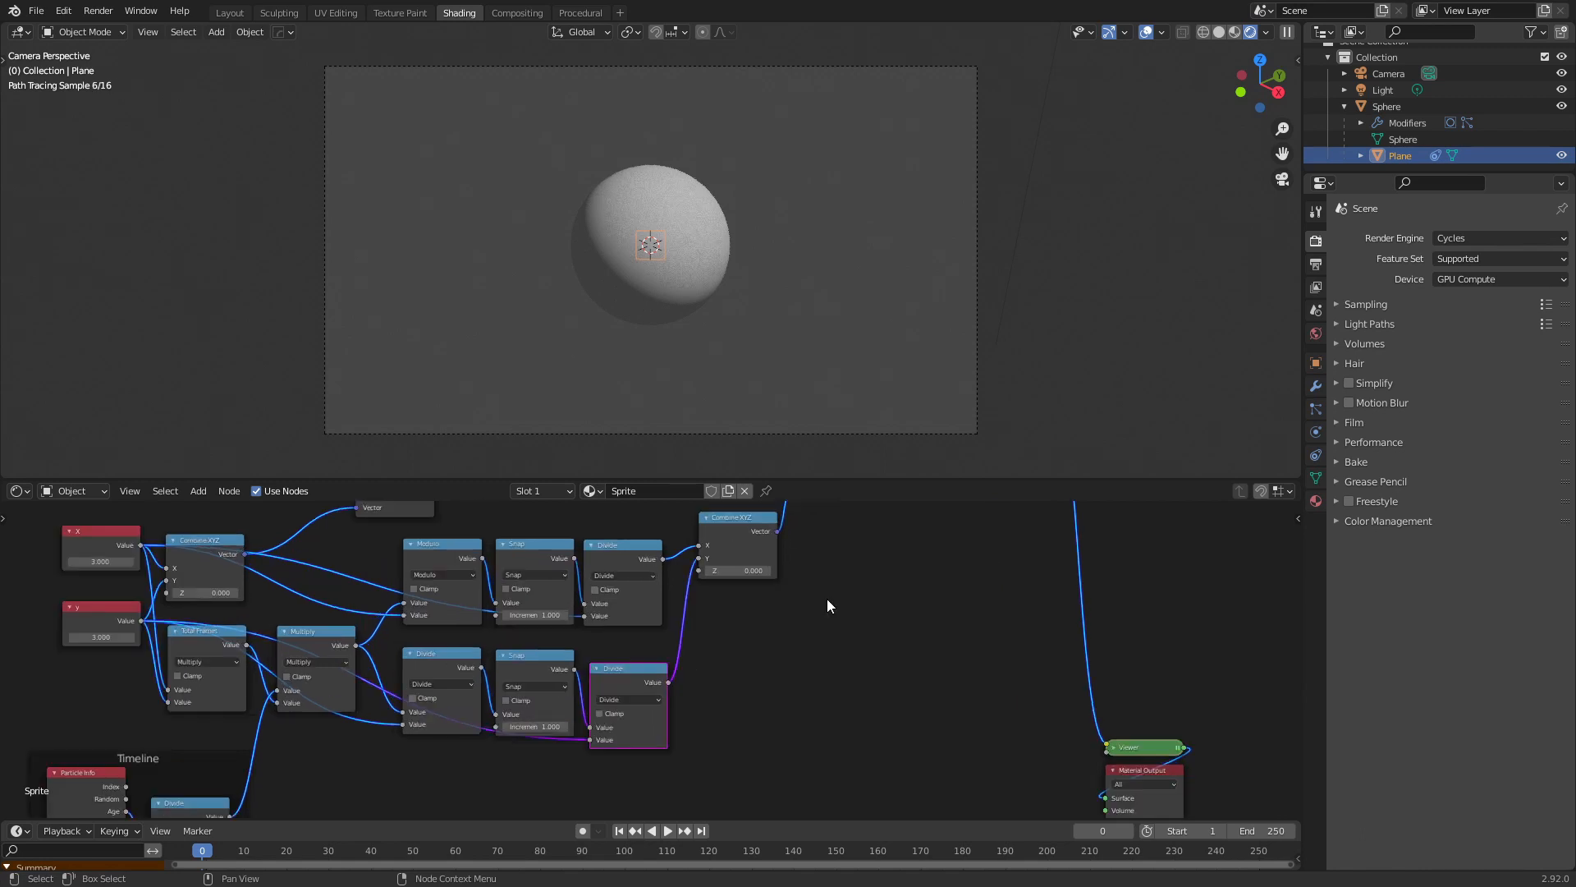
Move the image texture node closer to the Add node and align the last lower Divide node with its row
middle_click_drag(826, 599, 775, 681)
scroll(776, 675, "down", 6)
middle_click_drag(780, 623, 770, 653)
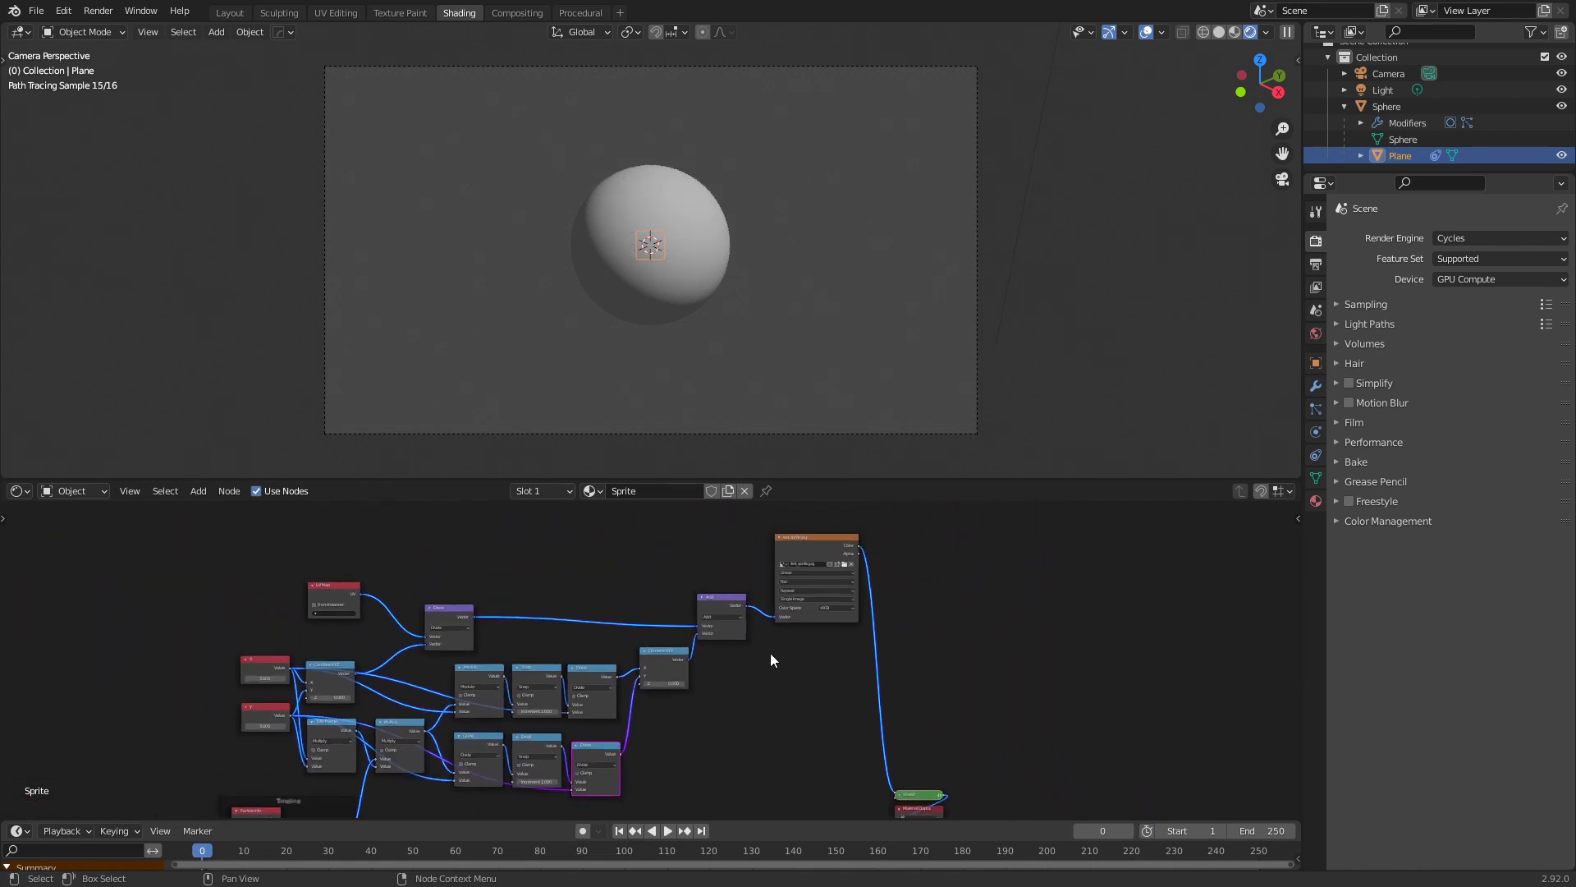
left_click_drag(801, 541, 790, 601)
middle_click_drag(713, 770, 725, 684)
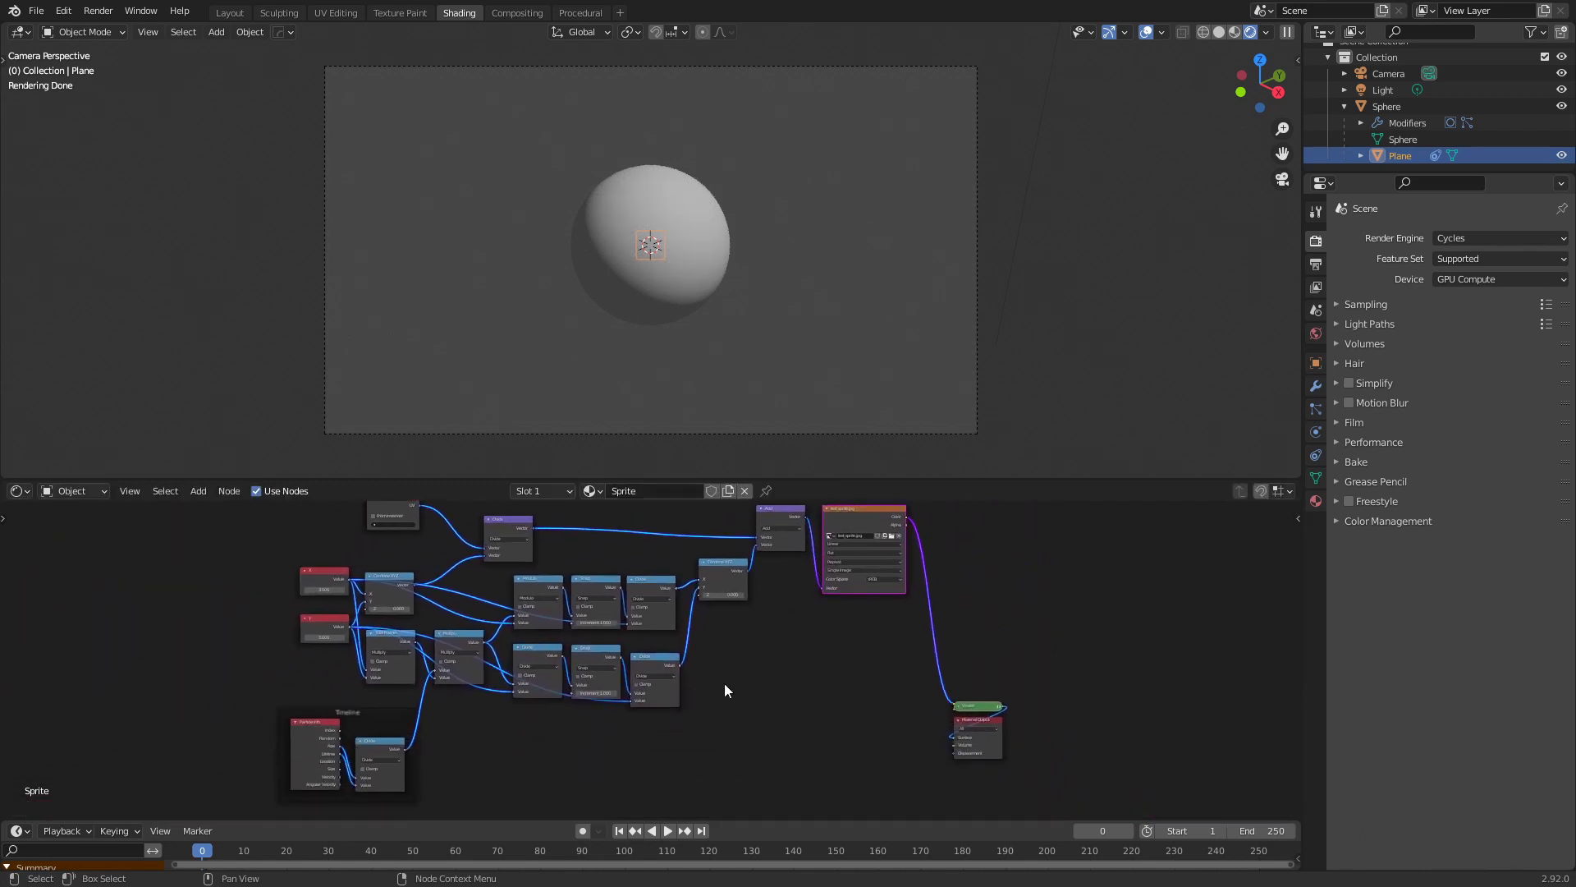
left_click_drag(652, 657, 651, 651)
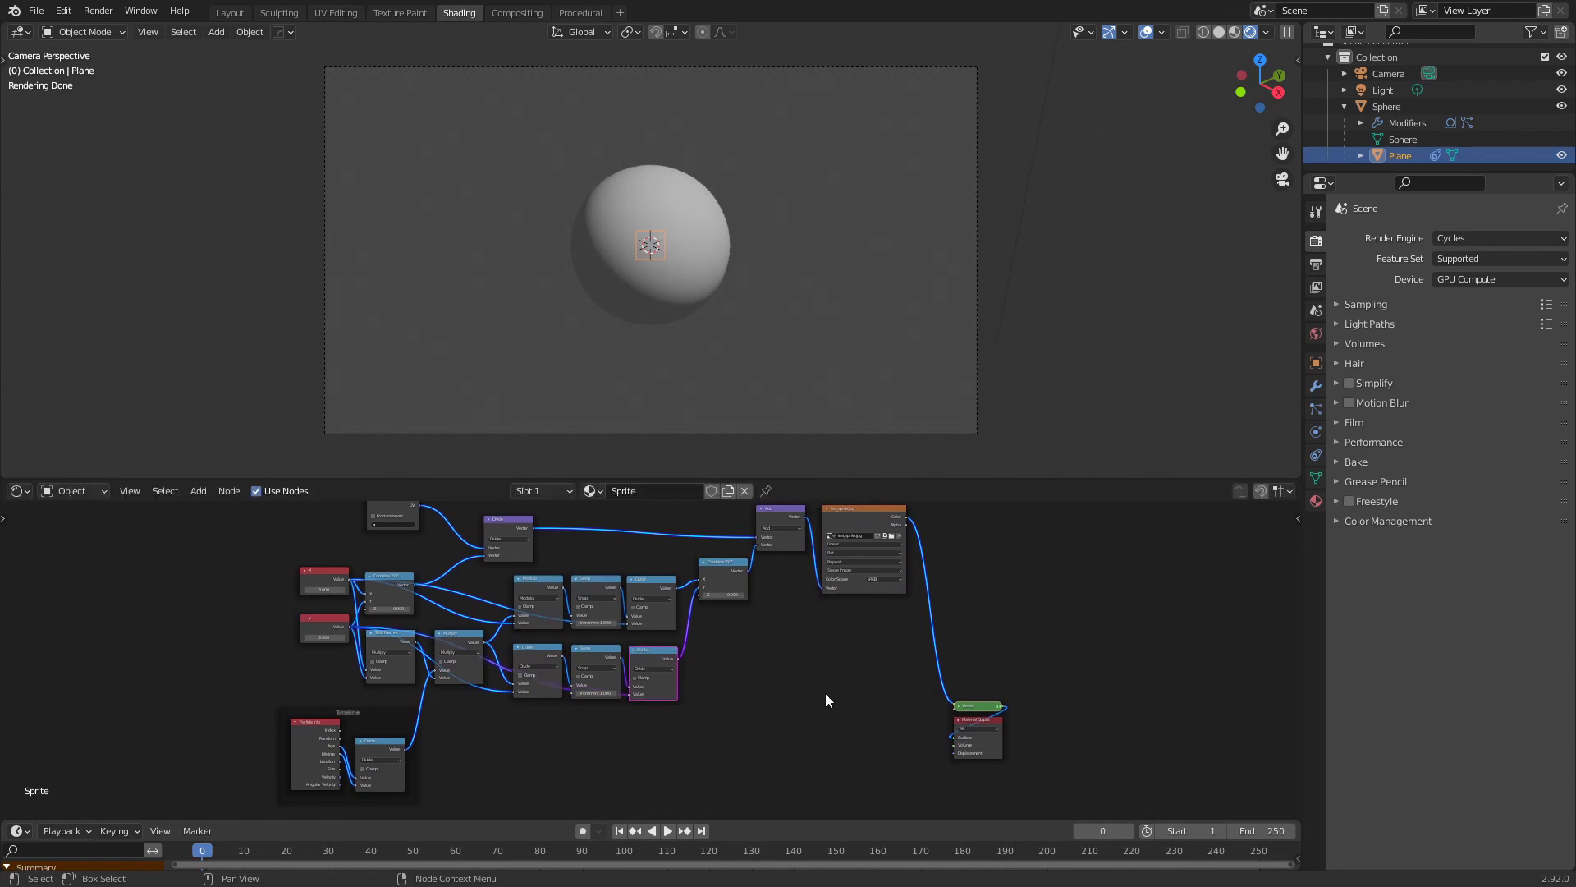
Play the particle animation to check the sprite frames, stopping at frame 70
key("space")
key("space")
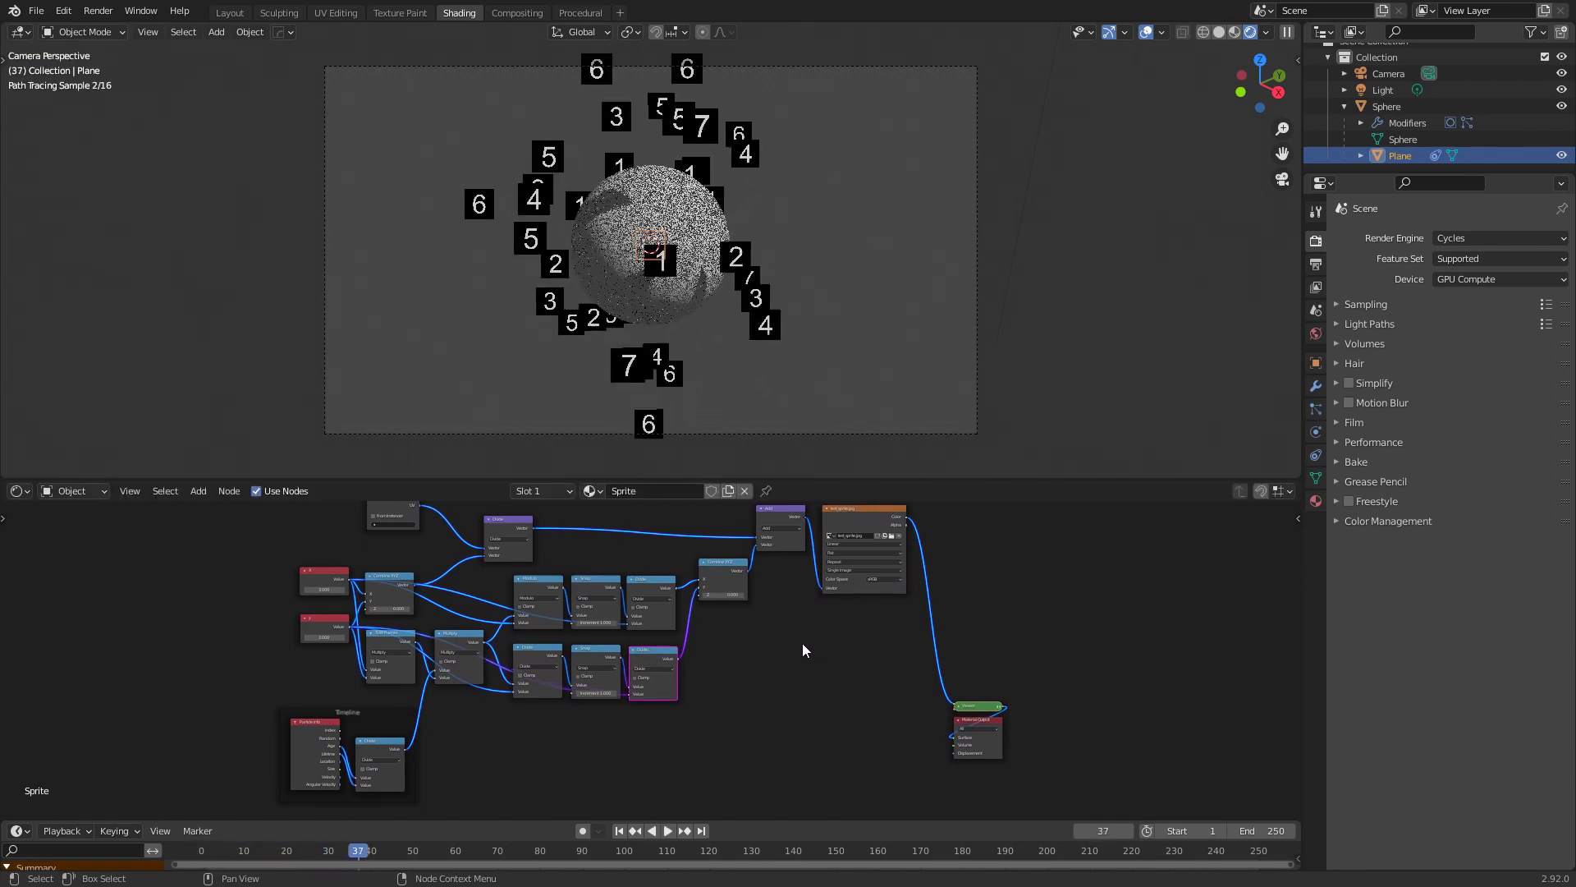
key("space")
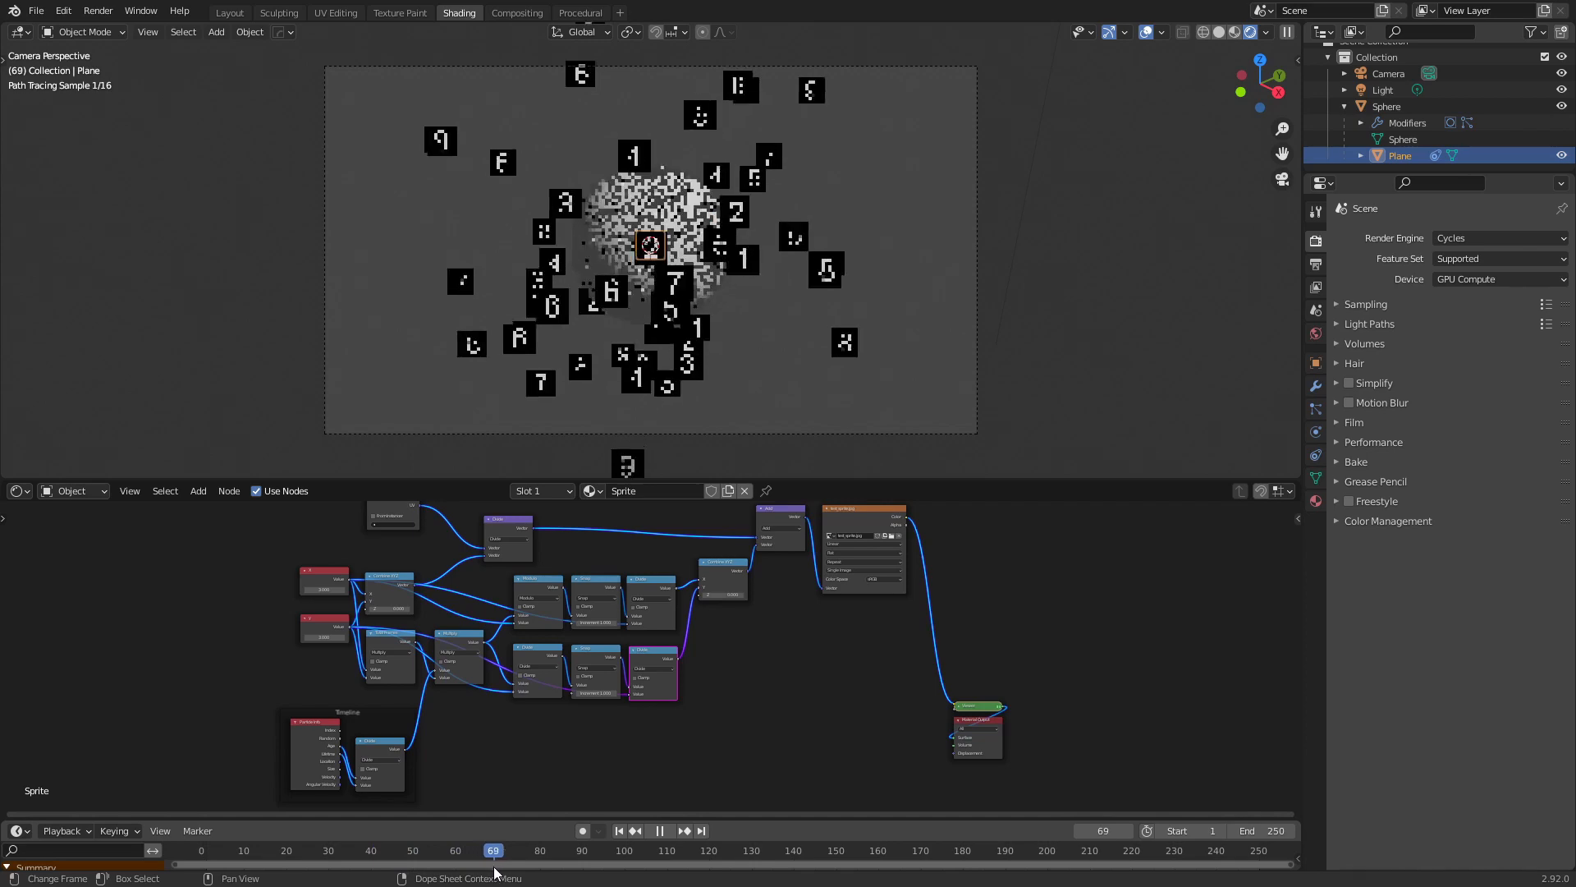
key("space")
Add a Mix Shader node between the image texture and the Material Output
scroll(563, 723, "up", 3)
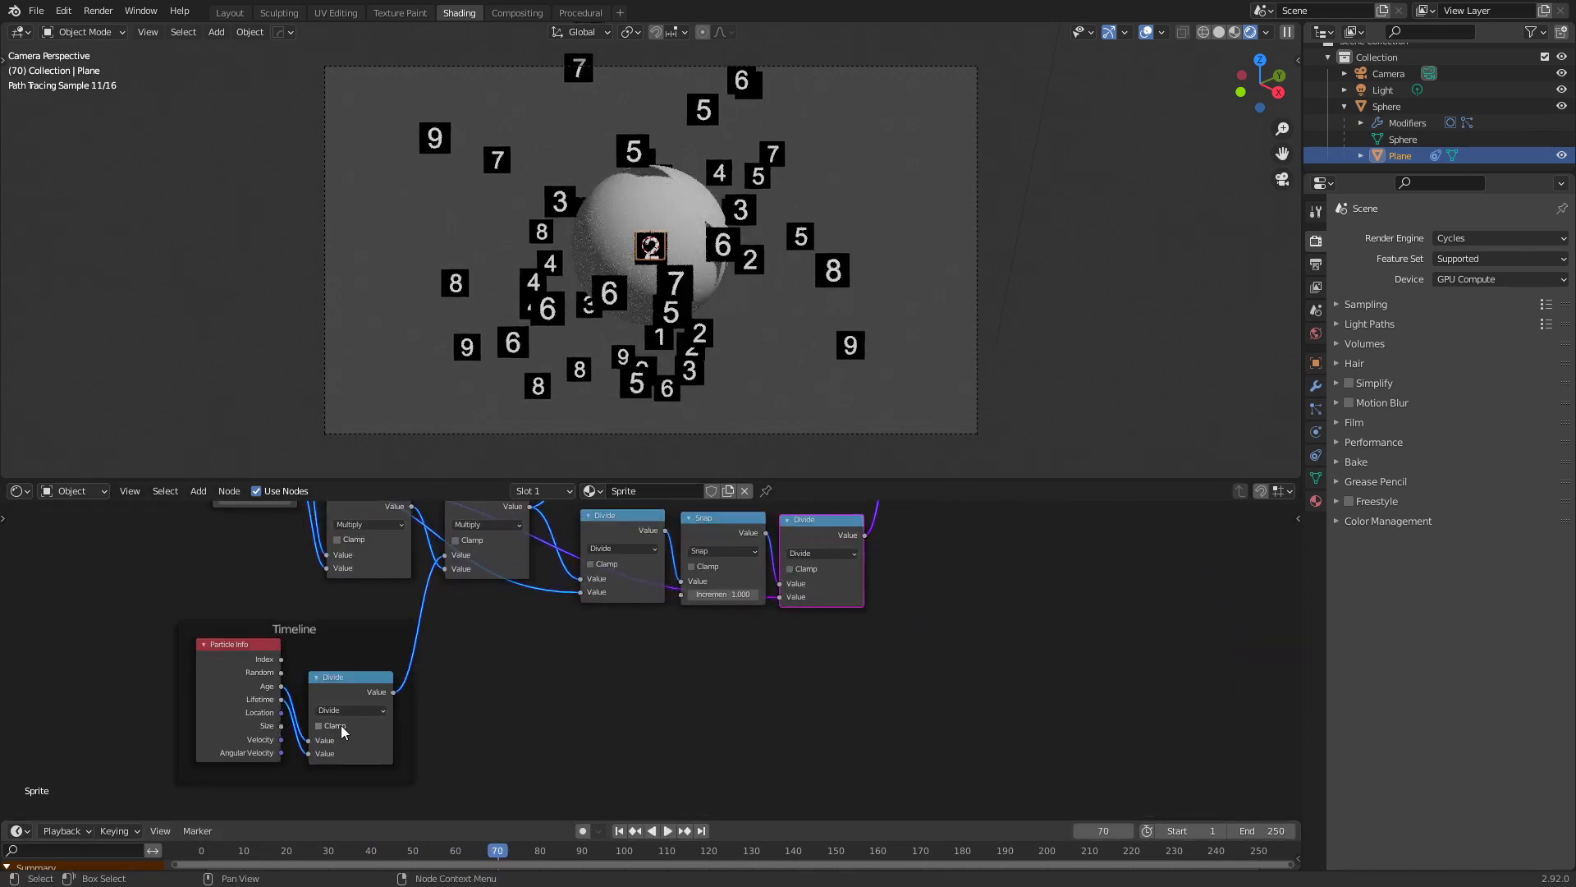
scroll(526, 711, "down", 10)
scroll(796, 632, "up", 8)
key("shift+a")
type("smix")
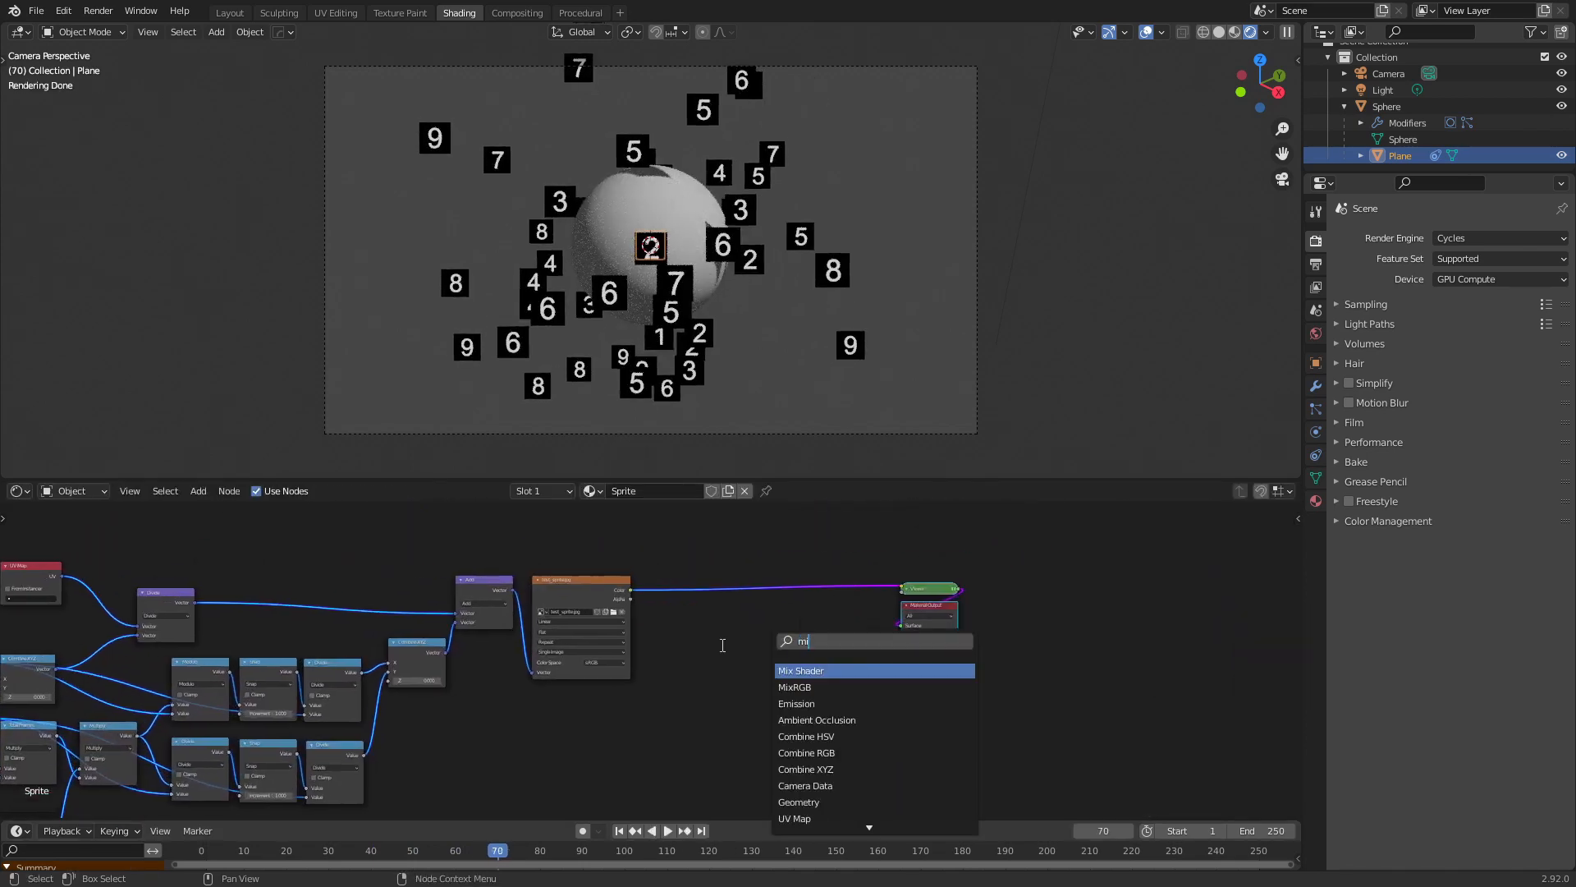
key("Return")
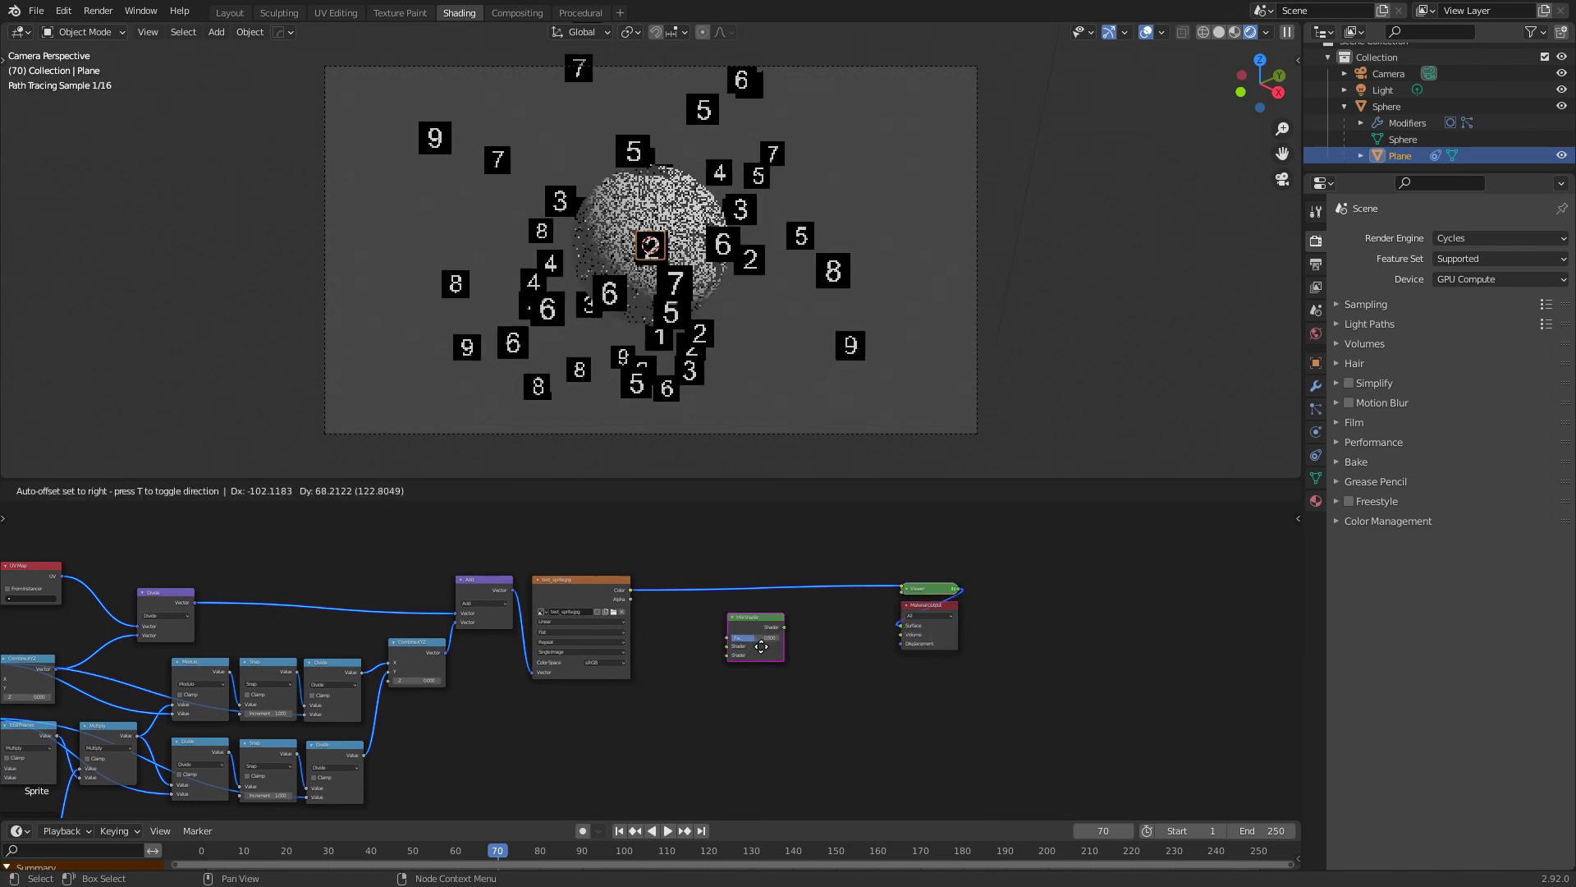
left_click(786, 627)
Add an Emission shader node between the image texture and the Mix Shader
key("shift+a")
type("semi")
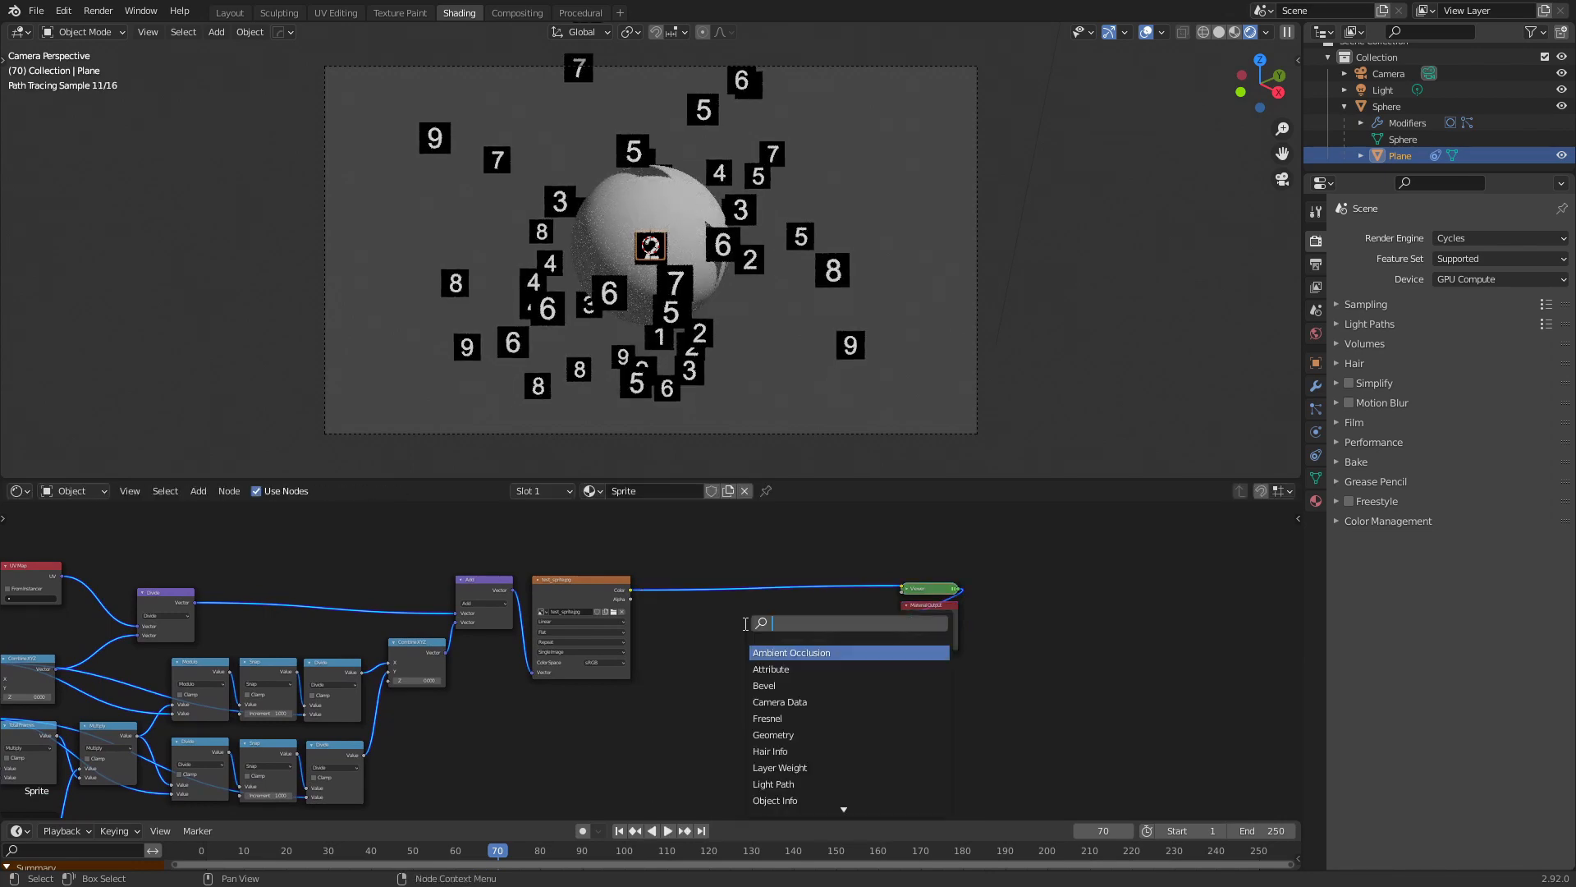
key("Return")
left_click(733, 668)
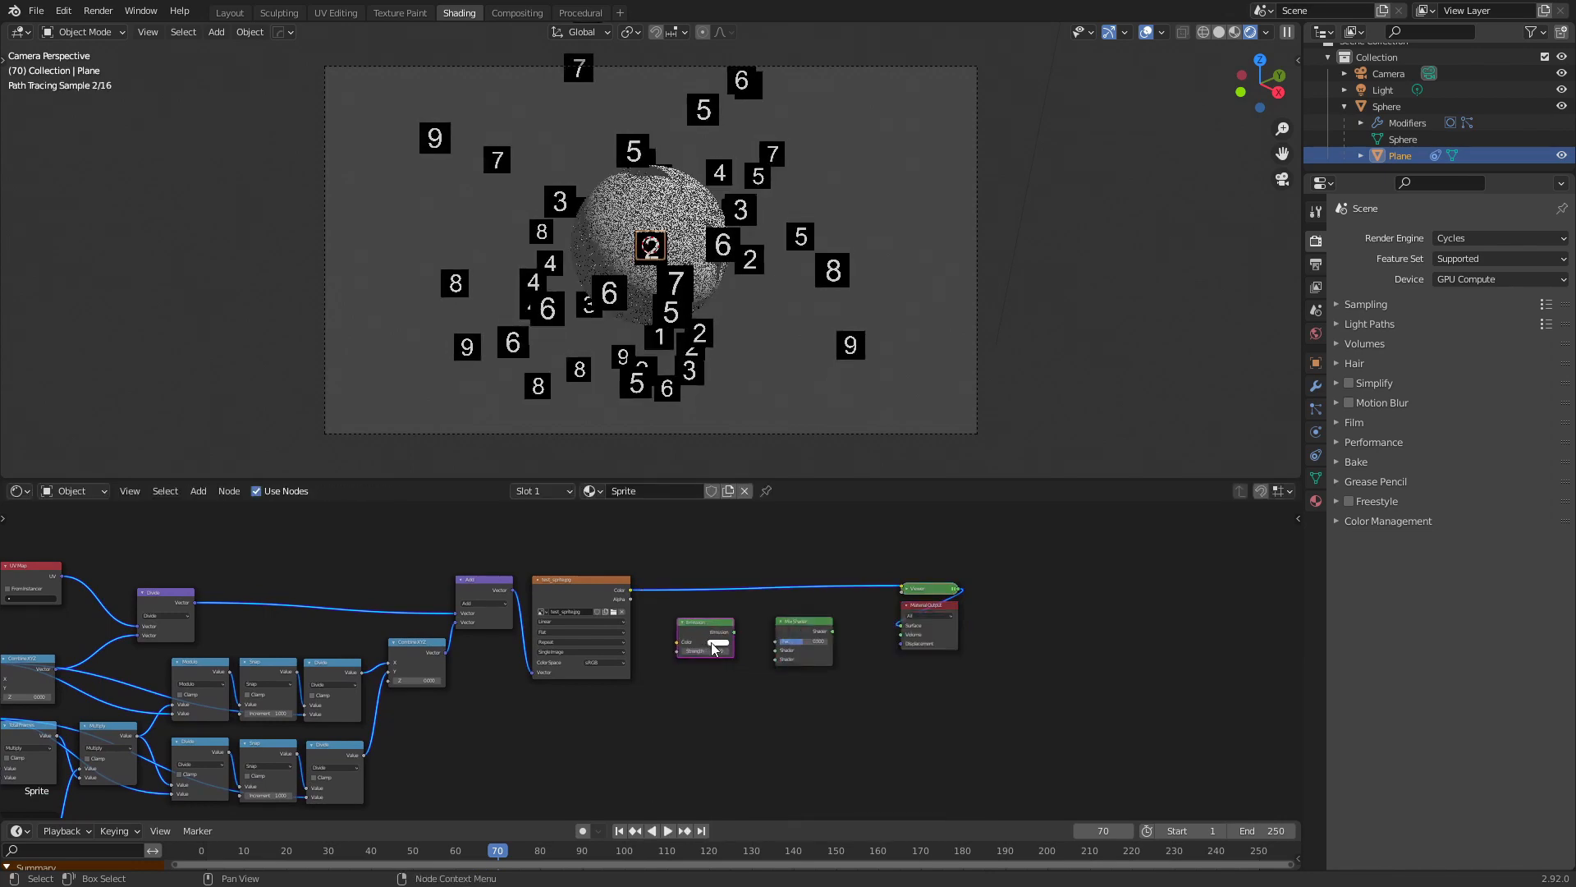
Add a Transparent BSDF node below Emission and connect the image texture's Color to the Mix Shader's Fac input
key("shift+a")
type("s")
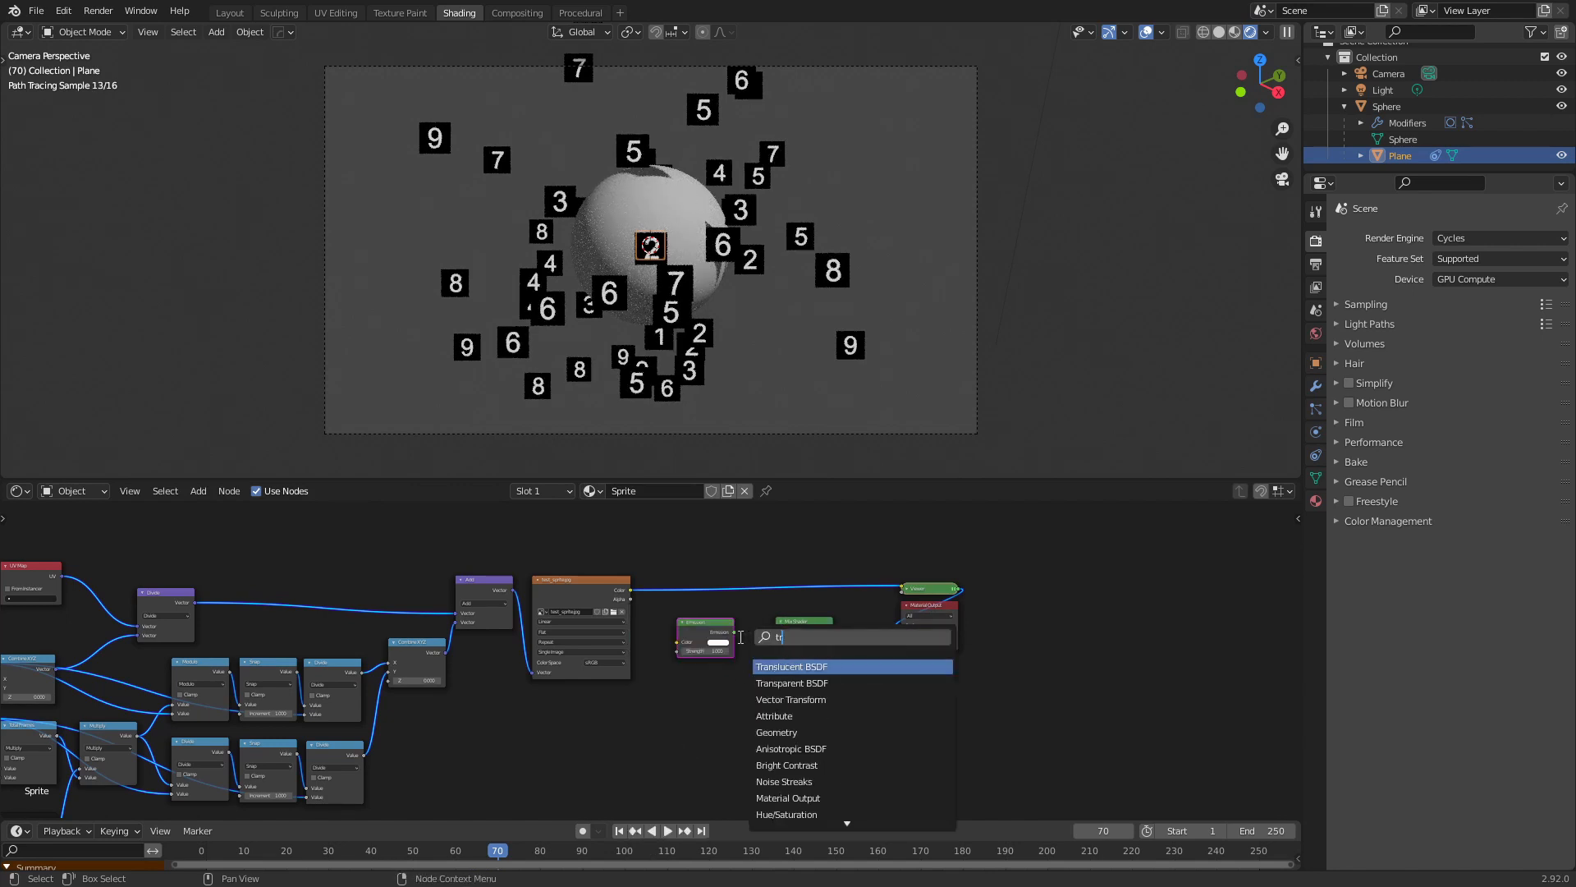
type("tra")
key("Return")
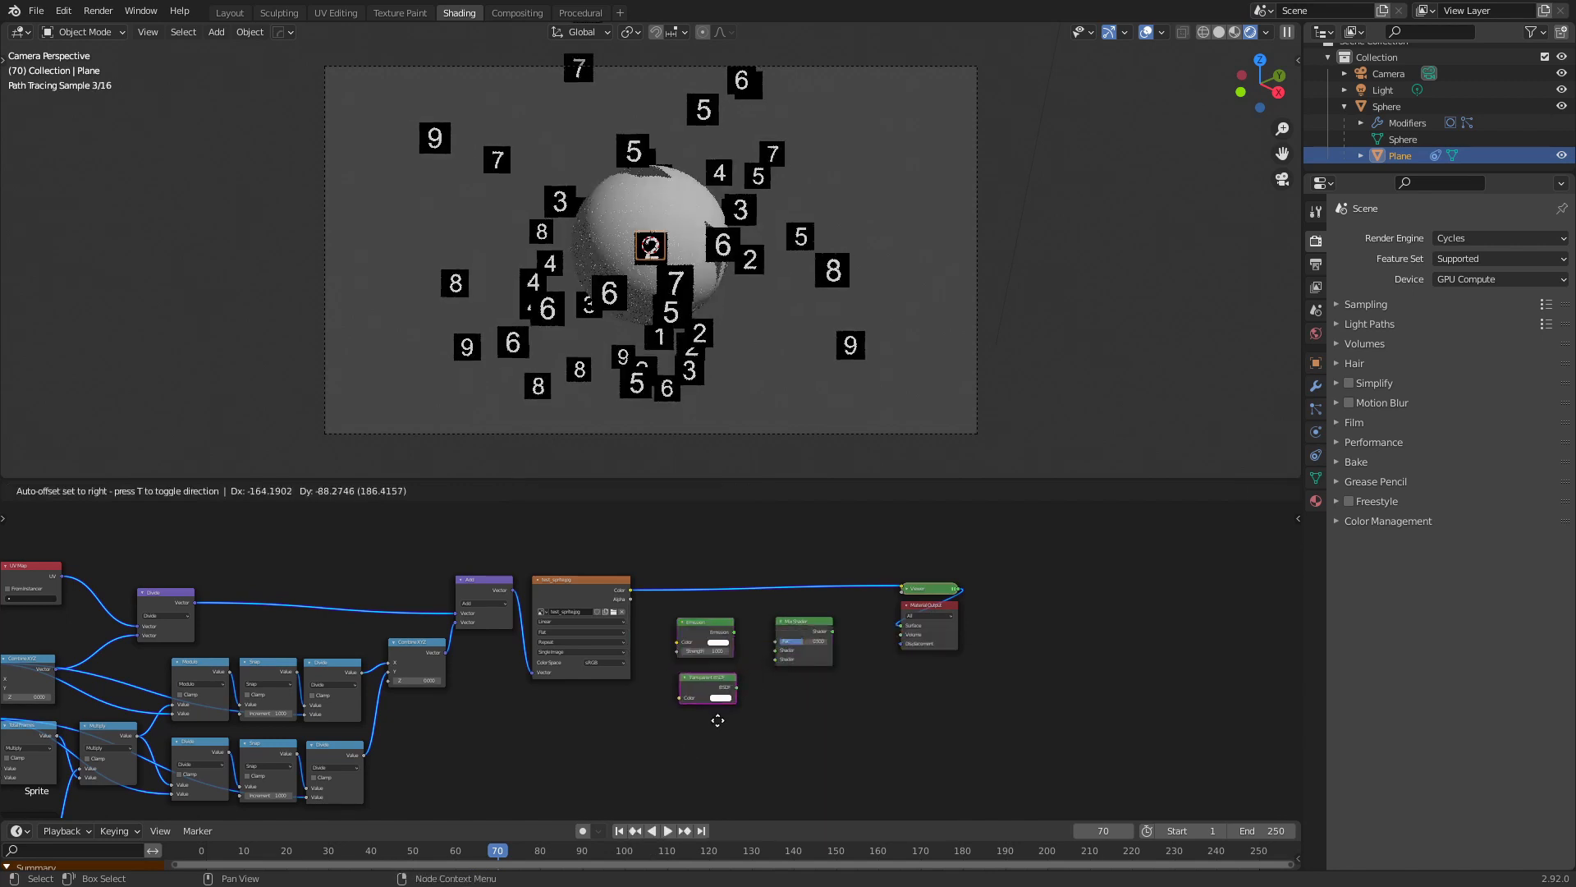
left_click(715, 681)
scroll(731, 665, "up", 2)
left_click_drag(628, 578, 802, 635)
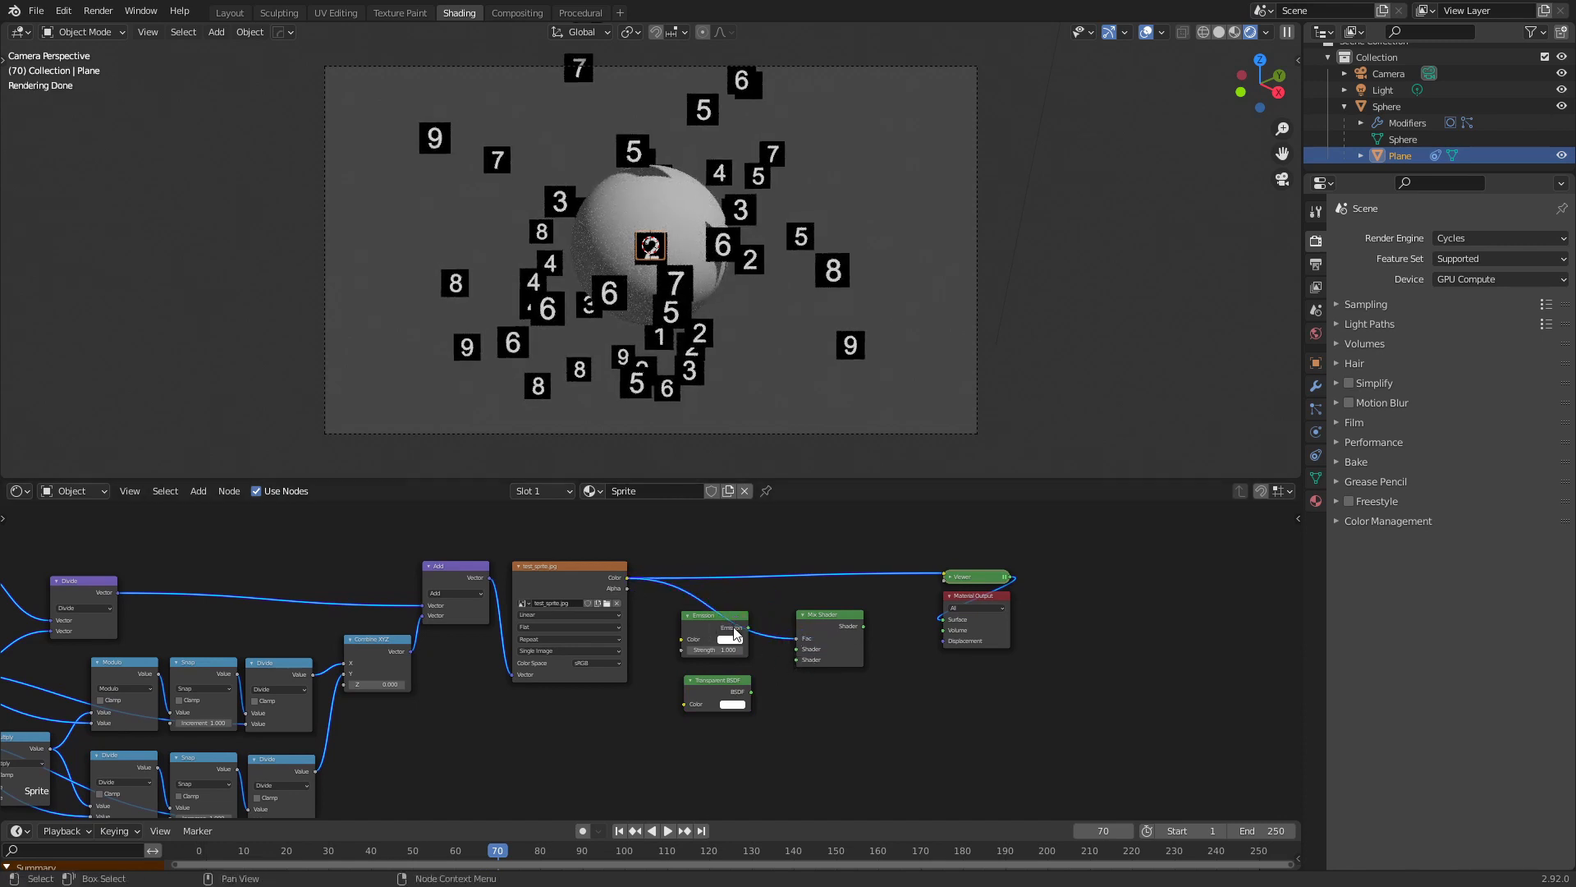
Connect Transparent BSDF to the Mix Shader's first shader input and Emission to its second, and link the Mix Shader to the Material Output's Surface
left_click_drag(722, 631, 797, 648)
left_click_drag(719, 688, 944, 619)
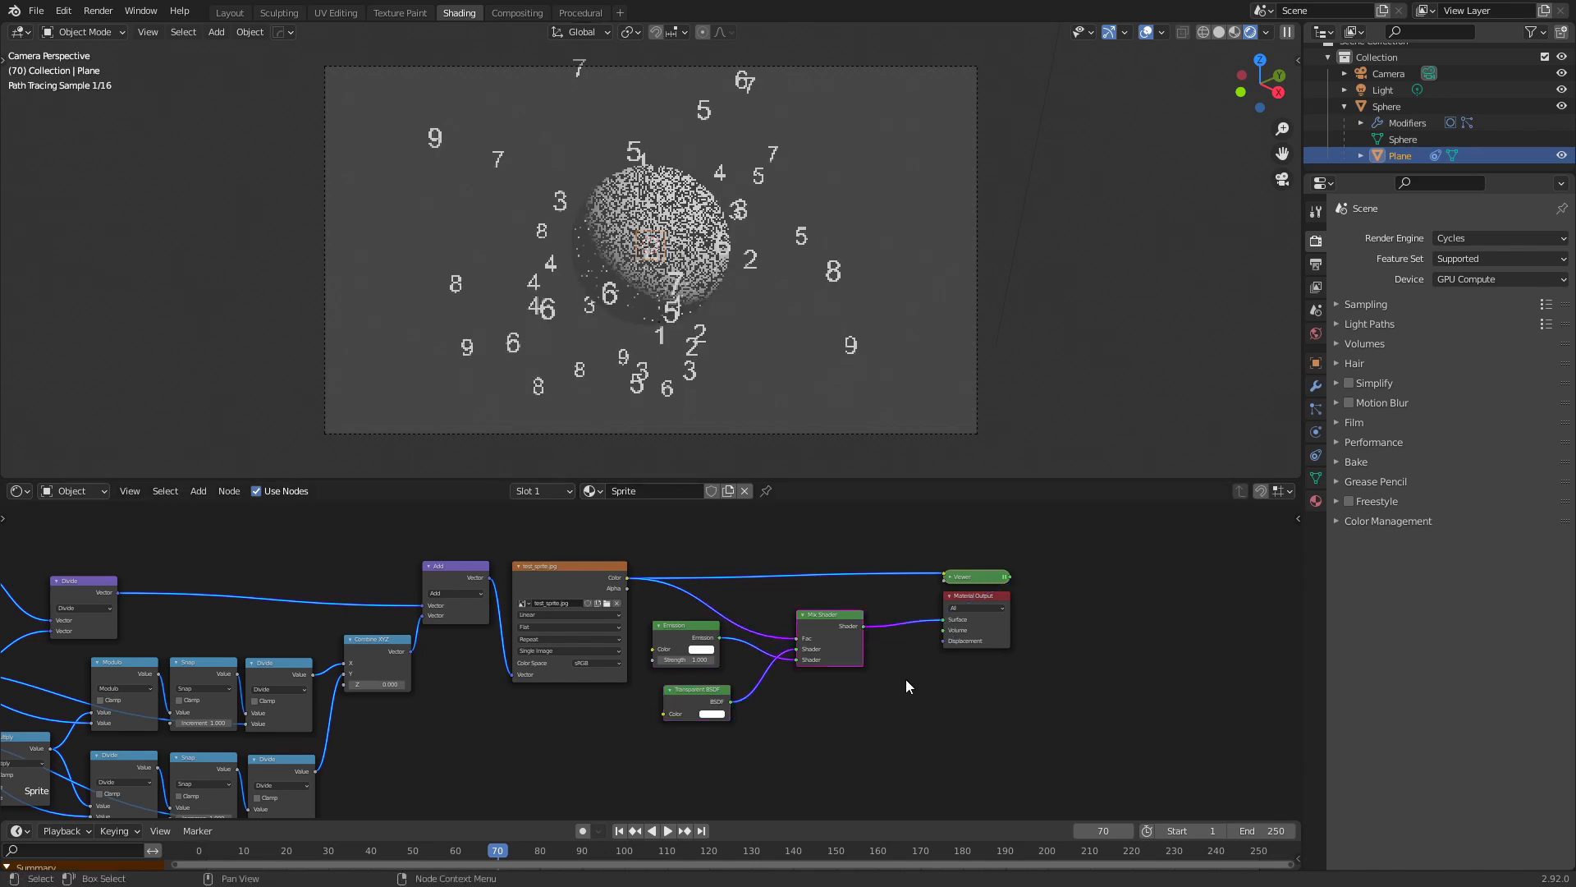
Play the particle animation, shift the Emission node slightly, and set its color to light blue
key("space")
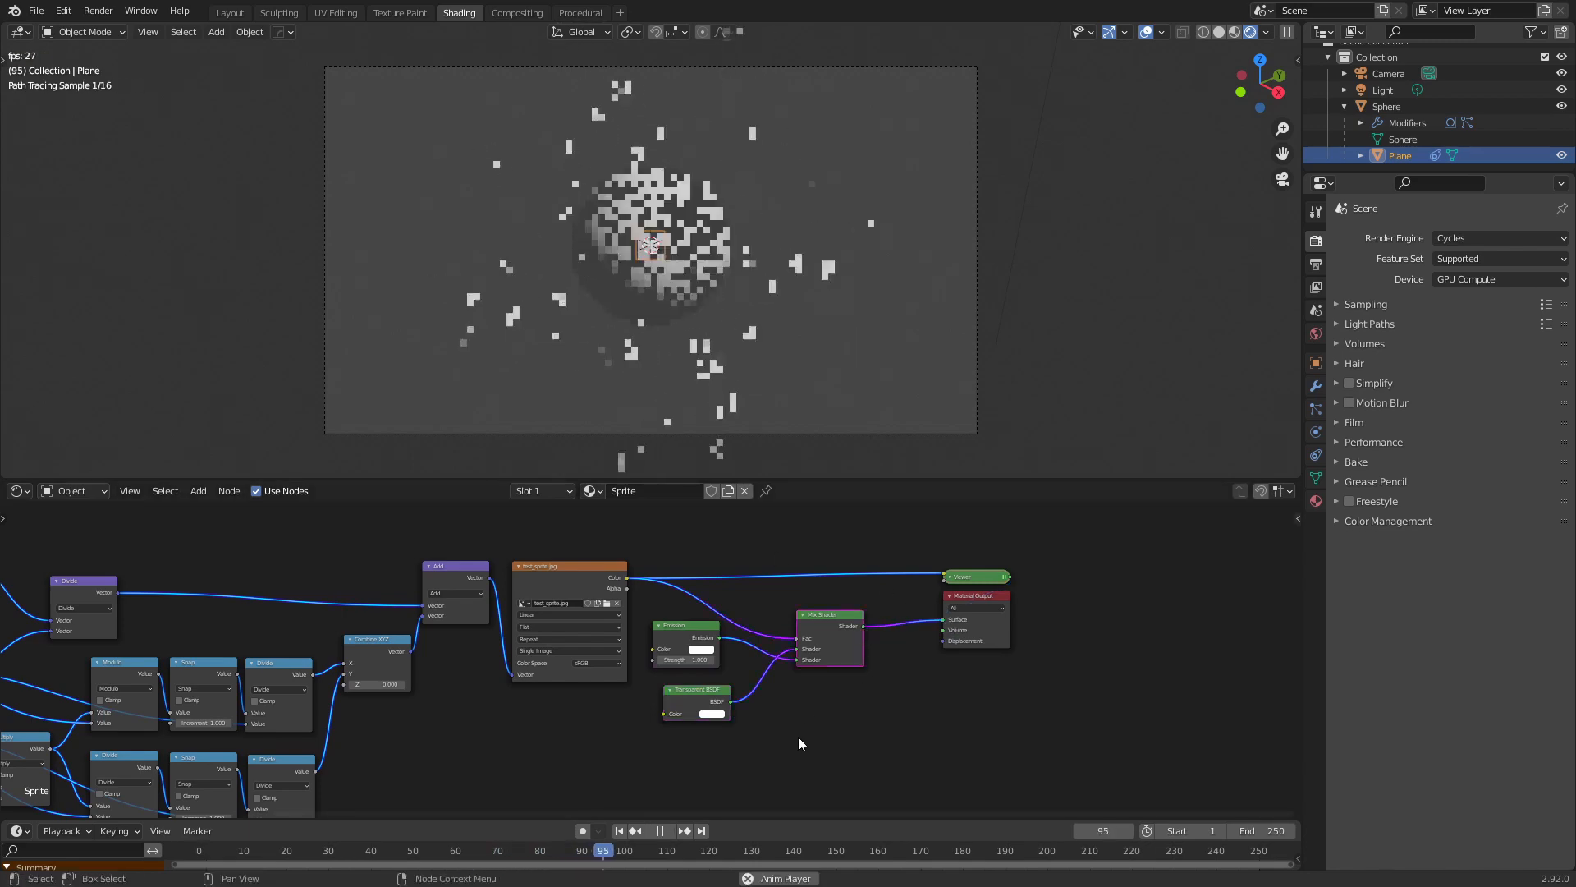
left_click_drag(690, 636, 698, 642)
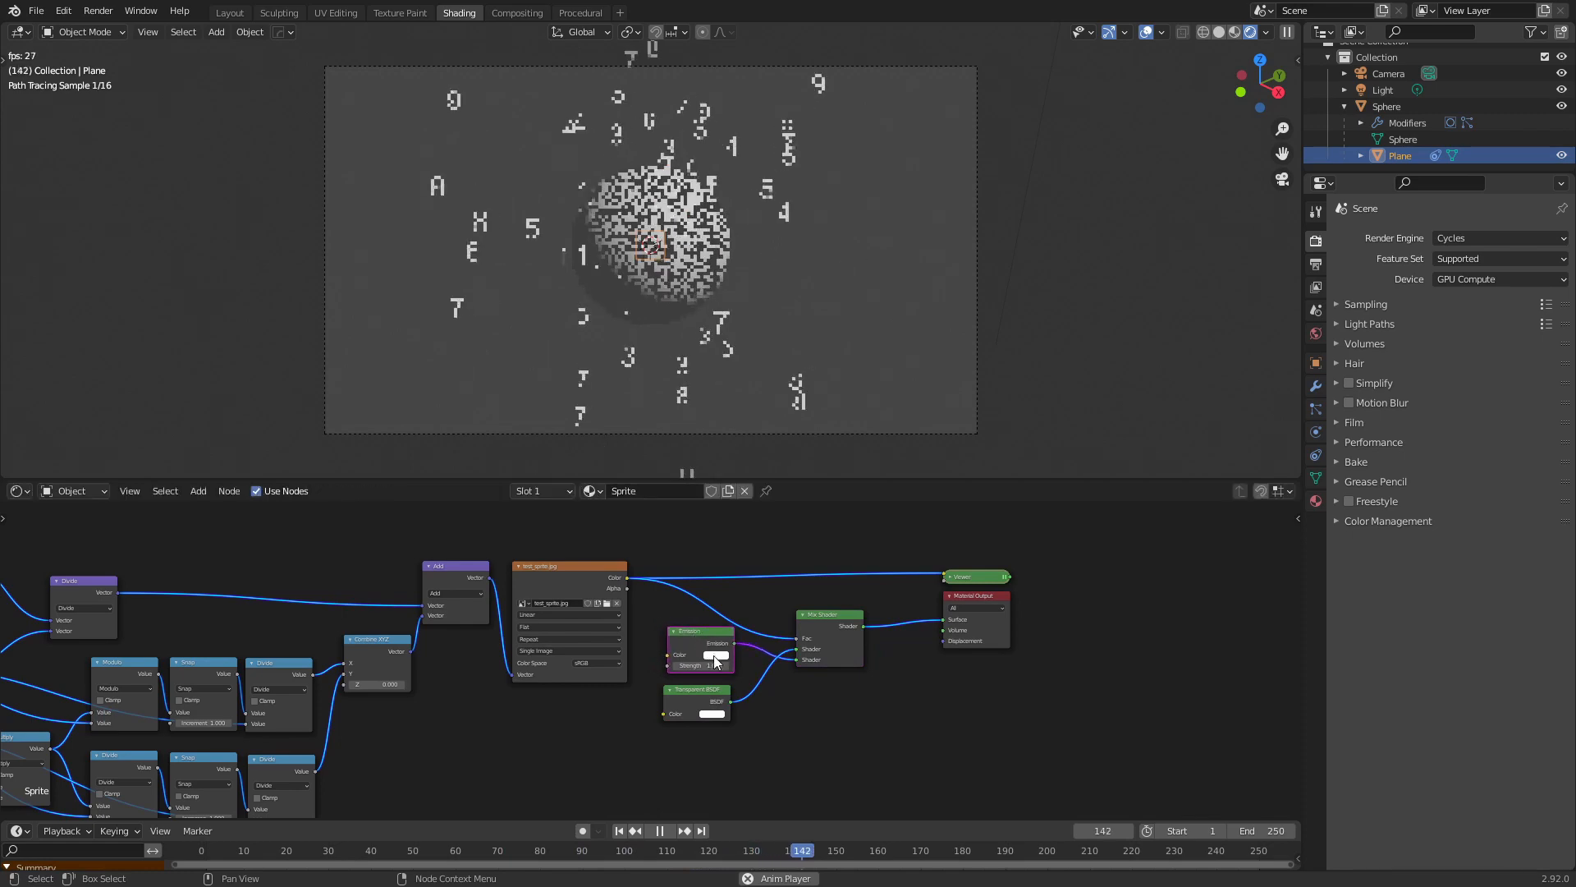
left_click(718, 656)
left_click(766, 525)
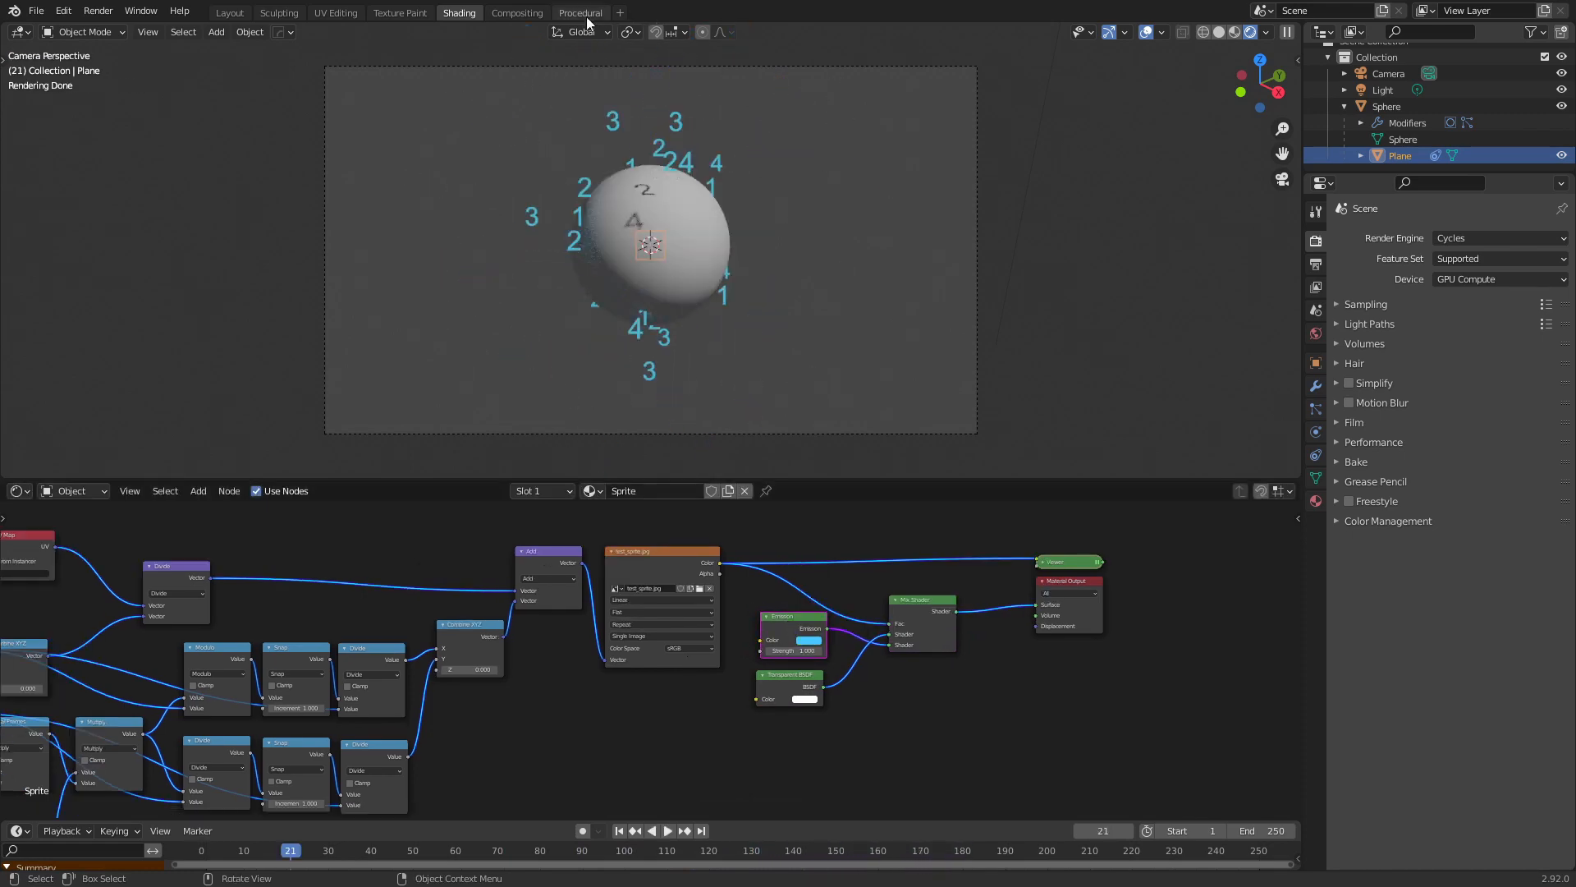
Examine the Visibility settings in the plane's object properties
left_click(1316, 362)
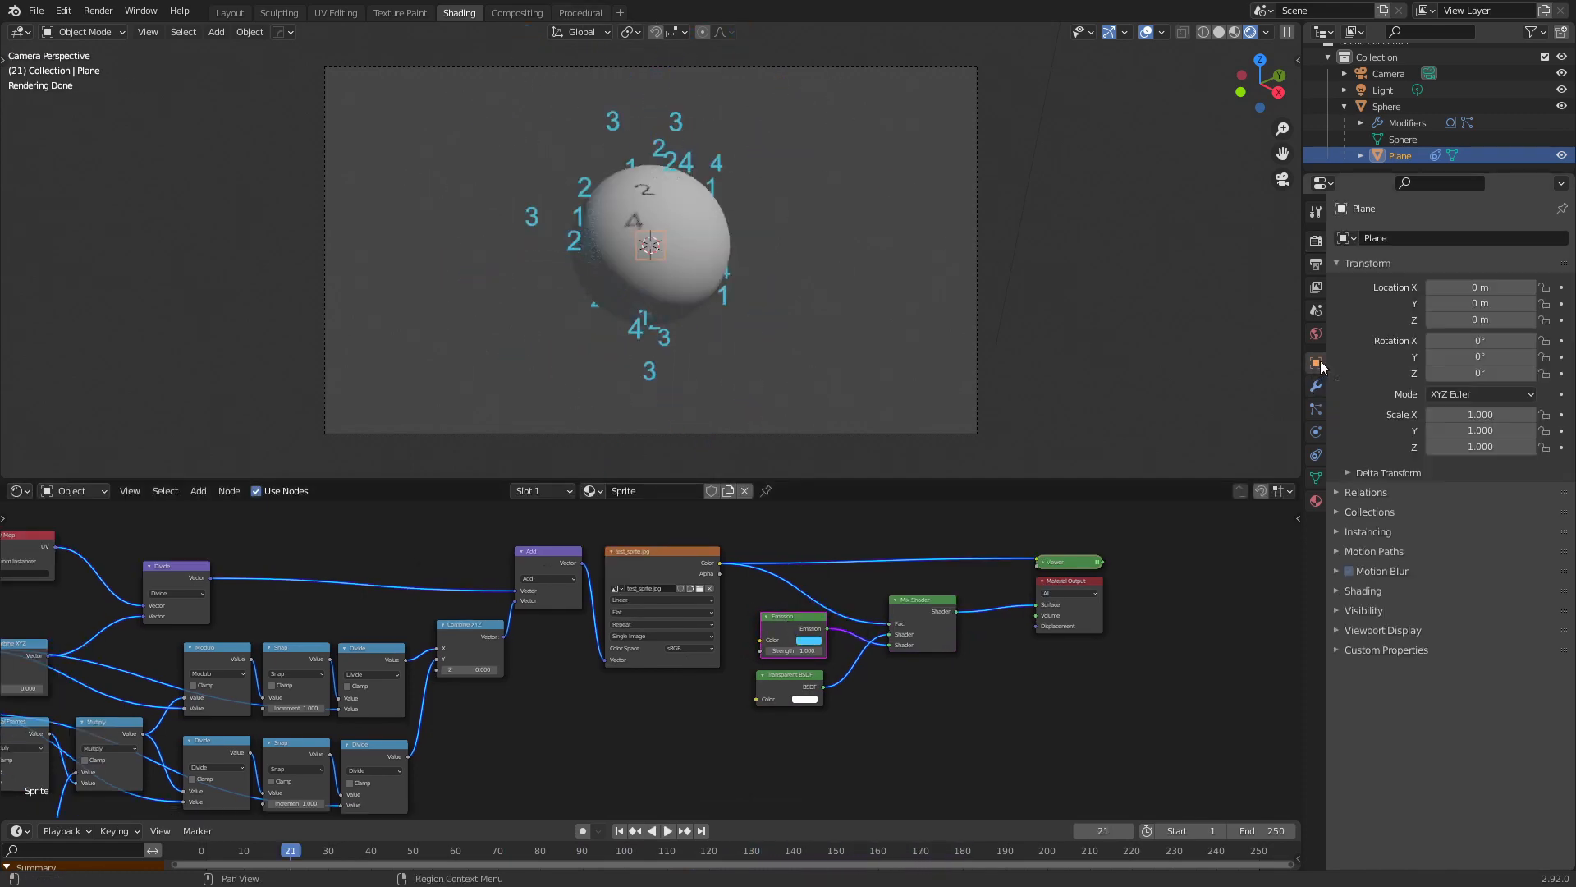
left_click(1340, 611)
scroll(1340, 611, "down", 3)
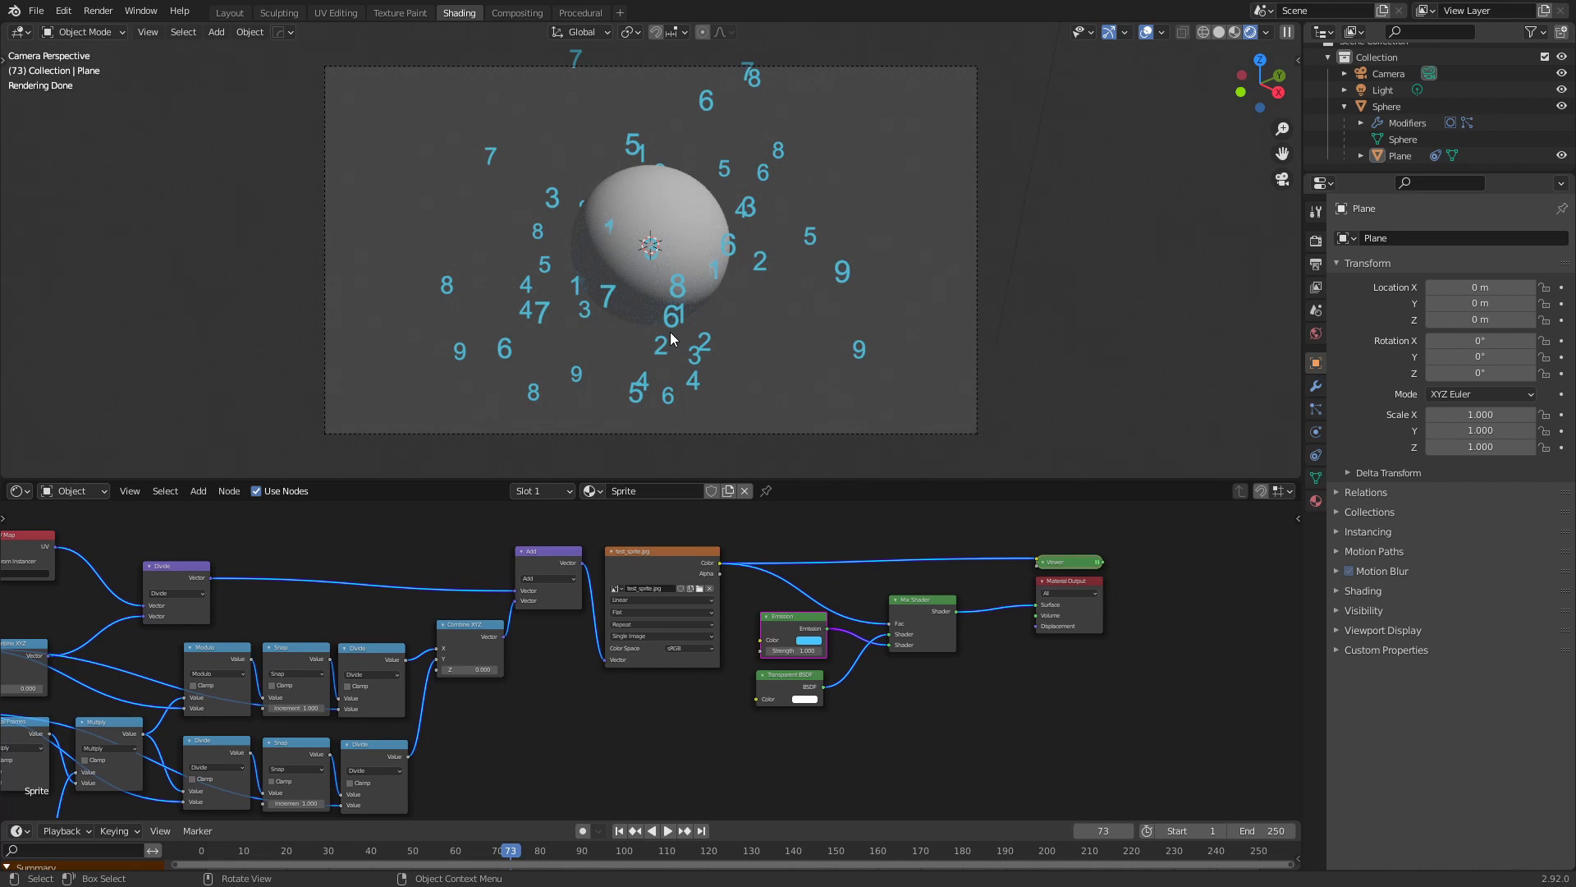
Enlarge the node editor and move the frame containing the Particle Info node a little to the left
scroll(570, 722, "down", 6)
middle_click_drag(558, 733, 773, 649)
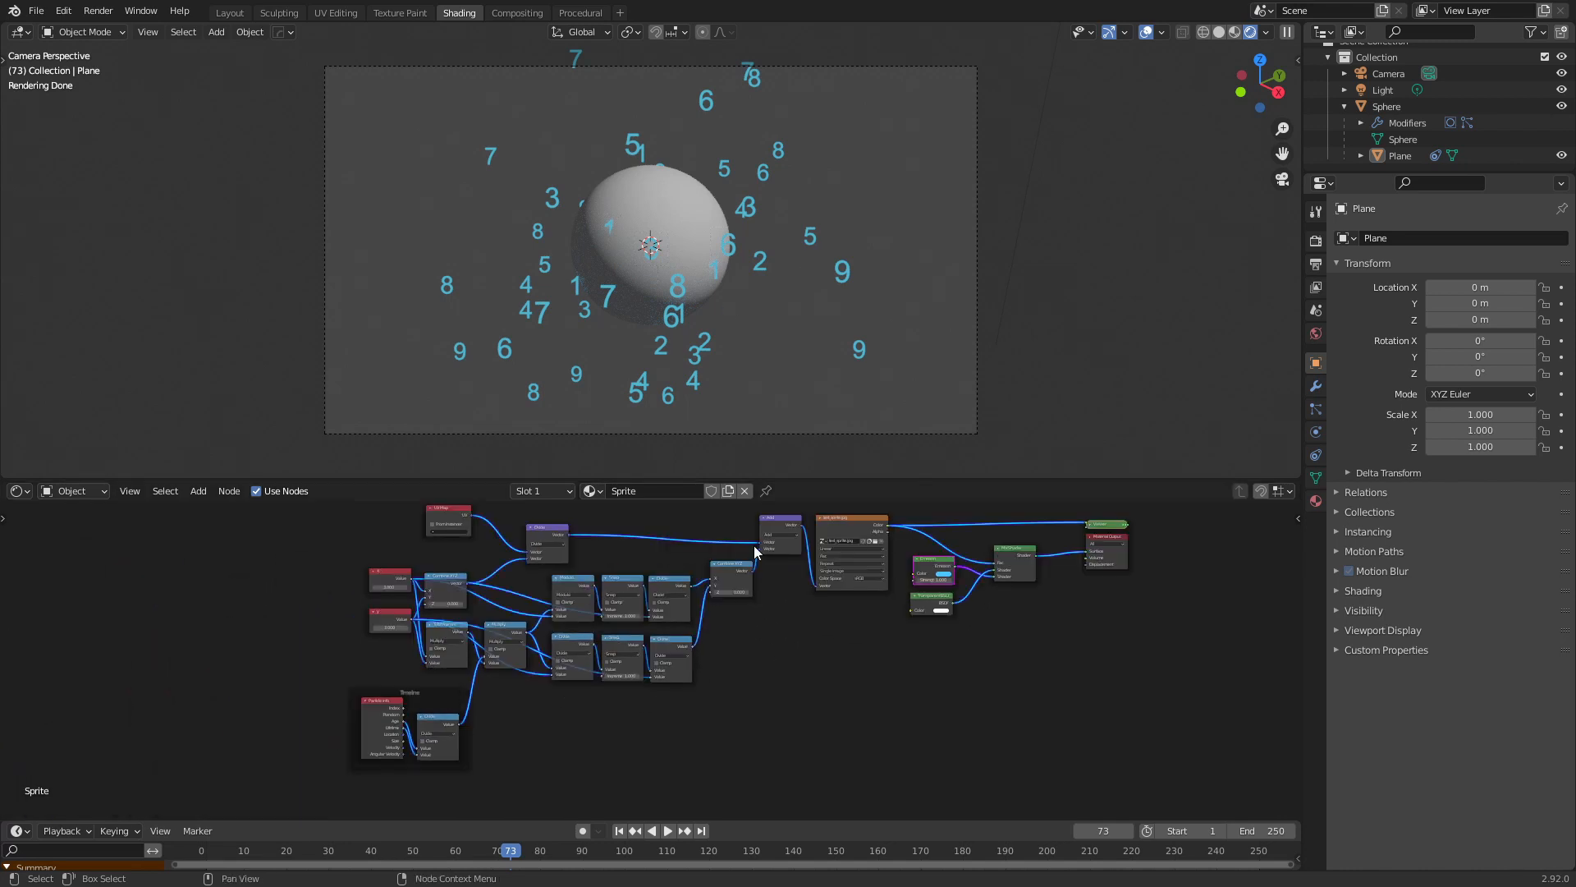
left_click_drag(865, 480, 834, 480)
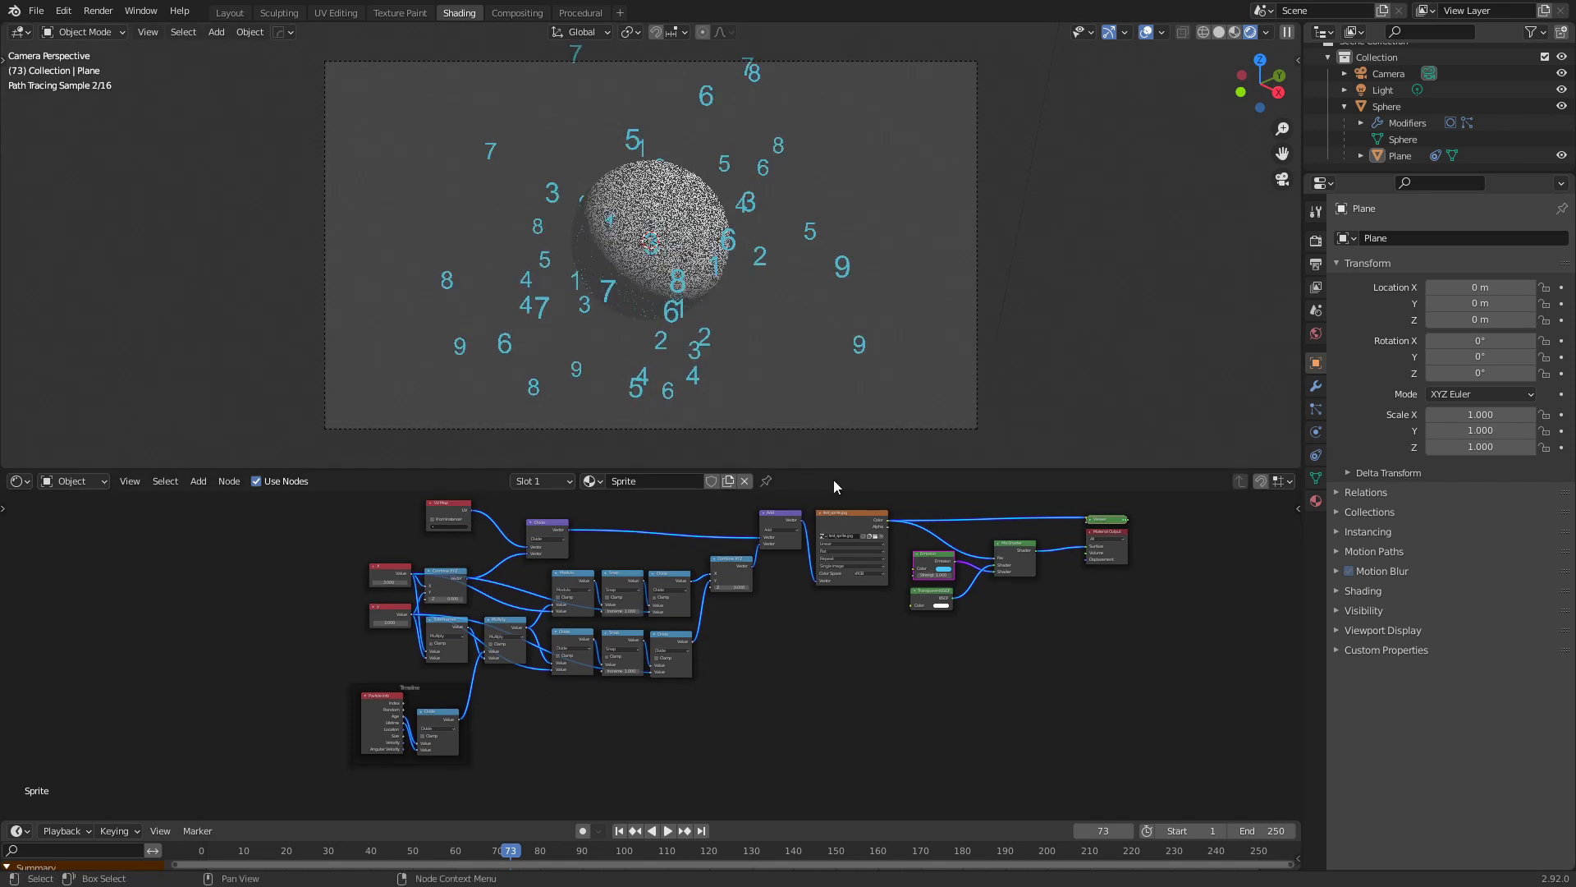
middle_click_drag(871, 630, 781, 659)
scroll(728, 683, "down", 1)
middle_click_drag(681, 727, 683, 708)
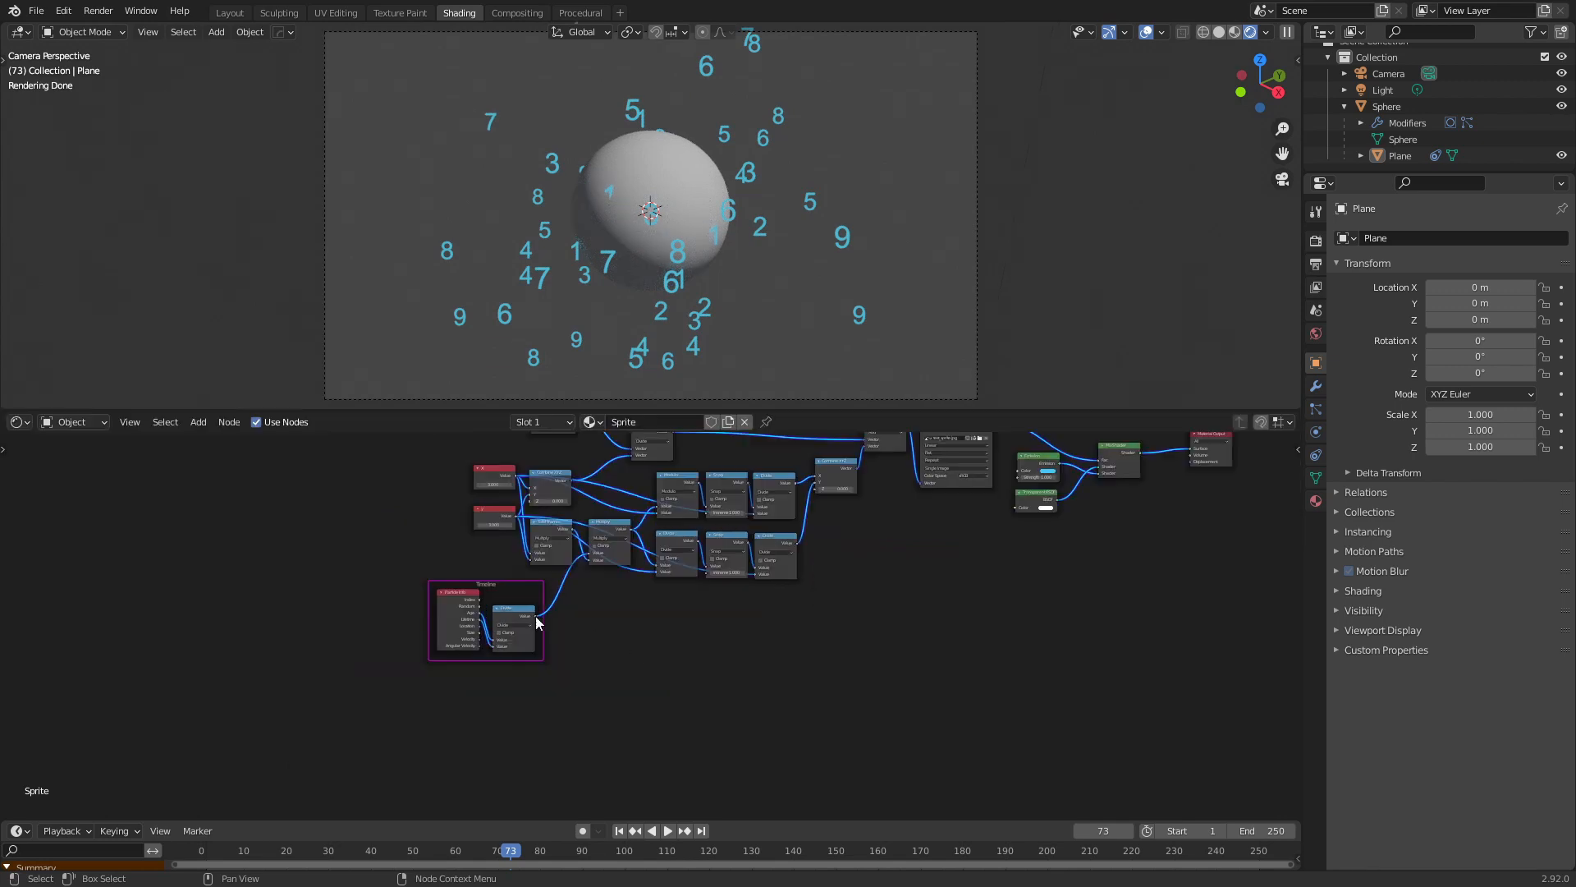
left_click_drag(513, 599, 485, 598)
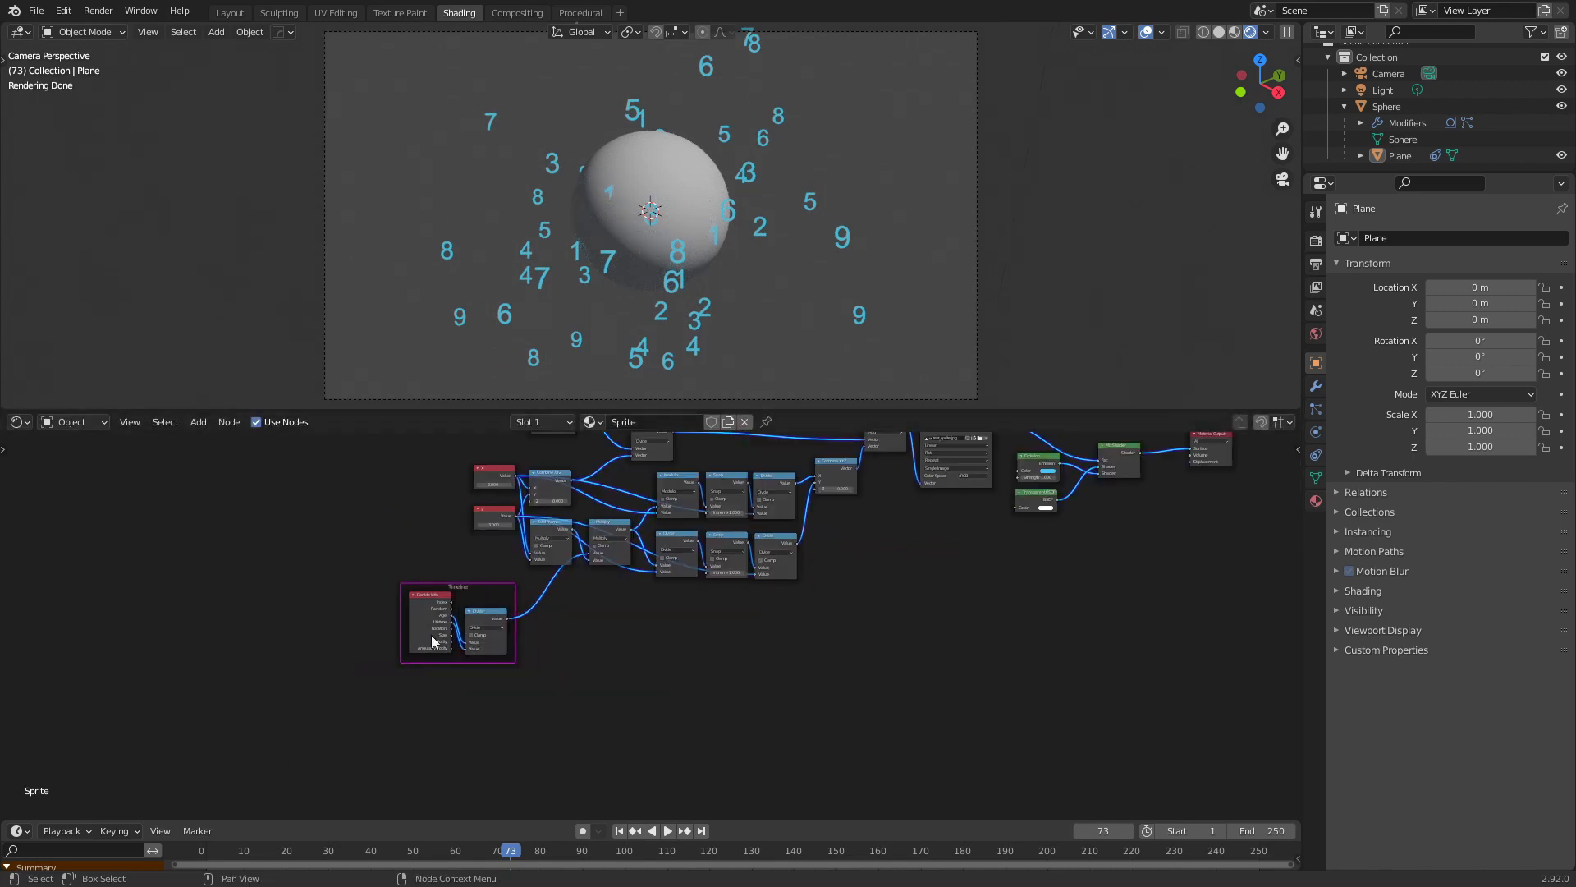